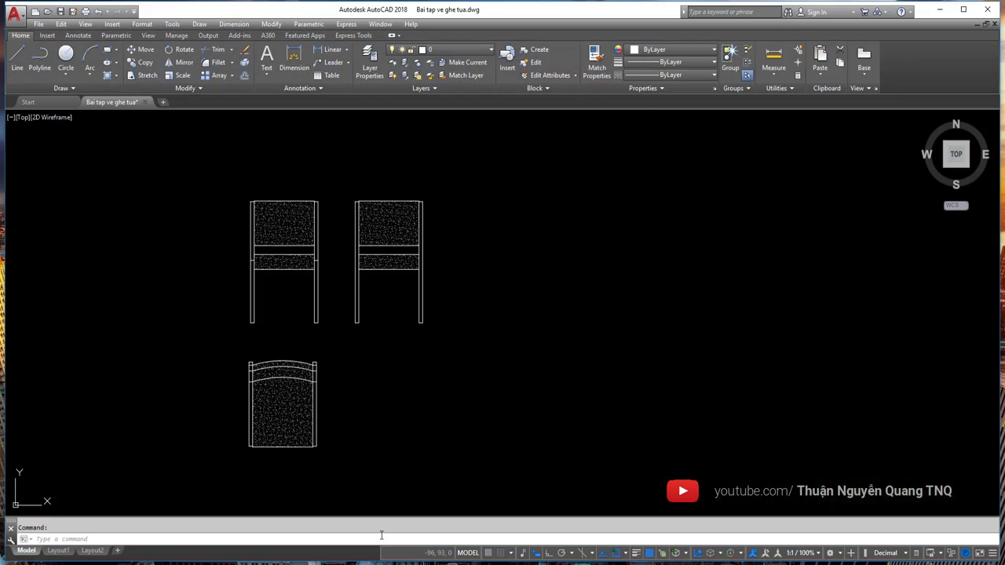
- Pan across the three chair drawings and cancel the stray selection windows
middle_click_drag(347, 314, 392, 319)
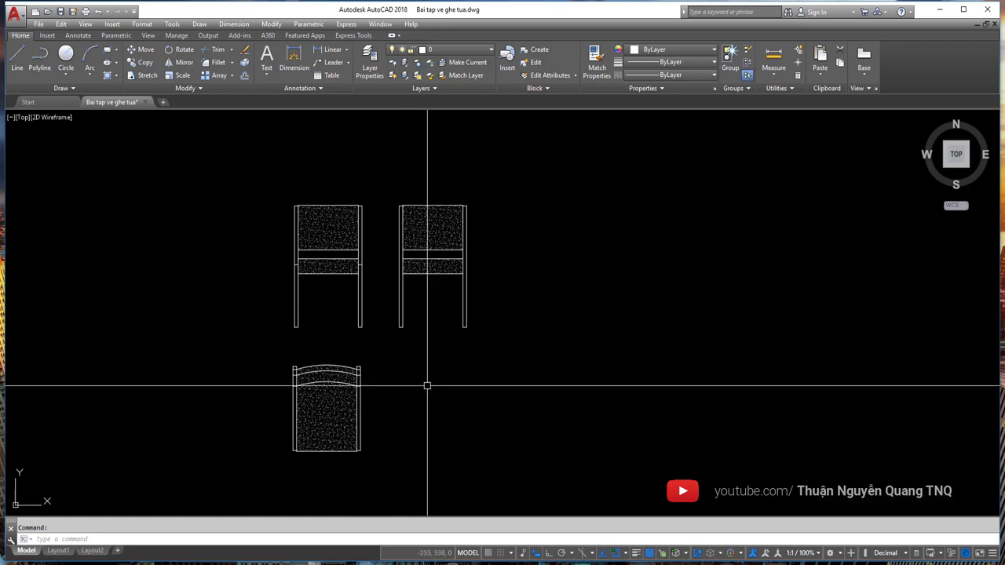
scroll(438, 235, "up", 2)
left_click(371, 343)
key("Escape")
middle_click_drag(384, 357, 398, 330)
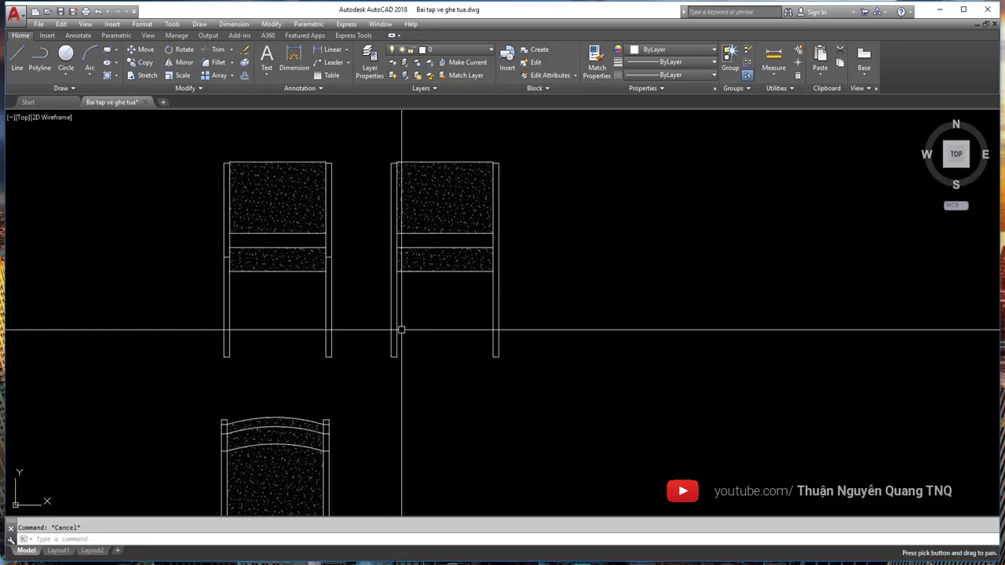
left_click(433, 381)
key("Escape")
- Bring up the chair reference sheet in Photos and zoom into it
key("alt+Tab")
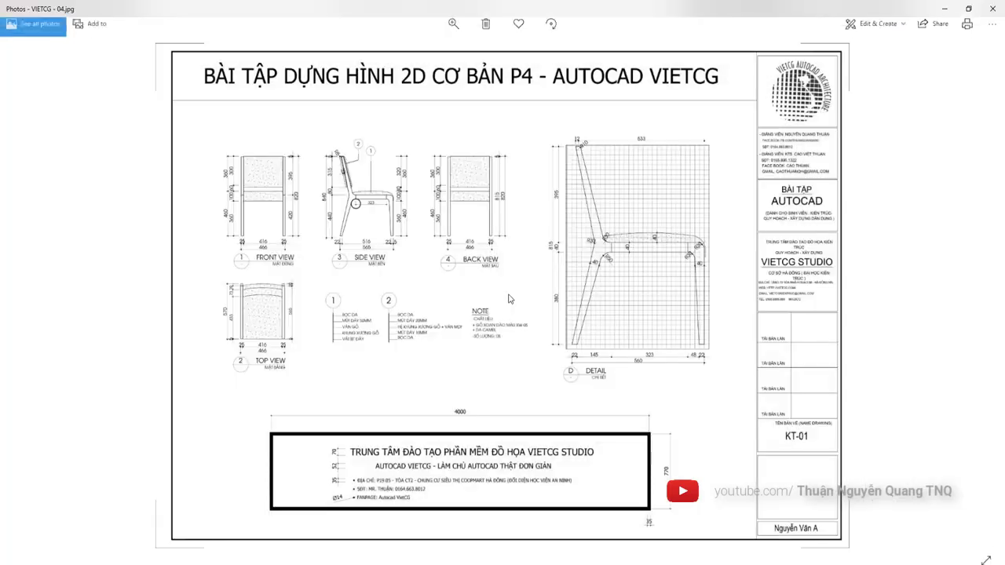
scroll(322, 213, "up", 3)
scroll(322, 213, "up", 1)
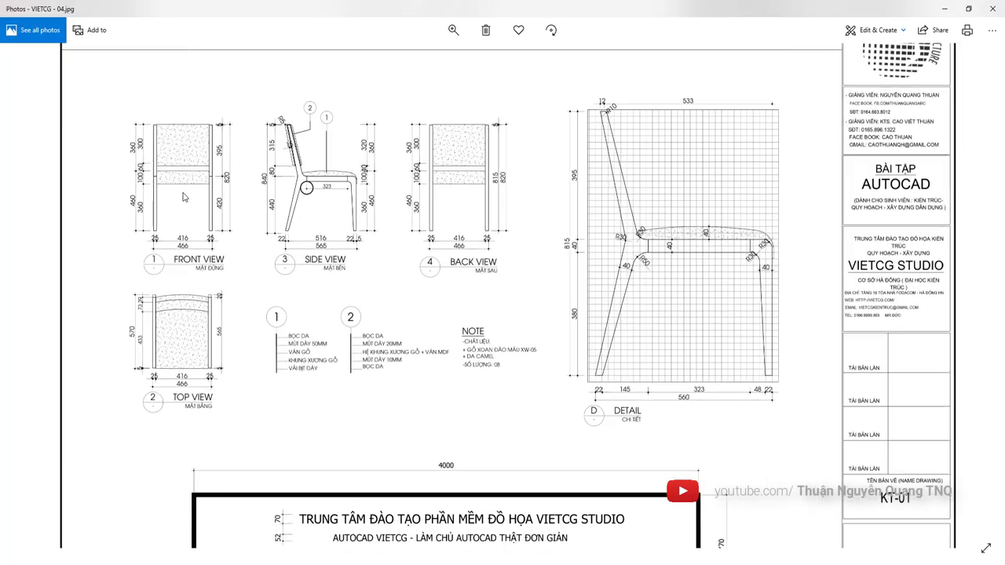
scroll(322, 213, "up", 1)
scroll(322, 214, "up", 1)
scroll(322, 213, "up", 1)
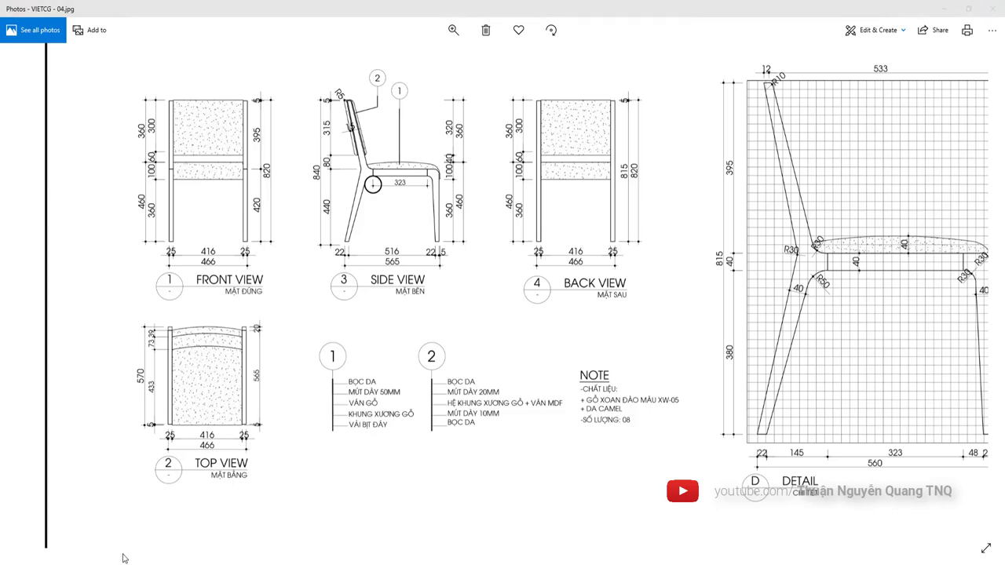
- Examine the SIDE VIEW drawing on the reference sheet
left_click(529, 388)
key("ctrl+1")
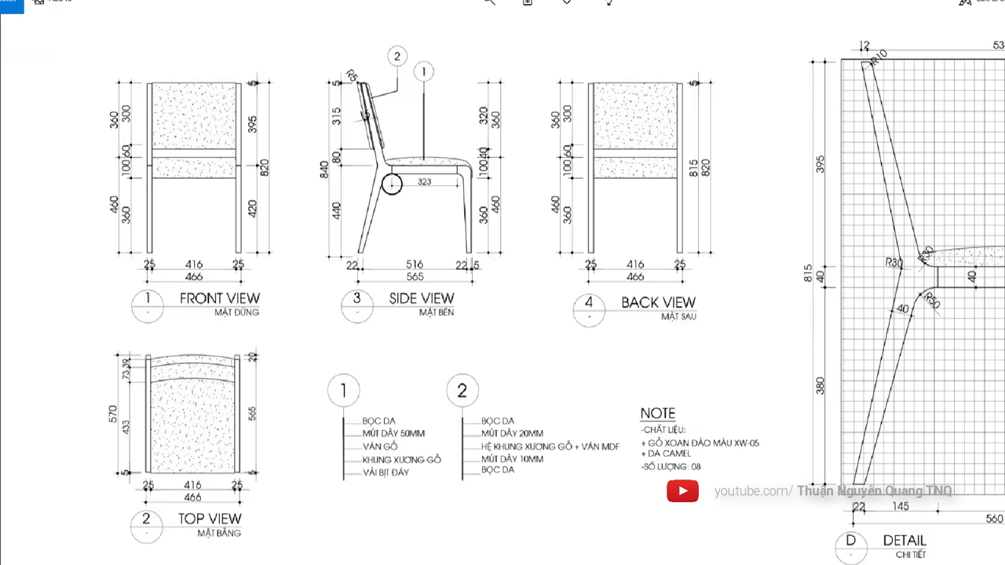
left_click_drag(136, 67, 270, 279, "ctrl")
left_click_drag(526, 69, 690, 311, "ctrl")
left_click_drag(172, 377, 277, 482, "ctrl")
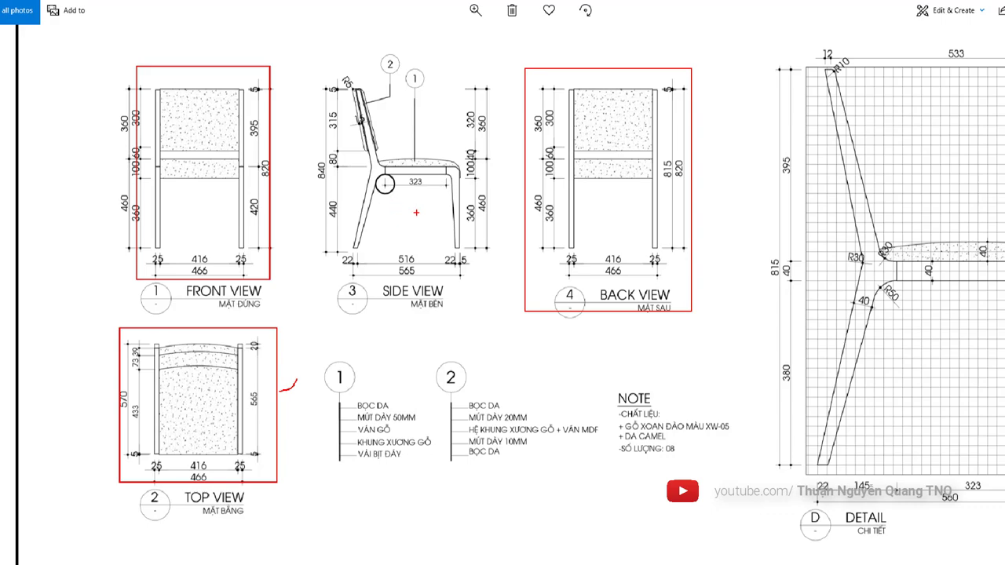
key("Escape")
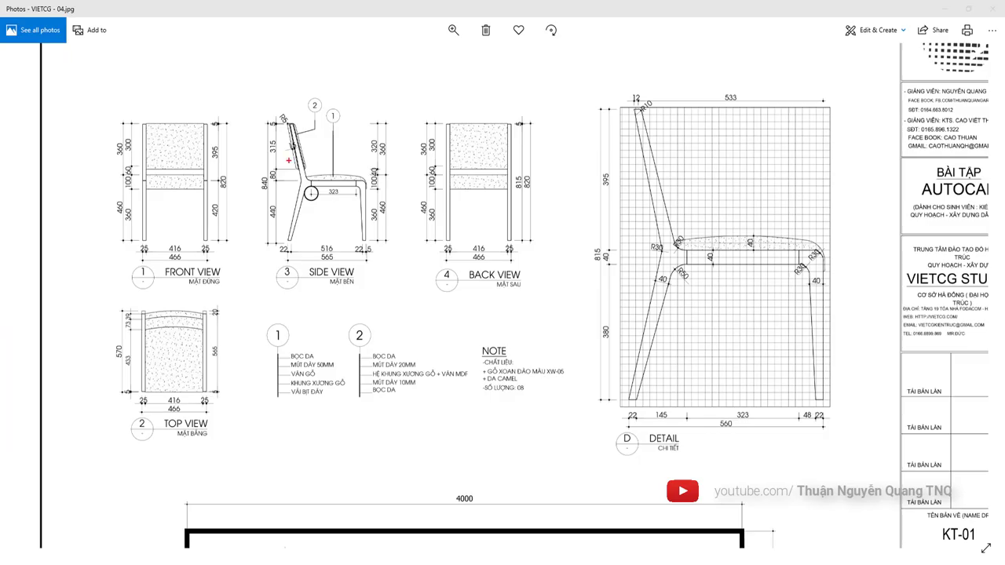
left_click_drag(269, 106, 381, 278, "ctrl")
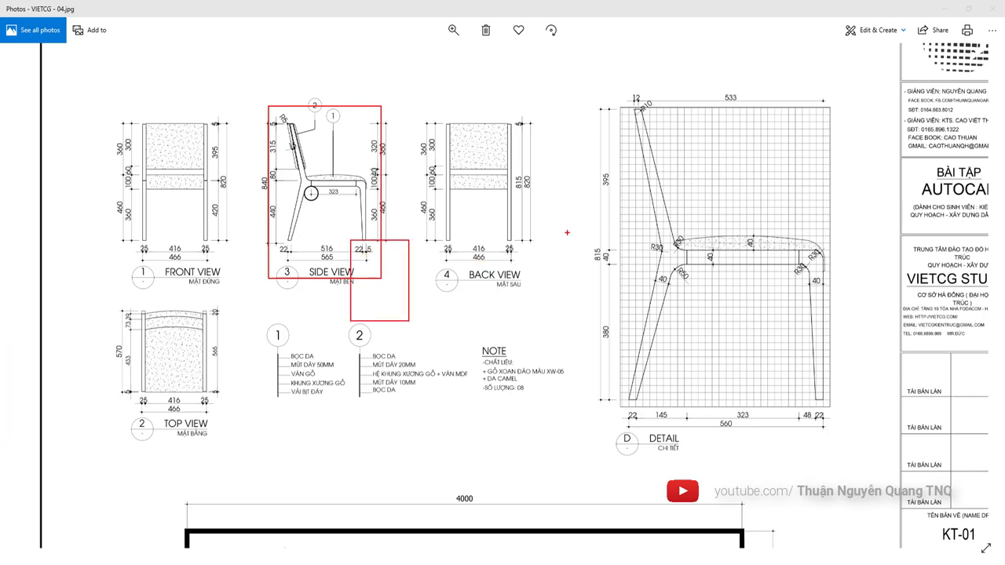
left_click_drag(535, 97, 872, 426, "ctrl")
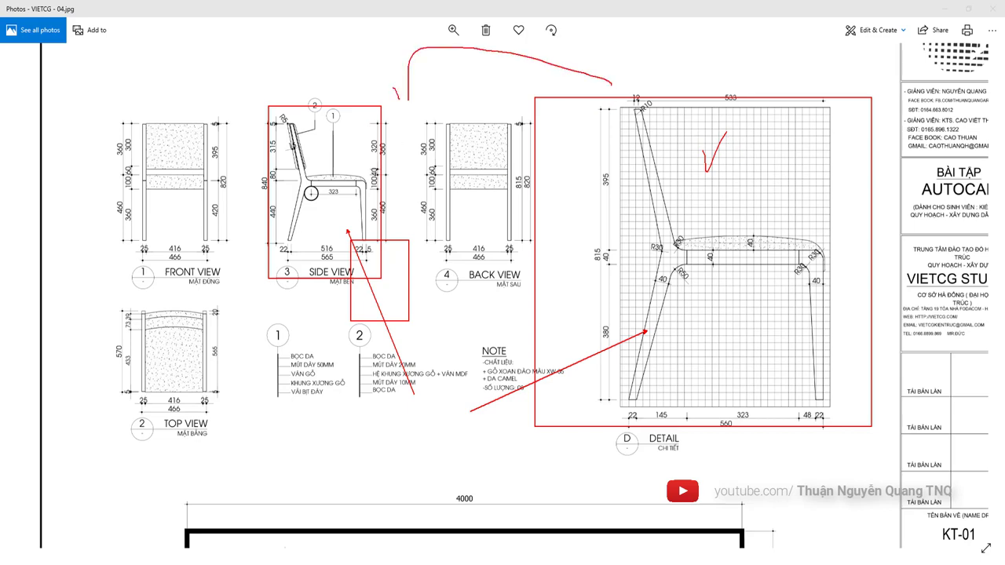
key("Escape")
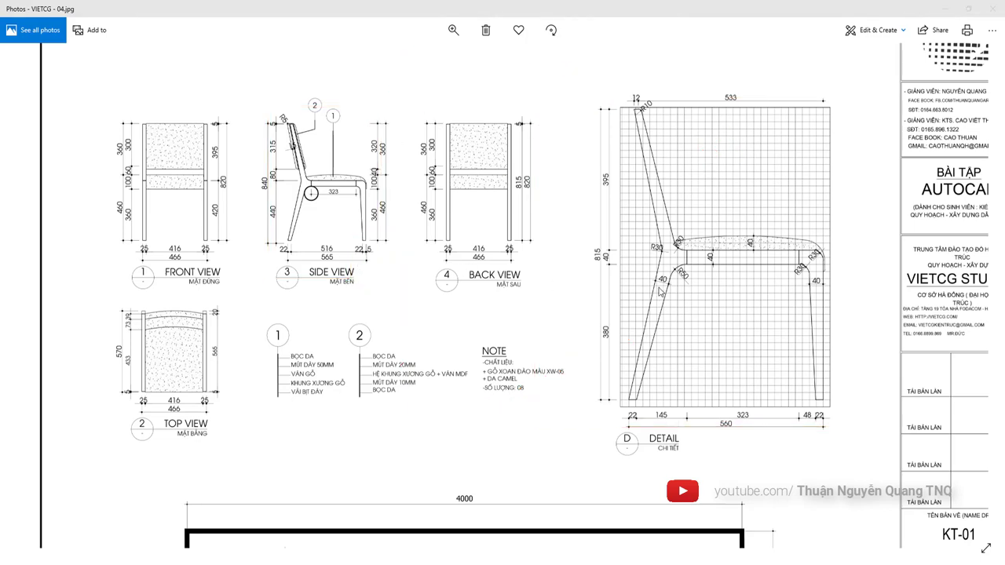
- Pan to the DETAIL chair and title block and study its dimensions
scroll(591, 268, "up", 2)
mouse_move(591, 268)
left_mouse_down()
mouse_move(506, 223)
mouse_move(555, 263)
left_mouse_up()
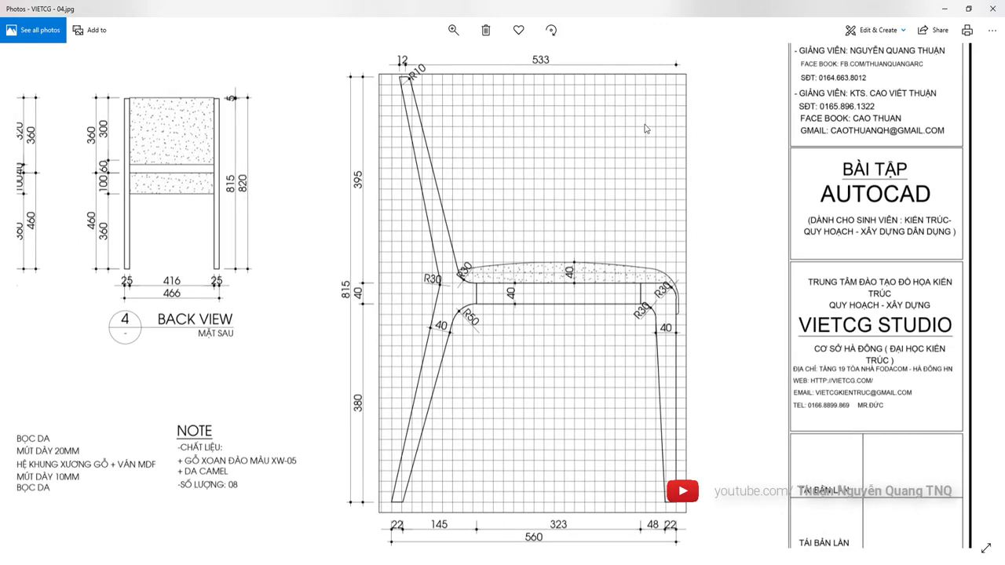
scroll(466, 441, "up", 1)
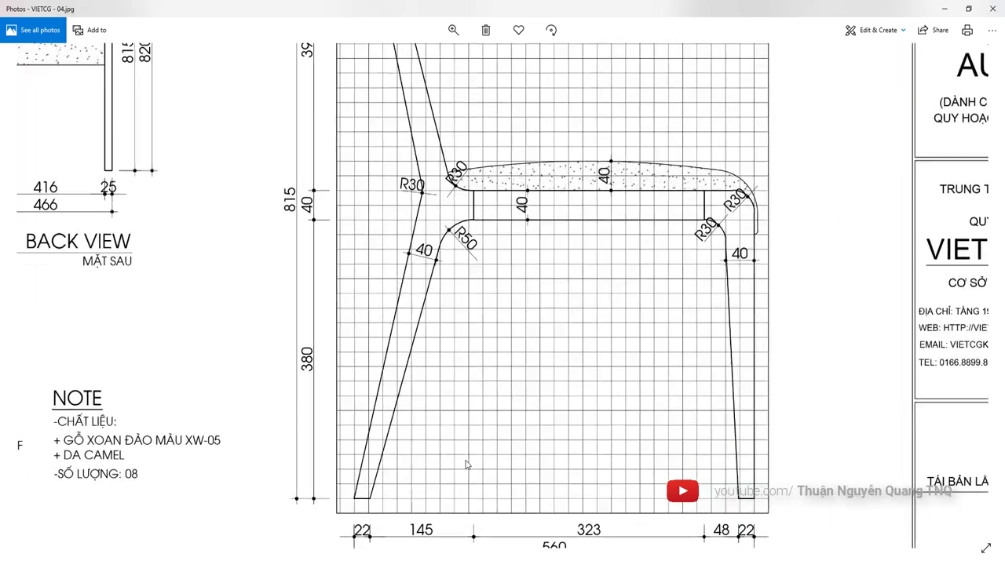
scroll(471, 368, "down", 2)
scroll(473, 367, "down", 1)
scroll(472, 367, "down", 1)
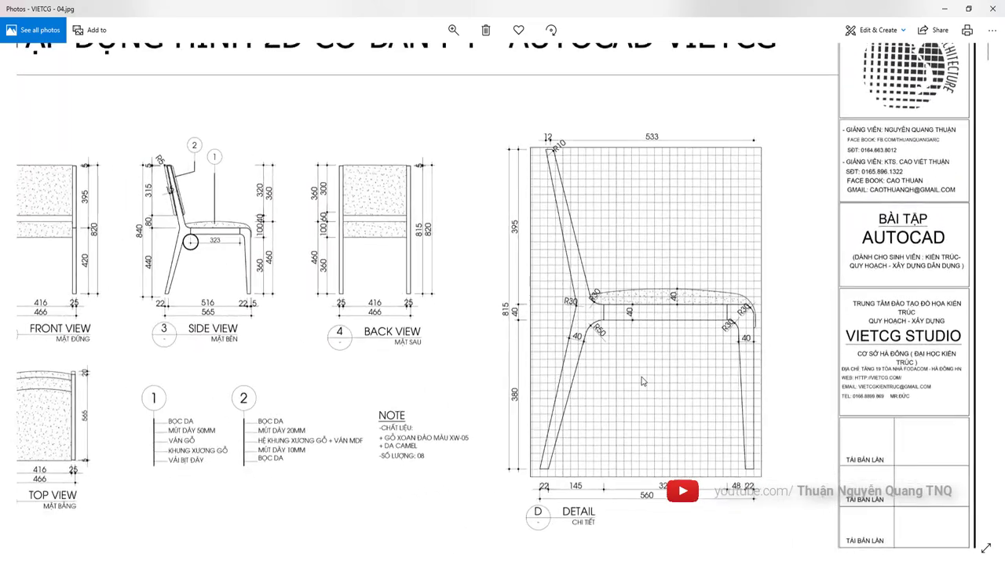
scroll(472, 372, "up", 2)
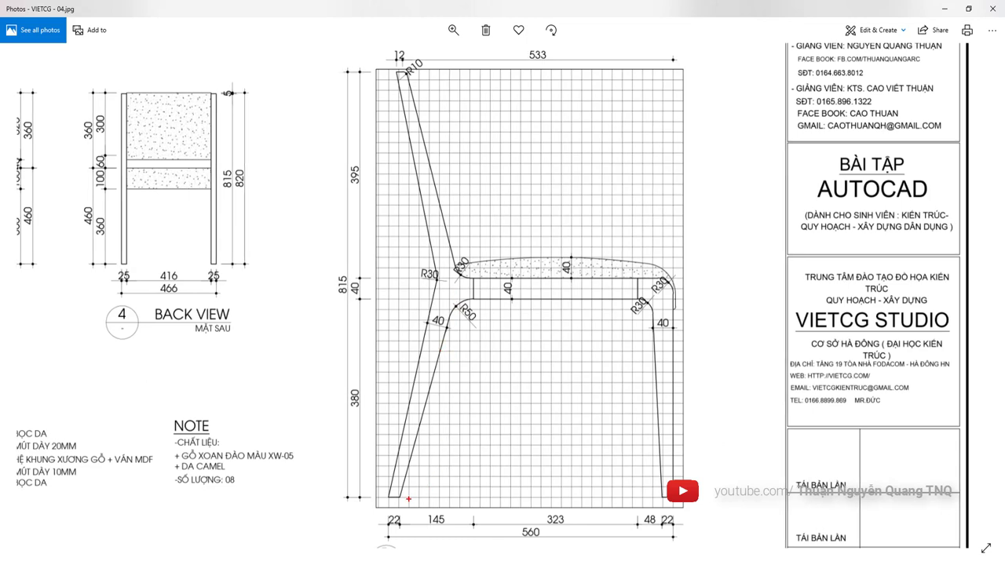
left_click_drag(587, 520, 650, 518)
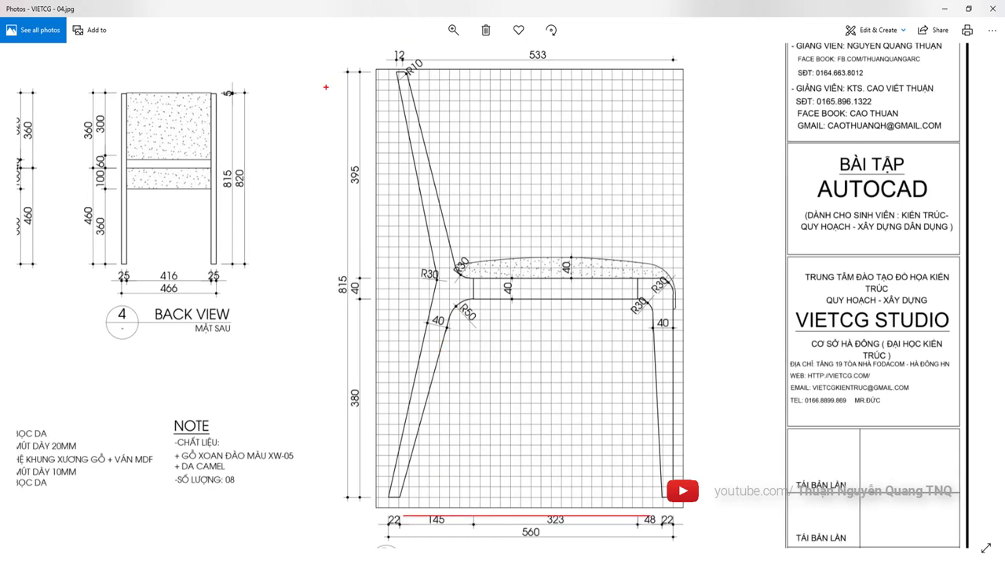
left_click_drag(336, 146, 339, 487)
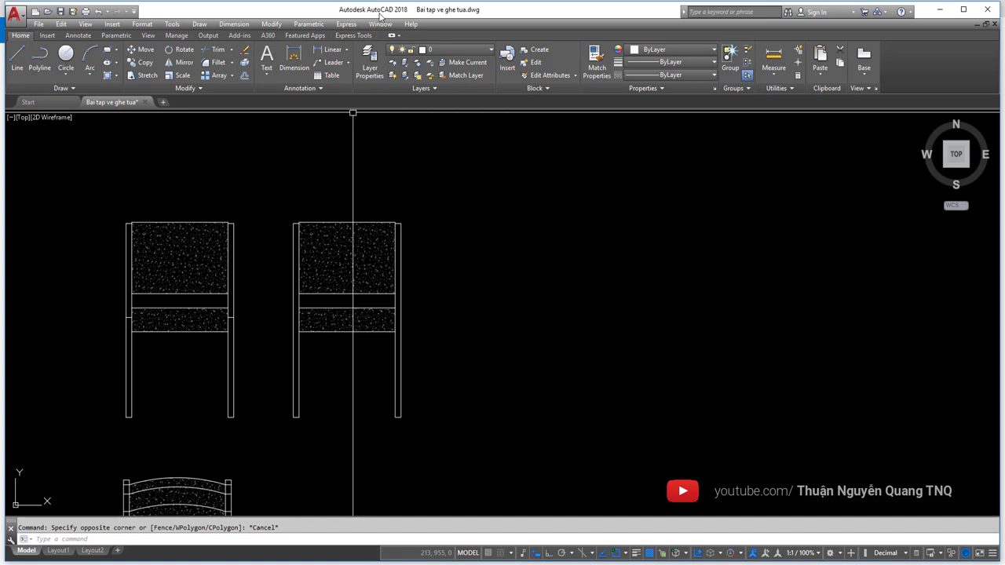
- Recheck the DETAIL view's 815 and 560 overall dimensions on the reference
scroll(397, 264, "down", 5)
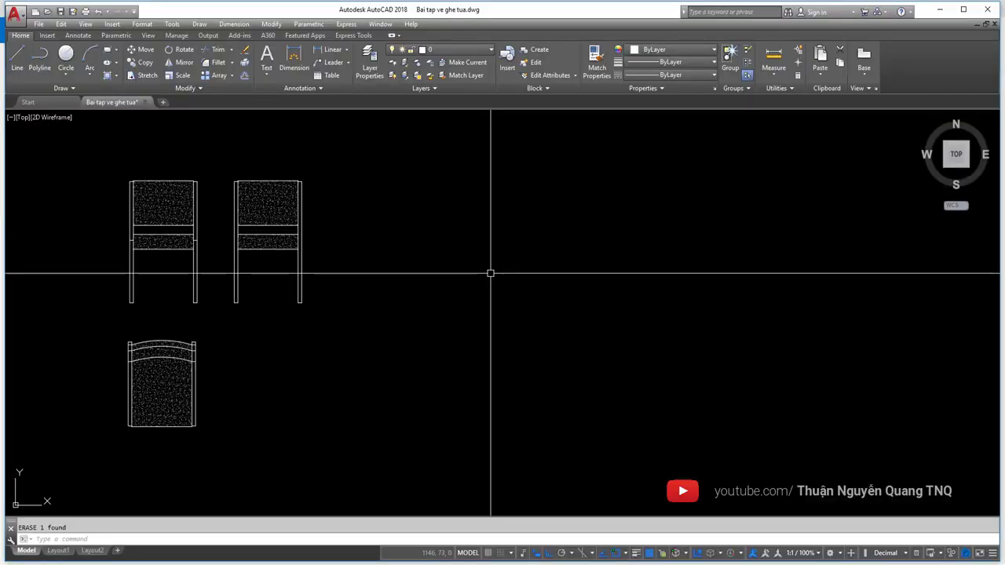
- Start a line and draw its 815-long vertical segment
type("l")
key("Return")
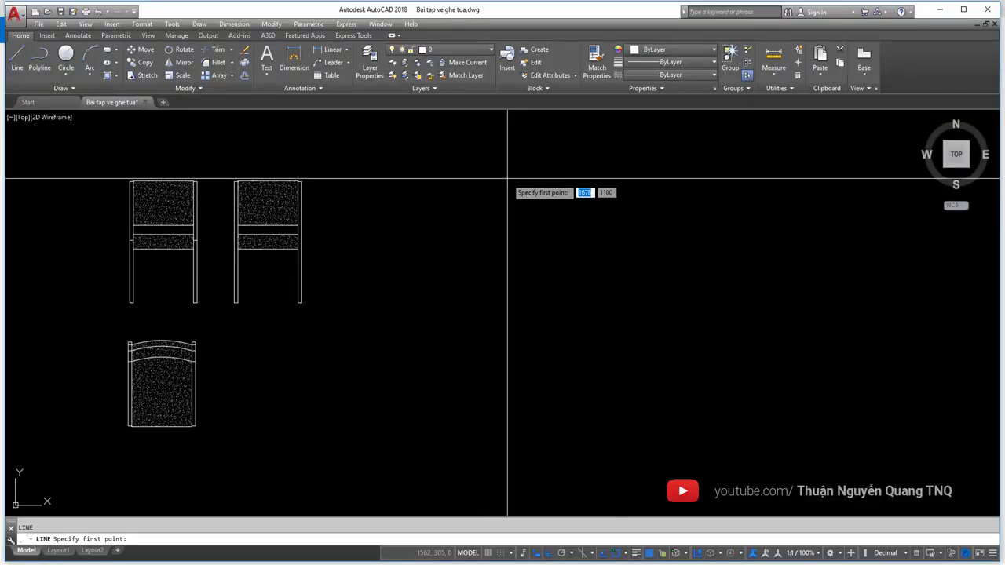
left_click(496, 178)
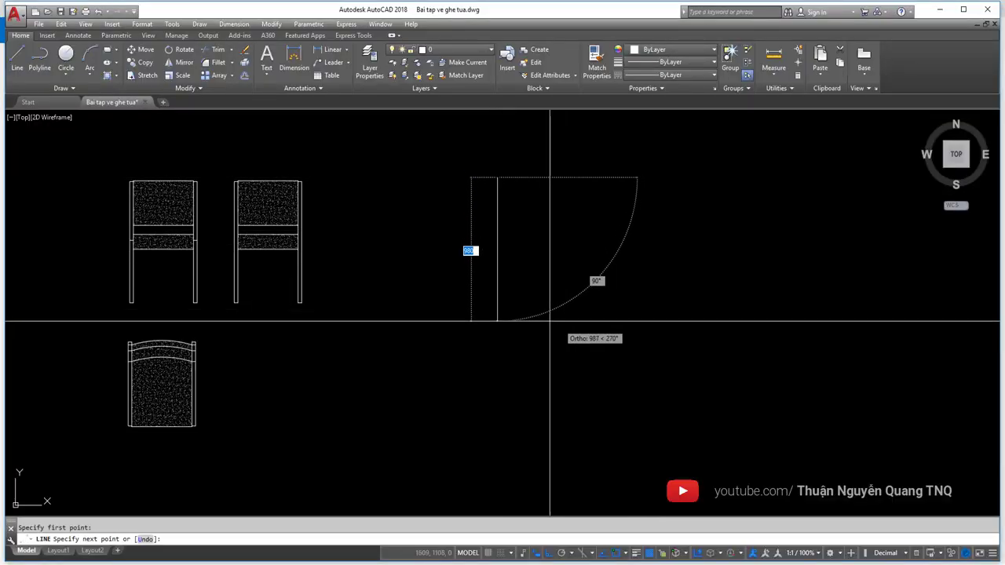
key("Escape")
type("l")
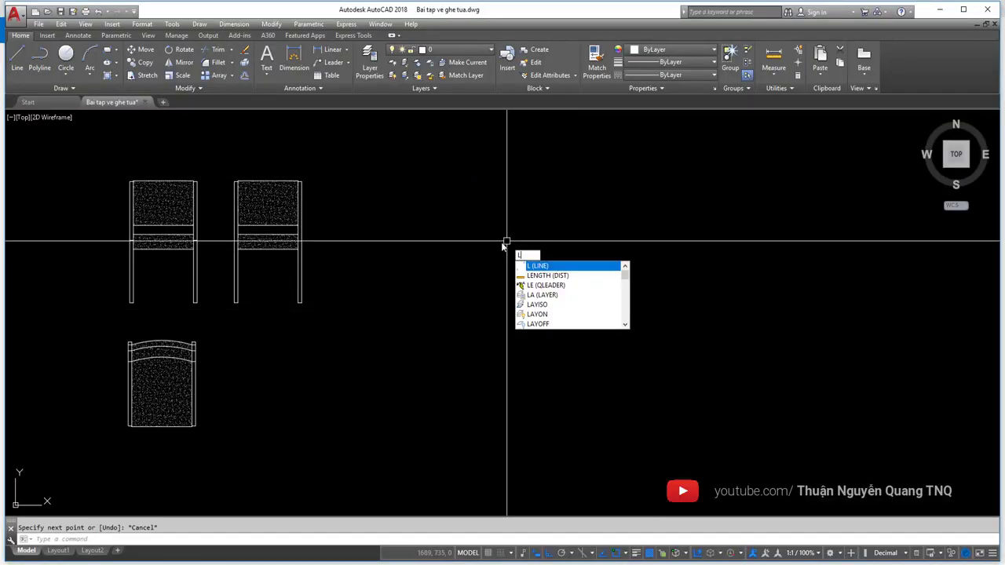
key("Return")
left_click(488, 202)
key("F8")
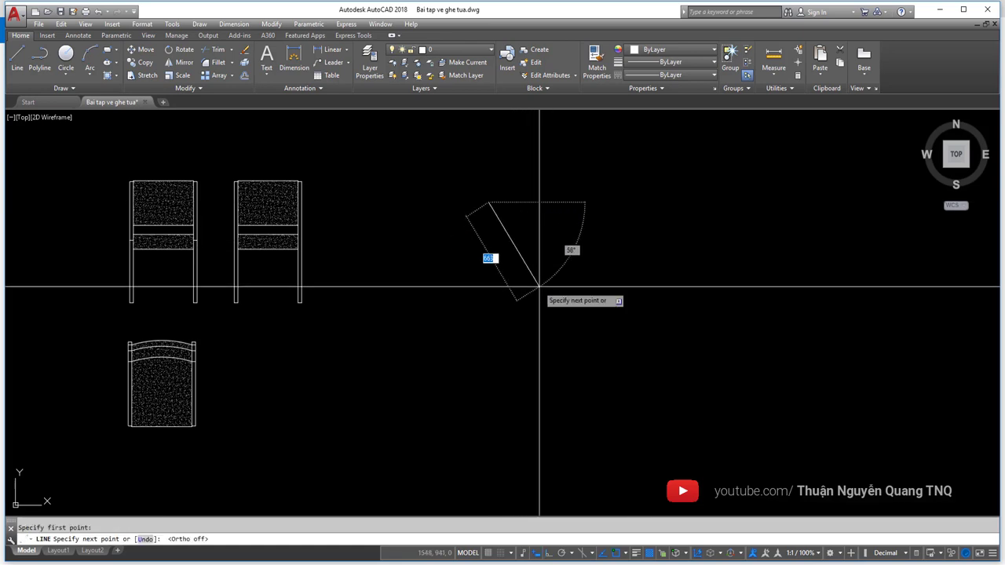
key("F8")
type("815")
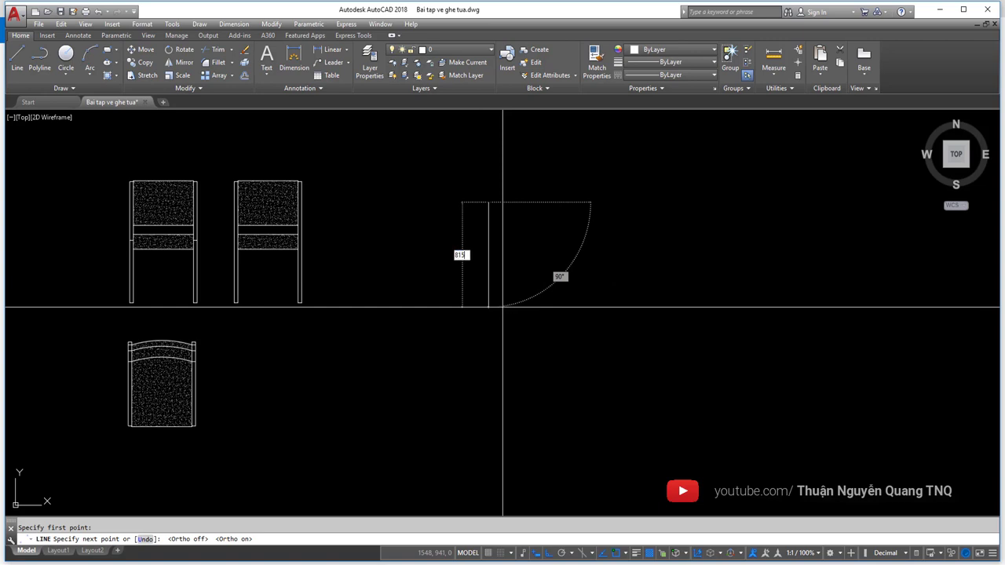
key("Return")
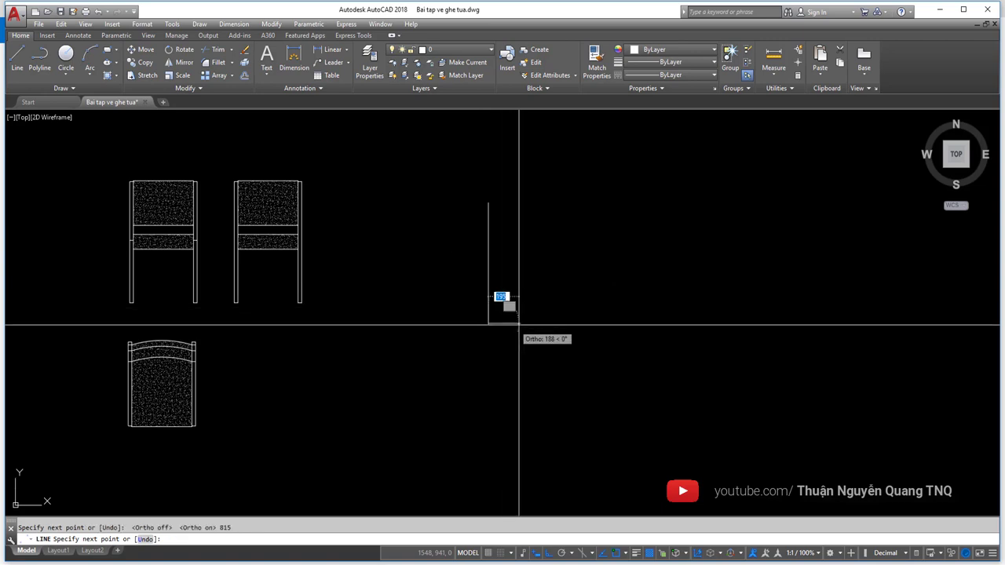
- Continue the line with the 560-long horizontal bottom segment
scroll(510, 318, "up", 2)
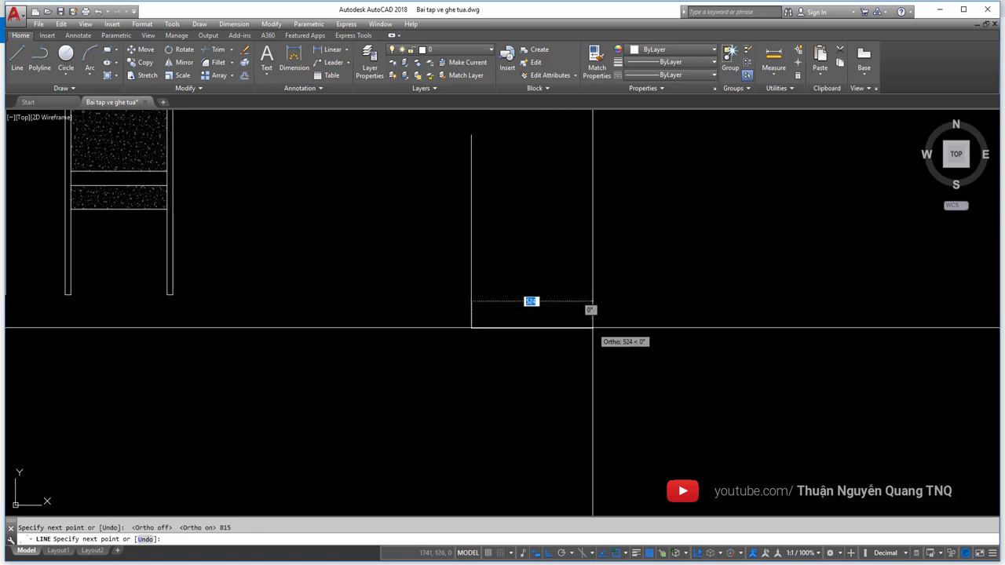
type("560")
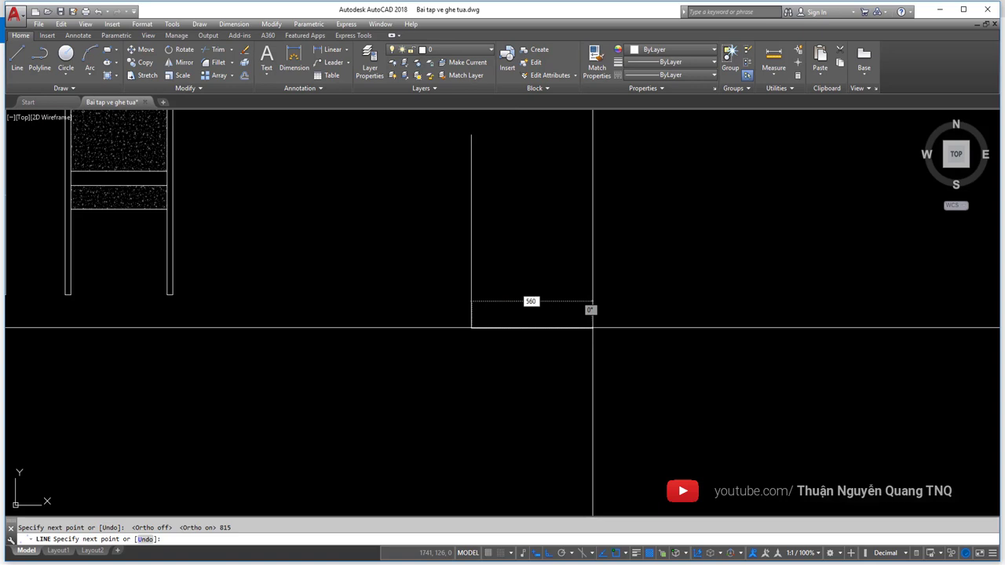
key("Return")
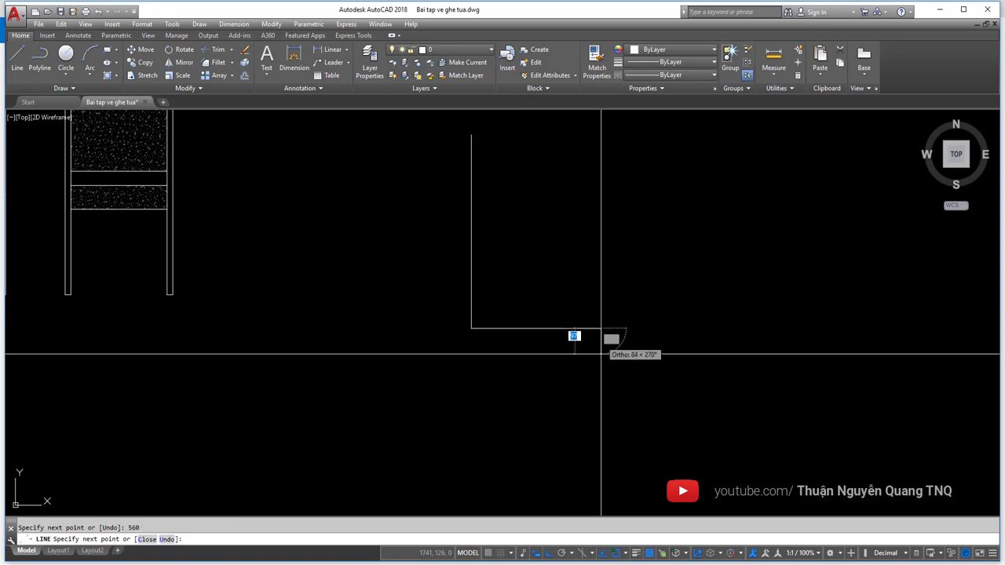
middle_click_drag(501, 242, 482, 291)
key("Escape")
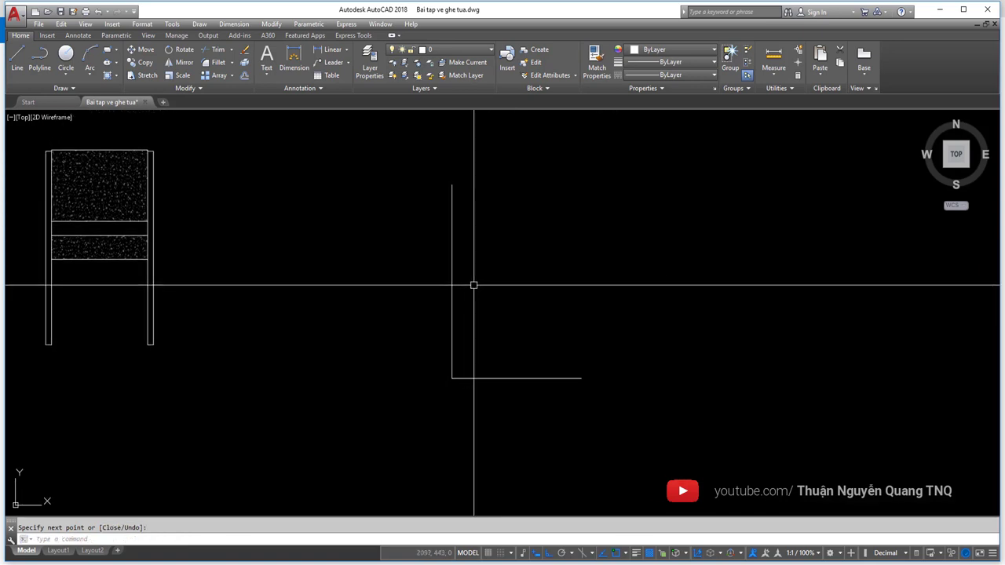
- Copy the vertical line from its lower end to the bottom line's right end
left_click(471, 285)
left_click(392, 335)
type("c")
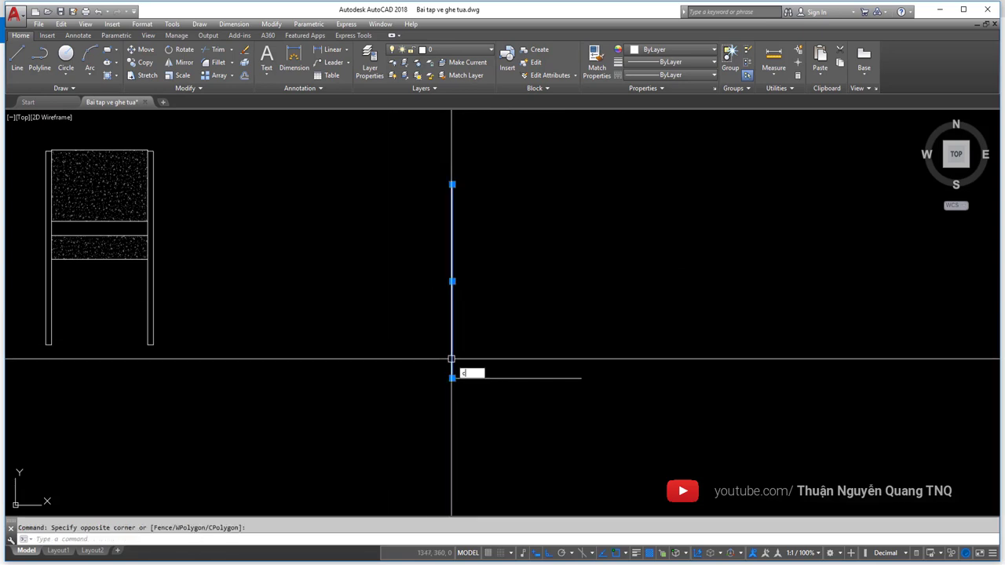
type("o")
key("Return")
left_click(451, 378)
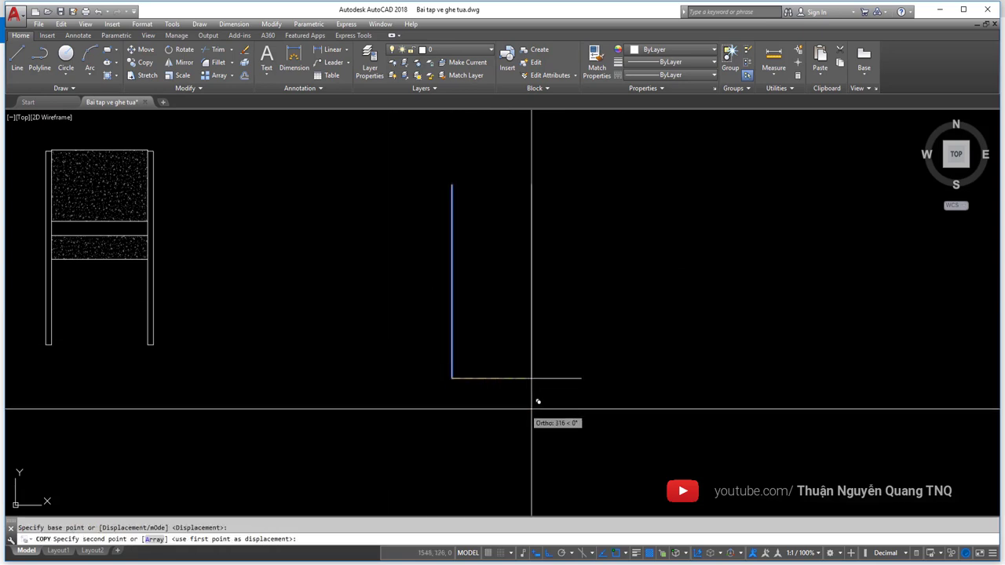
left_click(581, 377)
key("Escape")
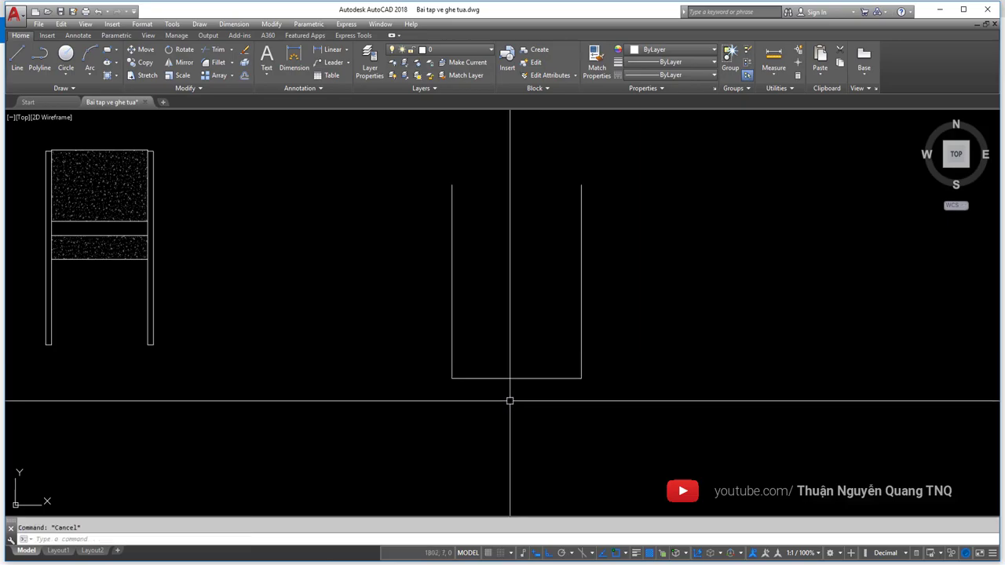
key("alt+Tab")
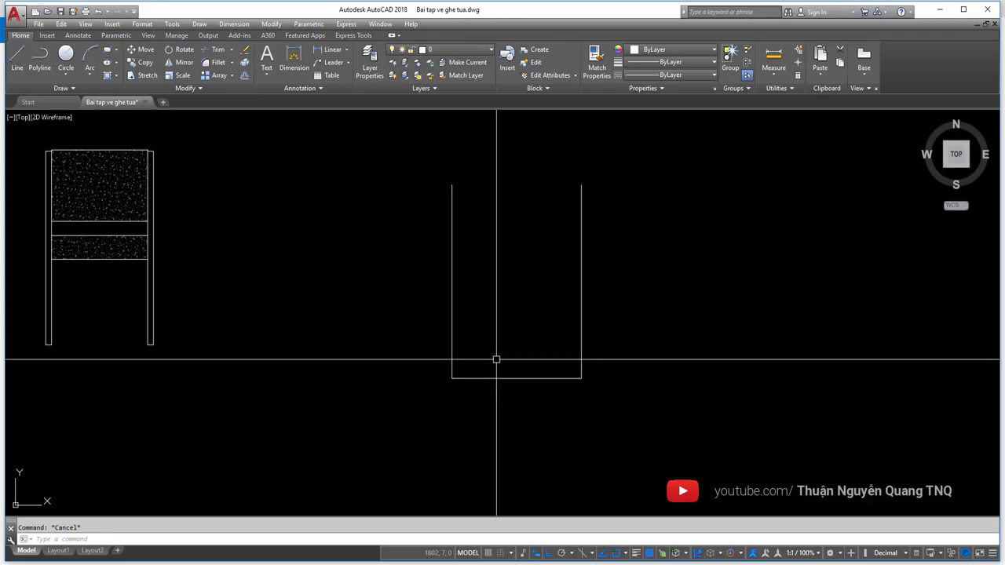
- Offset the bottom line 380 upward for the first seat rail
scroll(494, 359, "up", 3)
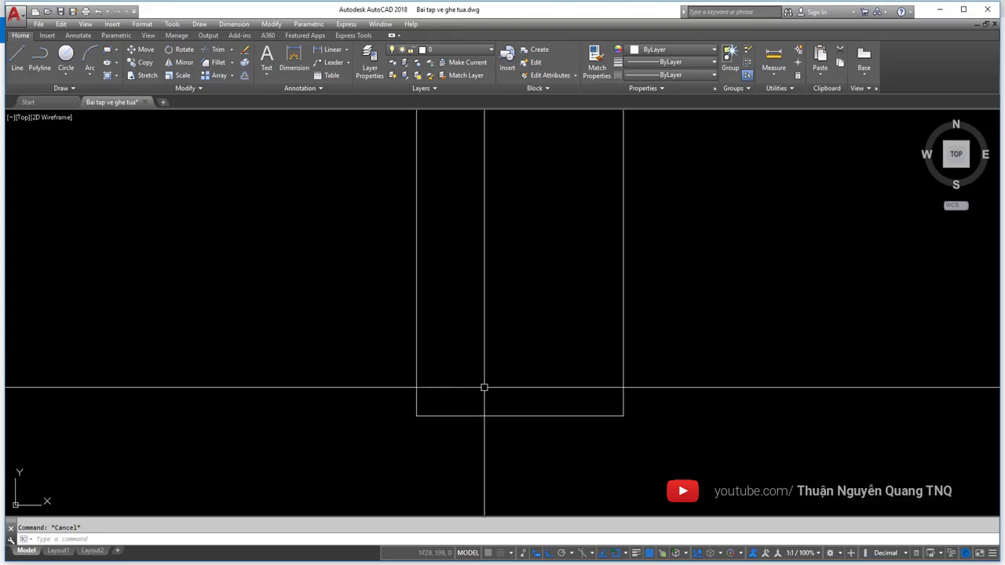
left_click(471, 444)
key("Escape")
type("o")
key("Return")
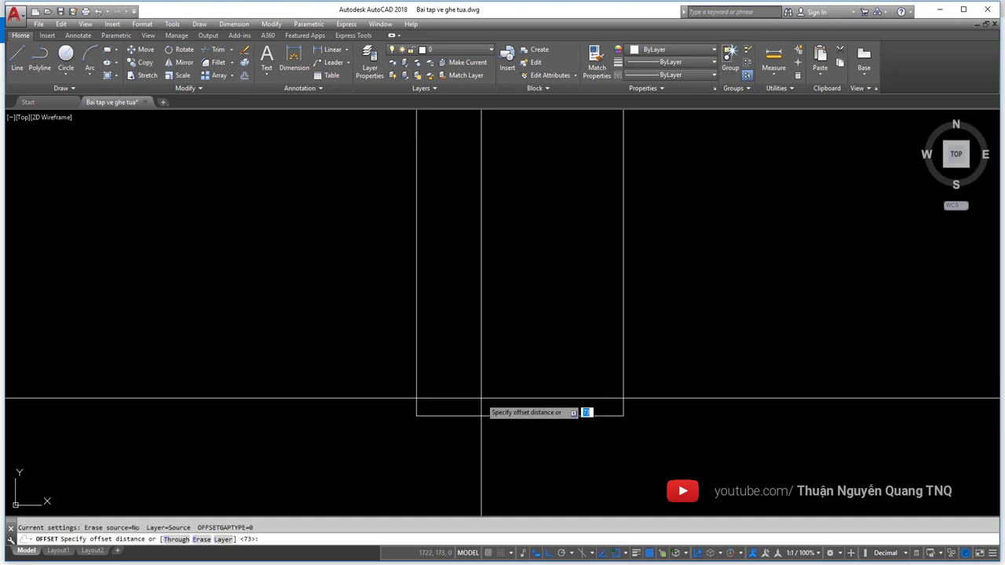
key("Return")
left_click(476, 415)
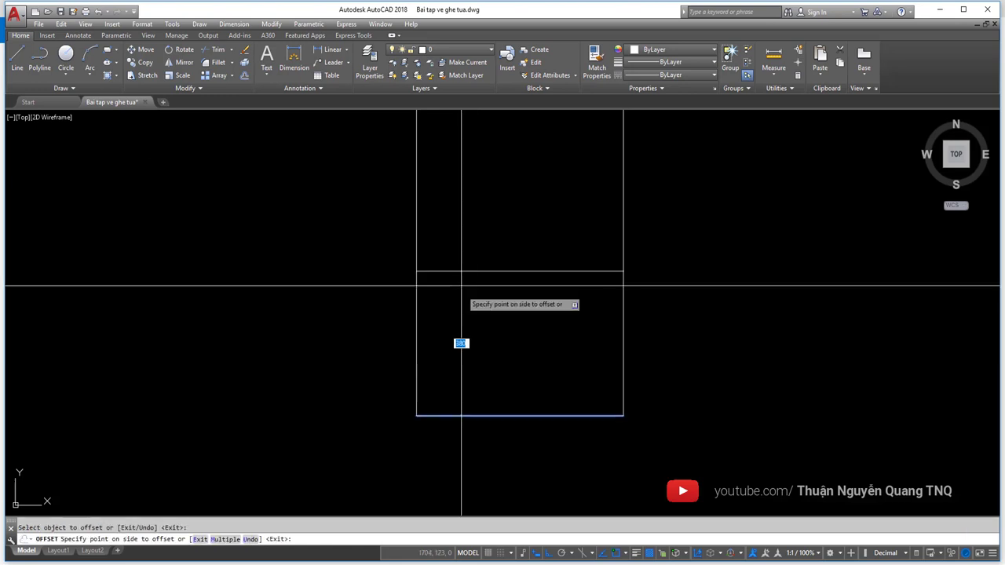
left_click(463, 314)
- Offset that new rail line 40 further up for the second rail
key("Return")
key("Return")
type("40")
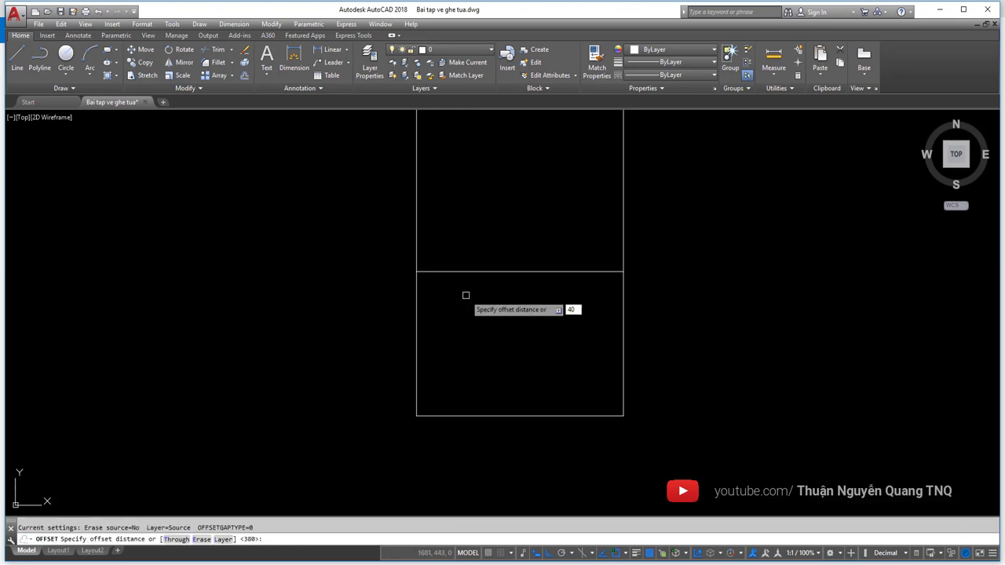
key("Return")
left_click(459, 272)
left_click(481, 264)
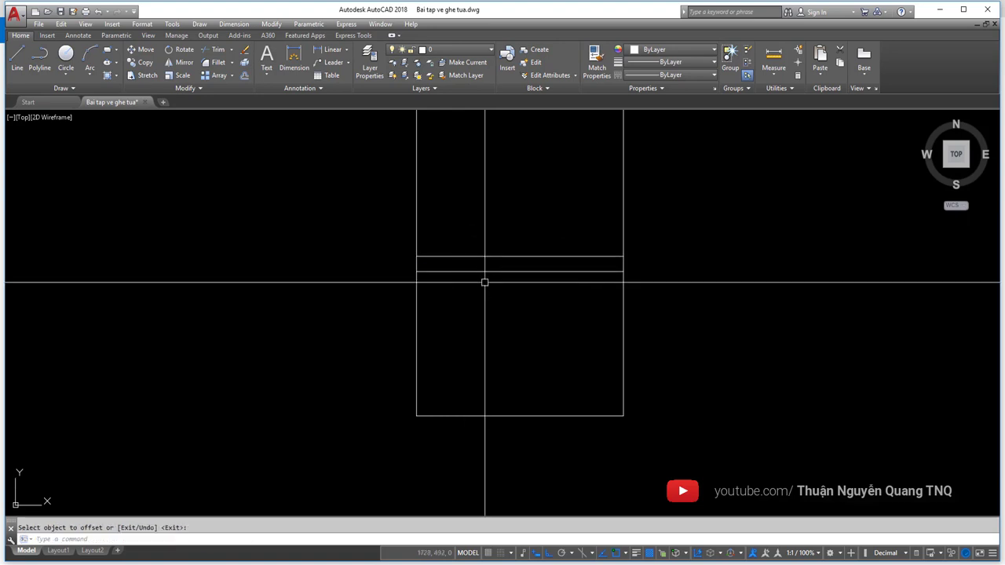
key("Escape")
- Erase the original bottom line
left_click(471, 415)
type("e")
key("Return")
scroll(483, 372, "down", 3)
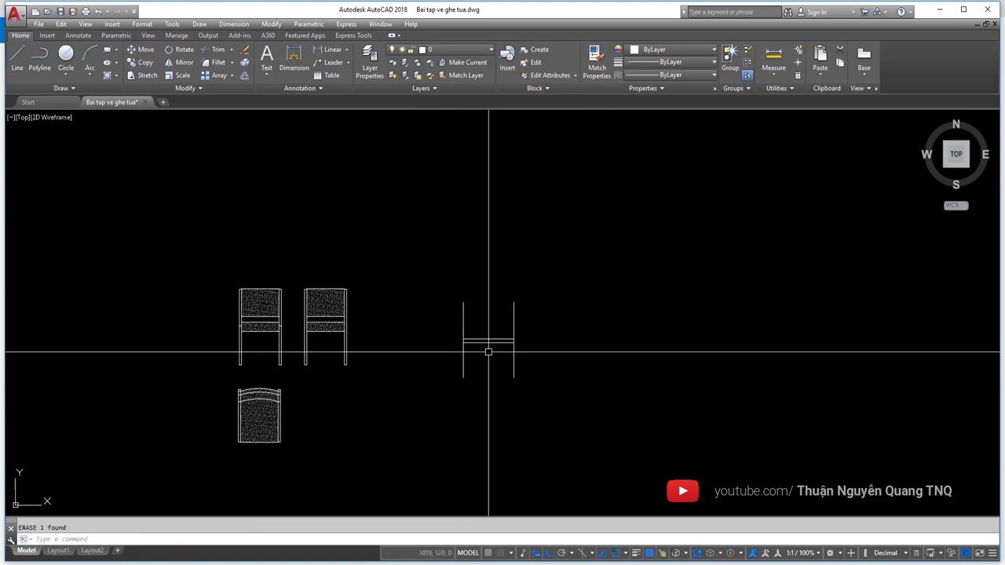
key("alt+Tab")
- Zoom around the DETAIL drawing to read the leg and rail dimensions
scroll(502, 424, "up", 2)
scroll(500, 428, "up", 2)
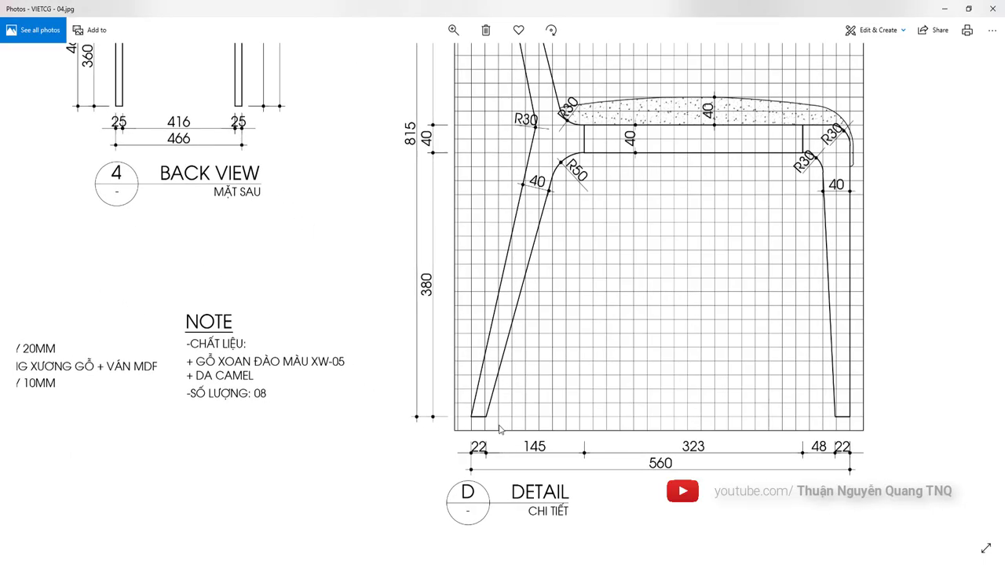
scroll(491, 417, "down", 2)
scroll(549, 409, "down", 1)
scroll(650, 394, "up", 1)
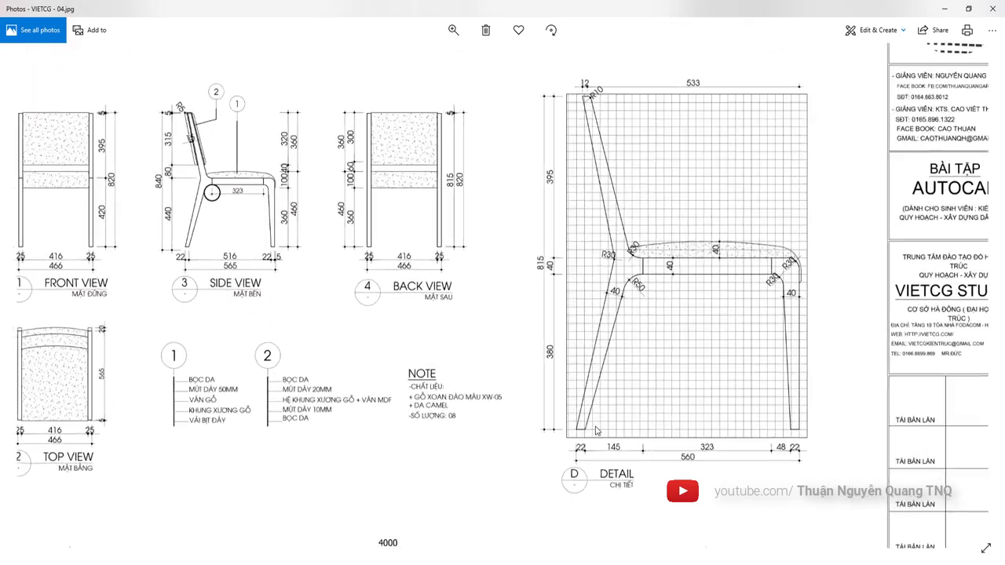
scroll(649, 394, "up", 1)
scroll(649, 394, "down", 1)
scroll(649, 394, "up", 2)
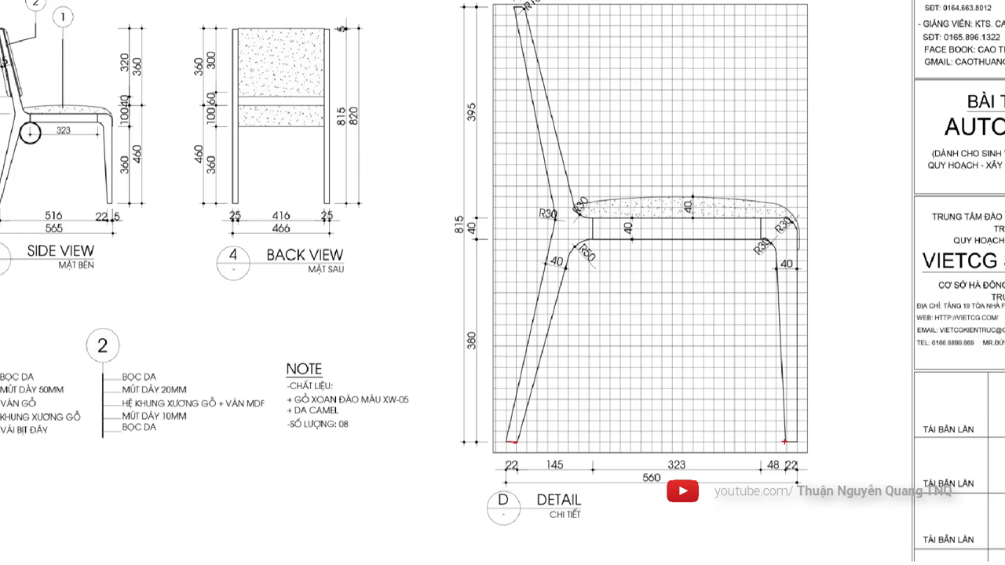
scroll(703, 464, "down", 2)
- Draw a 22-unit horizontal foot line from the lower-left leg corner
key("alt+Tab")
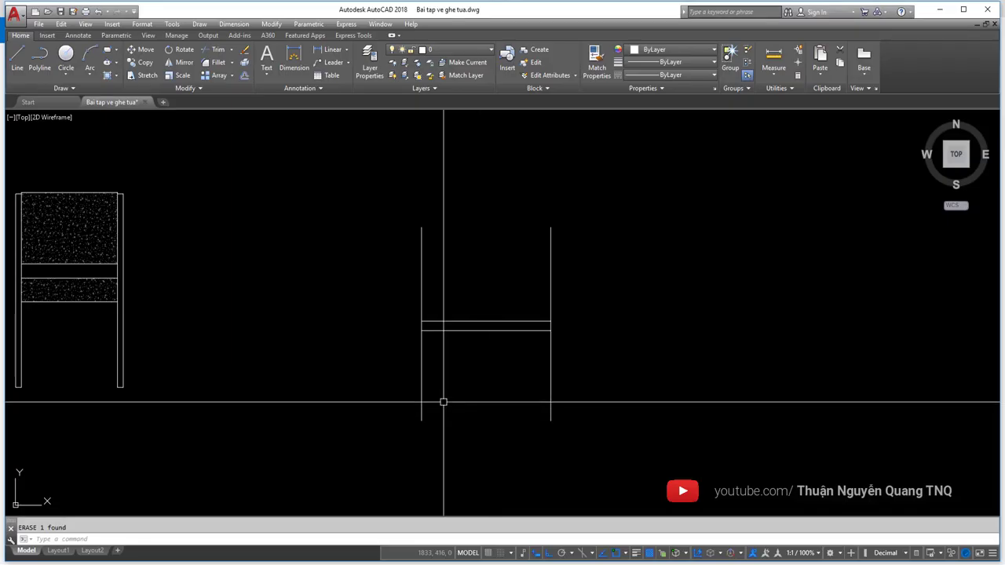
scroll(442, 404, "up", 2)
scroll(436, 408, "up", 1)
key("Return")
scroll(396, 442, "up", 2)
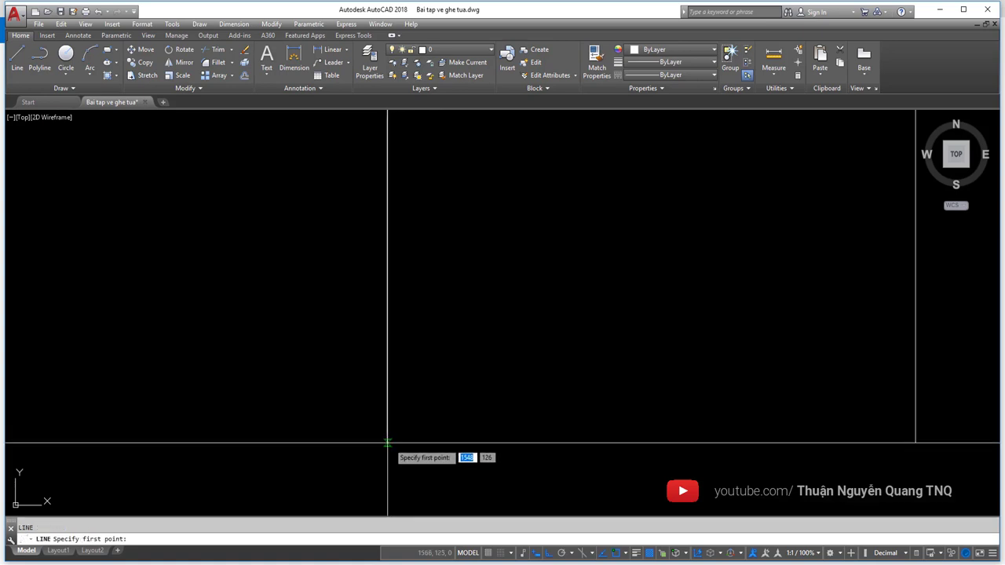
left_click(387, 443)
key("Return")
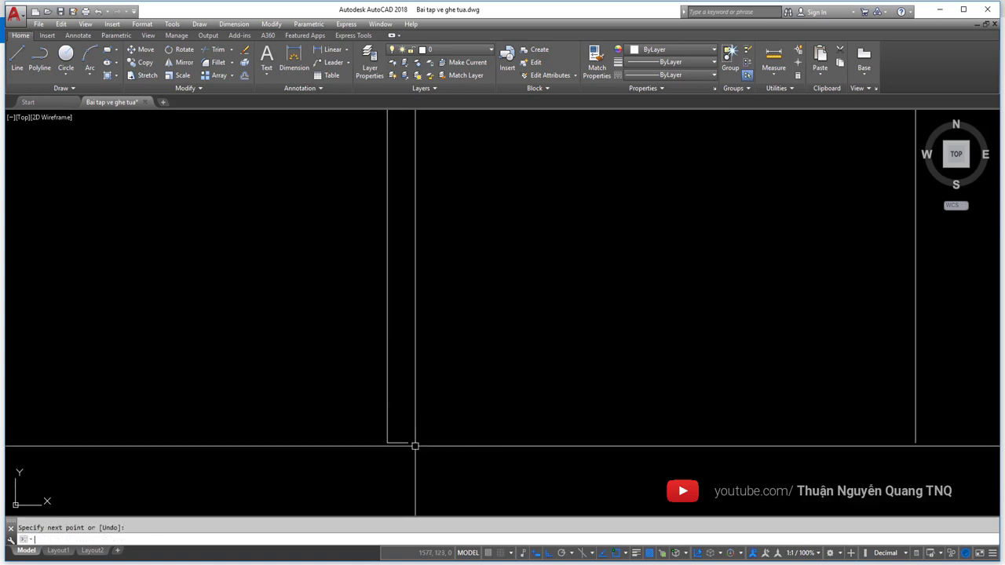
key("Return")
- Select the foot line and attempt copying it, cancelling the unfinished tries
left_click(348, 419)
left_click(434, 477)
type("o")
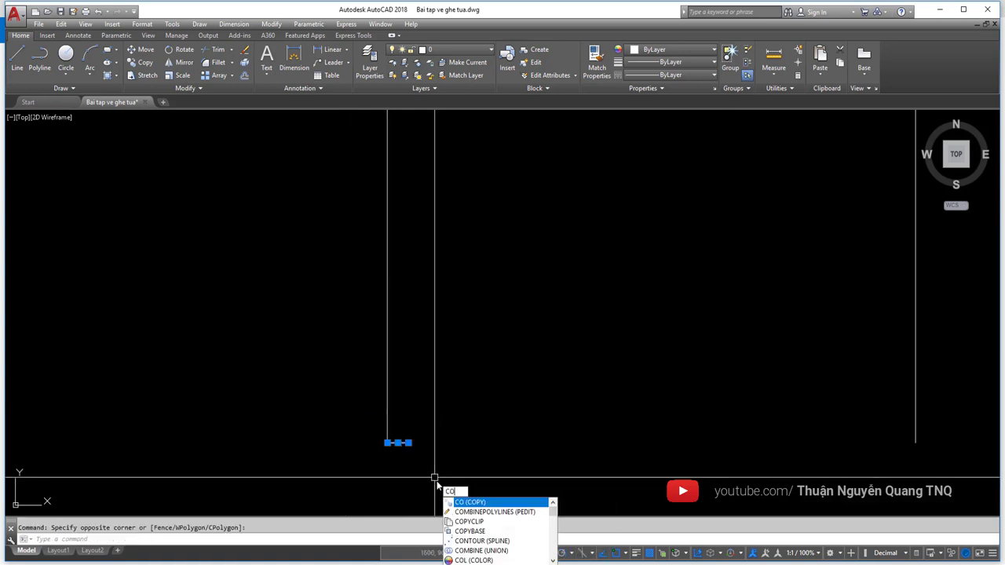
left_click(459, 502)
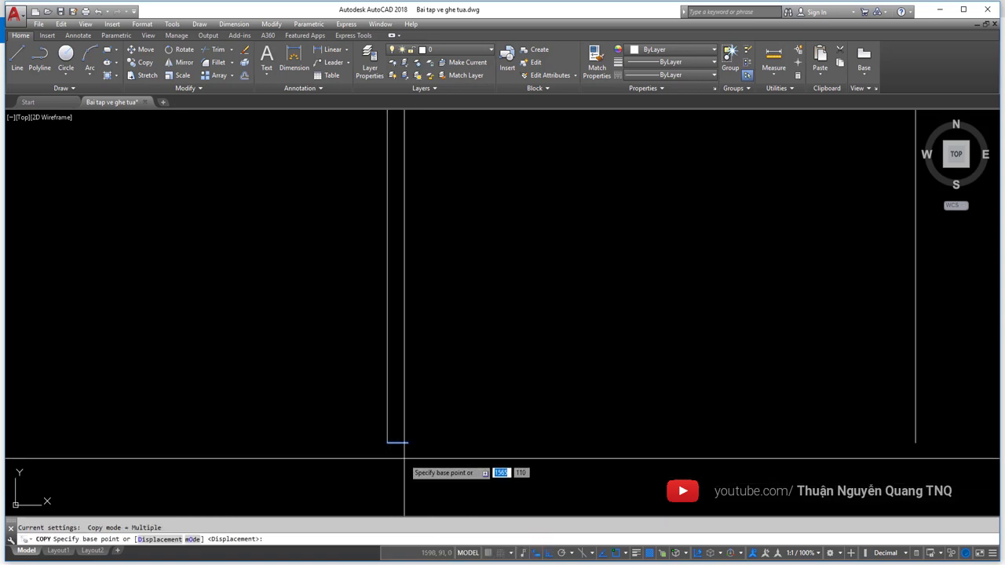
left_click(388, 442)
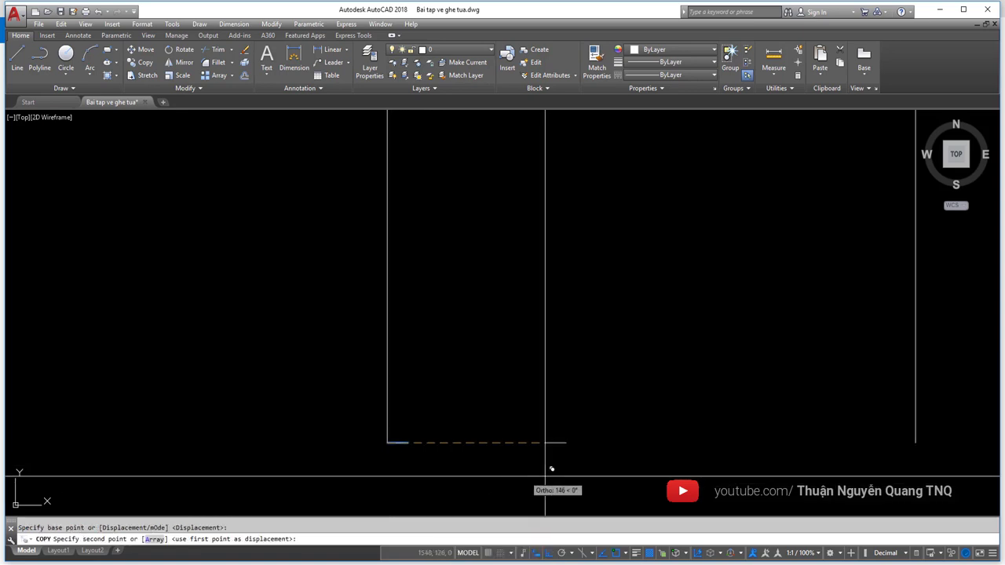
key("Escape")
left_click(360, 434)
left_click(487, 478)
type("co")
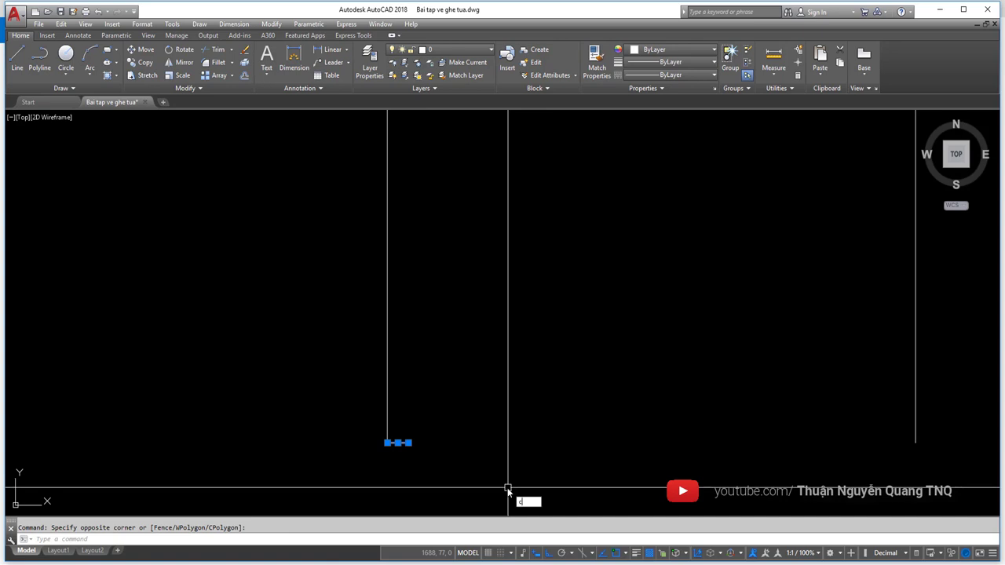
key("Return")
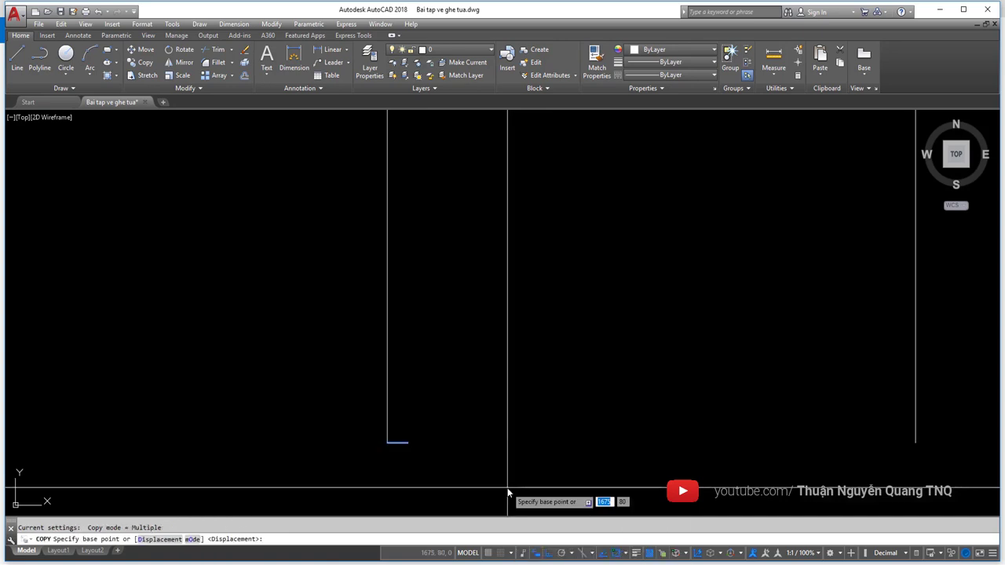
key("Return")
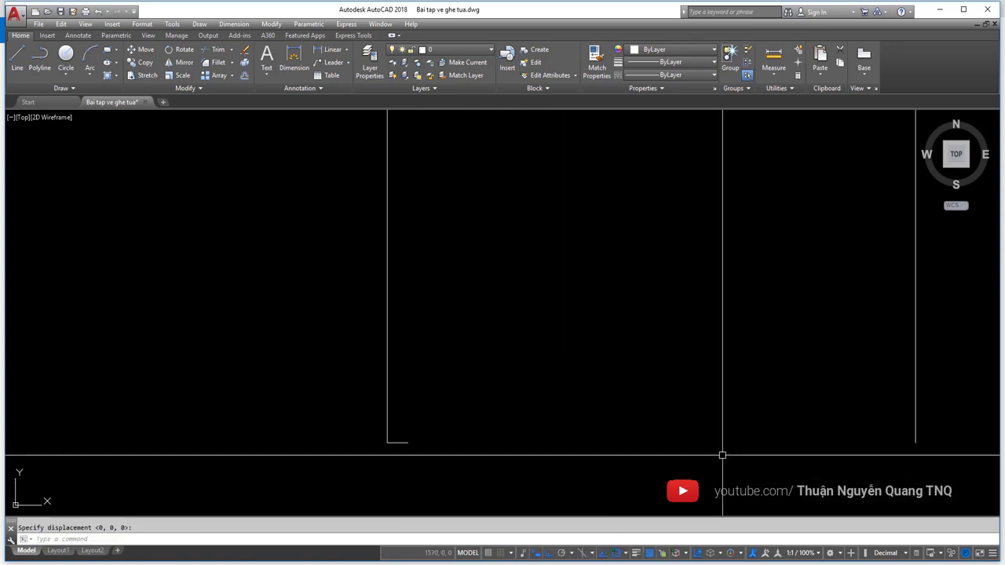
key("Escape")
- Copy the foot line from its left end to a point further right along the base
left_click(350, 415)
left_click(479, 489)
type("co")
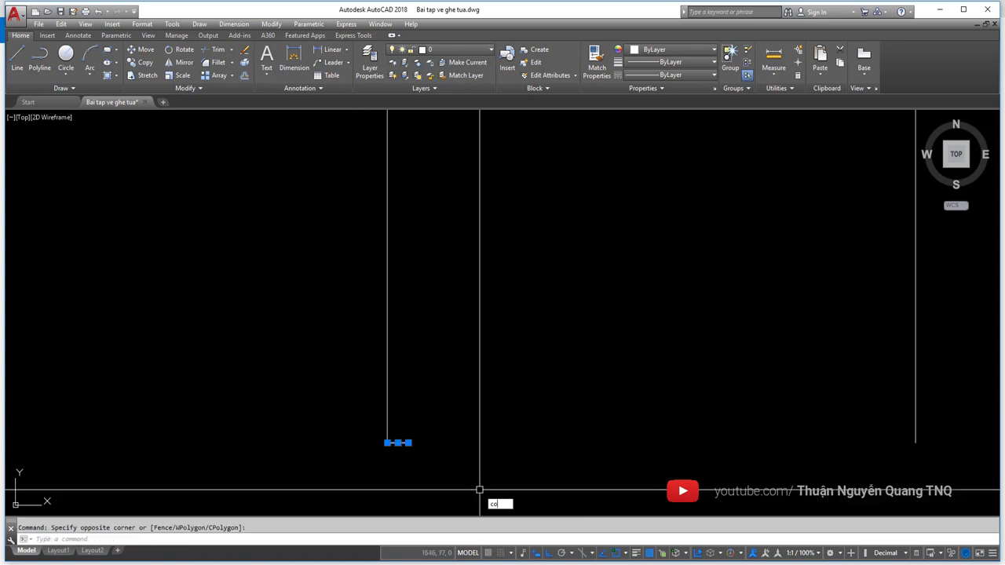
key("Return")
left_click(388, 442)
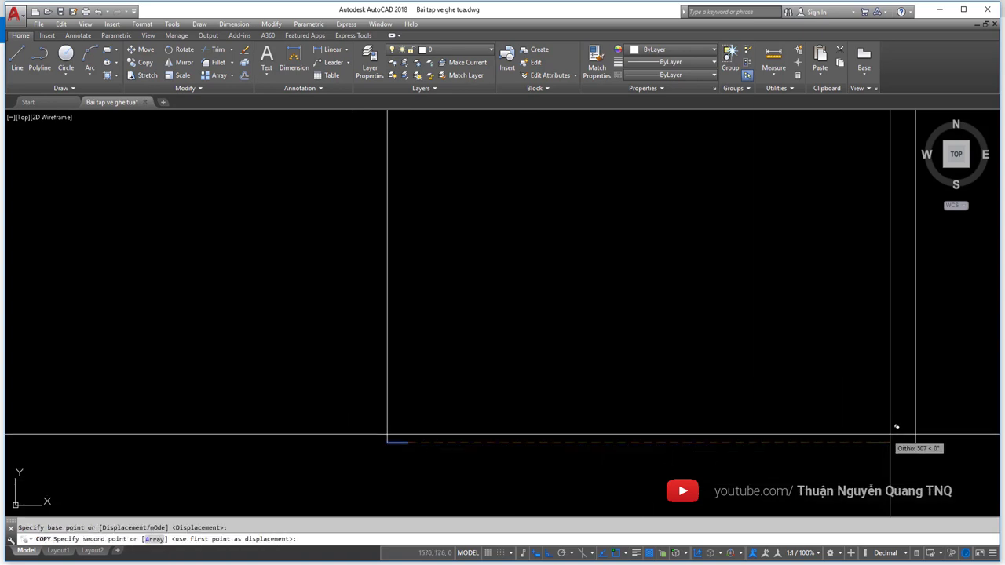
left_click(919, 435)
scroll(595, 419, "down", 2)
- Zoom into the seat's front corner on the reference to check the R30 rounds and 40 thickness
key("alt+Tab")
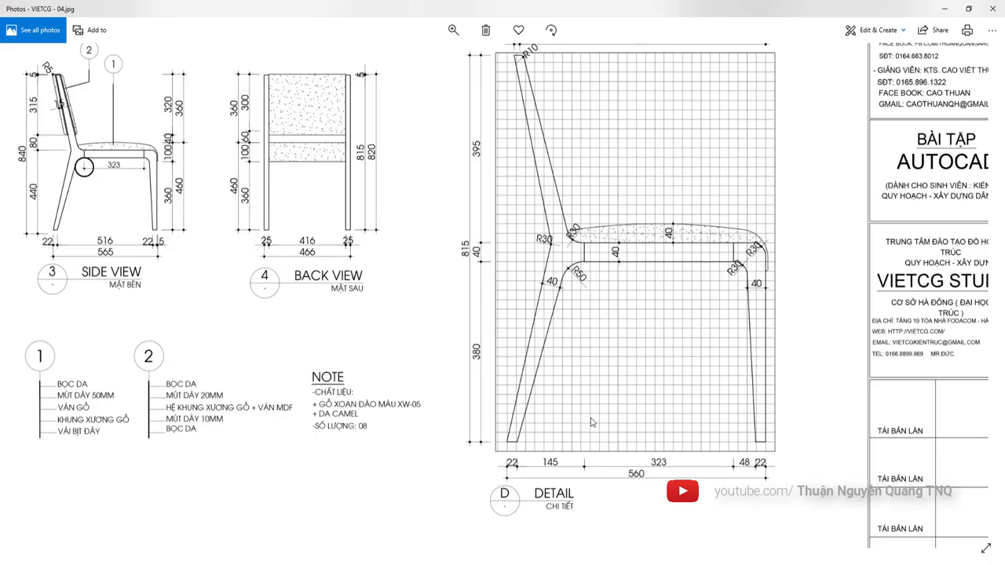
scroll(565, 390, "up", 2)
scroll(597, 369, "up", 1)
scroll(644, 338, "up", 1)
scroll(678, 316, "up", 1)
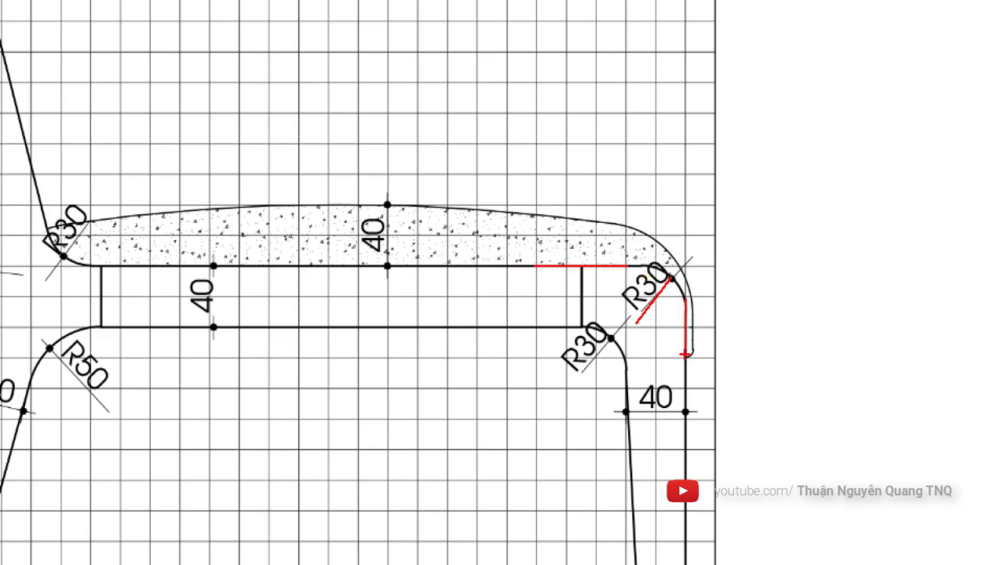
key("alt+Tab")
- Start Fillet and set its radius to 30, confirming R30 on the reference
scroll(662, 294, "up", 4)
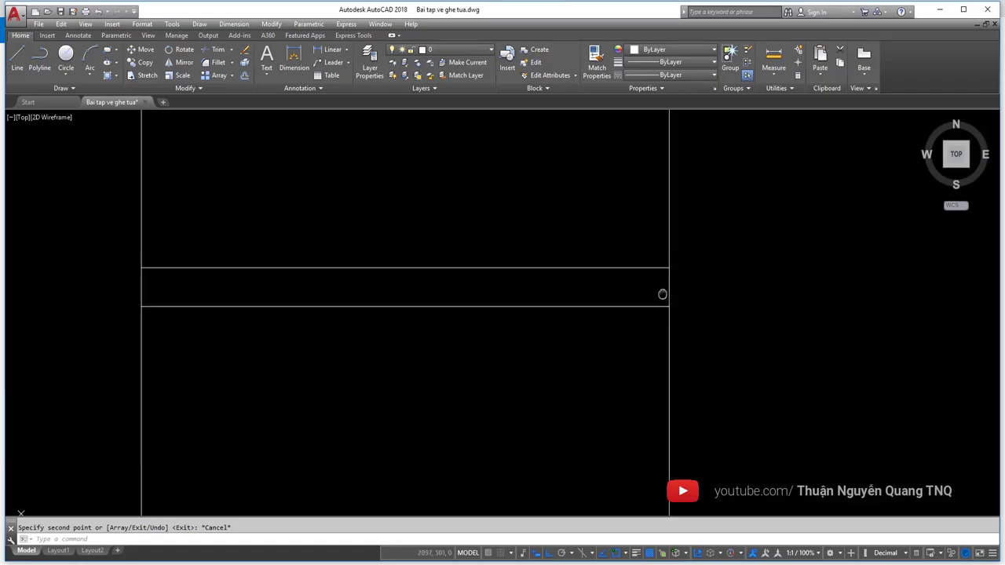
middle_click_drag(662, 294, 581, 343)
type("f")
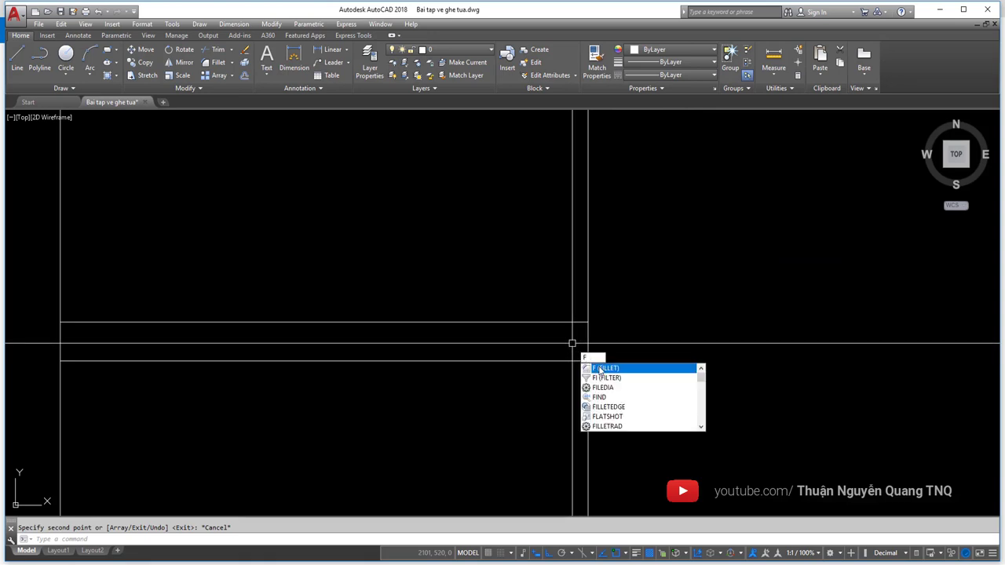
left_click(600, 368)
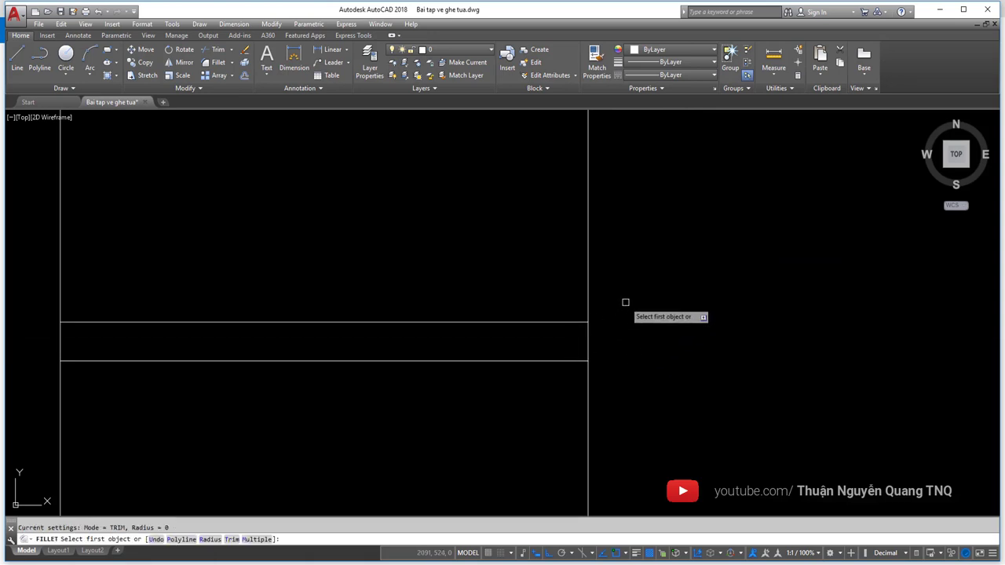
key("Down")
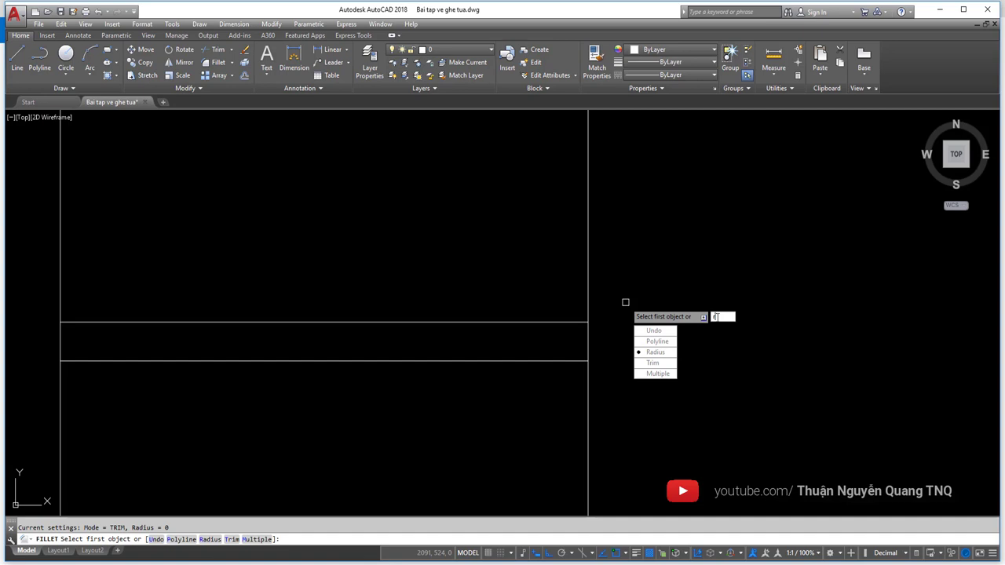
key("Return")
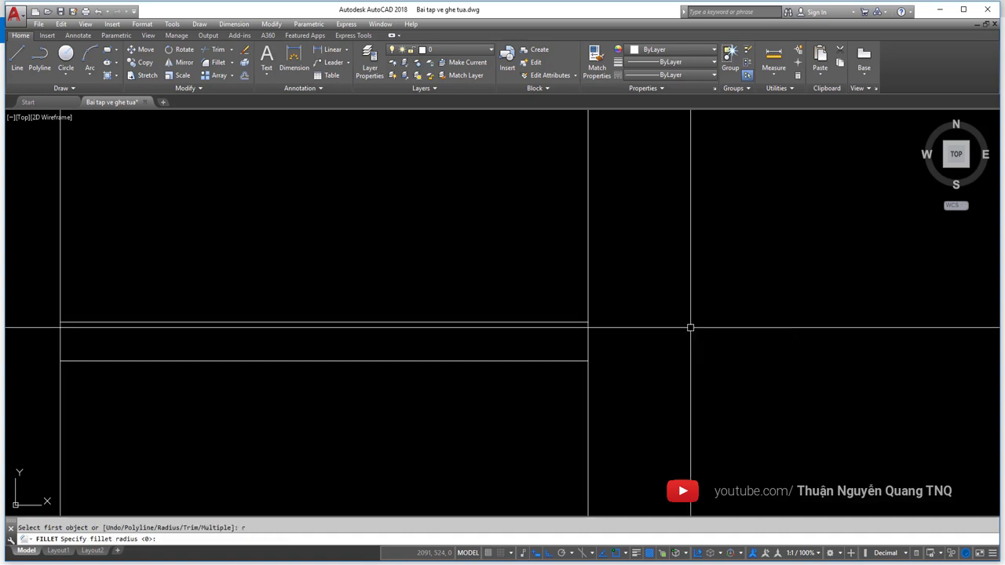
key("Escape")
key("Return")
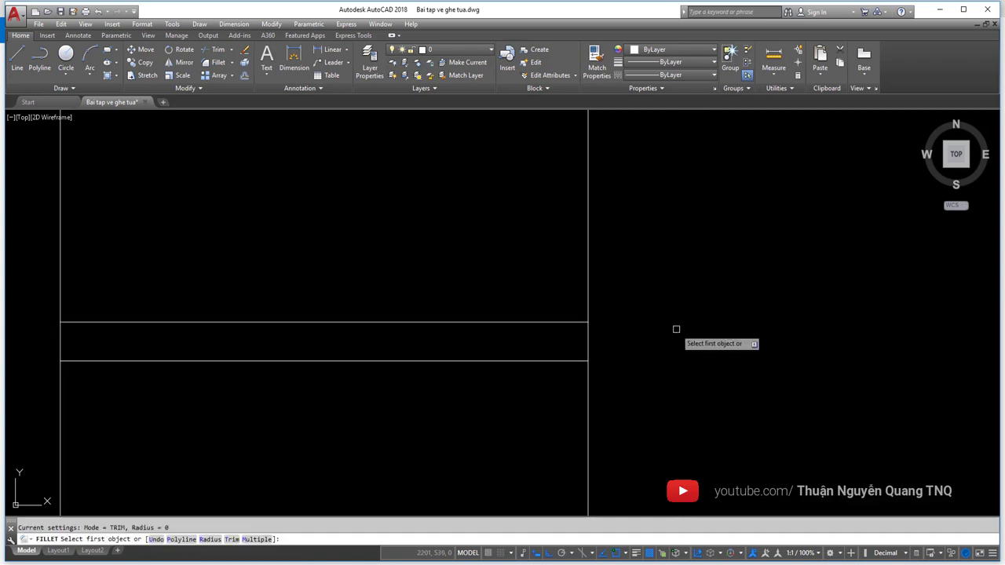
type("r")
key("Return")
key("alt+Tab")
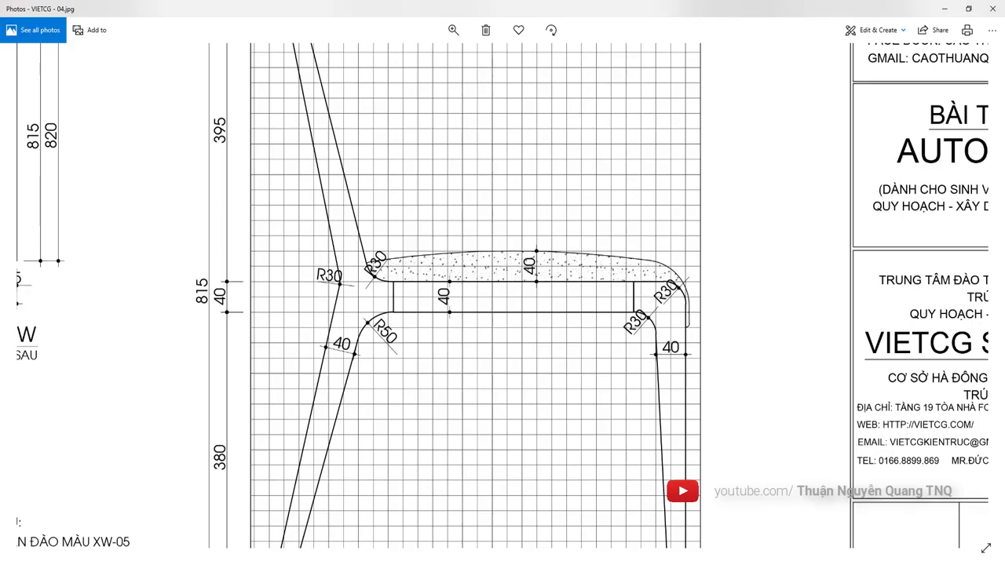
key("alt+Tab")
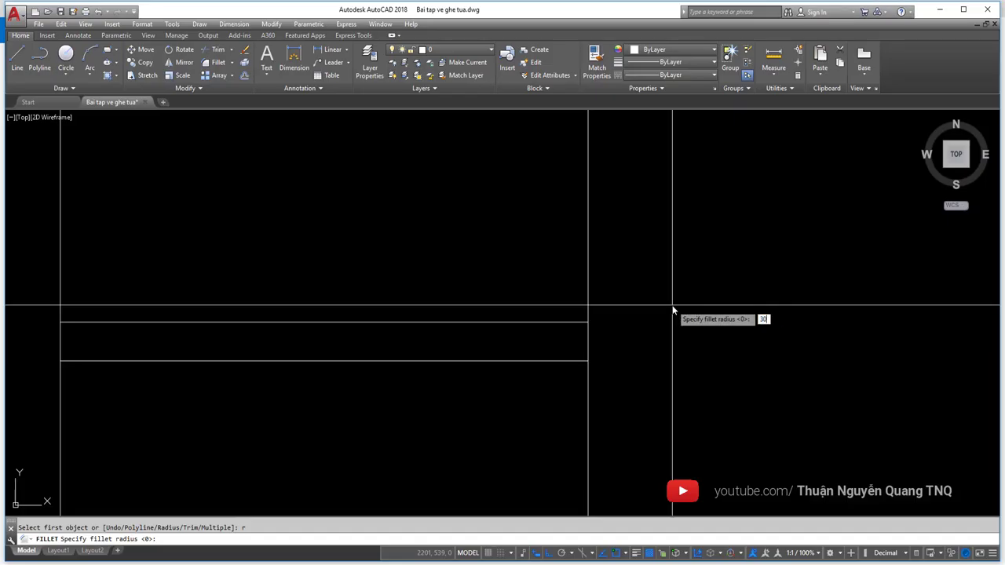
key("Return")
- Fillet the top seat rail line with the right vertical leg line
scroll(565, 328, "up", 1)
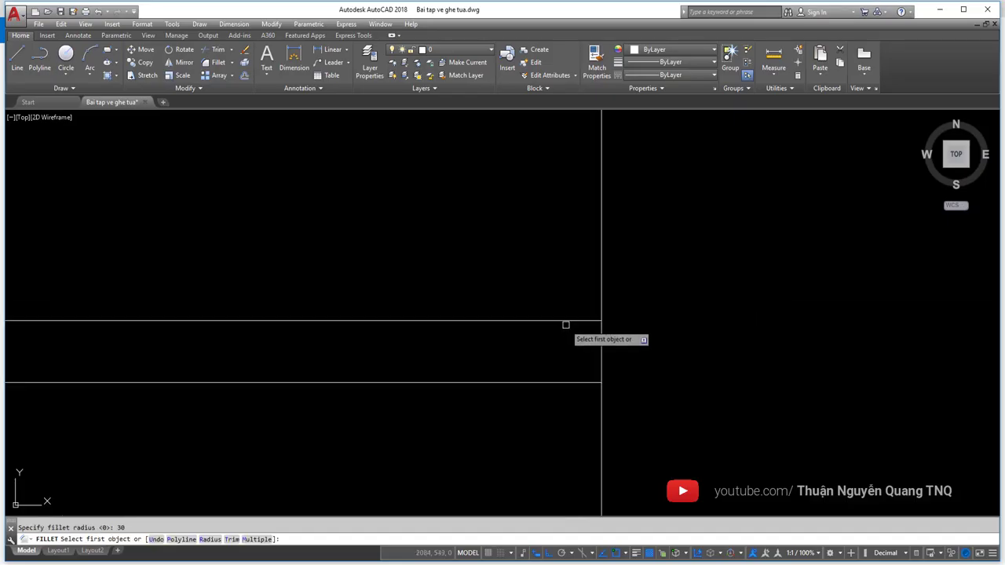
scroll(560, 321, "up", 3)
left_click(559, 319)
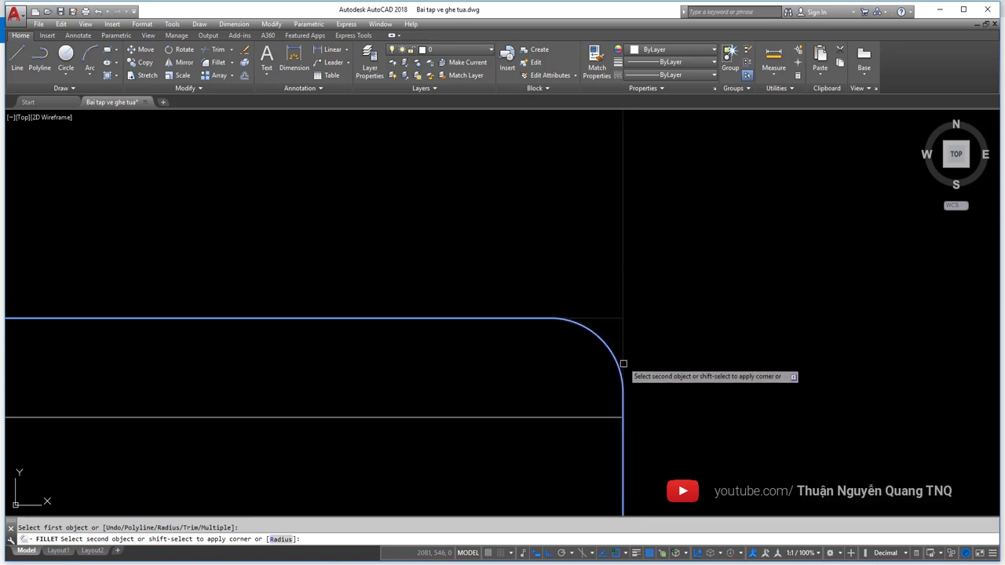
scroll(622, 367, "down", 5)
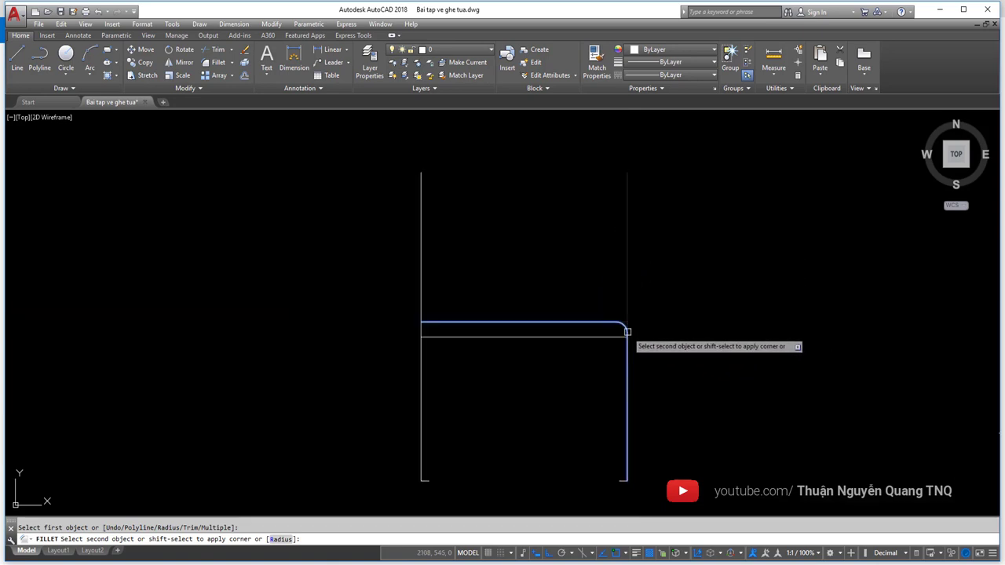
left_click(627, 331)
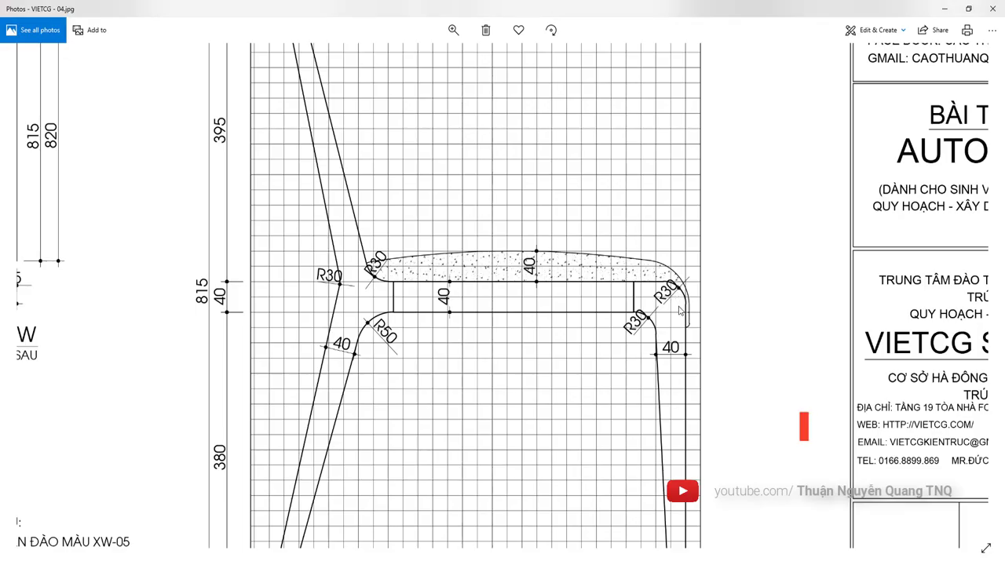
scroll(680, 311, "down", 3, "ctrl")
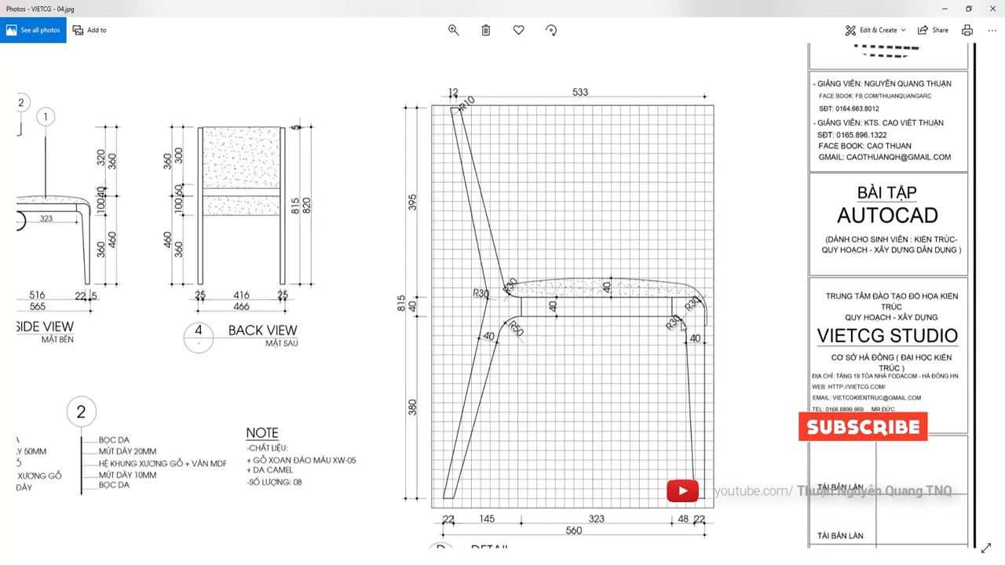
scroll(680, 327, "up", 3, "ctrl")
- Draw a radius-30 circle just right of the rounded seat corner
key("alt+Tab")
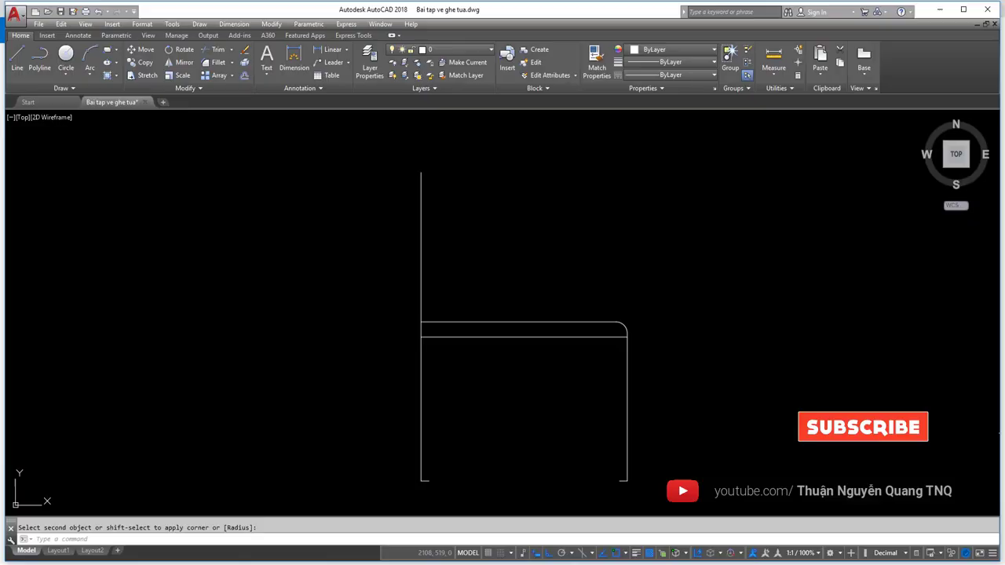
scroll(641, 334, "up", 5)
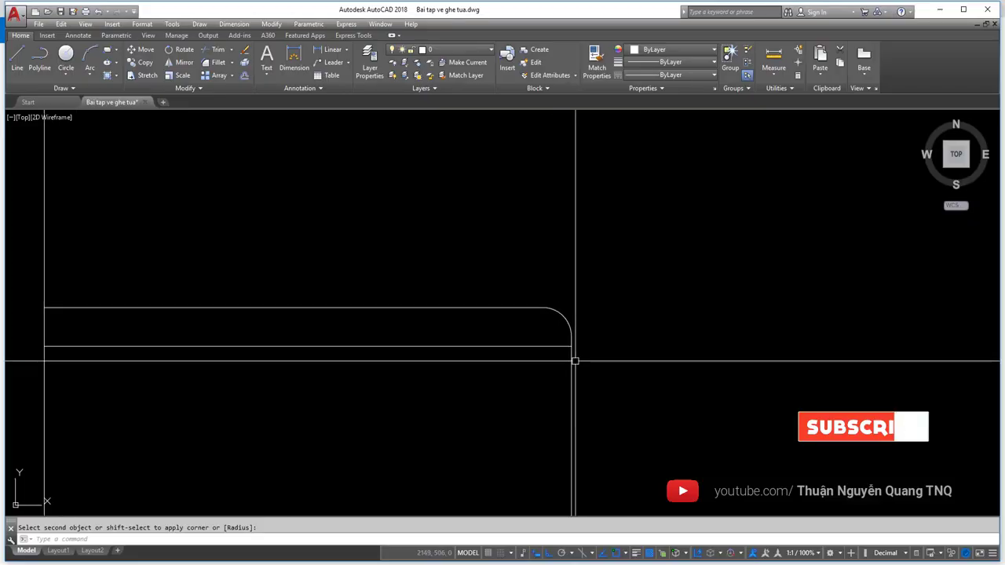
middle_click_drag(559, 335, 606, 276)
scroll(609, 277, "down", 2)
middle_click_drag(601, 434, 599, 416)
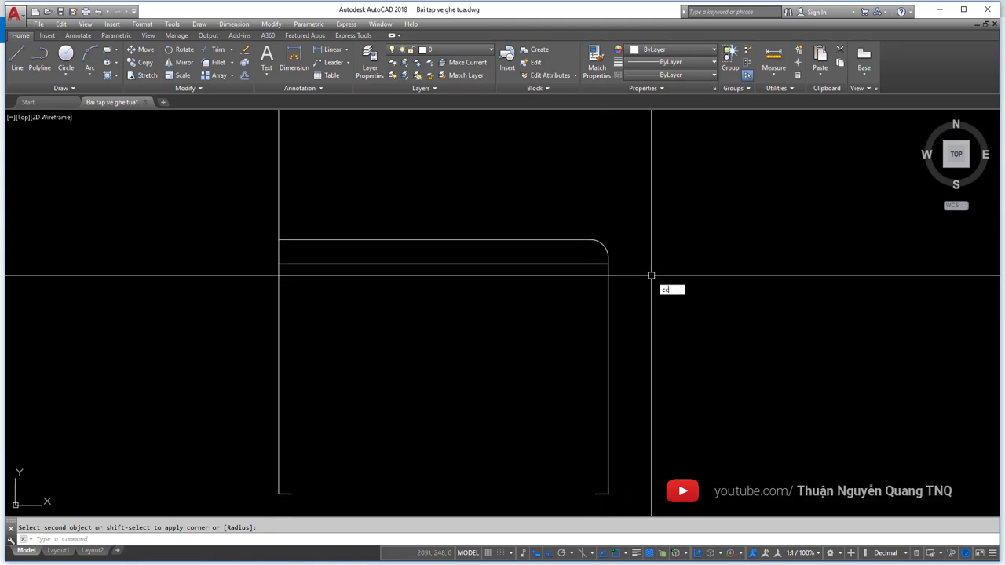
key("Escape")
type("c")
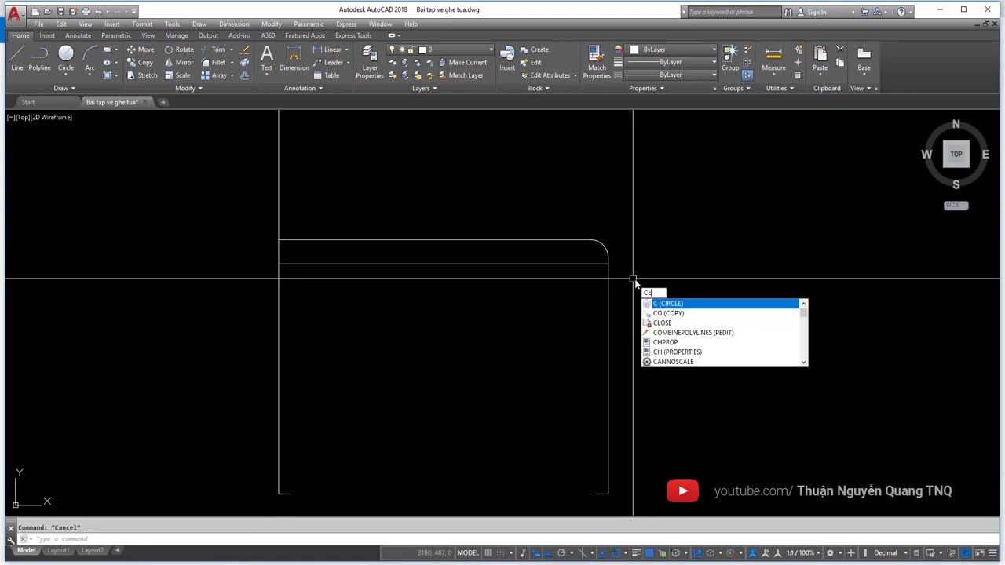
key("Escape")
type("c")
key("Return")
left_click(658, 276)
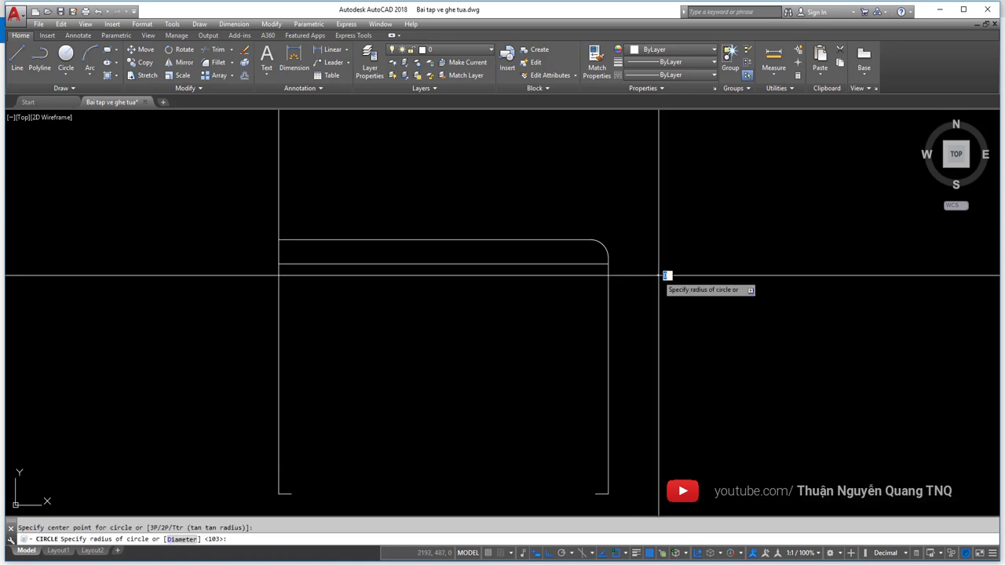
type("30")
key("Return")
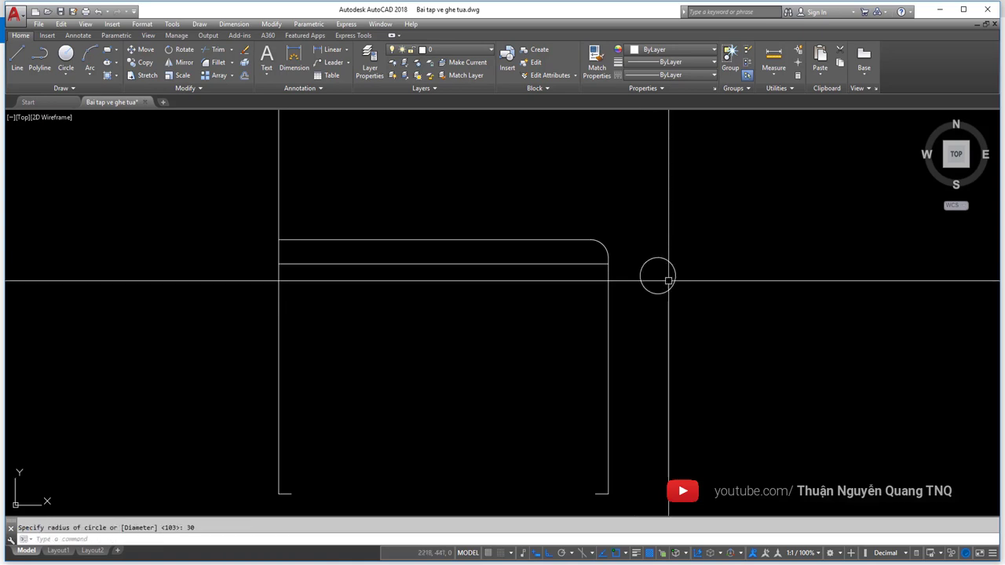
- Start moving the circle from its top point, cancel, and switch to the reference sheet
left_click_drag(668, 280, 658, 276)
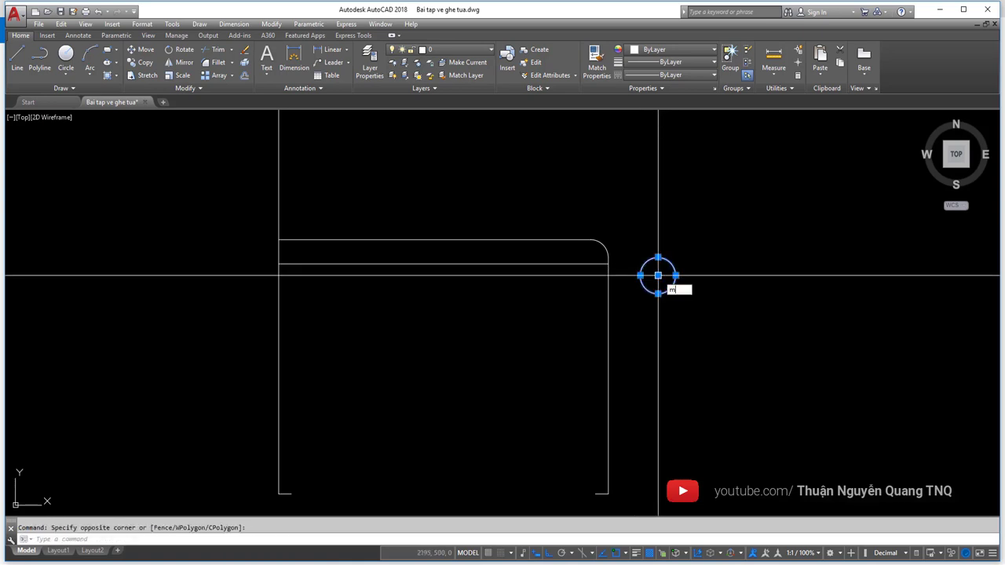
key("Return")
scroll(659, 263, "up", 4)
left_click(653, 253)
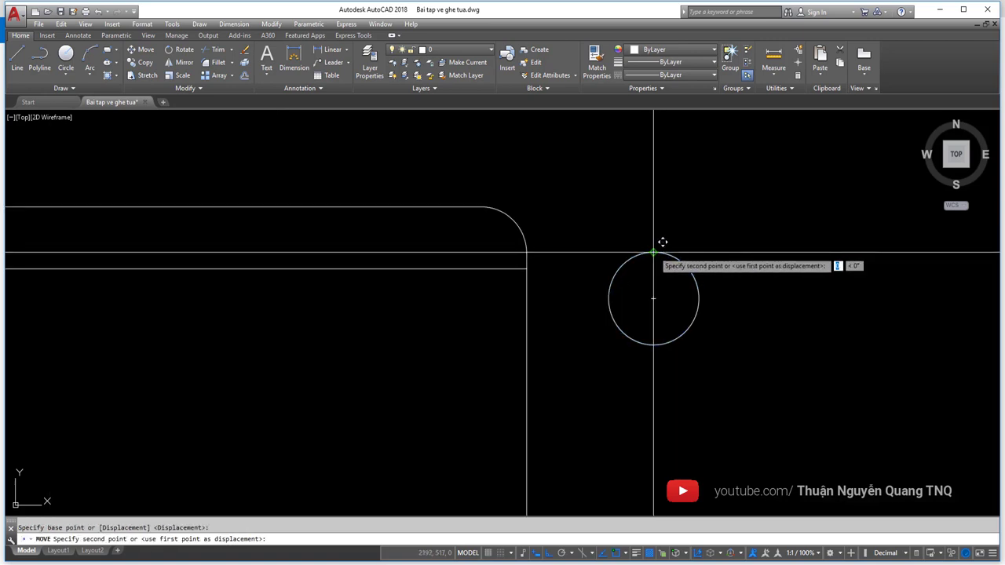
key("Escape")
key("alt+Tab")
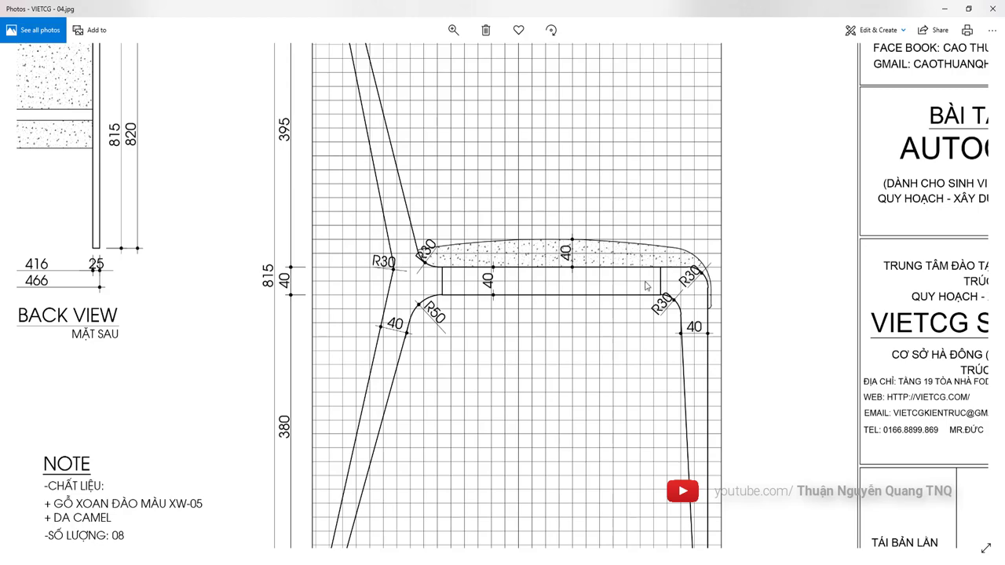
- Zoom out to the whole reference sheet and back into the chair detail's R30 seat corners
scroll(585, 269, "down", 5)
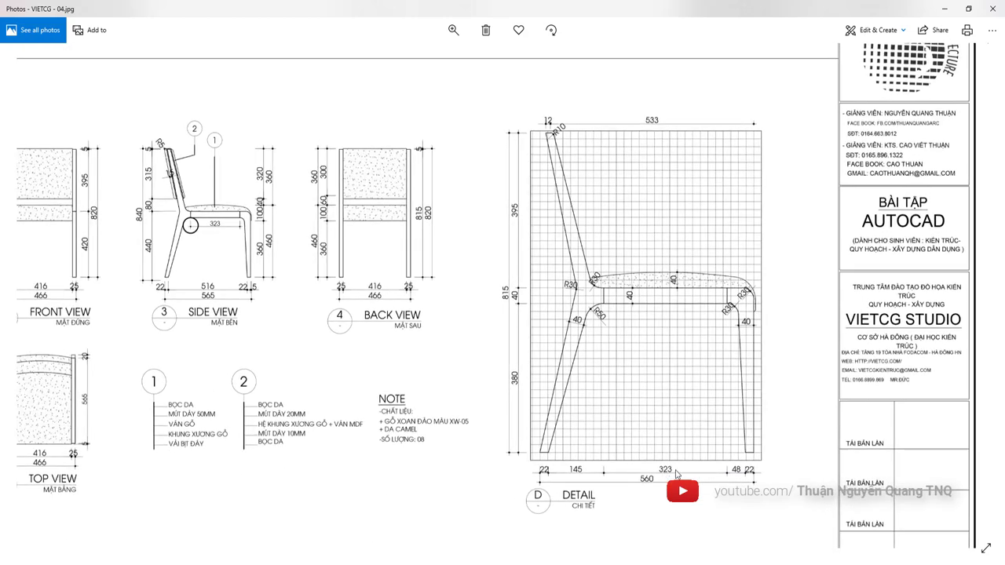
scroll(748, 473, "up", 2)
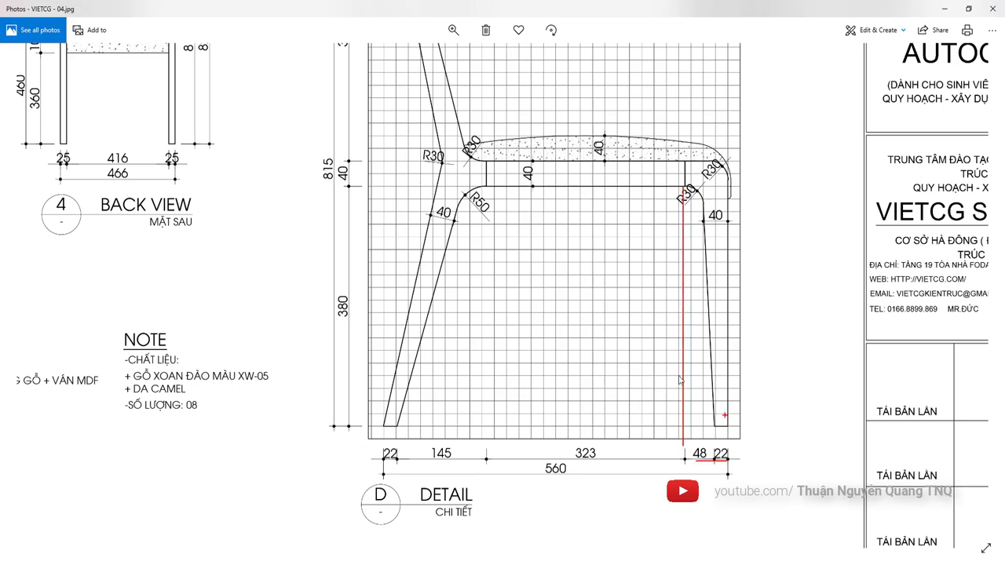
key("alt+Tab")
scroll(616, 339, "down", 5)
- Draw a 70-unit test line leftward from the seat corner, then delete it
scroll(605, 354, "up", 4)
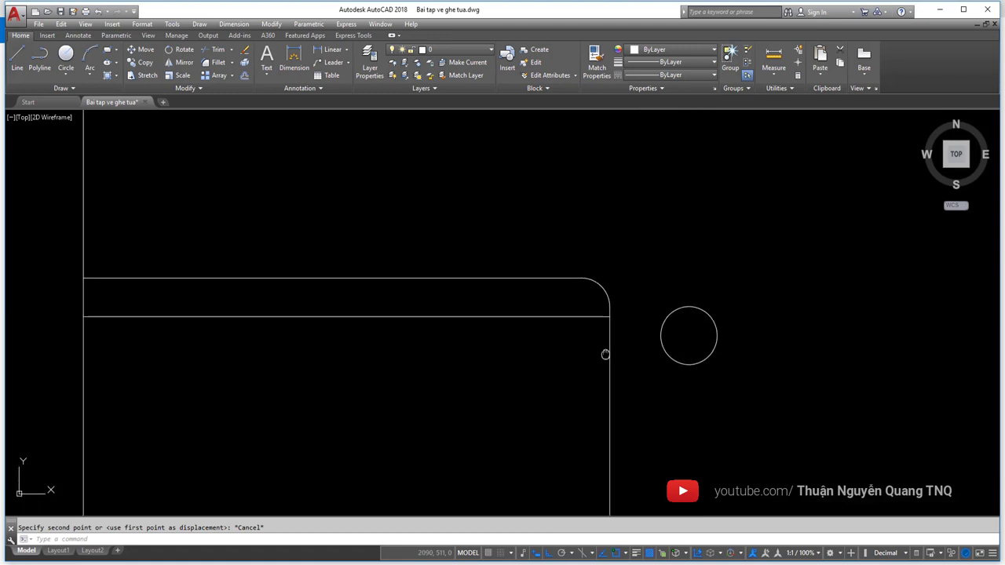
middle_click_drag(606, 354, 664, 189)
scroll(666, 264, "down", 2)
scroll(684, 265, "down", 2)
scroll(667, 215, "up", 4)
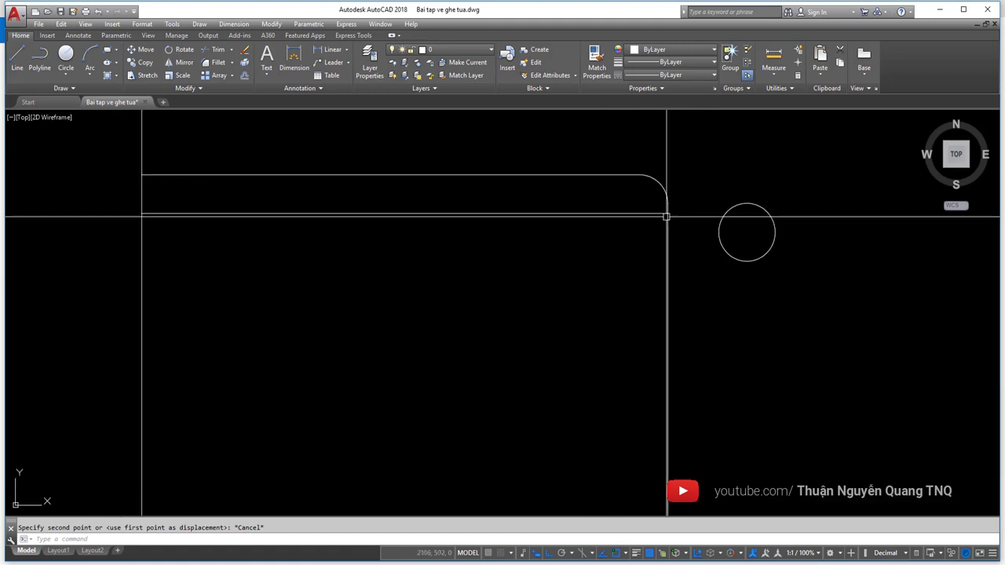
key("l")
key("space")
left_click(663, 285)
type("70")
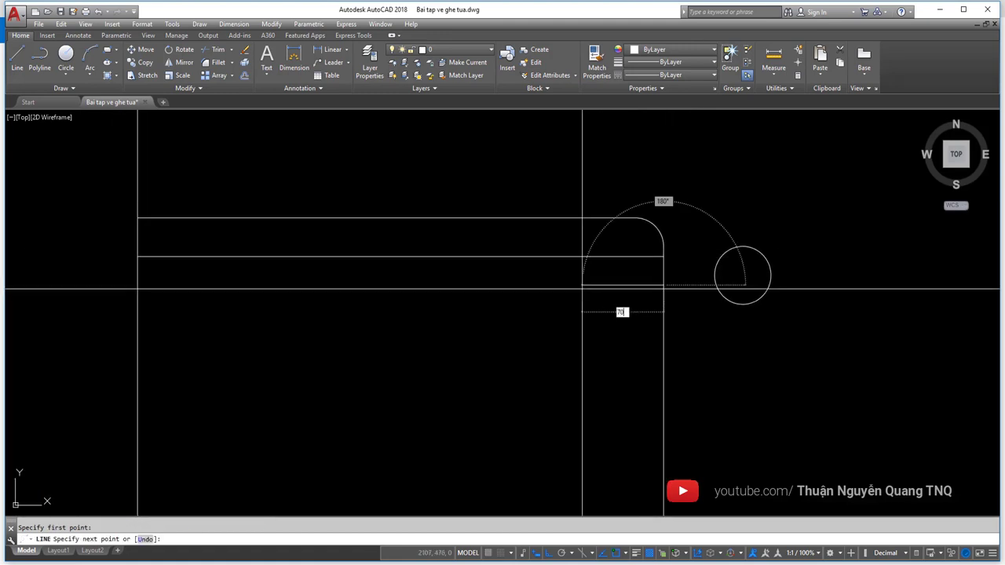
key("Return")
key("Return")
scroll(599, 304, "down", 2)
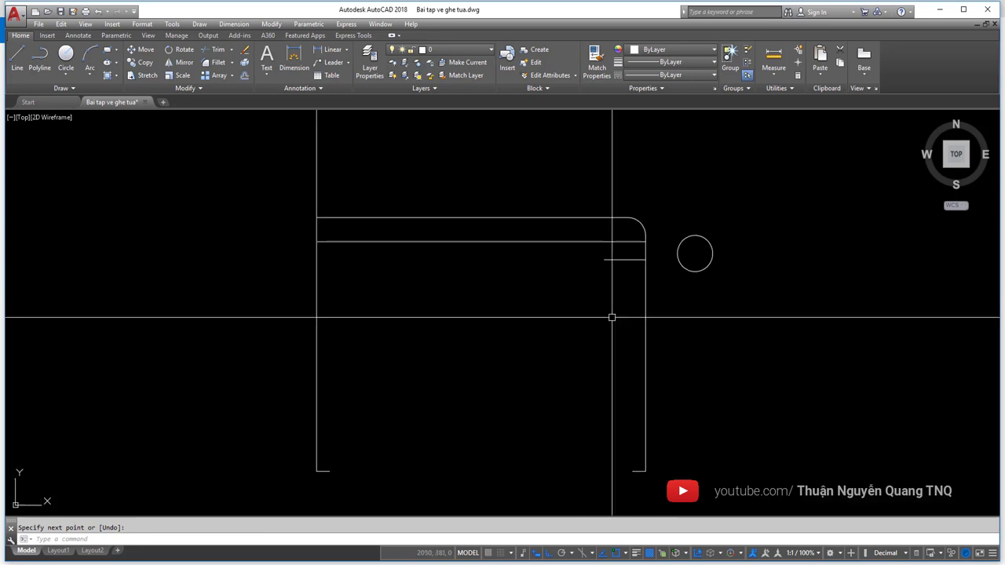
key("Escape")
left_click(625, 259)
left_click(607, 276)
left_click(736, 224)
key("Delete")
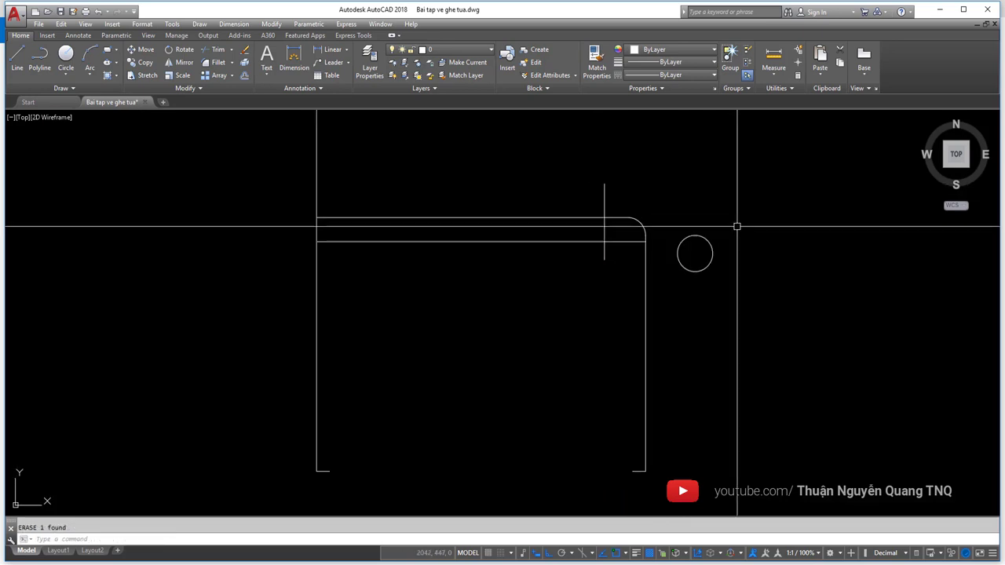
- Move the circle from its top point to the guide intersection near the corner
left_click(686, 270)
type("m")
key("Return")
left_click(695, 235)
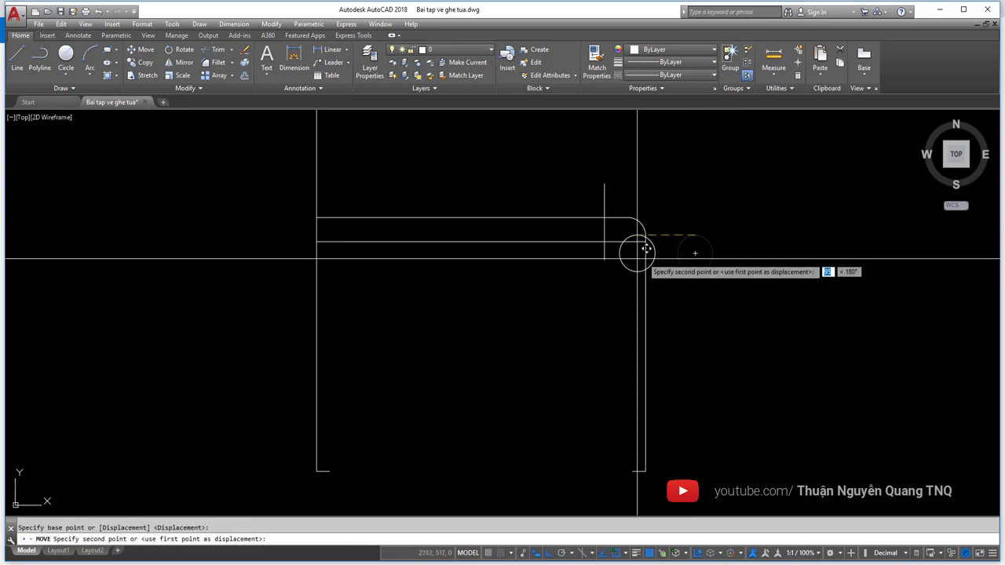
scroll(603, 226, "up", 5)
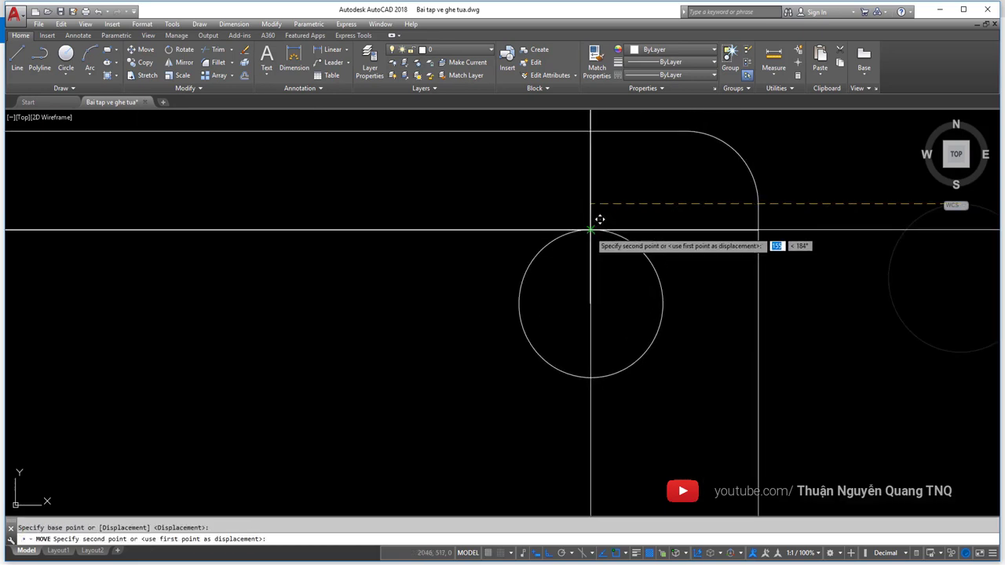
left_click(594, 235)
scroll(639, 297, "down", 3)
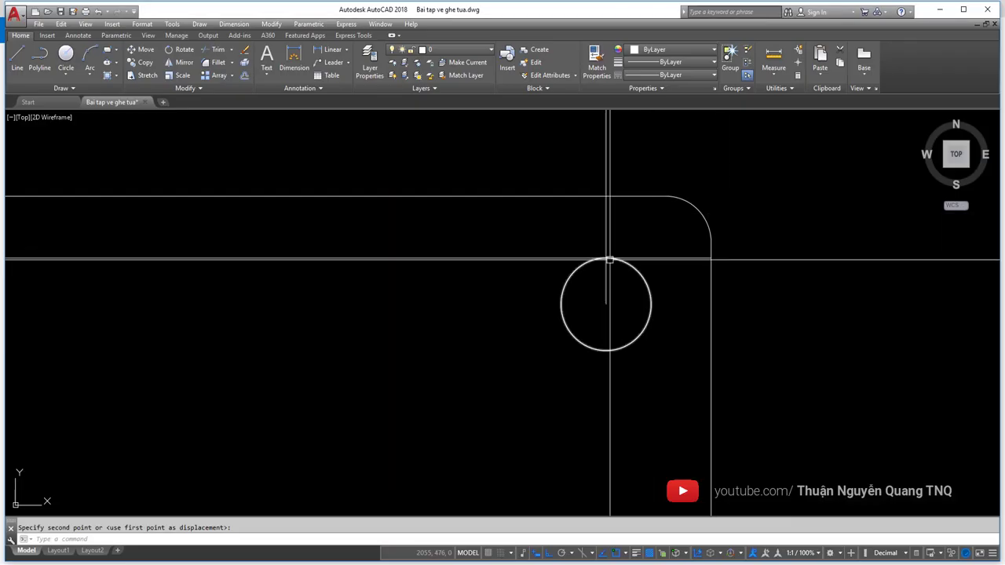
- Finish placing the moved geometry and clear the vertical corner line's selection
left_click(609, 259)
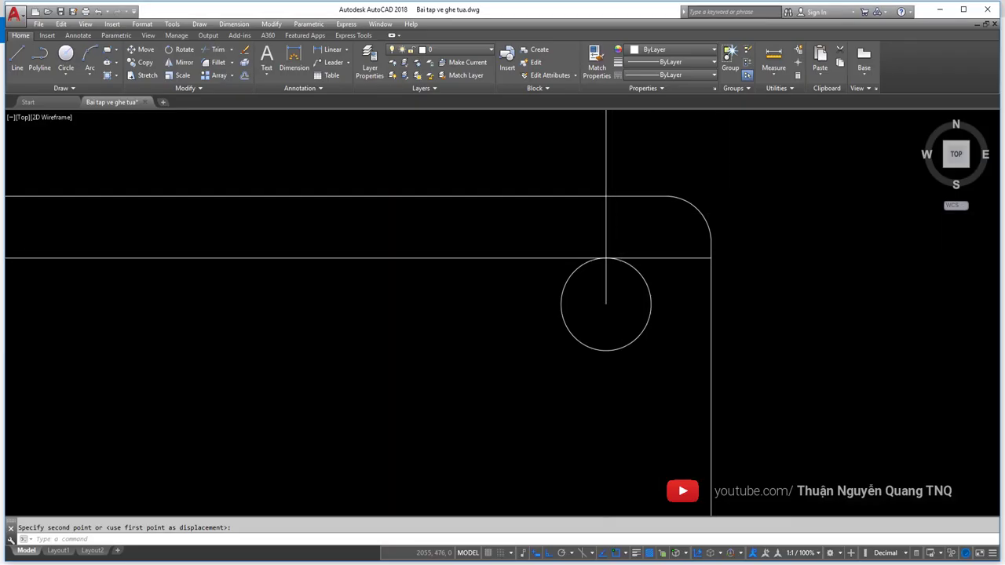
scroll(587, 340, "down", 3)
left_click(621, 240)
left_click(574, 274)
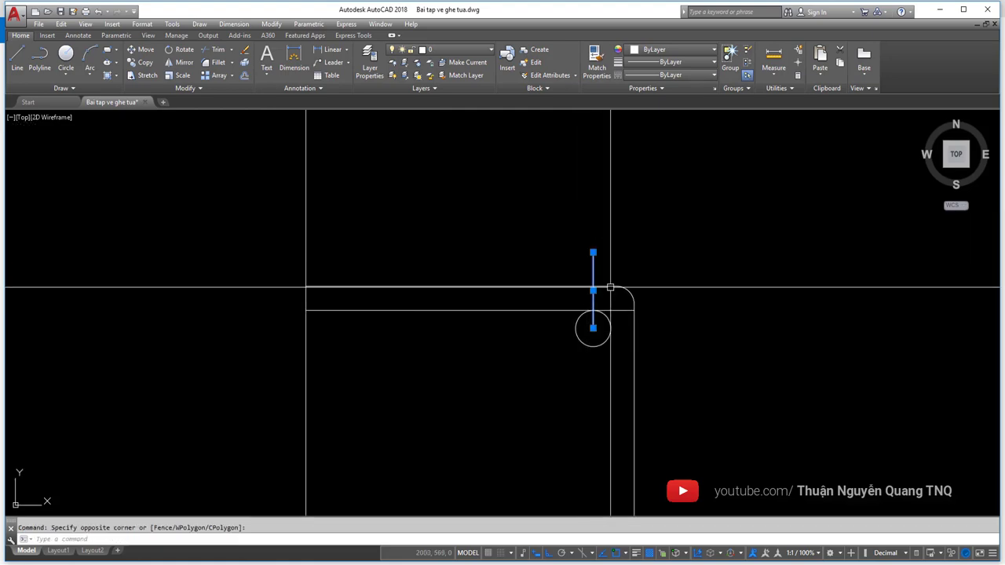
key("Escape")
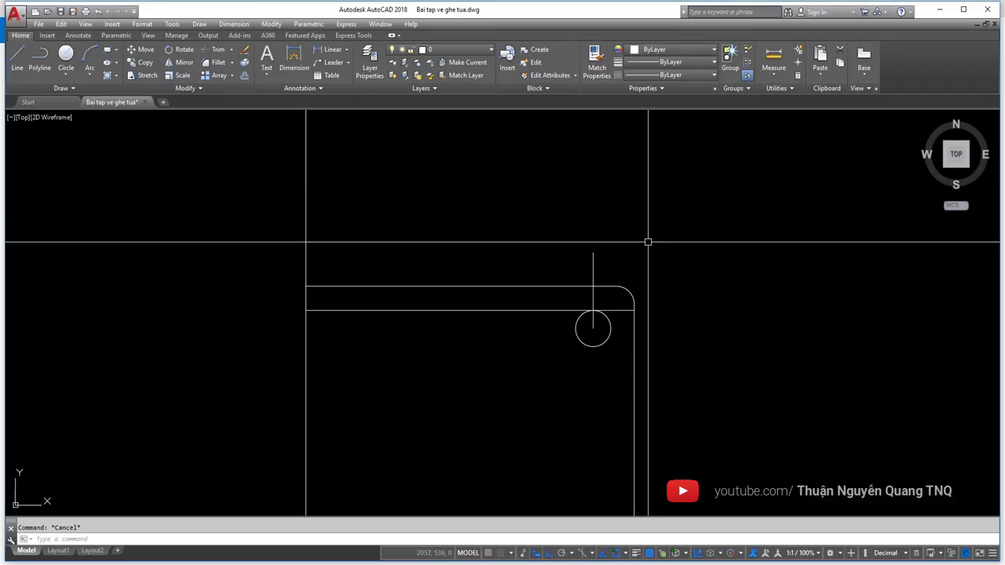
- Begin a trim with the seat lines and circle as cutting edges, then cancel it
key("Return")
scroll(598, 303, "up", 3)
left_click(599, 285)
left_click(578, 341)
key("Return")
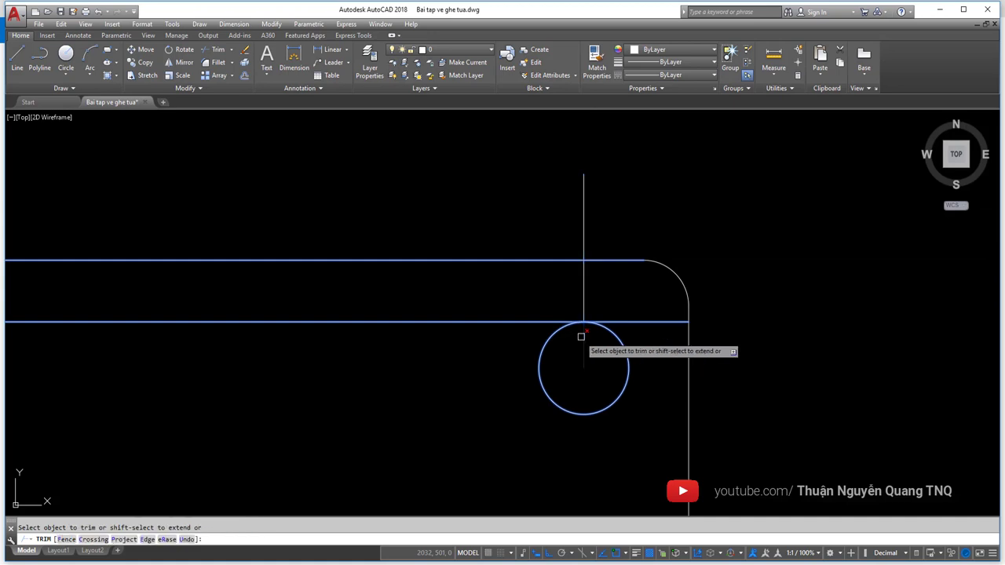
key("Escape")
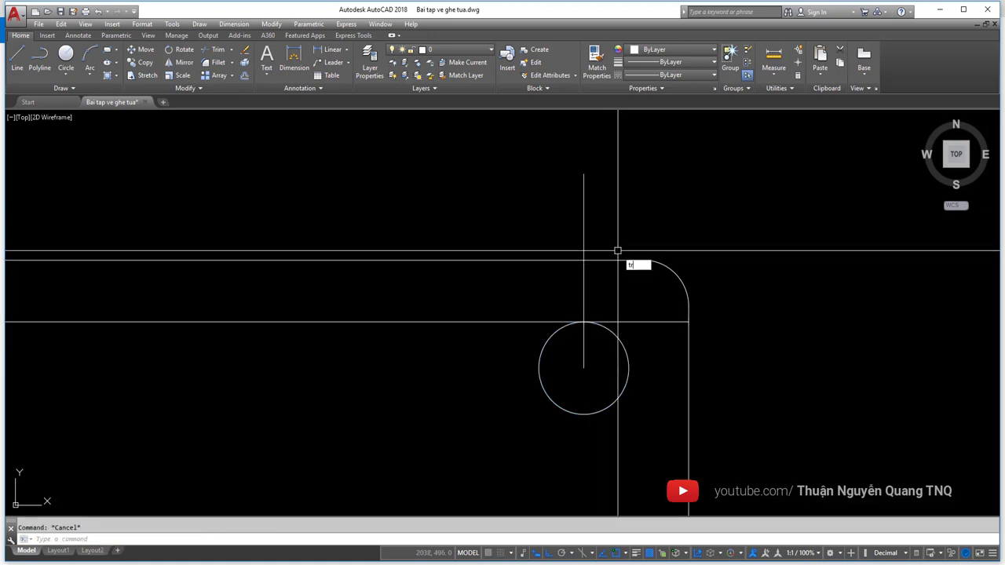
- Trim the vertical corner line's lower part so it stops at the lower seat rail
key("Return")
left_click(634, 213)
left_click(565, 344)
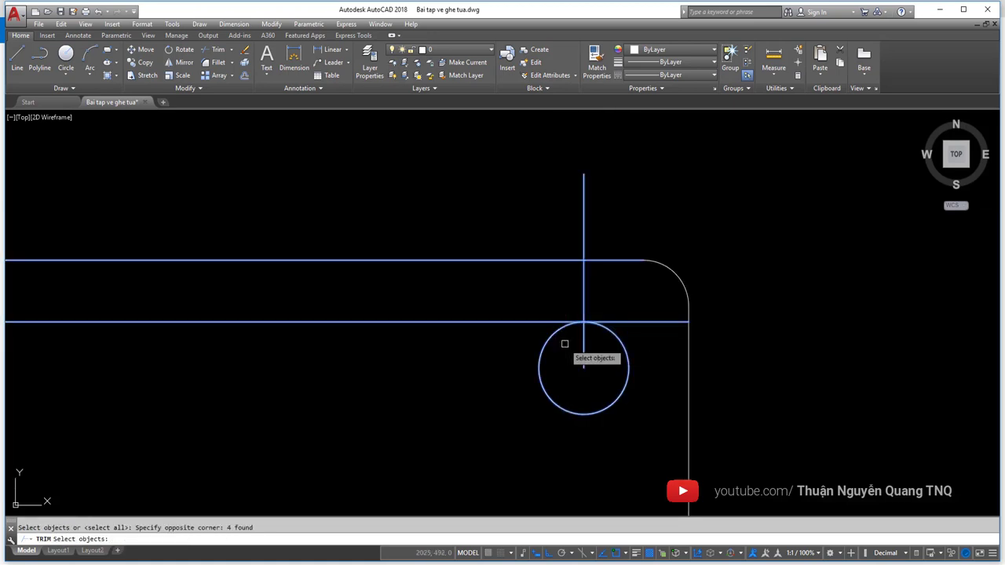
key("Return")
left_click(584, 346)
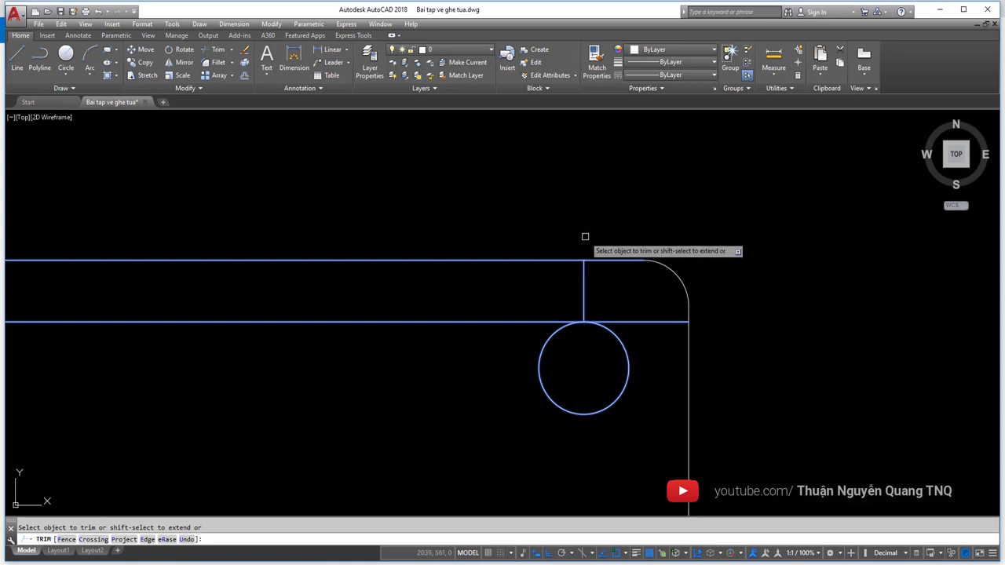
key("Return")
scroll(601, 232, "down", 5)
scroll(612, 259, "up", 2)
scroll(620, 299, "up", 1)
- With Ortho off, draw a slanted line from the front leg's bottom to the circle's edge
scroll(619, 346, "down", 1)
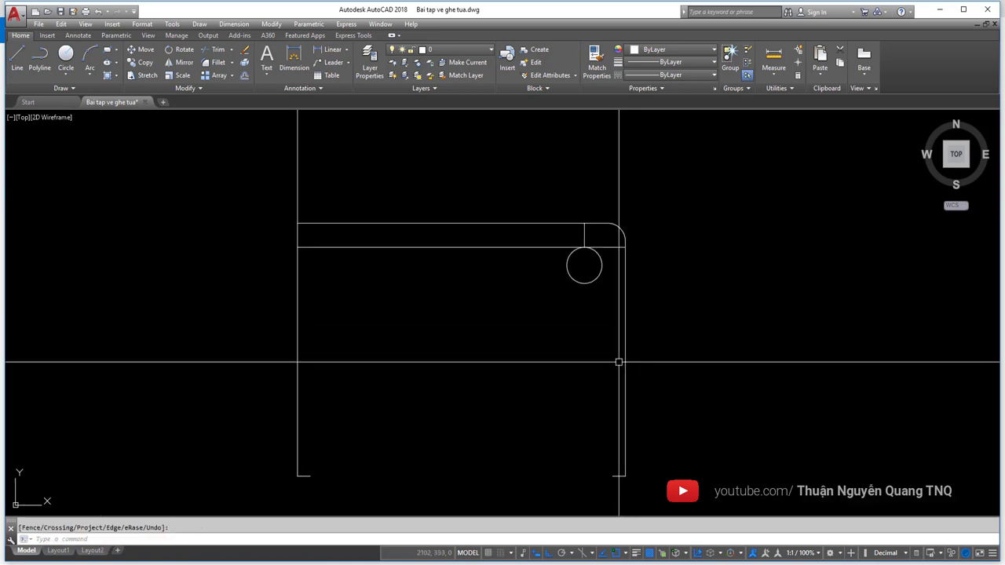
type("l")
key("Return")
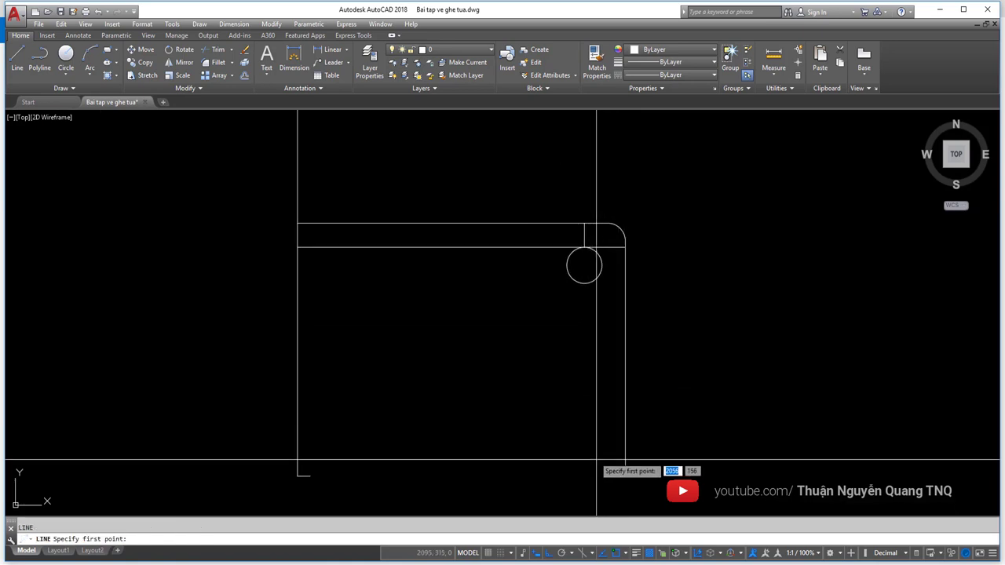
left_click(612, 475)
scroll(613, 298, "up", 2)
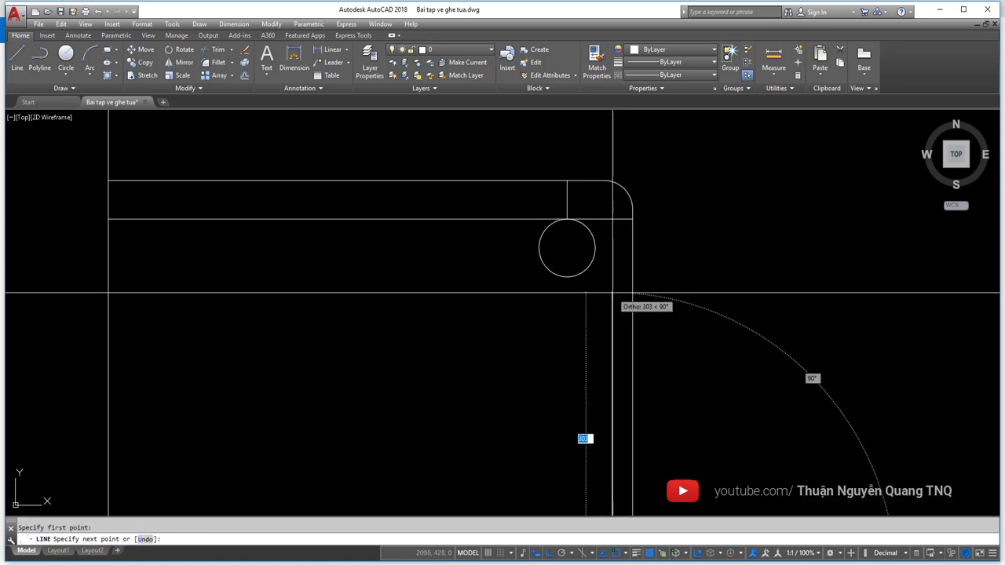
key("F8")
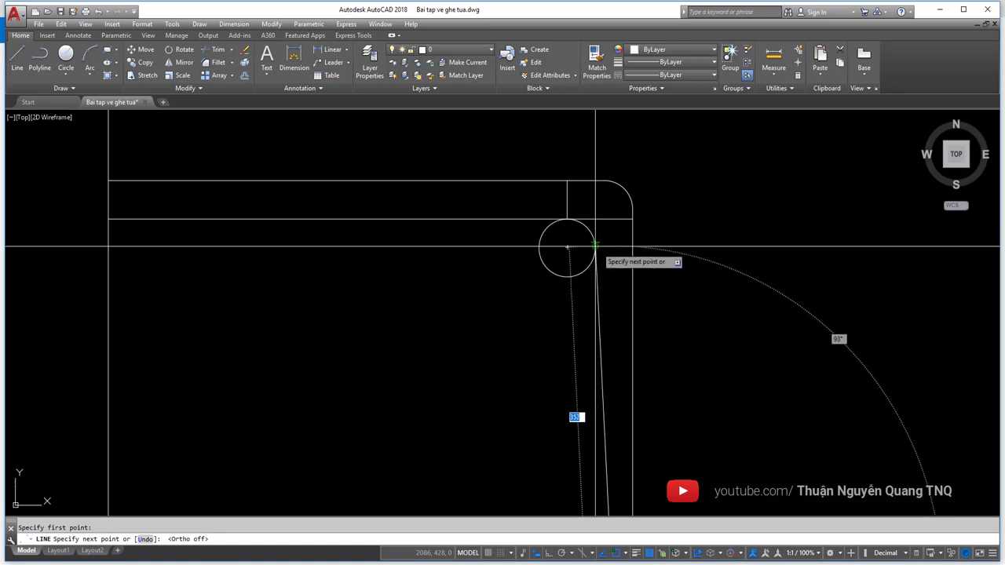
scroll(594, 249, "up", 2)
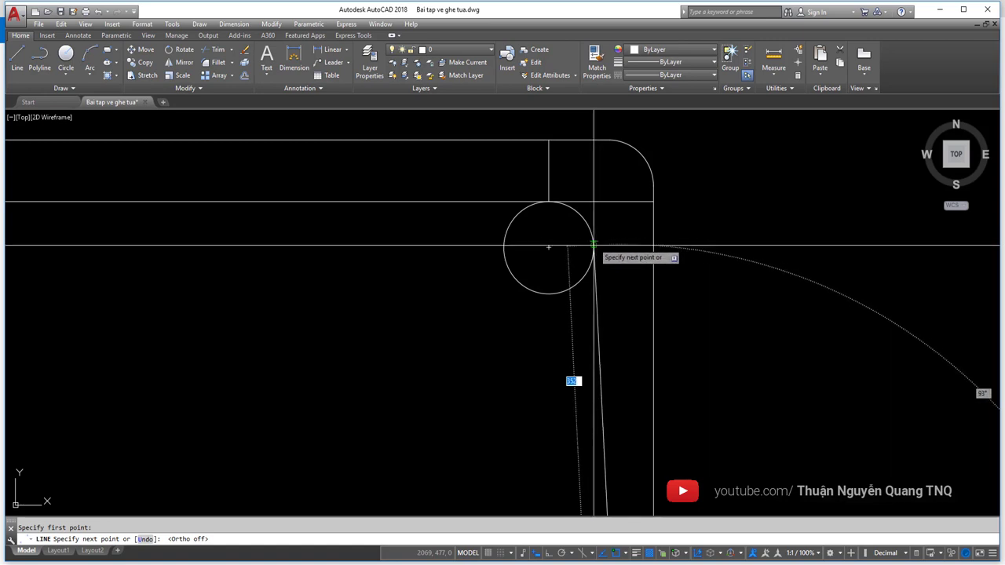
left_click(593, 245)
key("Return")
- Recentre the chair in view and check the reference DETAIL view
scroll(609, 252, "down", 5)
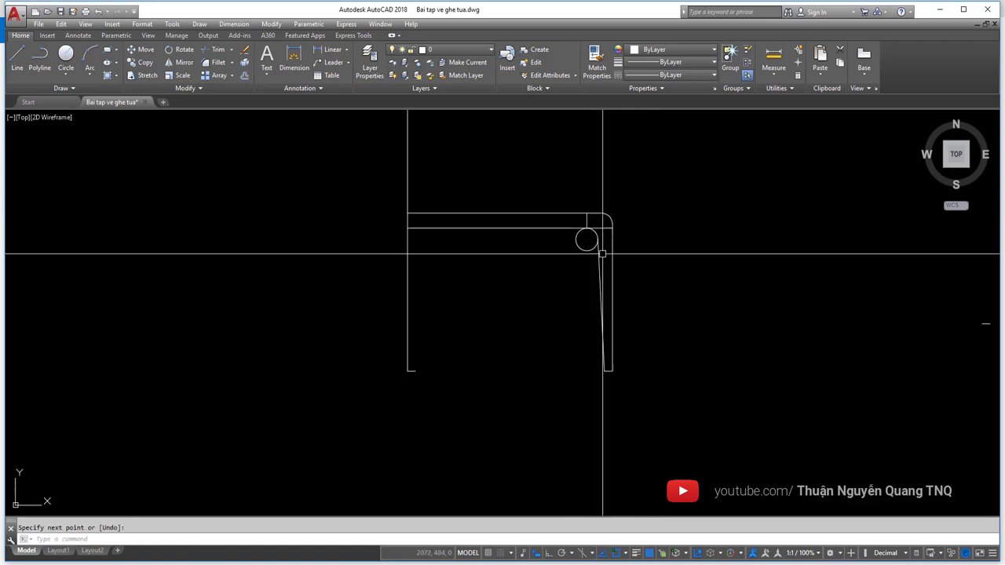
middle_click_drag(602, 299, 610, 311)
scroll(597, 247, "up", 3)
scroll(617, 259, "up", 2)
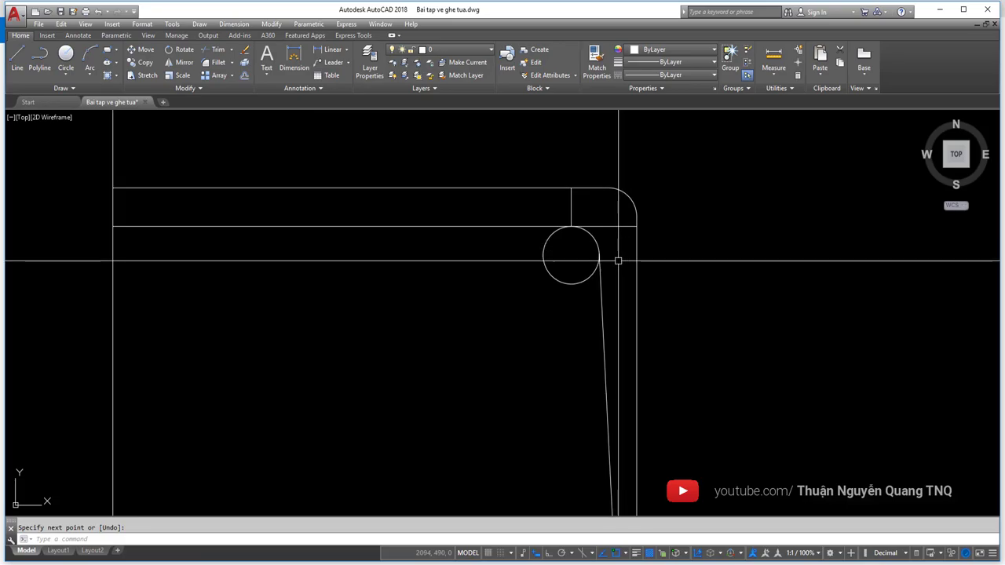
key("alt+Tab")
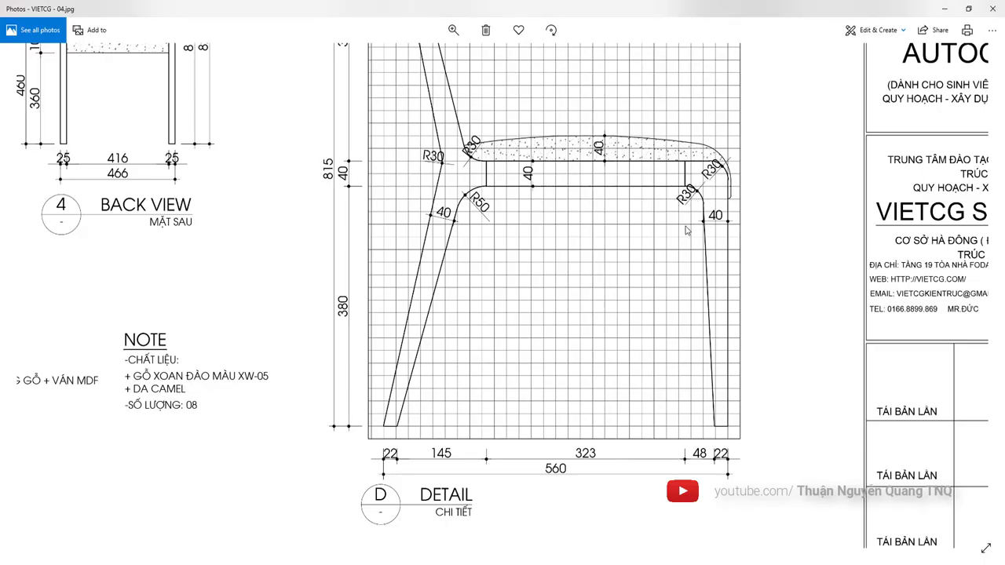
- Trim the circle to the inner arc joining the lower seat rail and slanted front leg
key("alt+Tab")
type("TR")
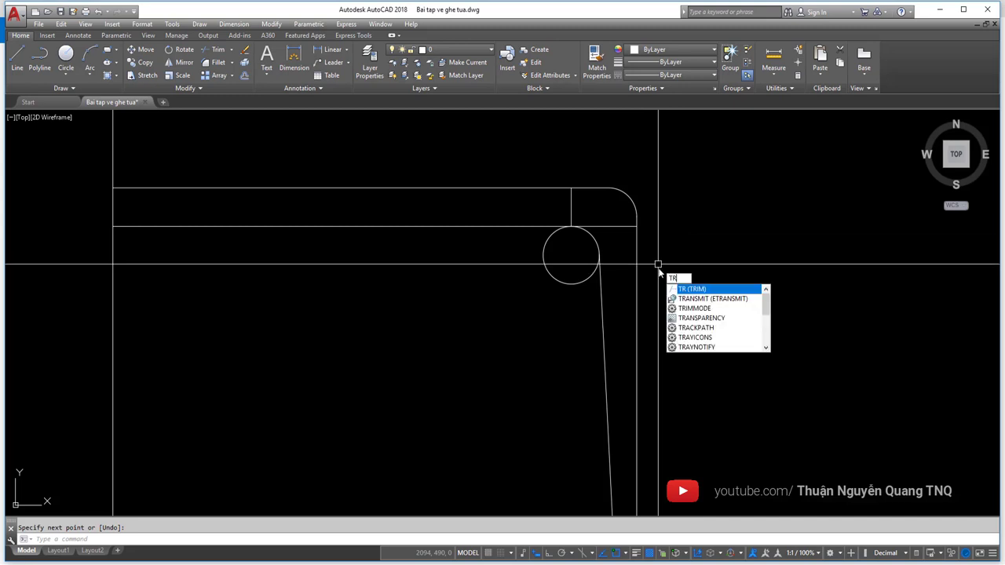
left_click(685, 291)
left_click(715, 356)
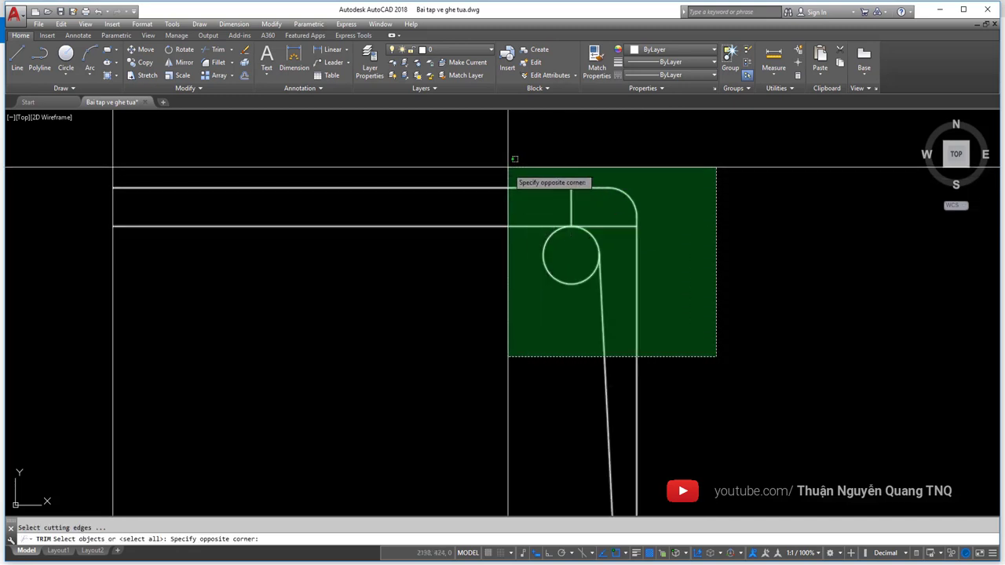
left_click(484, 149)
key("Return")
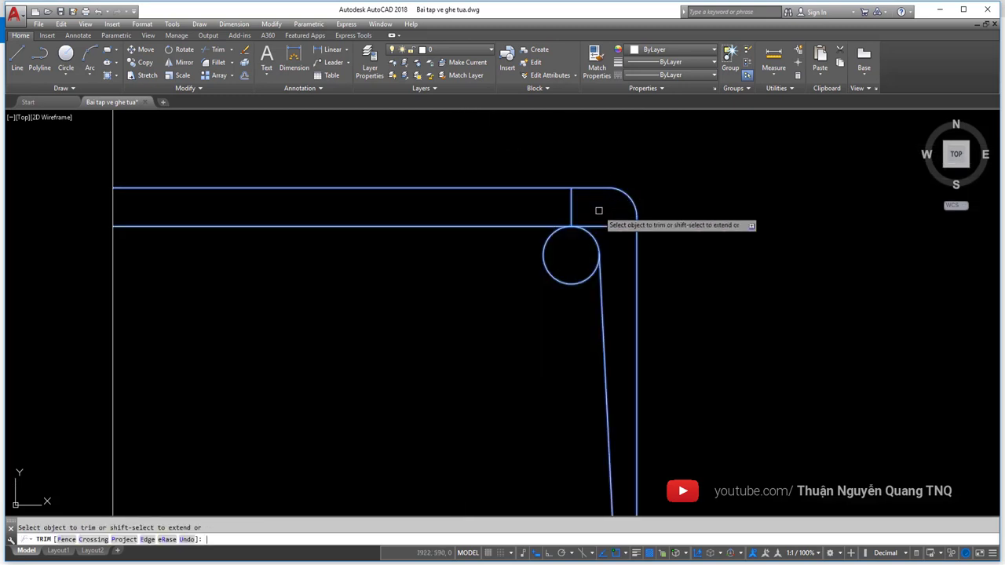
left_click(553, 270)
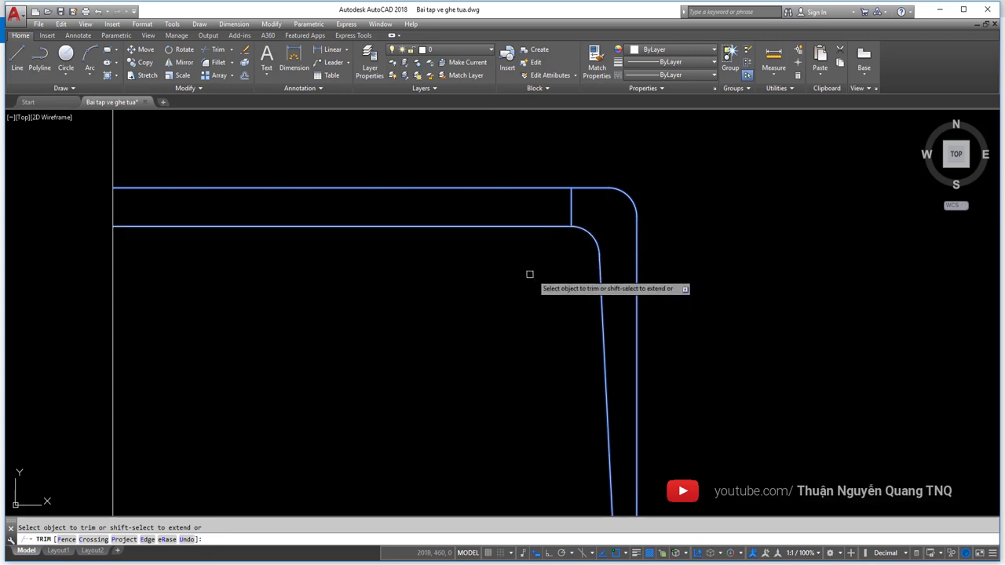
key("Return")
scroll(624, 234, "down", 2)
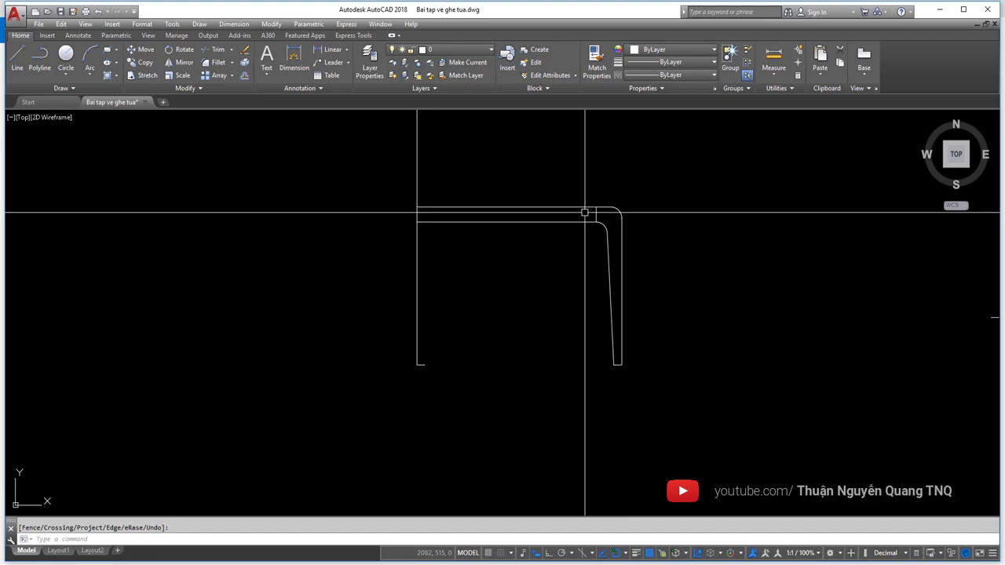
key("alt+Tab")
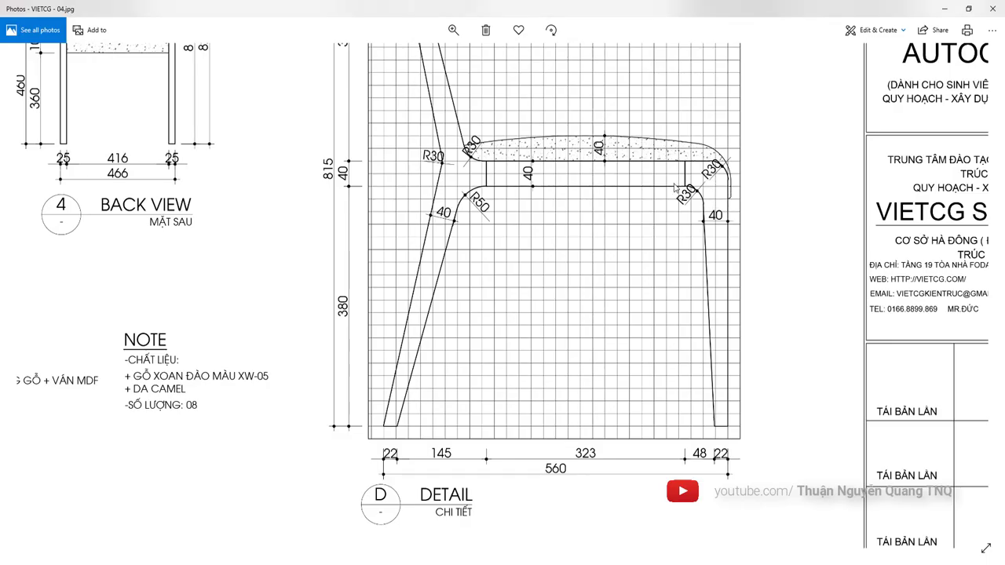
- Zoom around the chair reference image, then return to the drawing
scroll(488, 222, "down", 3)
scroll(494, 259, "down", 2)
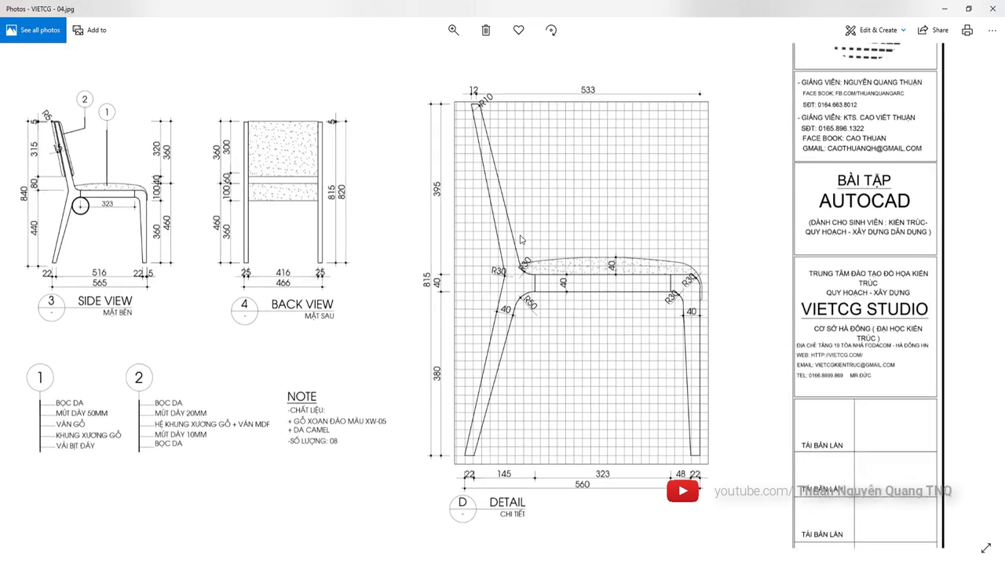
scroll(512, 340, "down", 2)
scroll(587, 364, "up", 3)
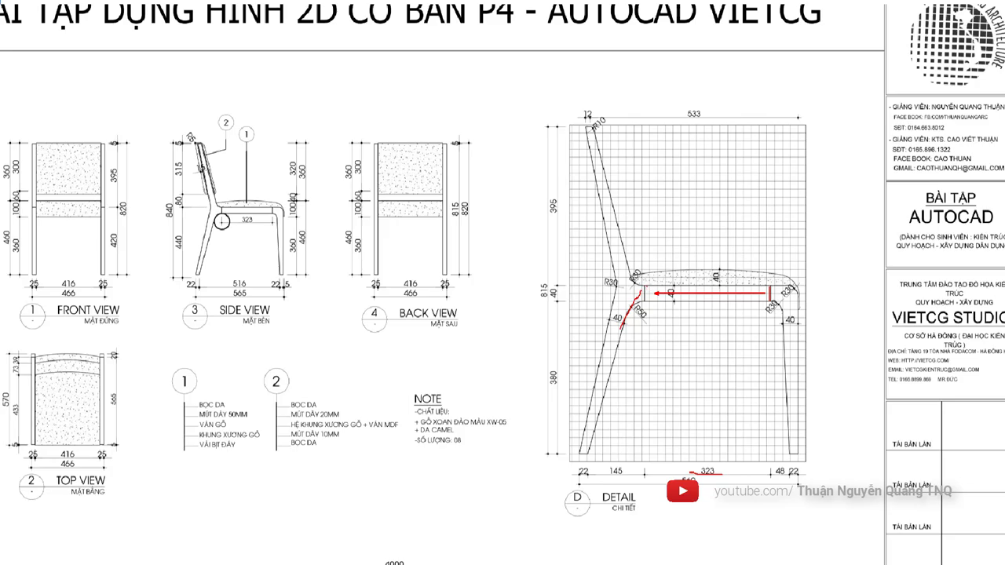
key("alt+Tab")
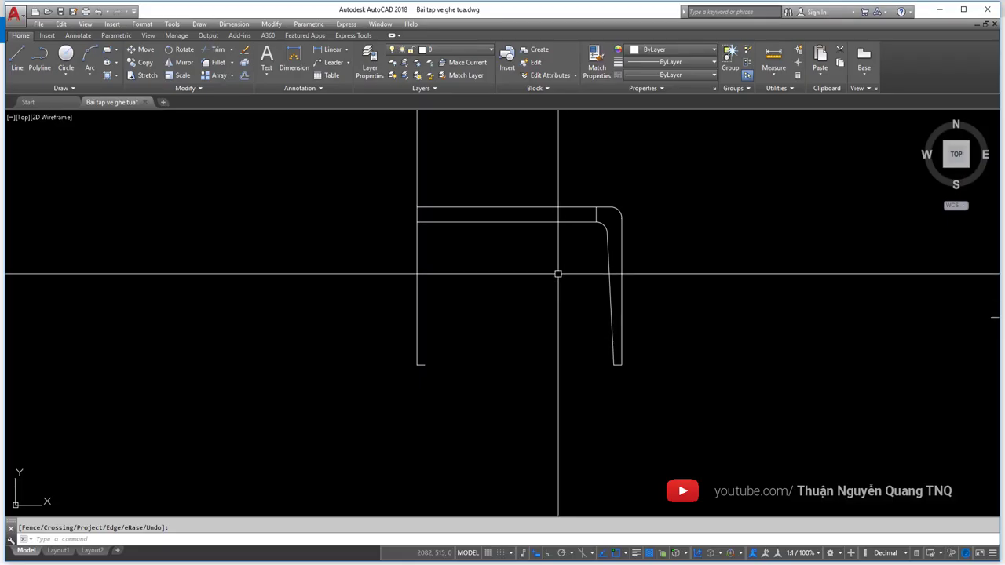
- Offset the short vertical seat line 323 units to the left
key("Return")
type("323")
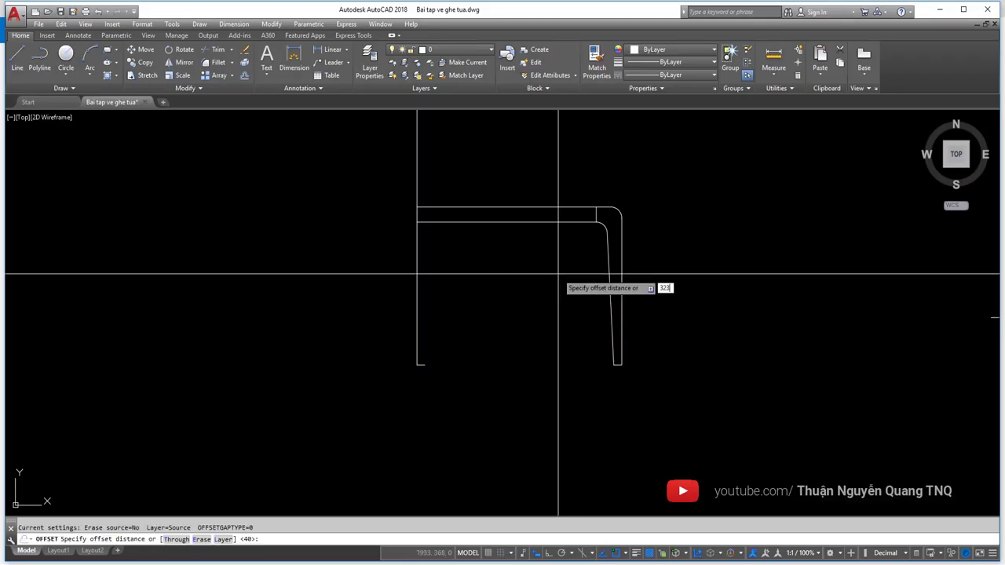
key("Return")
left_click(596, 214)
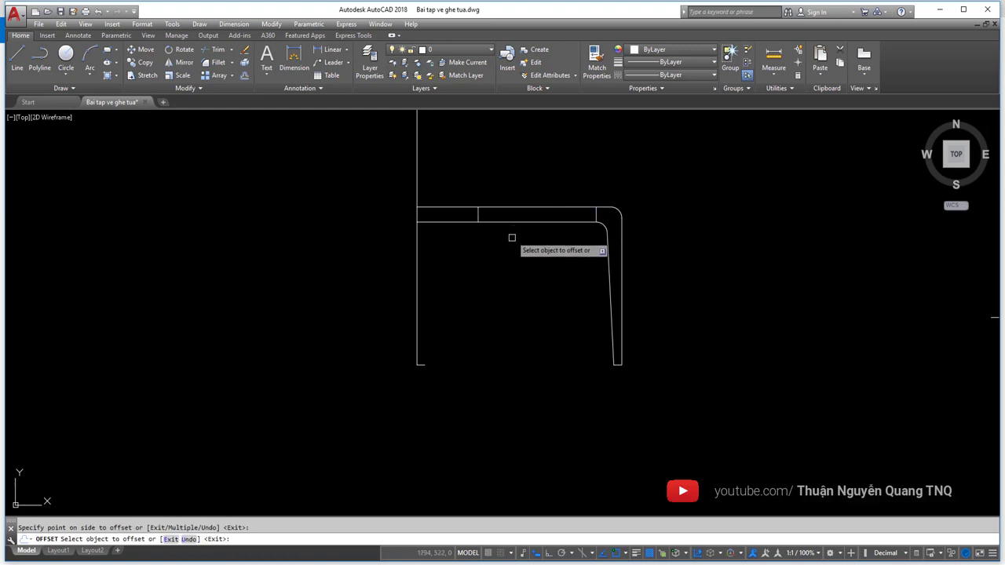
left_click(500, 236)
key("alt+Tab")
scroll(626, 301, "up", 3)
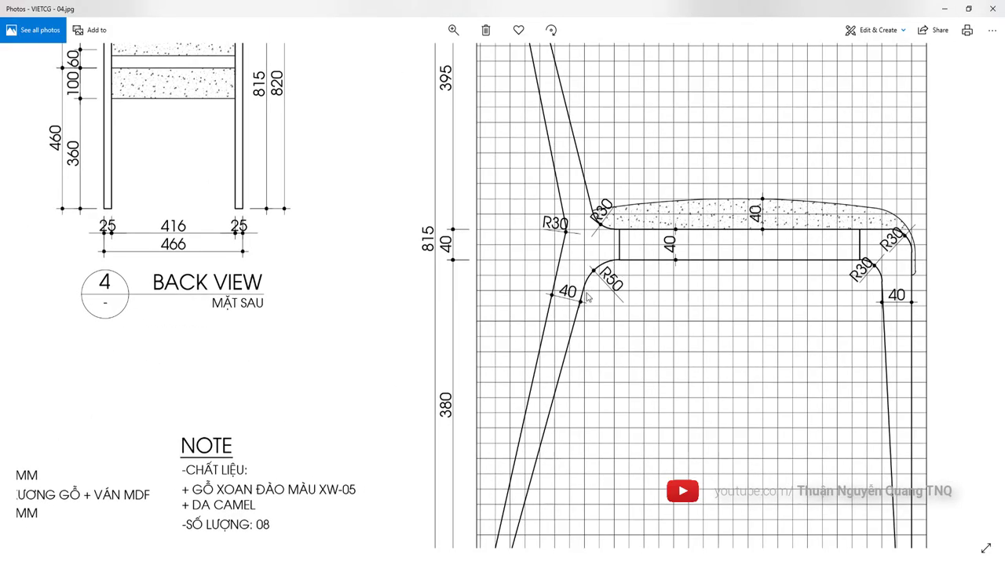
key("alt+Tab")
scroll(503, 240, "up", 3)
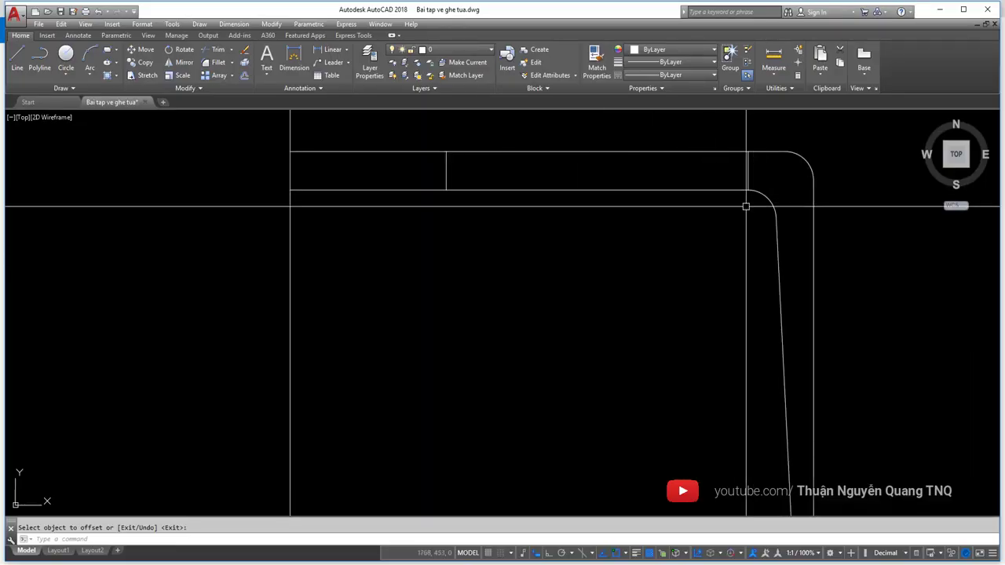
- Draw a radius-30 circle below the seat and move its top quadrant to the rail intersection
key("BackSpace")
key("Return")
left_click(461, 240)
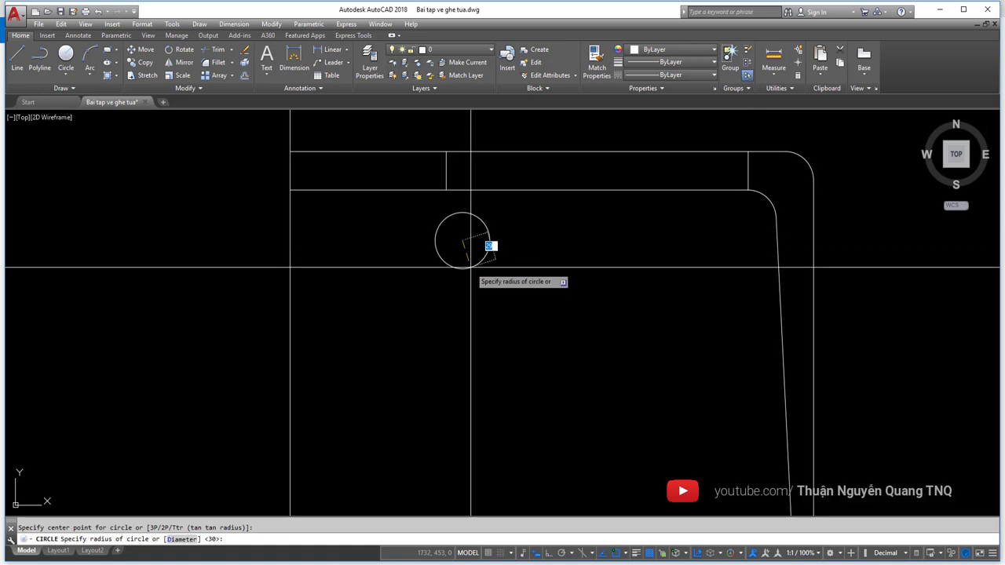
key("Return")
left_click_drag(522, 236, 471, 263)
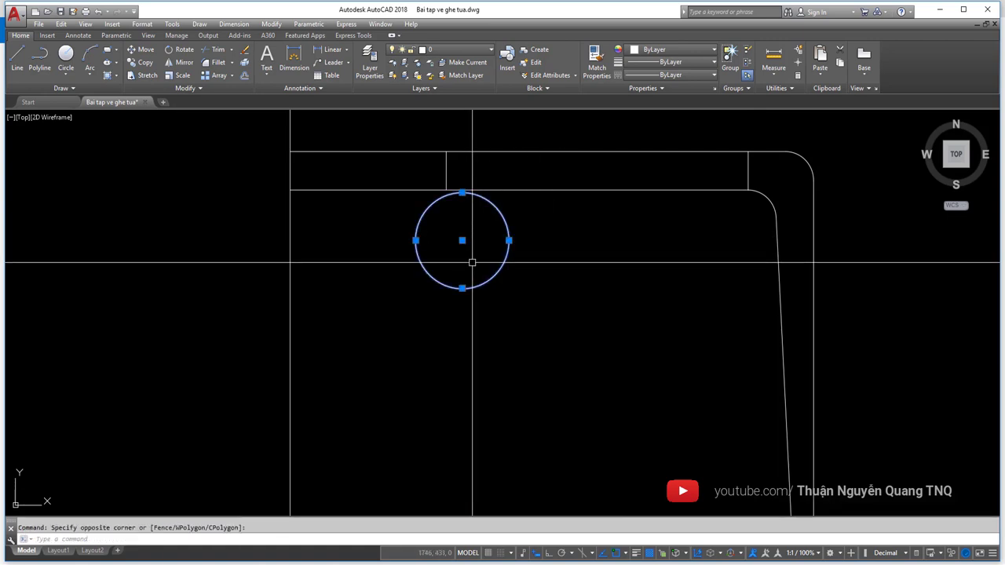
type("m")
key("Return")
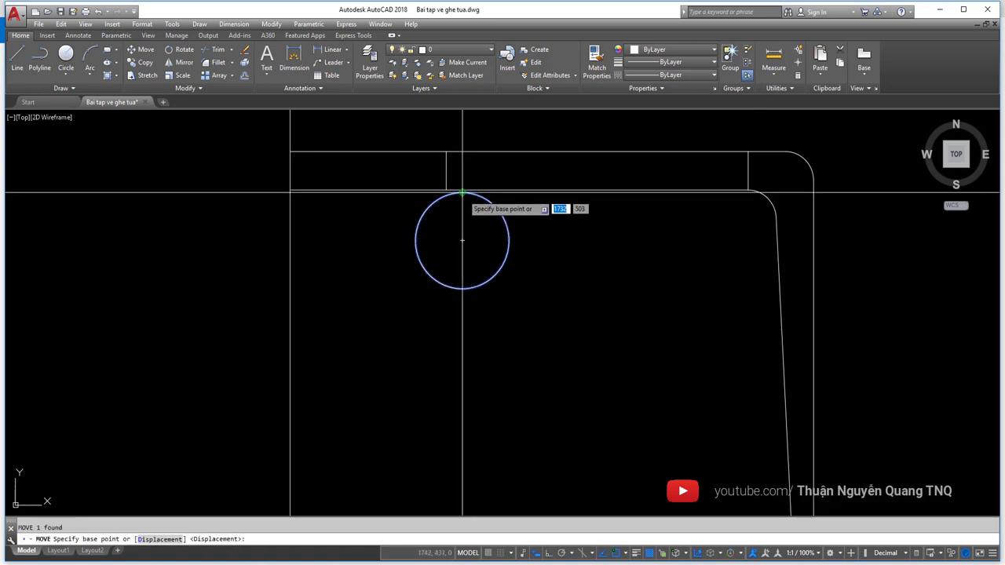
left_click(461, 193)
left_click(456, 180)
scroll(493, 285, "down", 3)
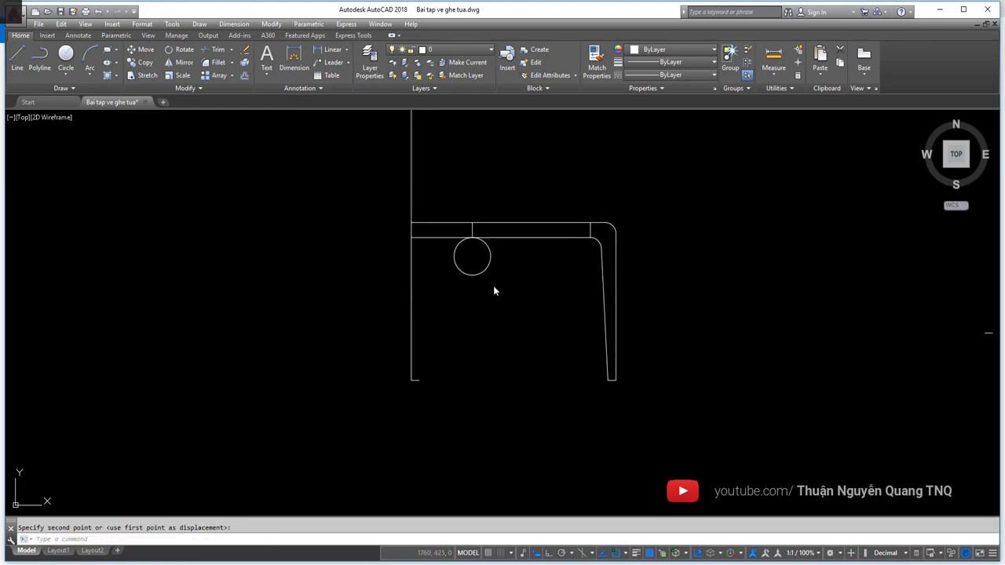
key("alt+Tab")
scroll(563, 393, "down", 1)
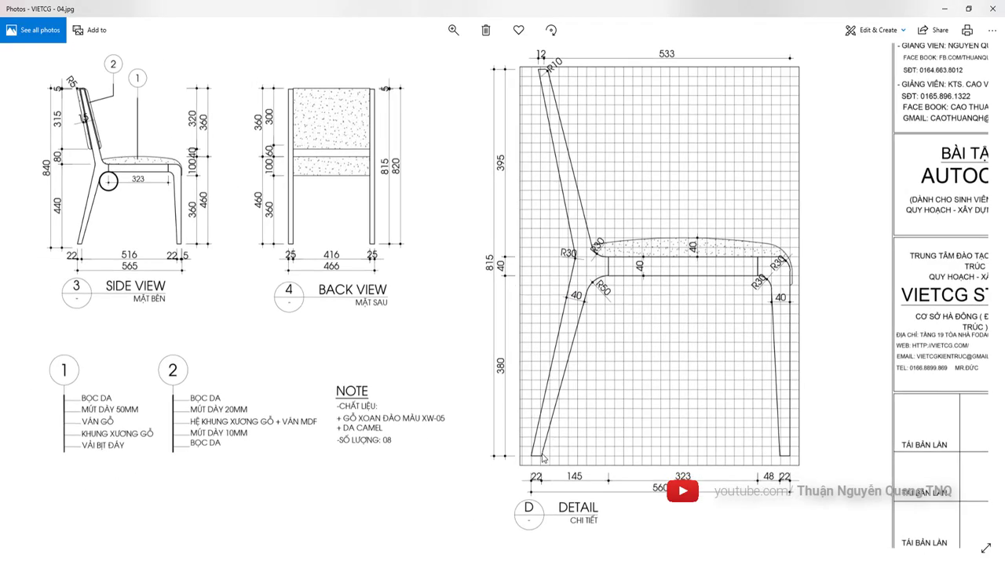
- Draw the rear leg line from the bottom-left corner tangent to the new circle
key("alt+Tab")
scroll(452, 310, "up", 2)
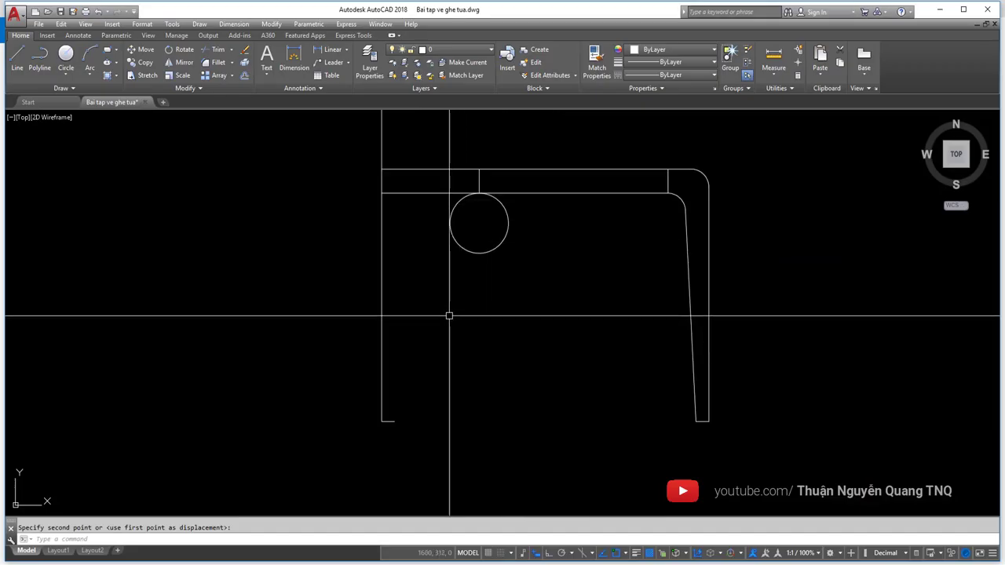
key("Escape")
type("l")
key("Return")
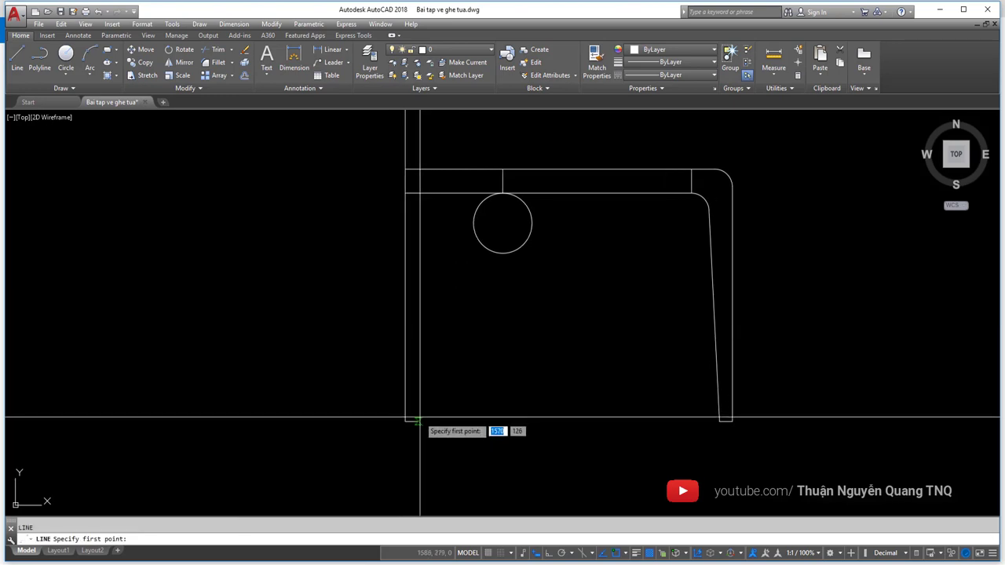
left_click(417, 421)
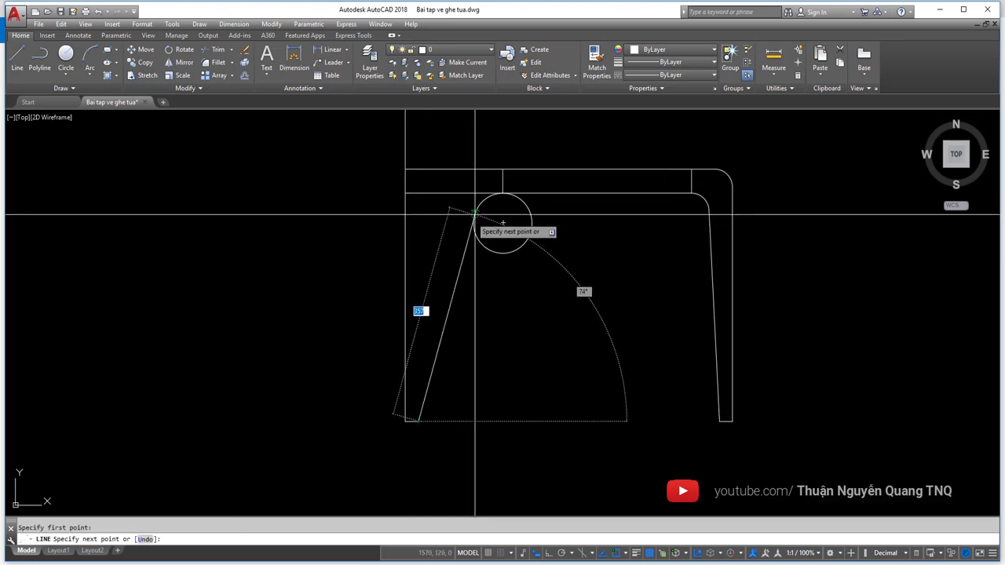
left_click(474, 213)
- Trim away the circle's outer part, leaving an arc joining the rear leg to the rail
middle_click_drag(541, 241, 548, 262)
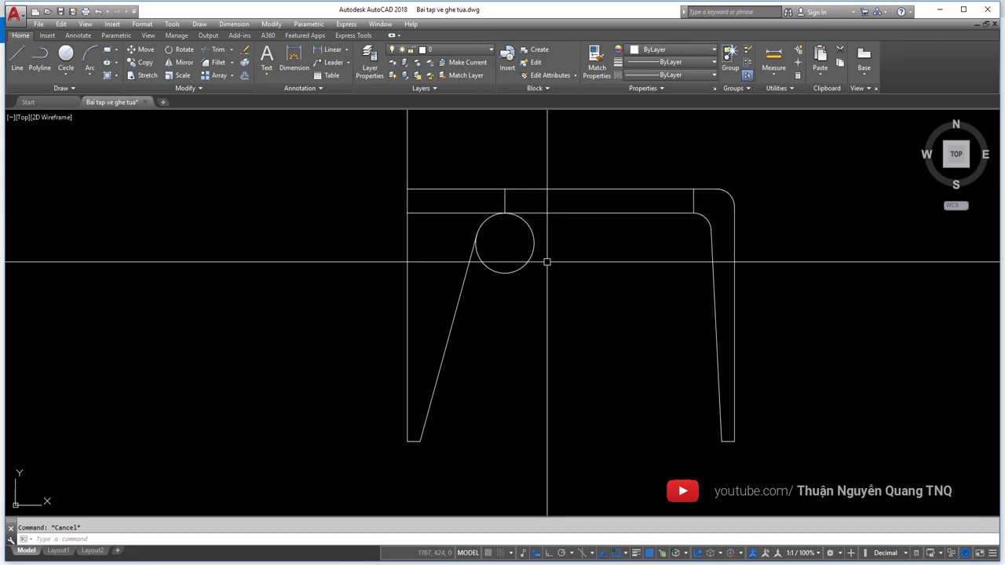
type("tr")
key("Return")
left_click(568, 312)
left_click(451, 157)
key("Return")
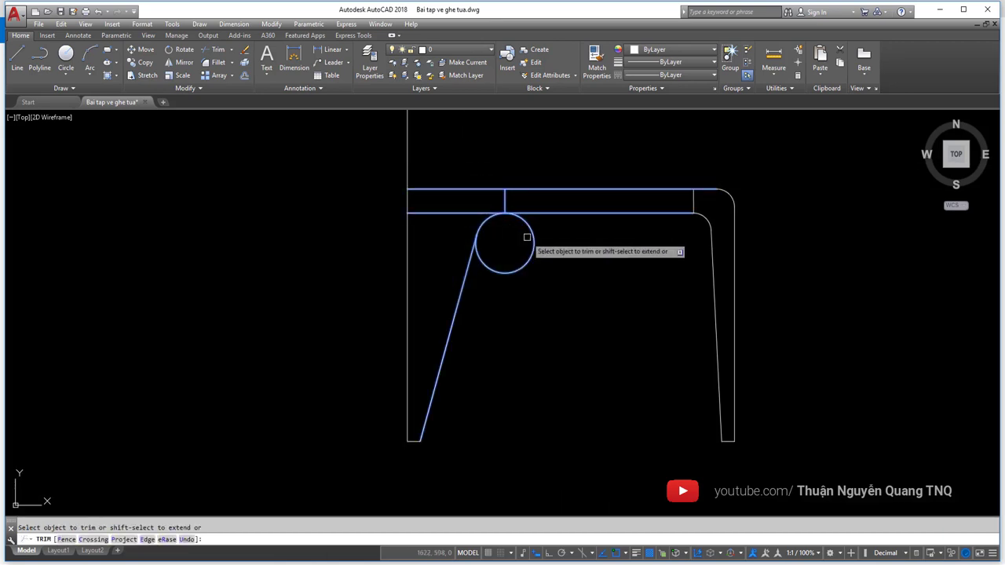
left_click(531, 240)
scroll(531, 258, "down", 4)
scroll(531, 289, "up", 2)
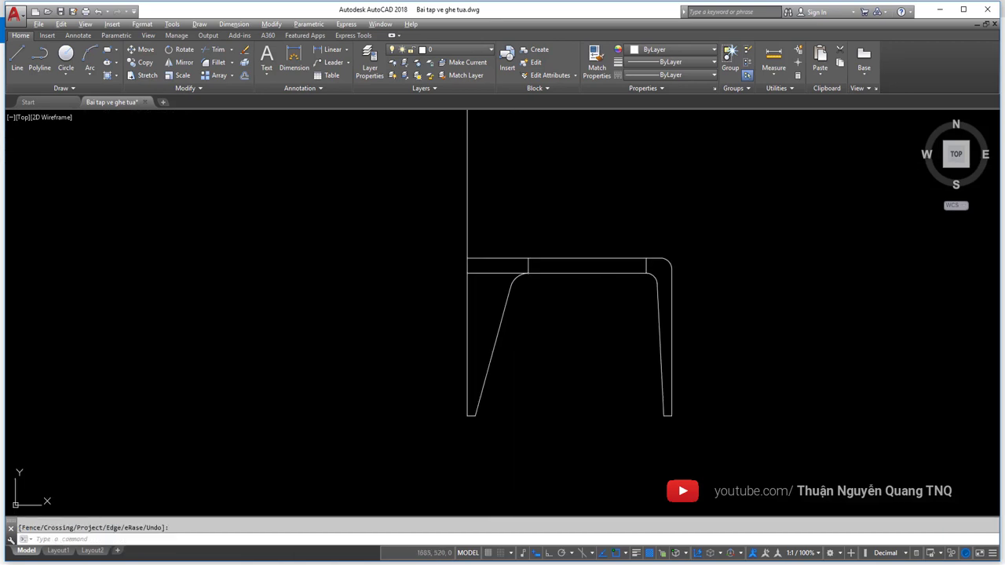
scroll(486, 269, "up", 2)
key("Return")
key("alt+Tab")
- Zoom into the R30 seat-corner detail and bring the drawing's seat corner into view
scroll(571, 259, "up", 3)
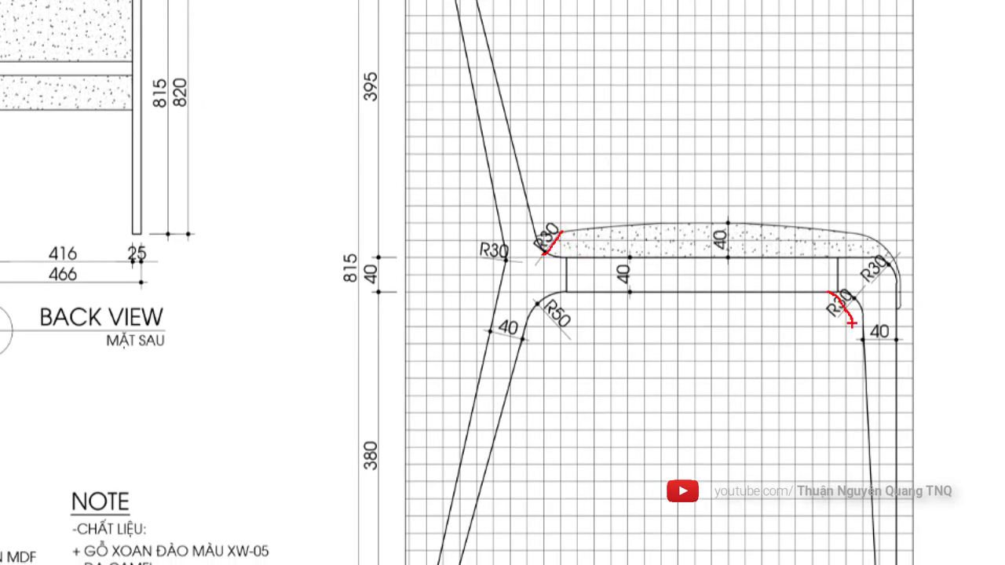
scroll(569, 207, "down", 3)
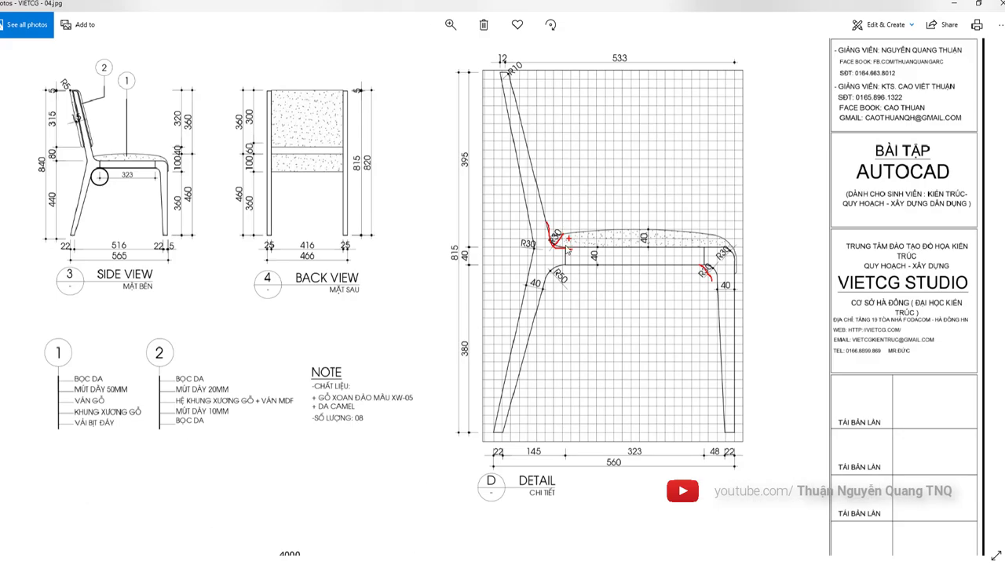
key("alt+Tab")
scroll(560, 243, "up", 3)
middle_click_drag(482, 184, 498, 257)
key("alt+Tab")
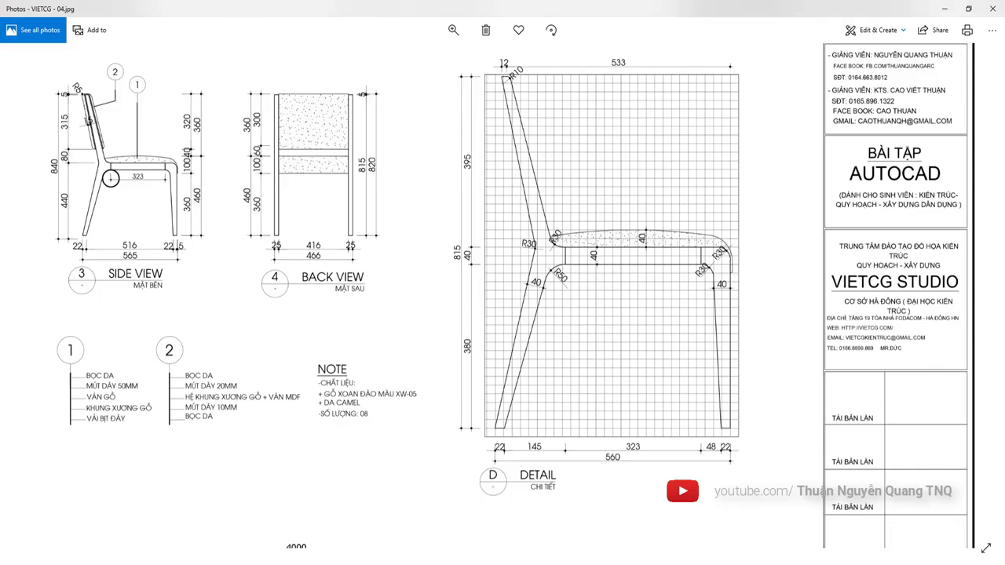
key("alt+Tab")
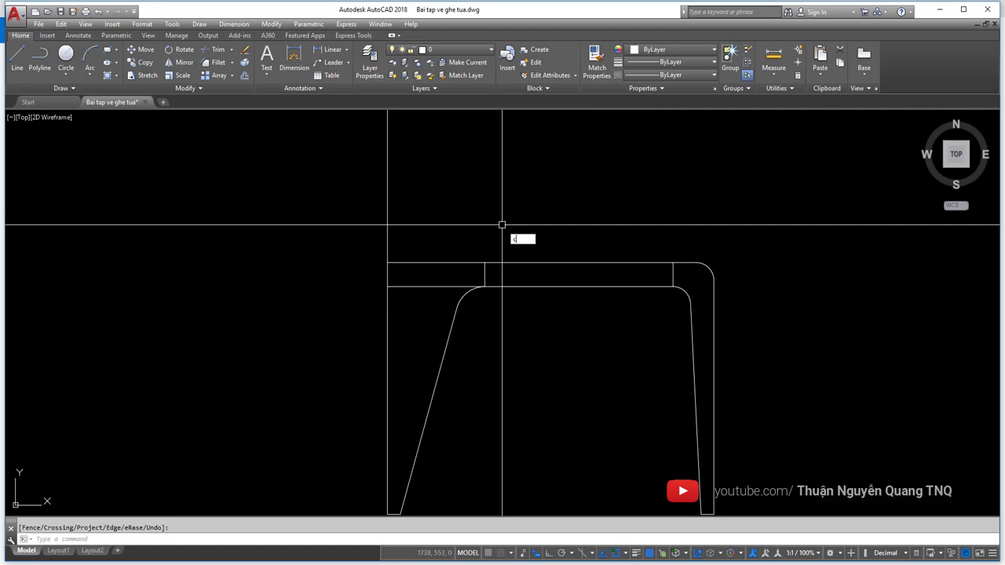
- Draw a radius-30 circle above the seat near the backrest
key("Return")
left_click(487, 224)
type("30")
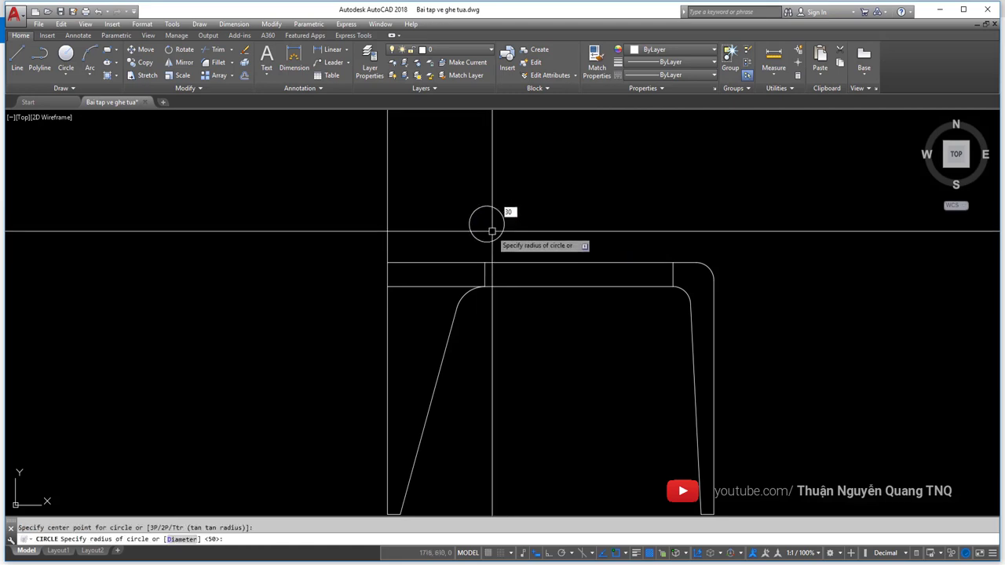
key("Return")
- Move the circle by its bottom quadrant onto the seat rail's top line, then view the reference sheet
left_click(491, 241)
type("m")
key("Return")
scroll(487, 234, "up", 4)
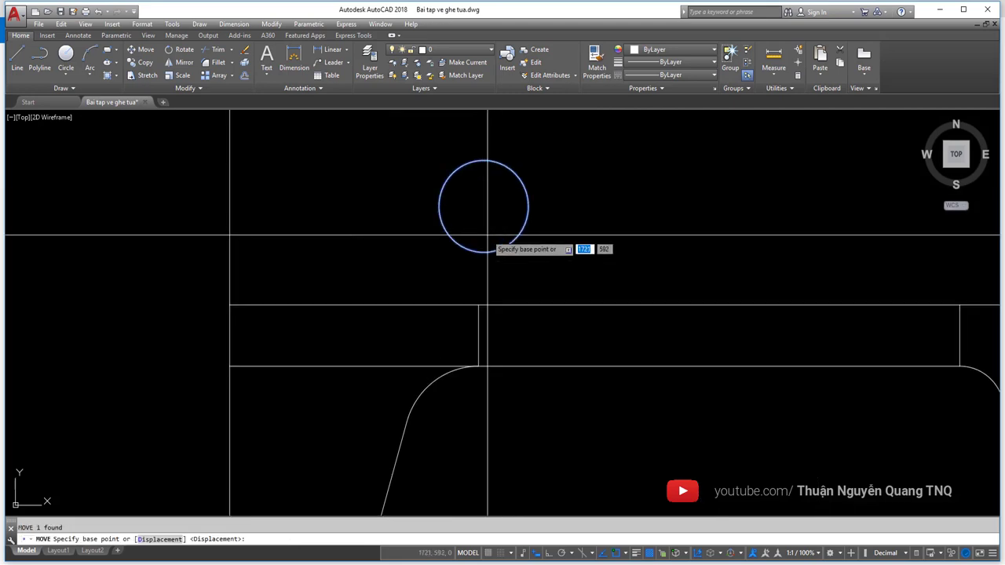
left_click(484, 251)
key("Escape")
left_click(483, 251)
left_click(471, 257)
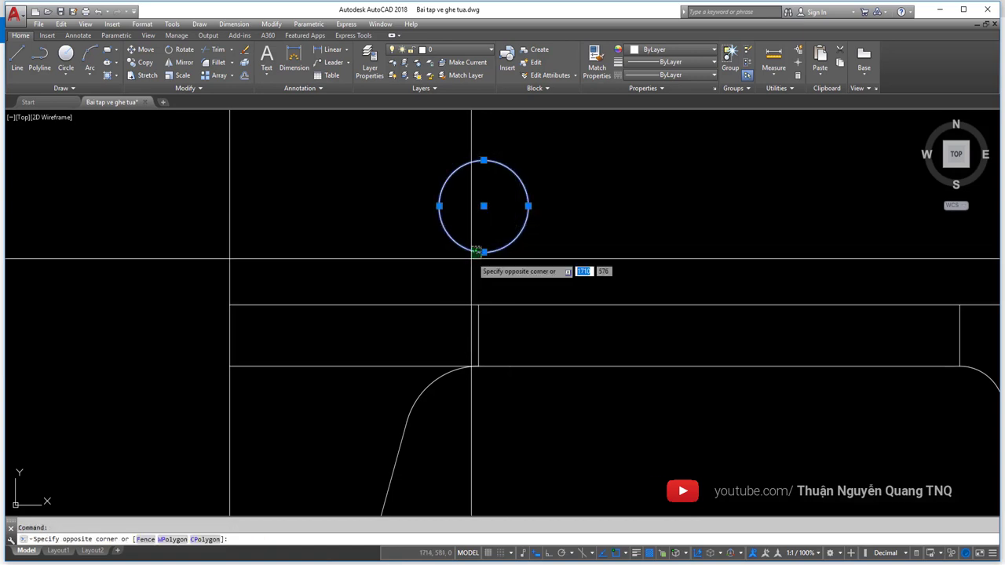
left_click(463, 266)
type("m")
key("Return")
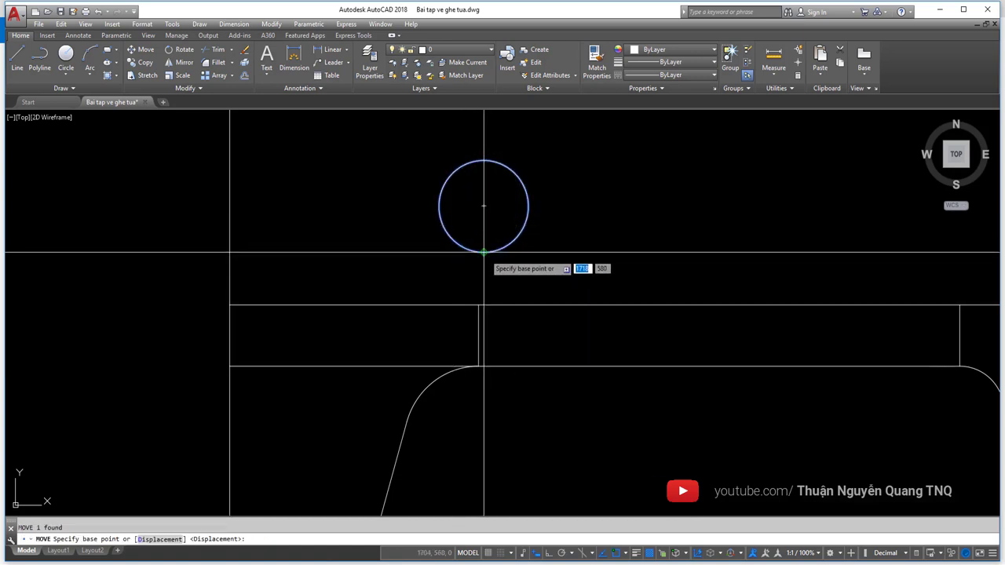
left_click(483, 252)
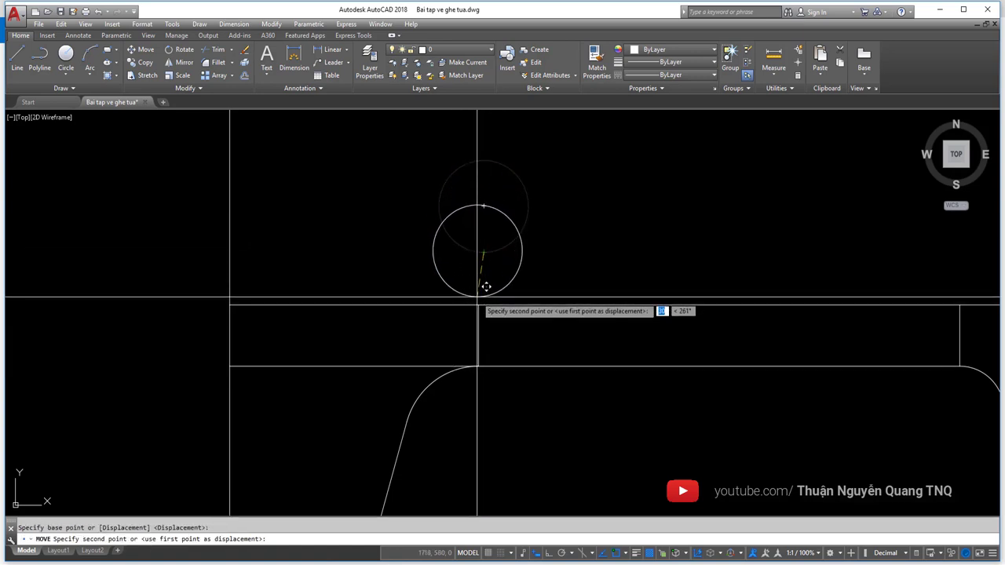
left_click(486, 286)
scroll(486, 287, "down", 3)
key("alt+Tab")
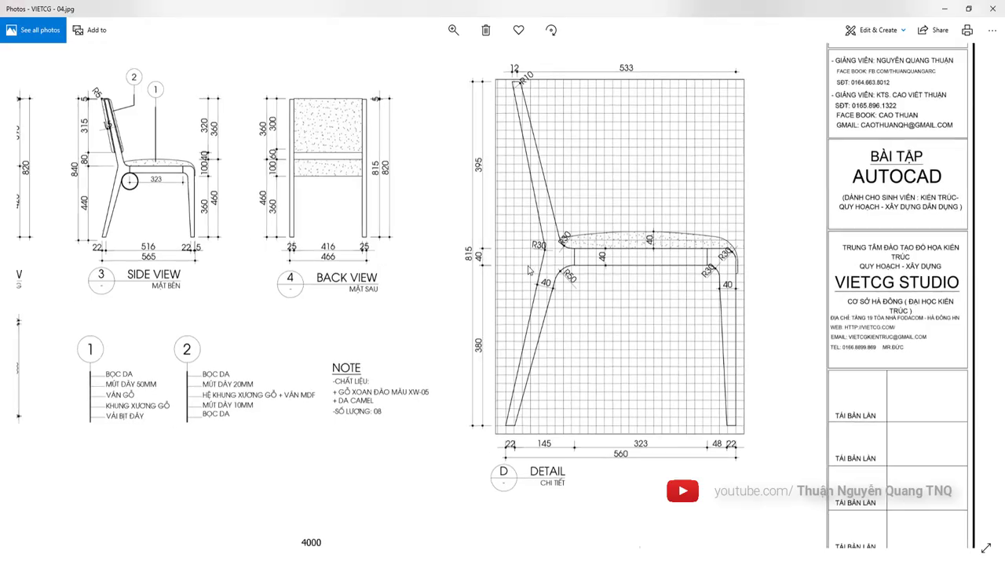
- Zoom in on the reference's R10 backrest corner and 12 width, then return to AutoCAD
scroll(528, 270, "down", 2)
scroll(528, 270, "up", 2)
scroll(518, 220, "down", 1)
scroll(506, 171, "up", 3)
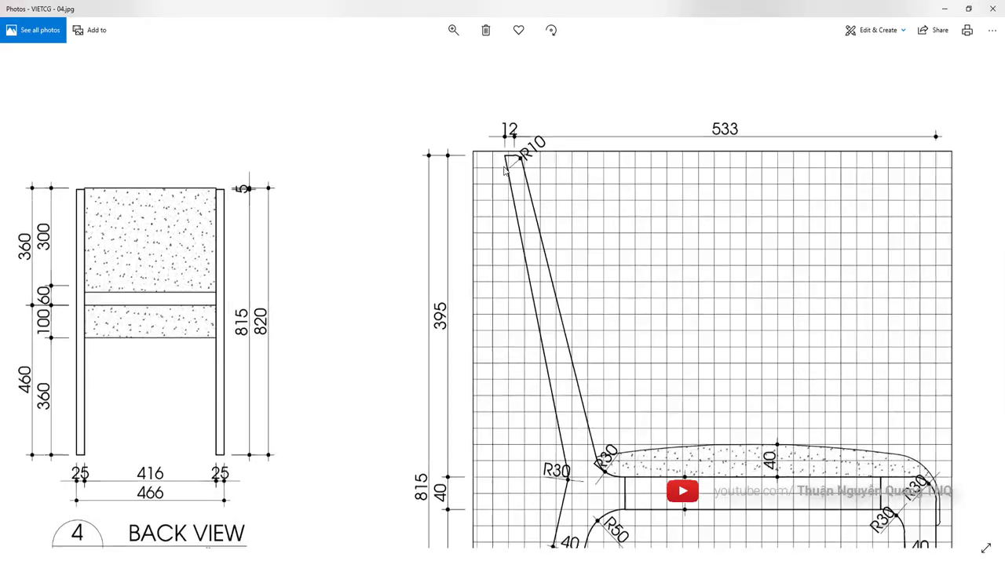
scroll(507, 171, "up", 1)
scroll(509, 152, "up", 2)
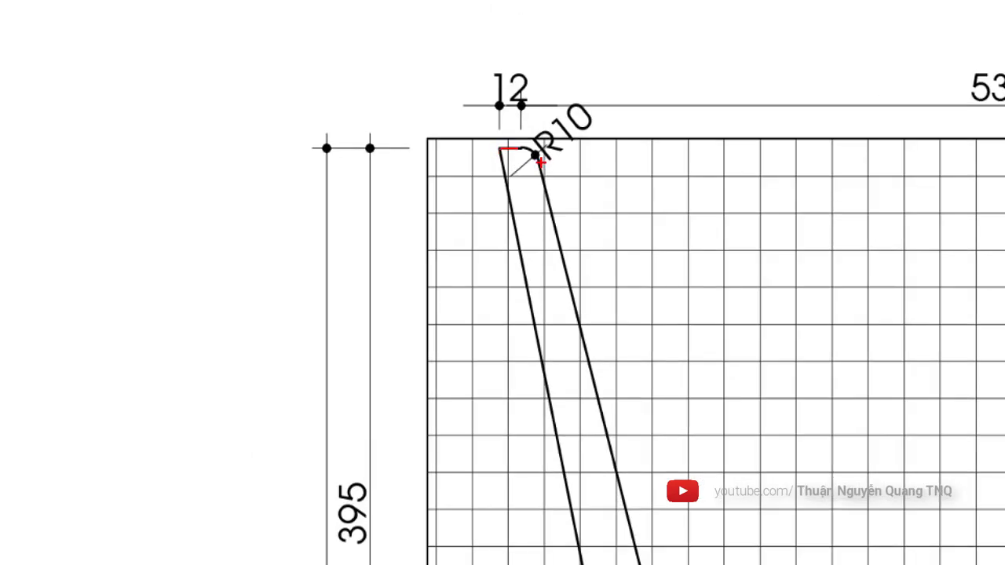
scroll(515, 151, "down", 3)
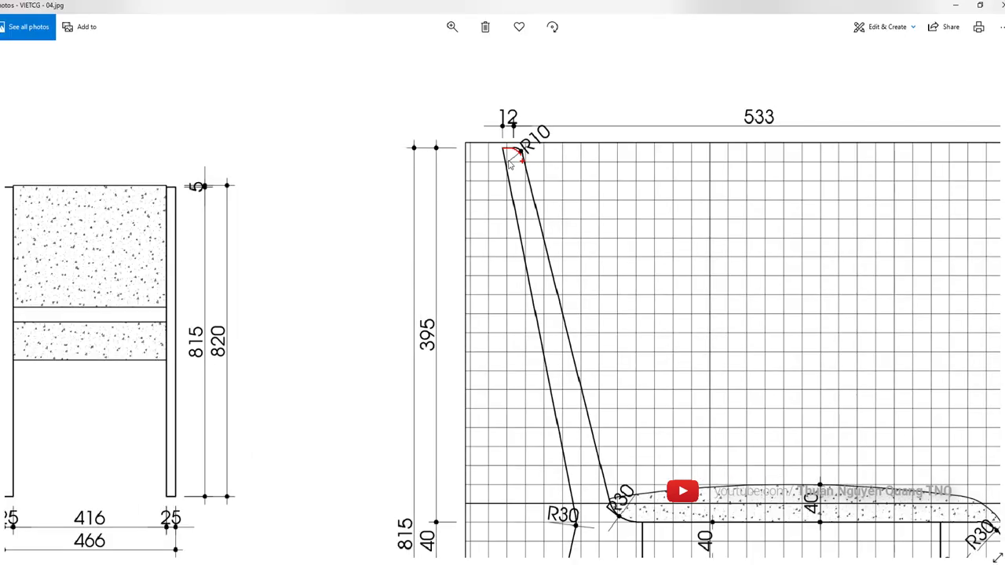
key("alt+Tab")
scroll(437, 212, "up", 4)
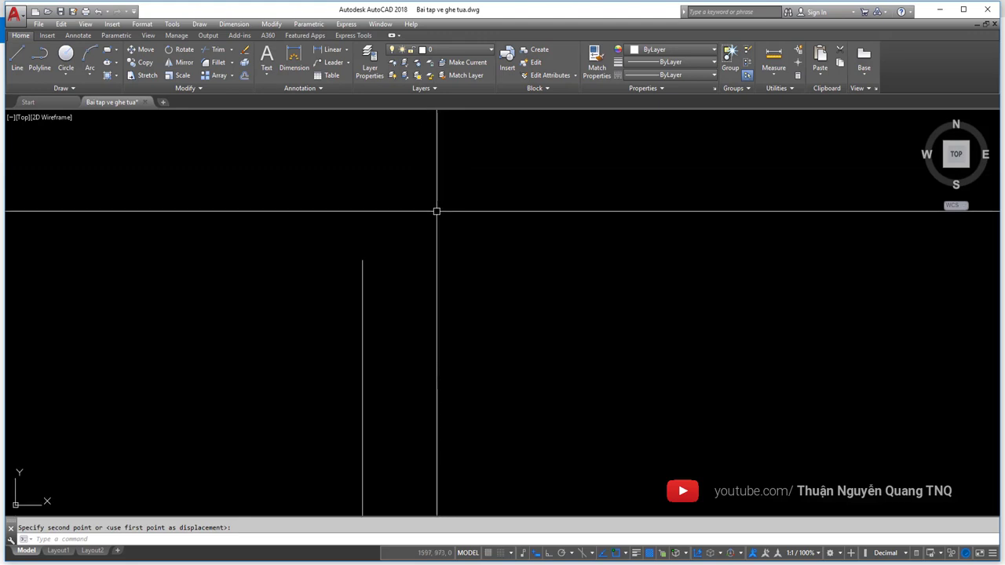
- Draw a 12-unit horizontal line rightward from the top end of the backrest line
type("l")
key("Return")
left_click(363, 260)
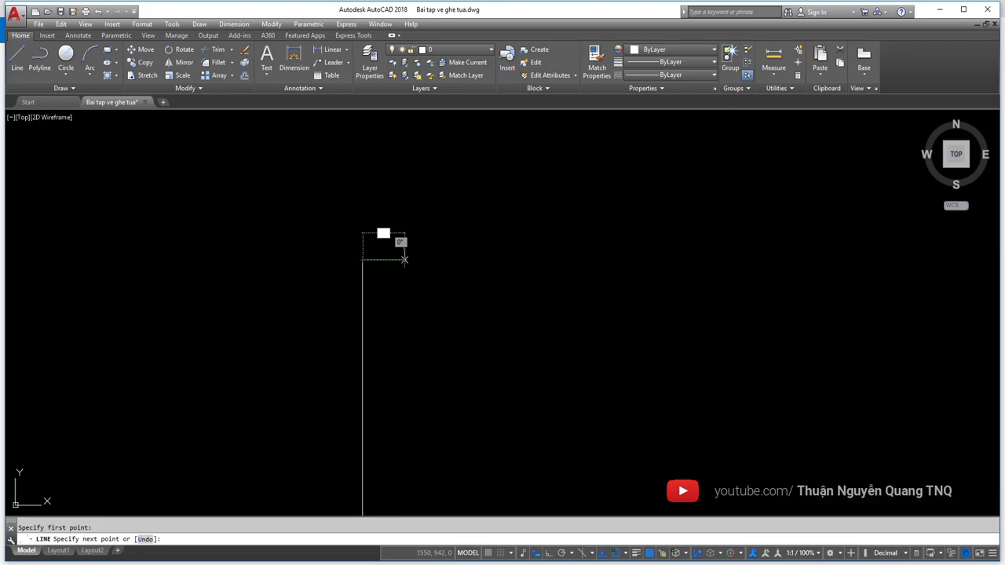
key("alt+Tab")
key("alt+Tab")
type("2")
key("Return")
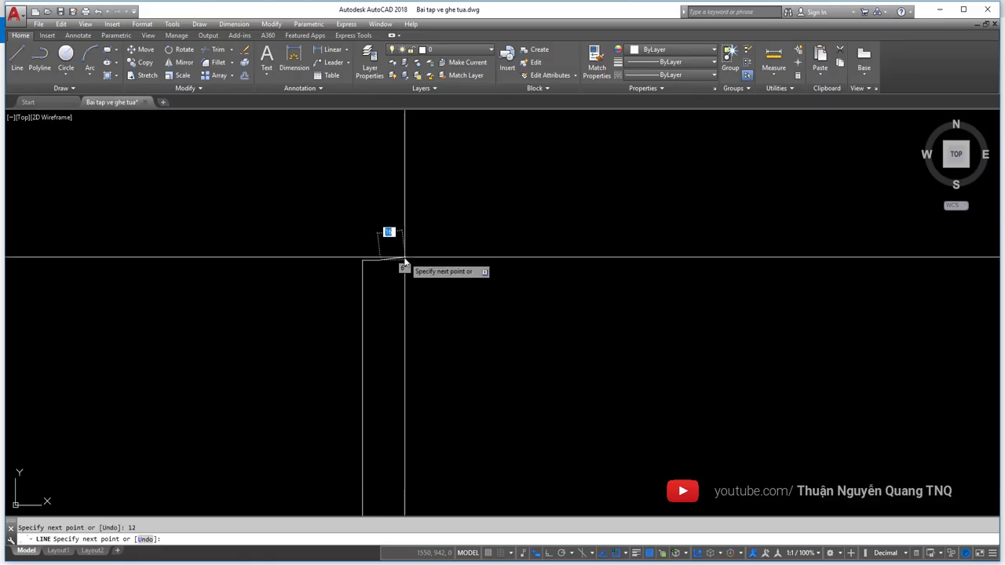
key("Return")
type("c")
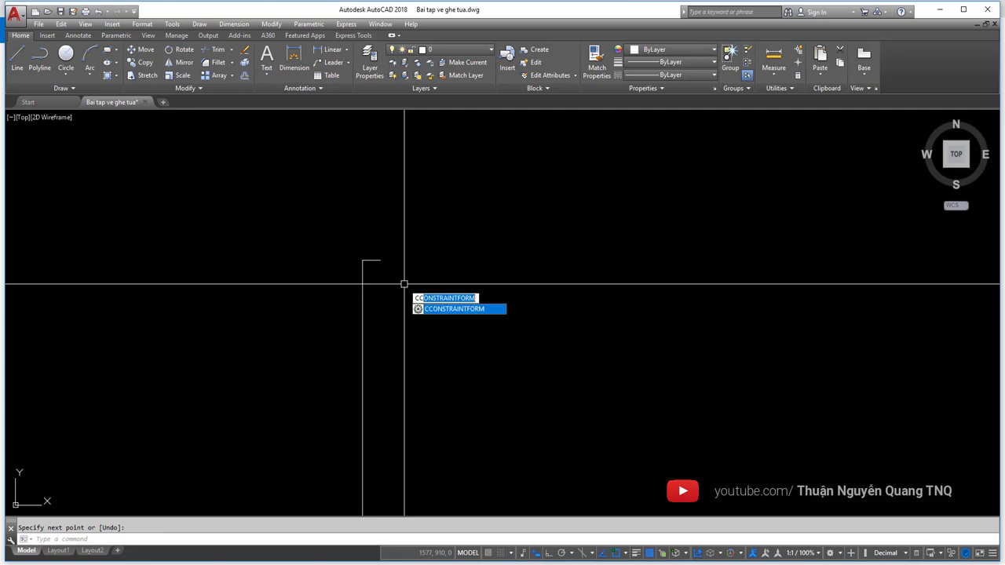
key("Return")
- Draw a radius-10 circle near the backrest top and select it
left_click(406, 277)
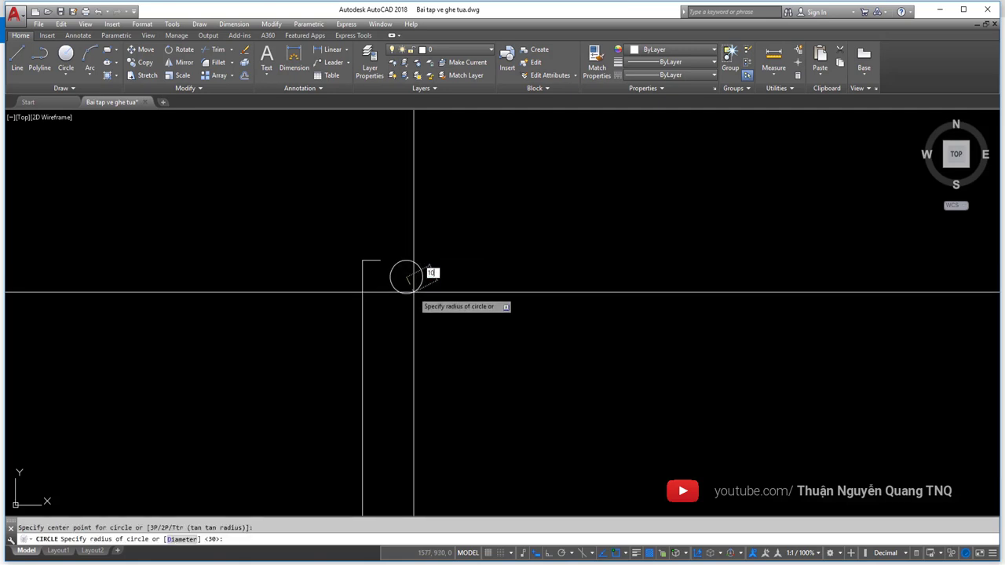
key("Return")
scroll(424, 259, "up", 5)
left_click(426, 254)
left_click(401, 302)
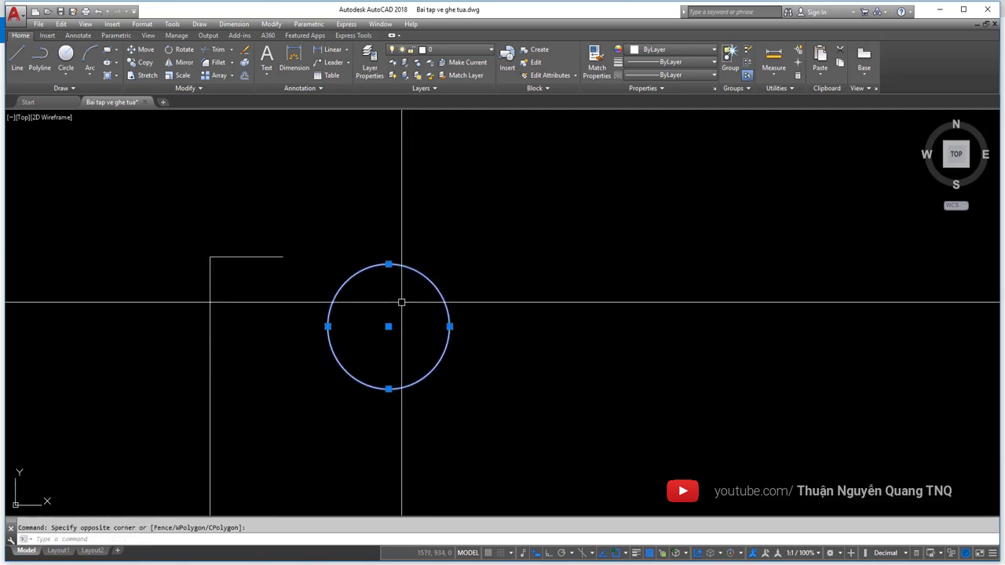
- Move the radius-10 circle onto the top endpoint of the vertical back line
type("m")
key("Return")
left_click(391, 263)
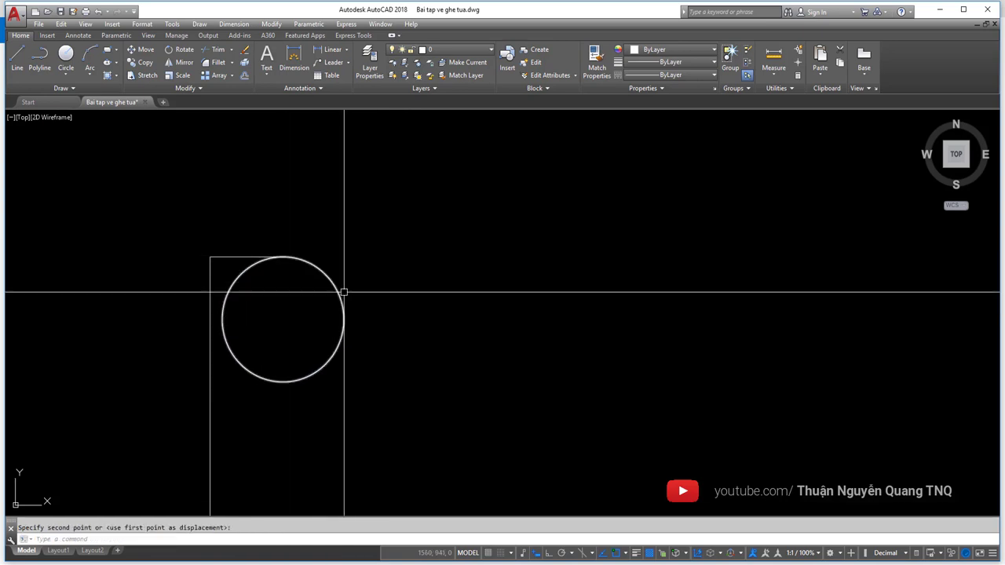
scroll(424, 283, "down", 7)
middle_click_drag(408, 278, 431, 317)
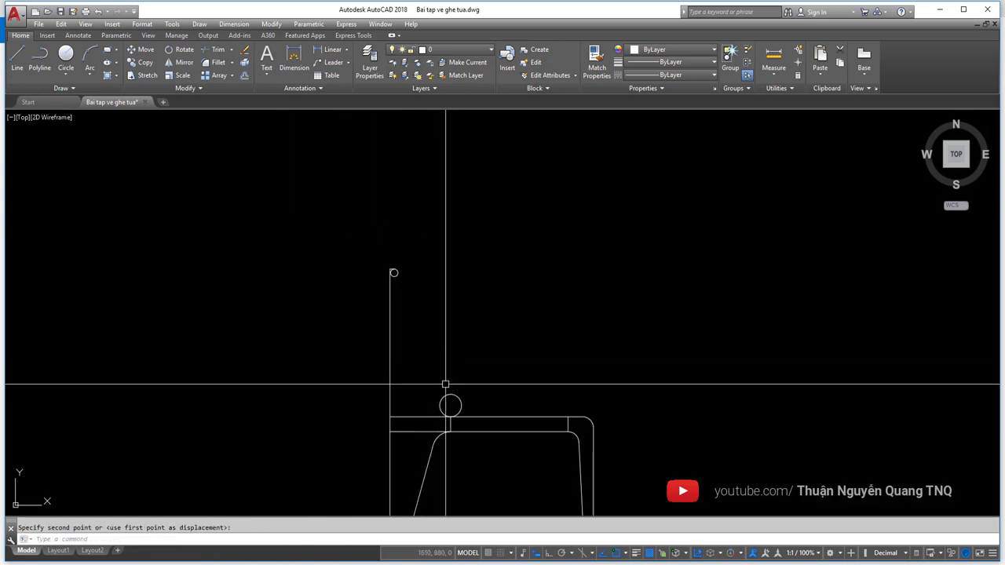
scroll(446, 384, "up", 2)
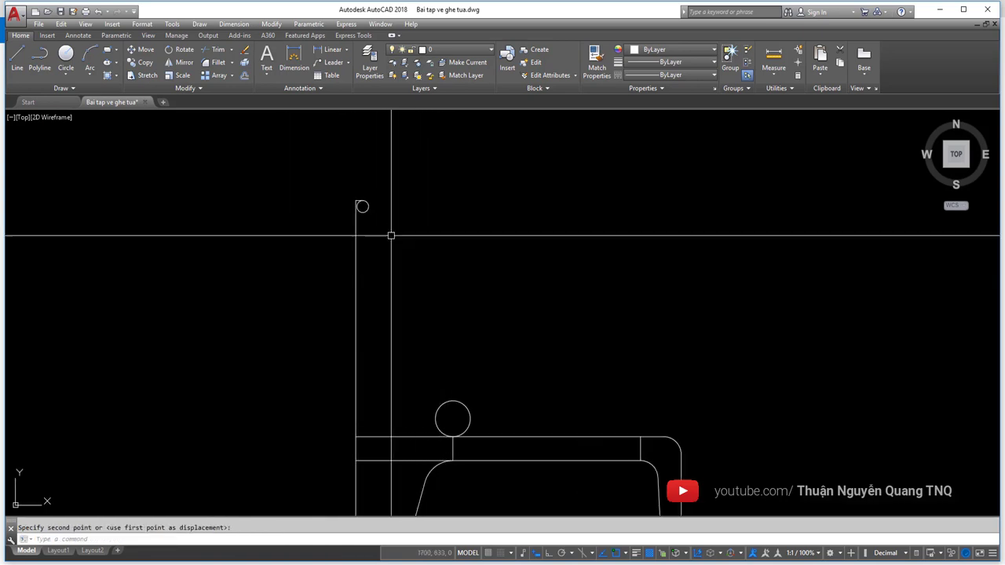
left_click(362, 206)
scroll(364, 208, "up", 3)
scroll(366, 209, "down", 4)
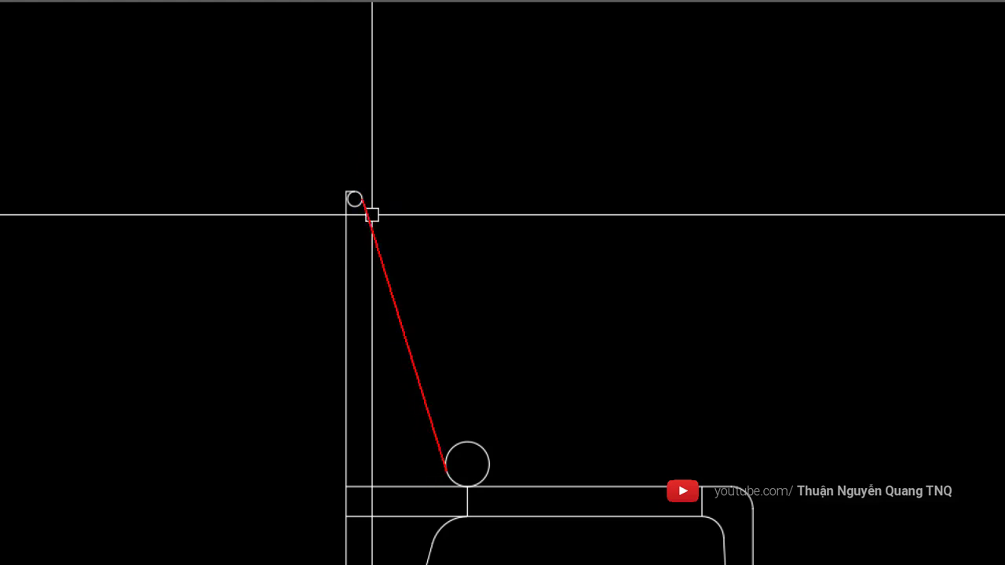
scroll(380, 237, "up", 2)
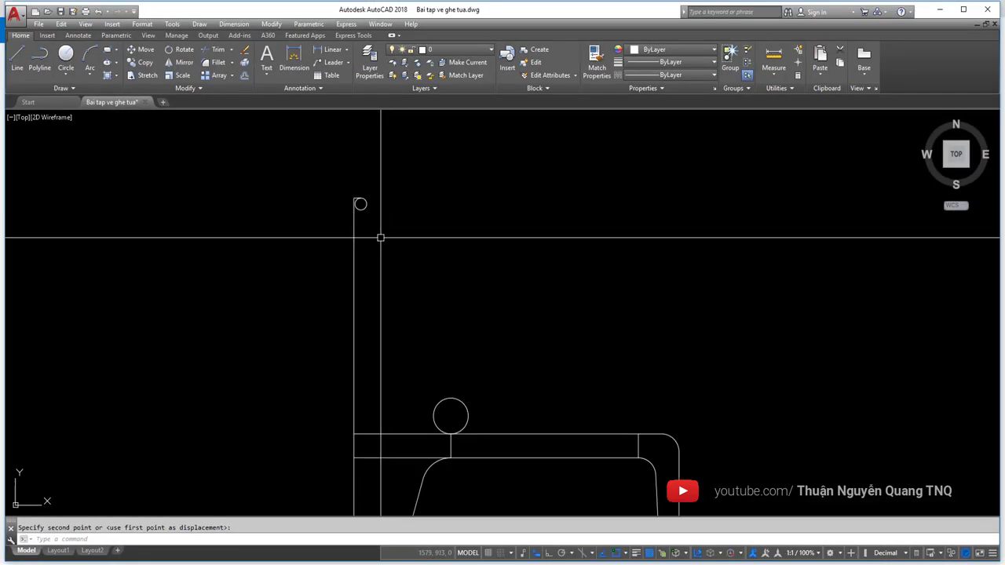
scroll(409, 228, "up", 2)
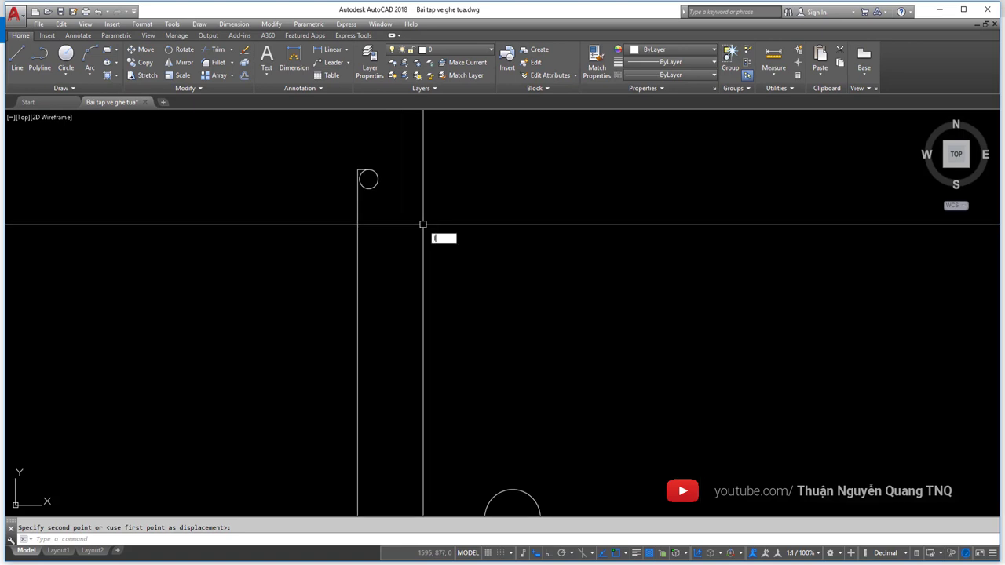
type("l")
key("Return")
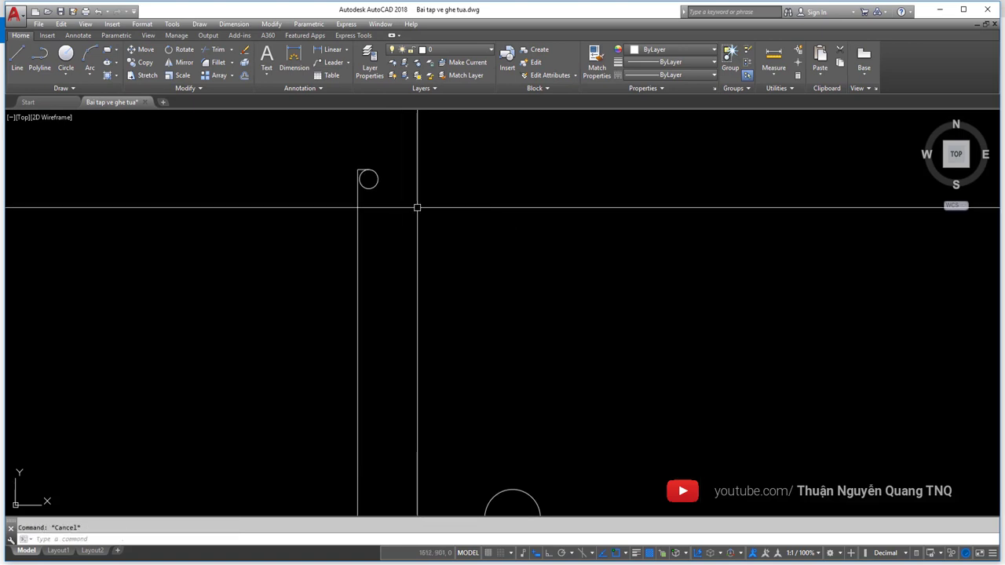
type("l")
key("Return")
type("tan")
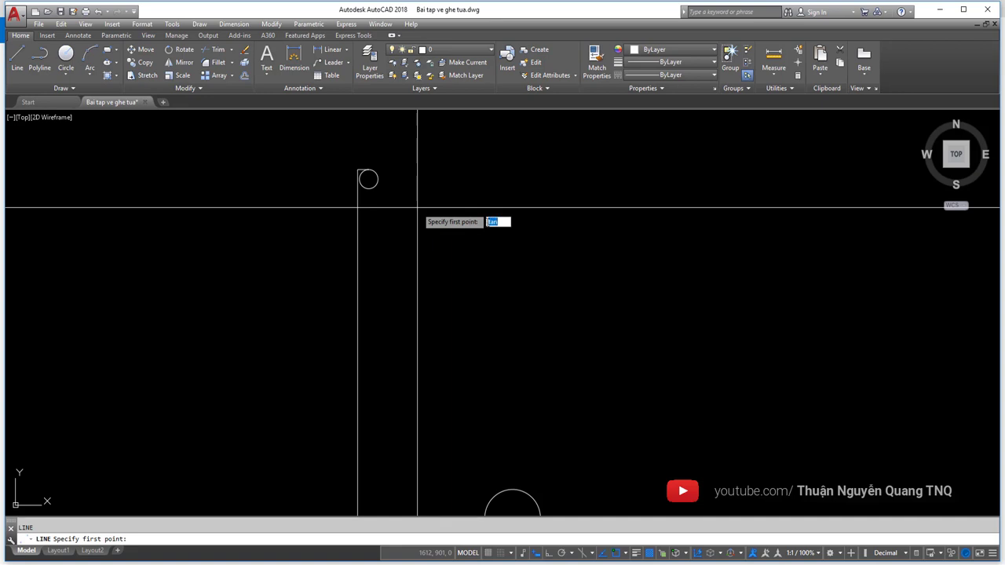
key("Return")
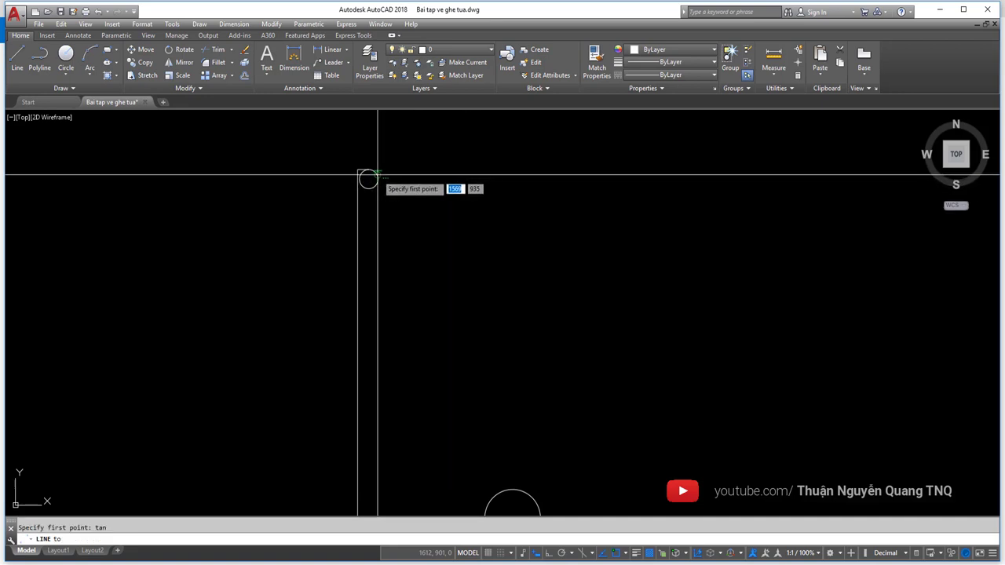
scroll(377, 174, "up", 1)
scroll(379, 179, "up", 1)
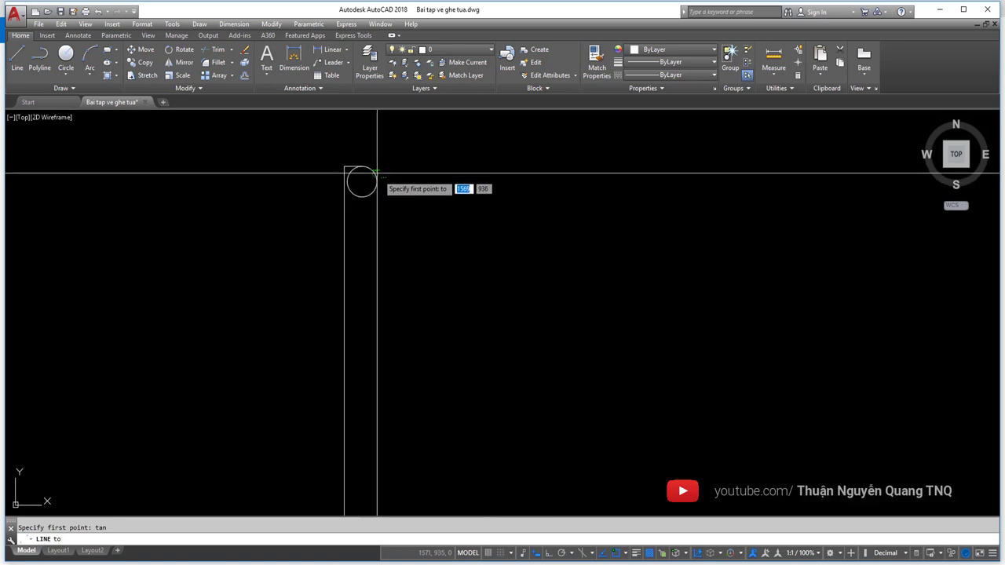
left_click(379, 180)
scroll(396, 216, "down", 2)
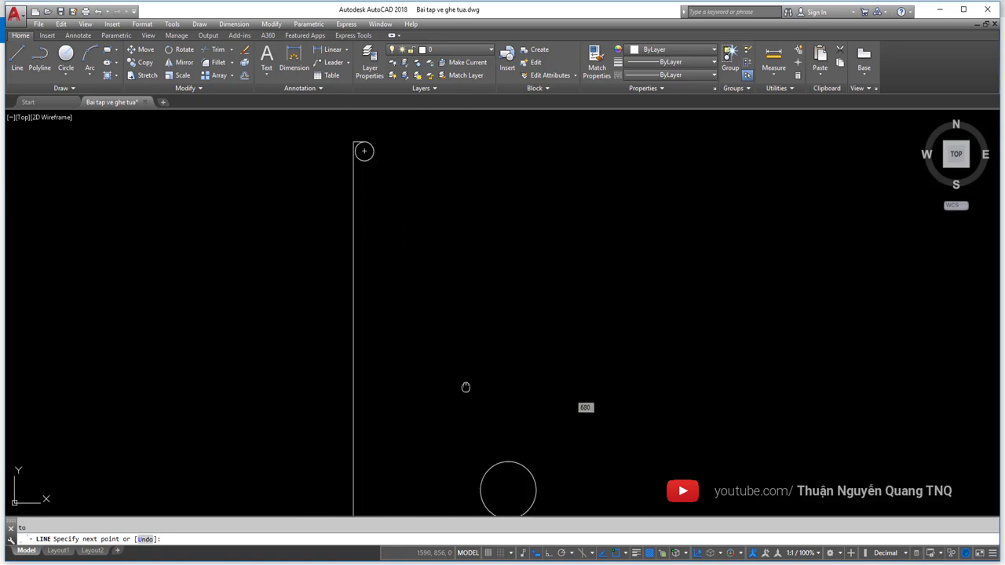
middle_click_drag(464, 388, 442, 310)
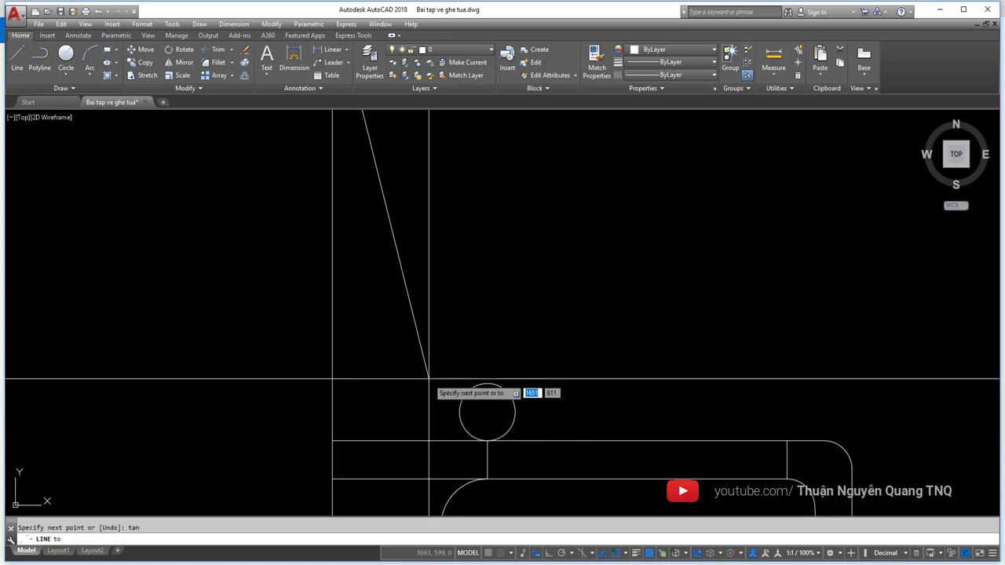
left_click(460, 424)
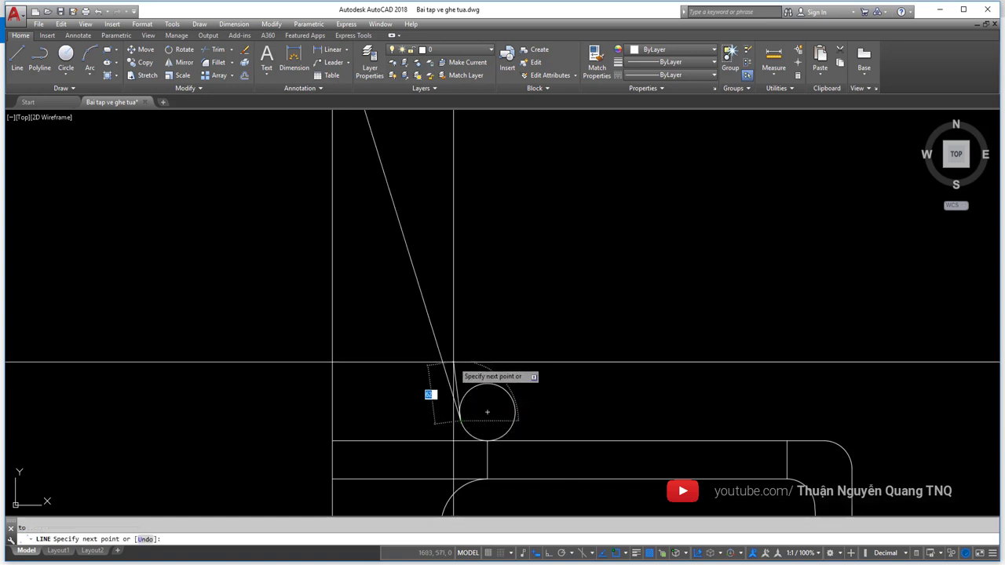
key("Return")
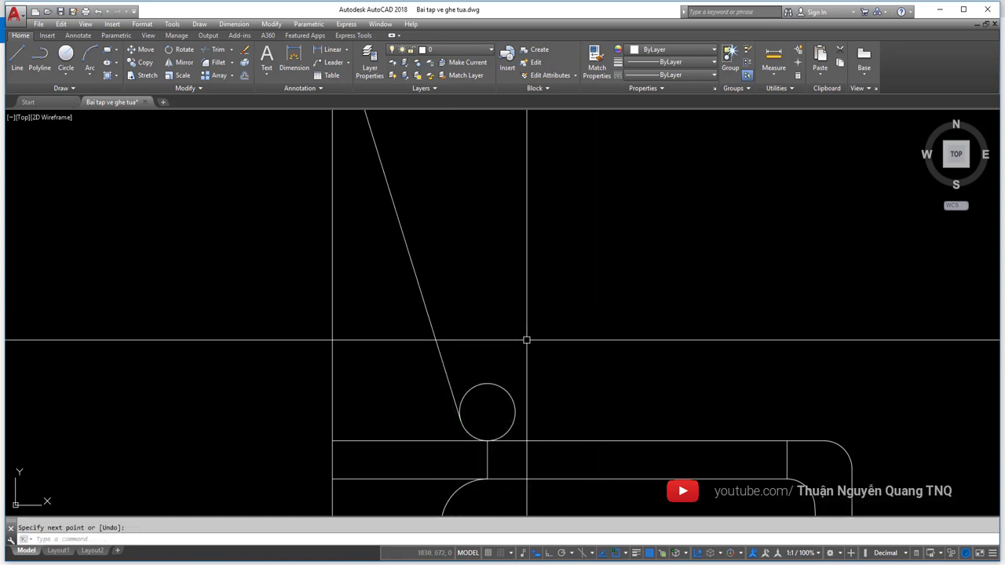
scroll(463, 377, "down", 3)
left_click(458, 303)
left_click(432, 314)
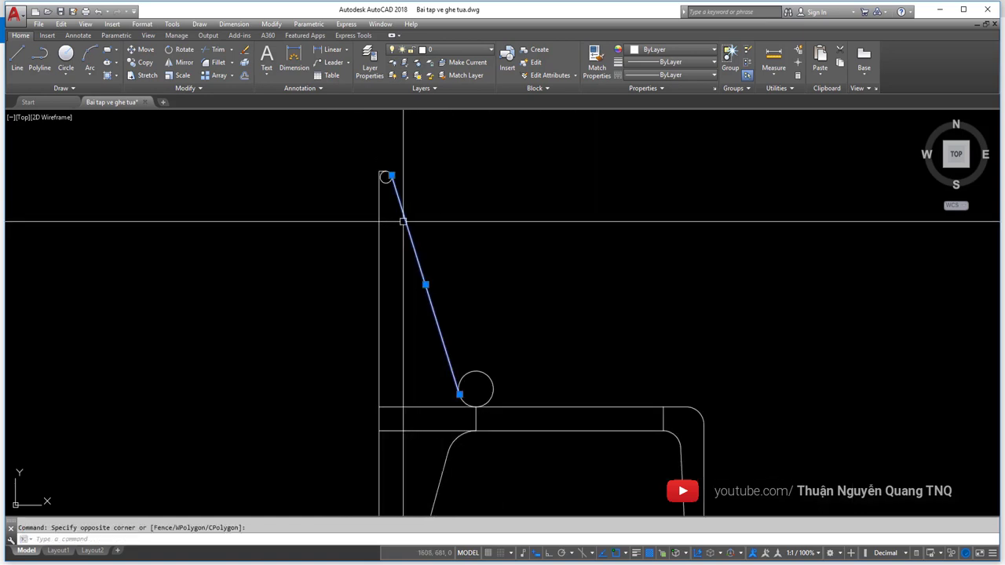
scroll(389, 141, "up", 4)
scroll(387, 139, "down", 5)
scroll(403, 157, "up", 2)
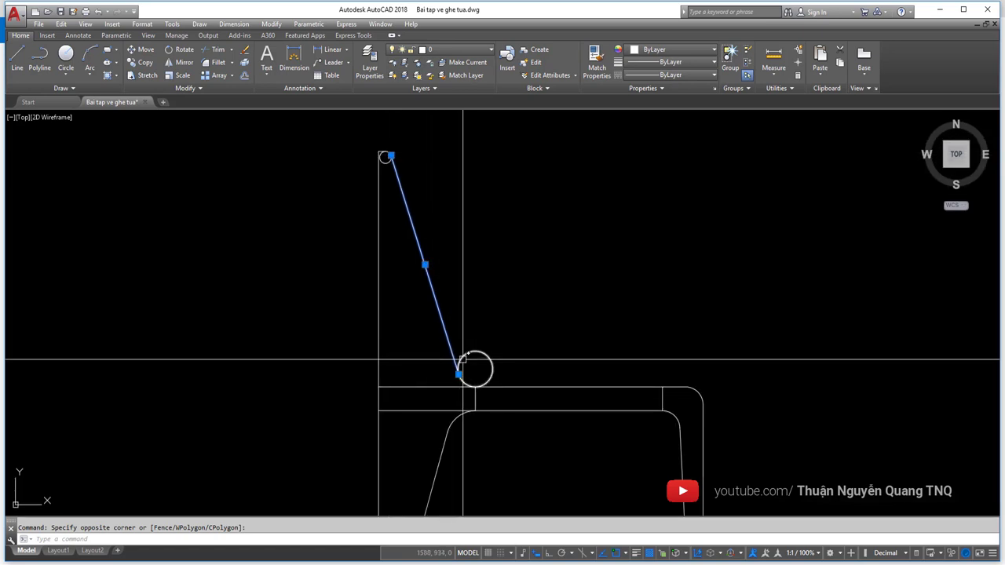
key("Escape")
scroll(440, 238, "up", 2)
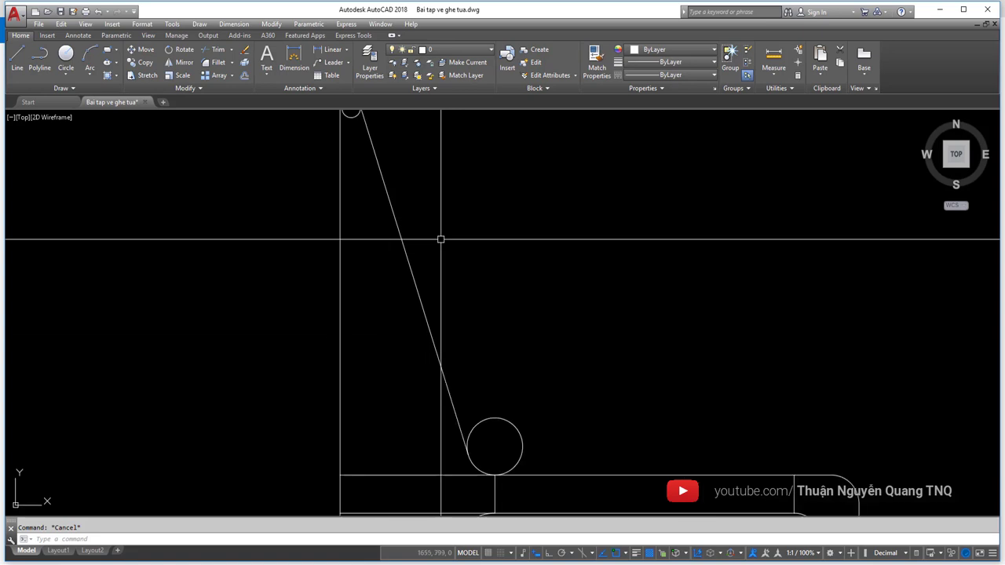
middle_click_drag(437, 220, 431, 238)
left_click(431, 238)
left_click(368, 283)
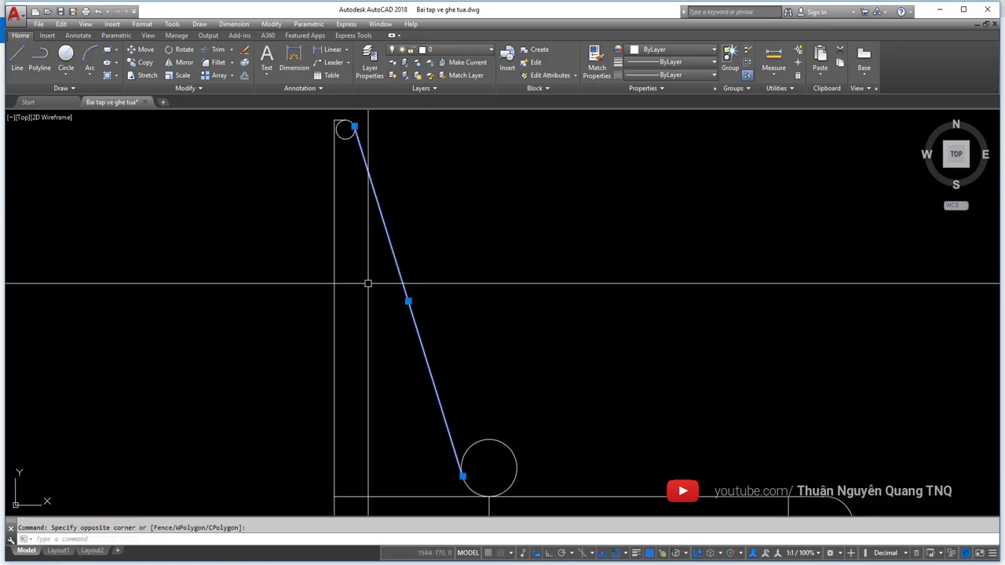
key("Delete")
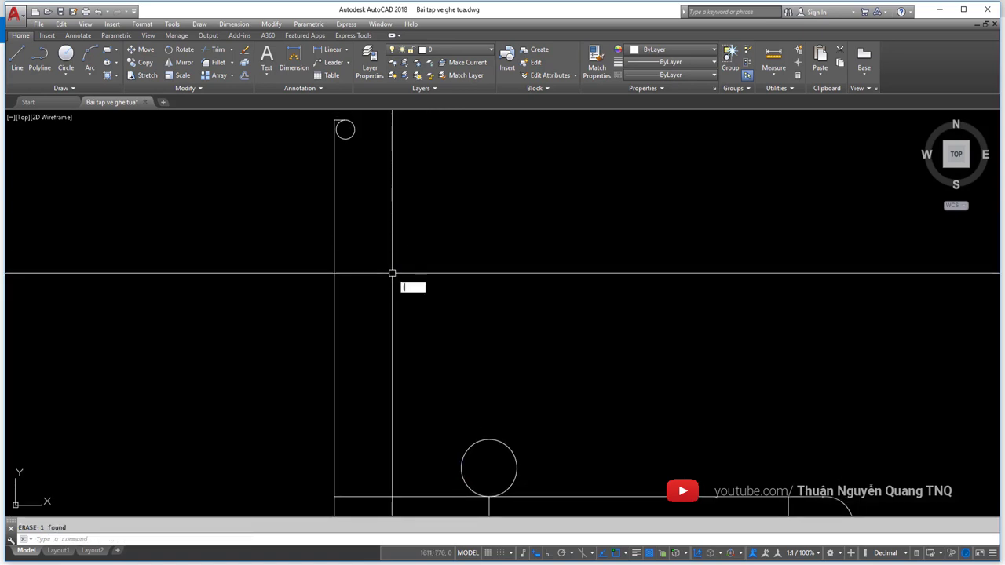
type("L")
- Draw a slanted backrest line tangent to the radius-10 top circle and the radius-30 seat circle
key("Return")
type("tan")
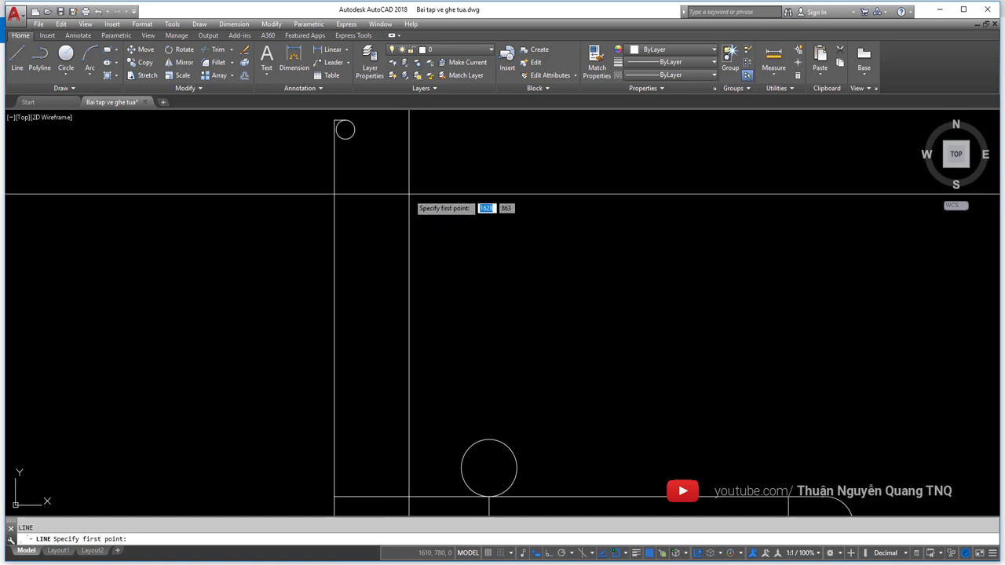
left_click(349, 126)
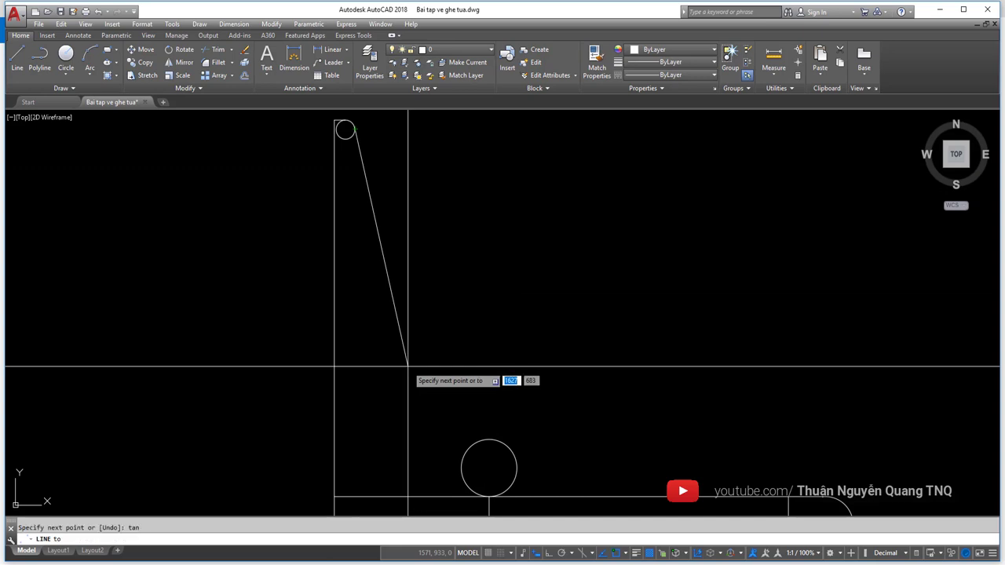
left_click(461, 477)
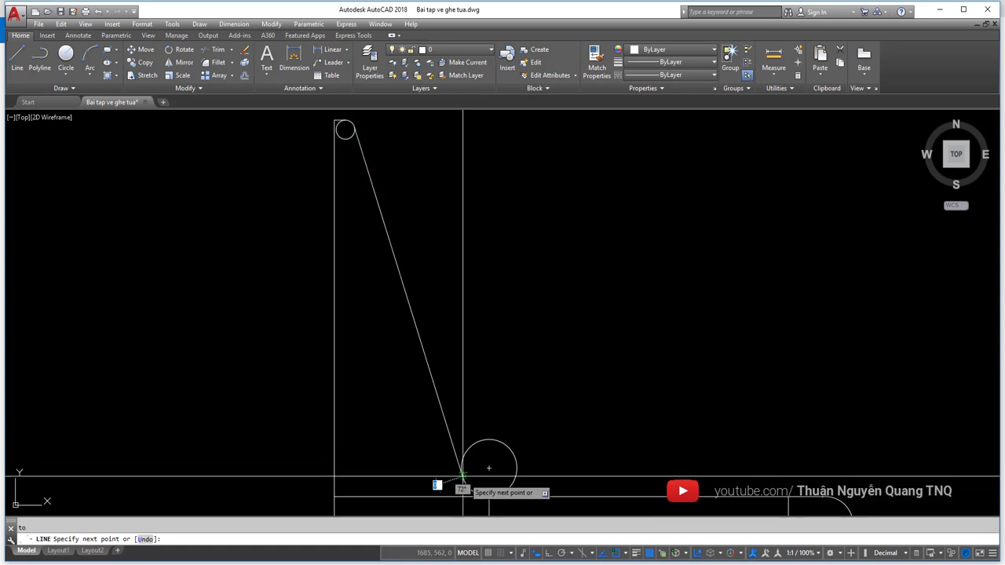
key("Escape")
left_click(515, 443)
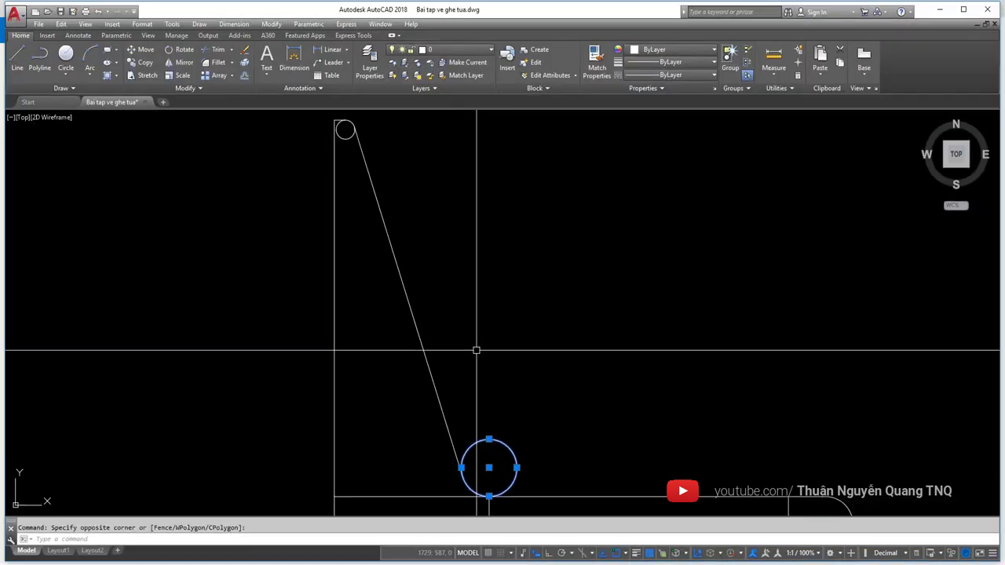
- Trim the radius-30 seat circle into a rounded joint with the backrest line
scroll(464, 343, "down", 2)
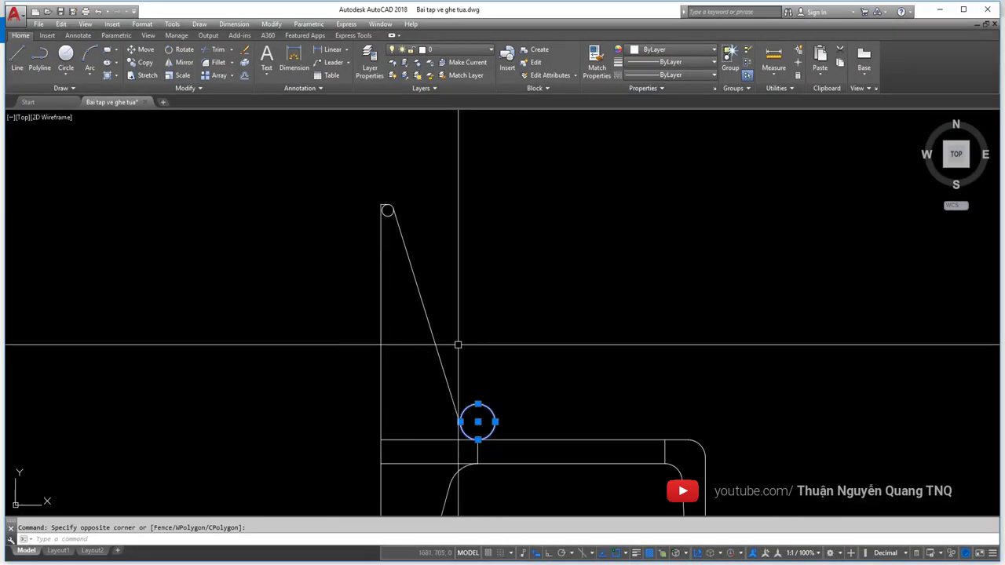
key("Escape")
scroll(471, 303, "down", 2)
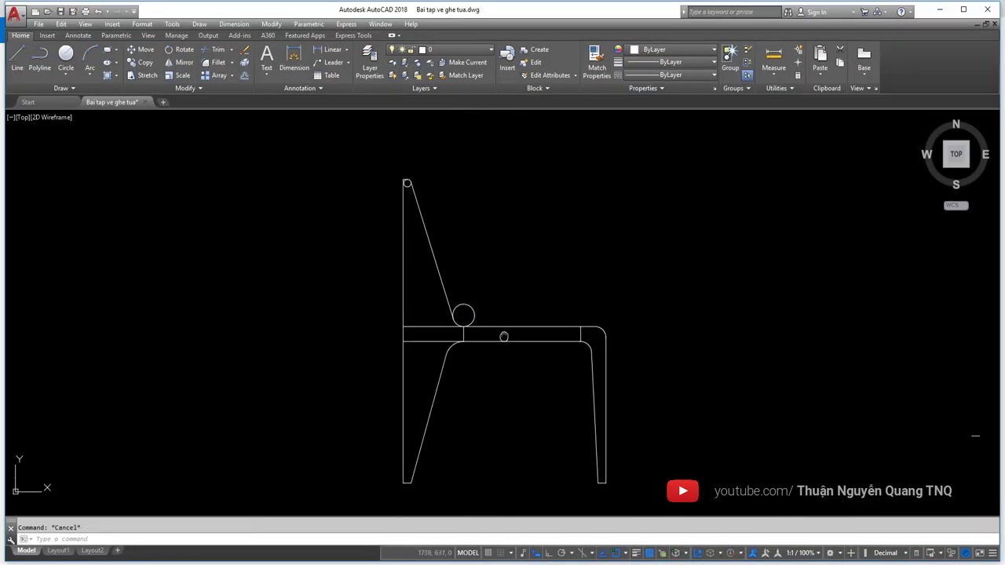
scroll(506, 346, "up", 4)
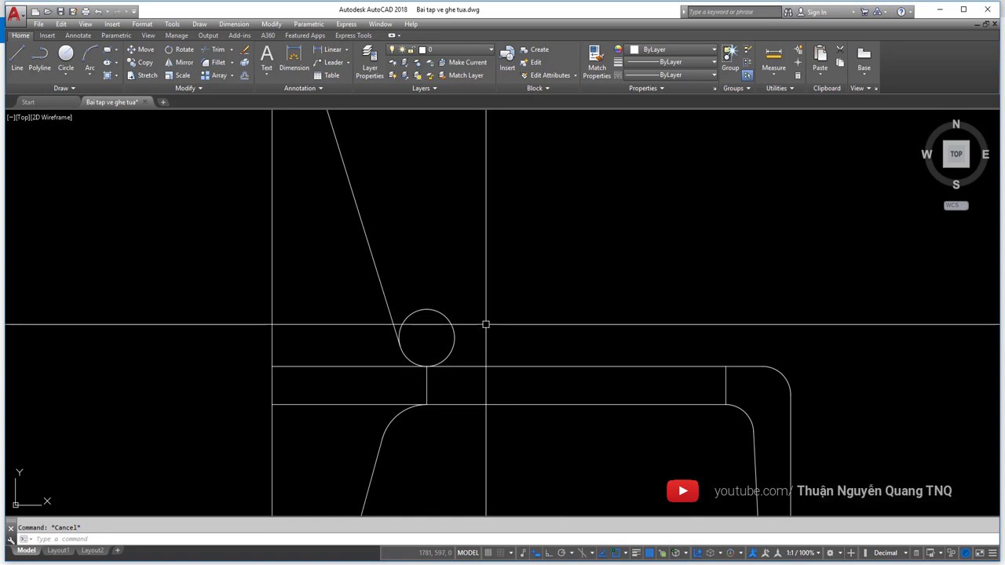
type("TR")
key("Return")
left_click(498, 269)
left_click(398, 375)
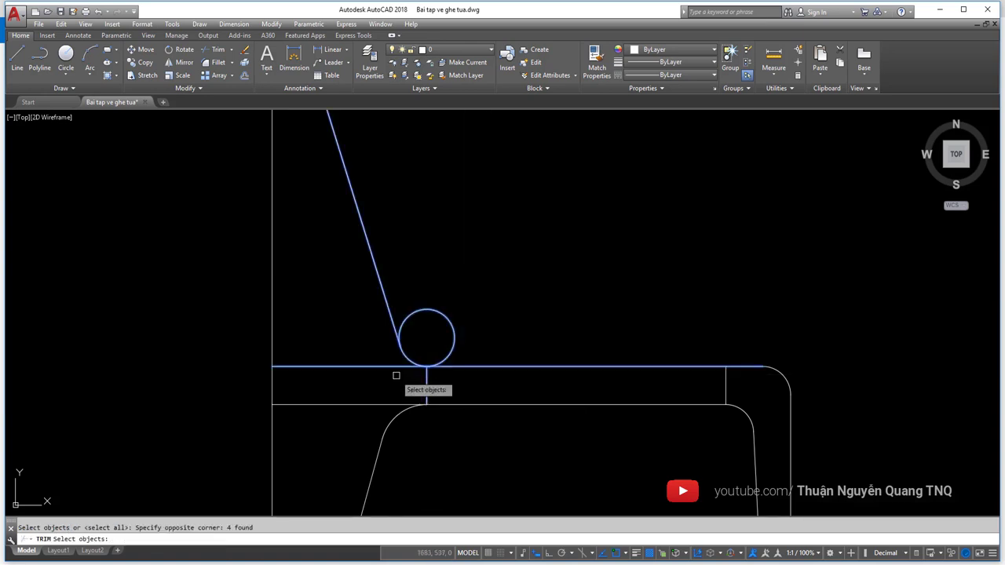
key("Return")
left_click(440, 319)
key("Return")
- Trim the radius-10 top circle against the slanted line, then view the reference sheet
scroll(416, 242, "down", 2)
scroll(358, 292, "up", 2)
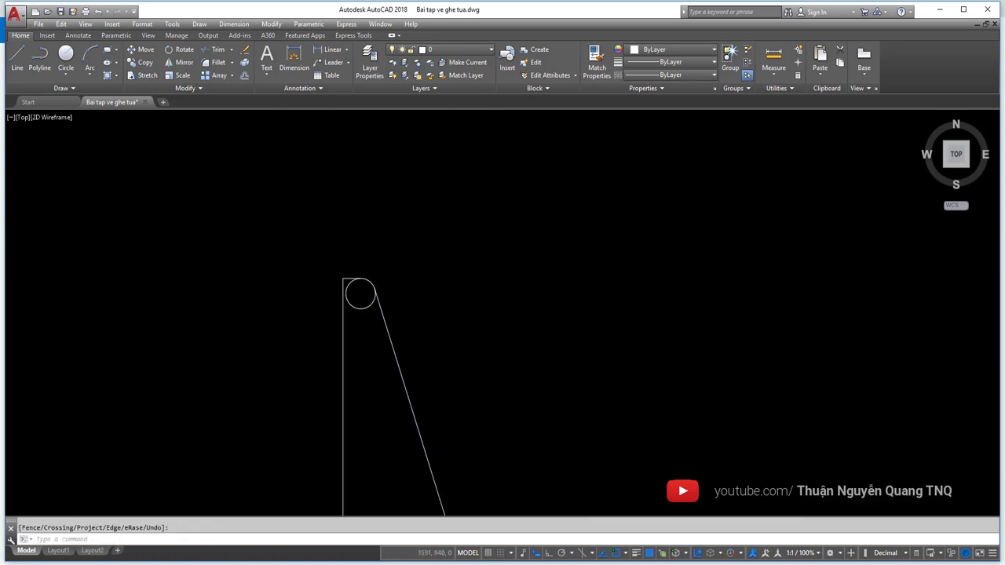
scroll(341, 264, "up", 3)
key("Return")
left_click_drag(340, 264, 288, 349)
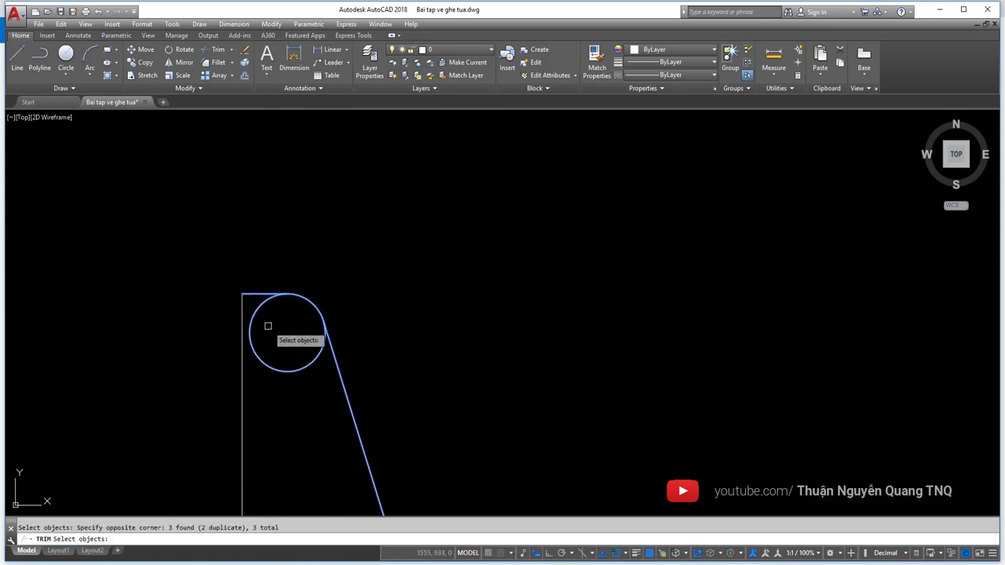
key("Return")
left_click(255, 347)
key("Return")
scroll(357, 273, "down", 2)
scroll(361, 330, "up", 2)
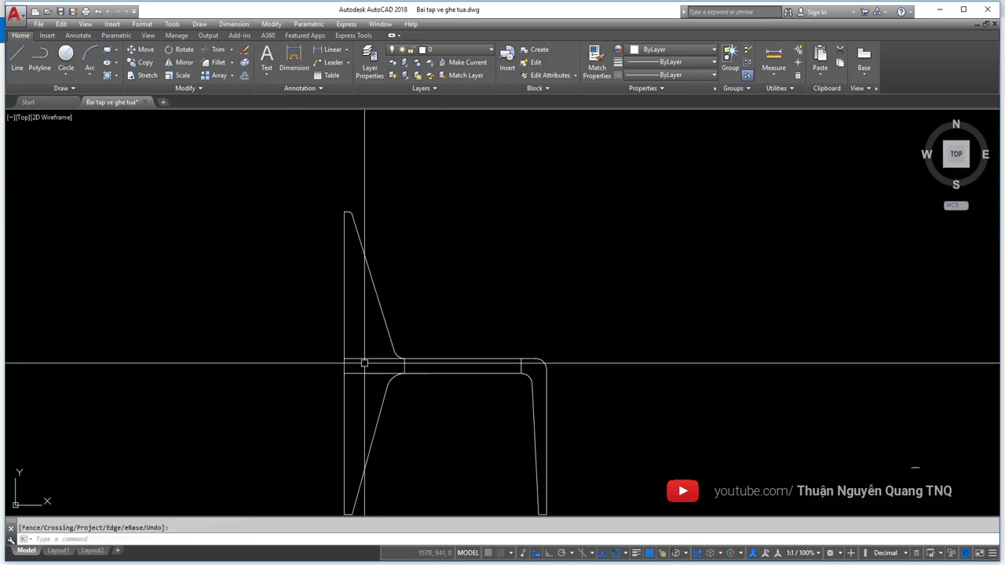
scroll(366, 361, "up", 2)
key("alt+Tab")
- Pan and zoom the reference image to check the 40 leg thickness and R50 inner corner
scroll(559, 432, "down", 5)
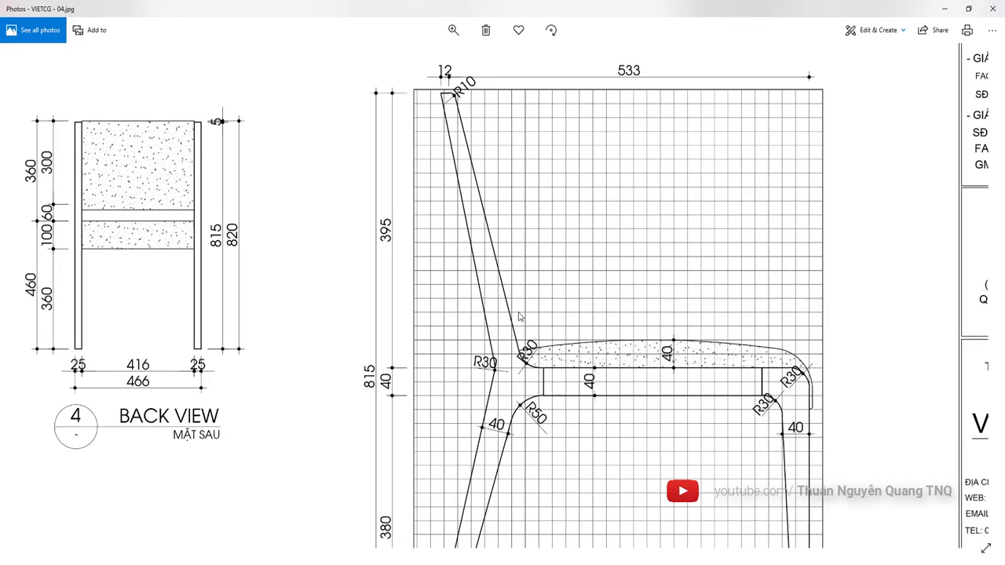
left_click_drag(532, 444, 537, 318)
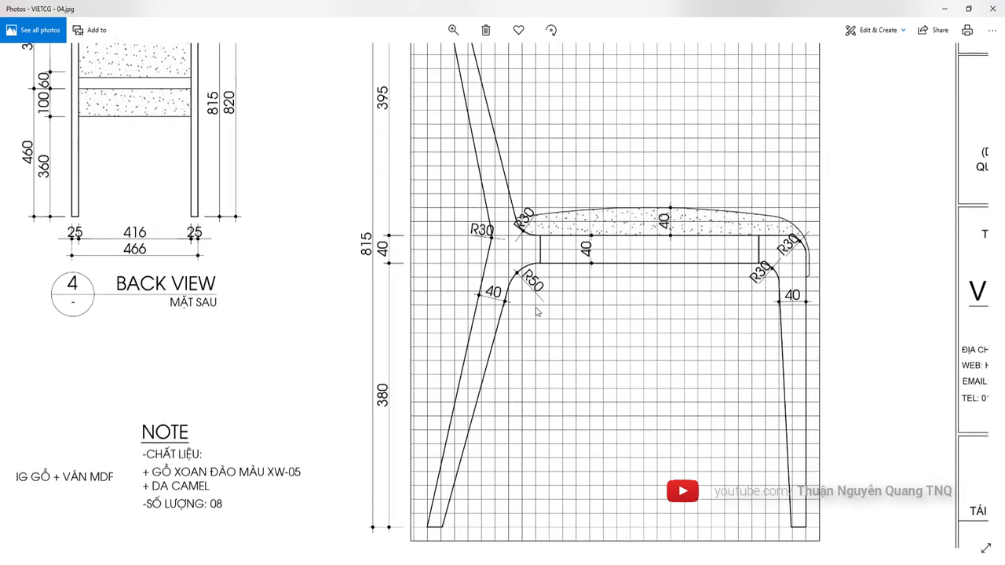
scroll(535, 336, "down", 1)
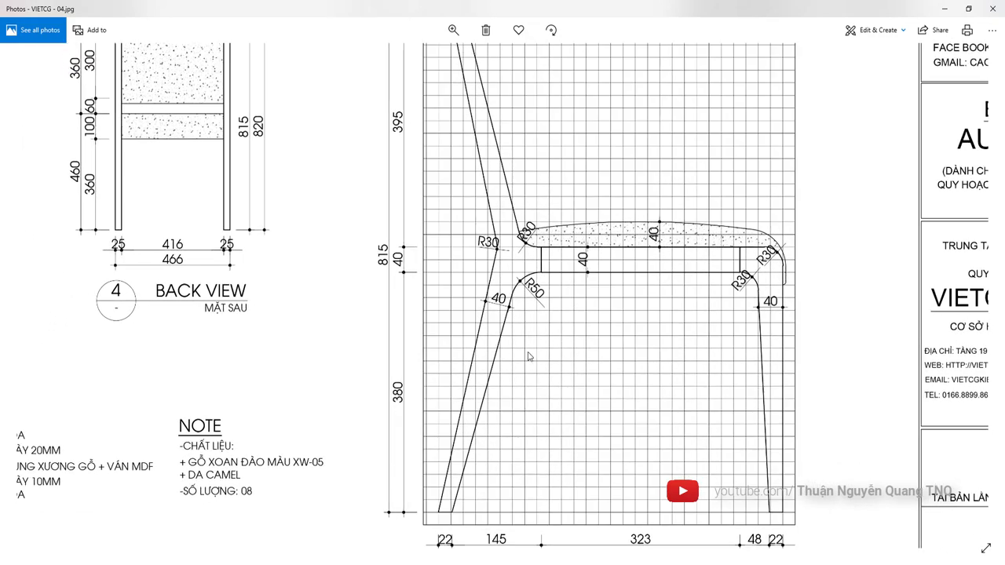
left_click_drag(529, 355, 526, 307)
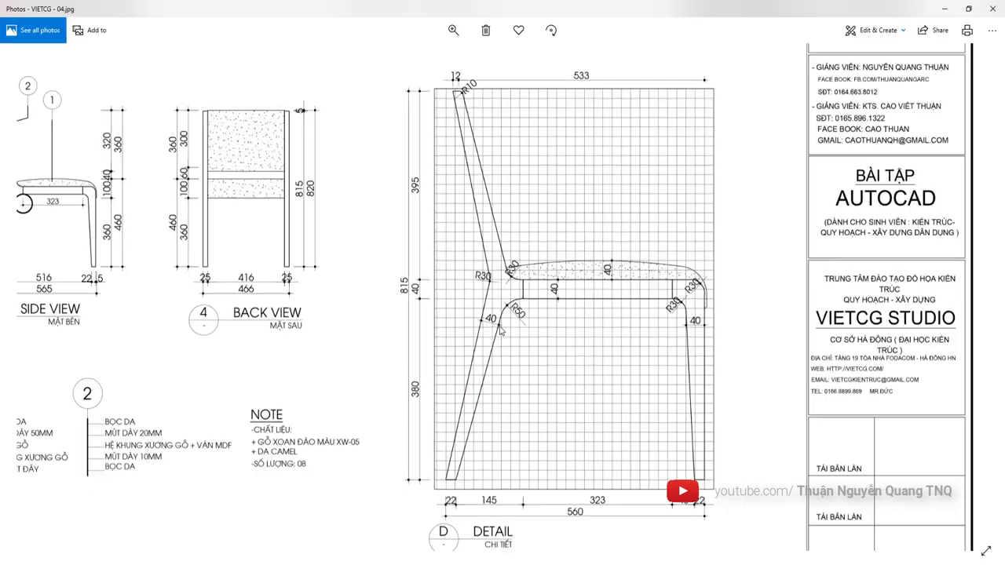
scroll(501, 329, "up", 2)
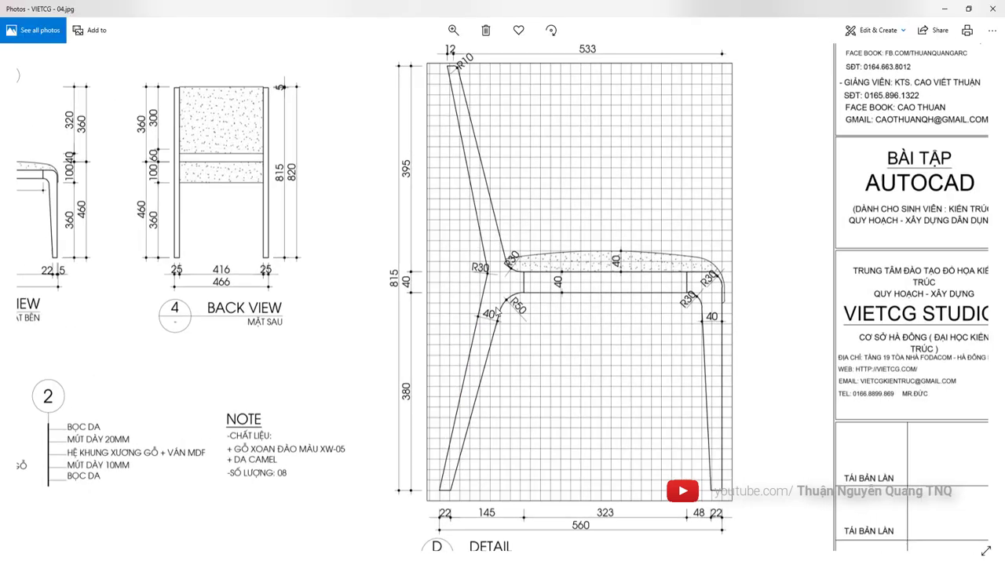
scroll(499, 310, "up", 3)
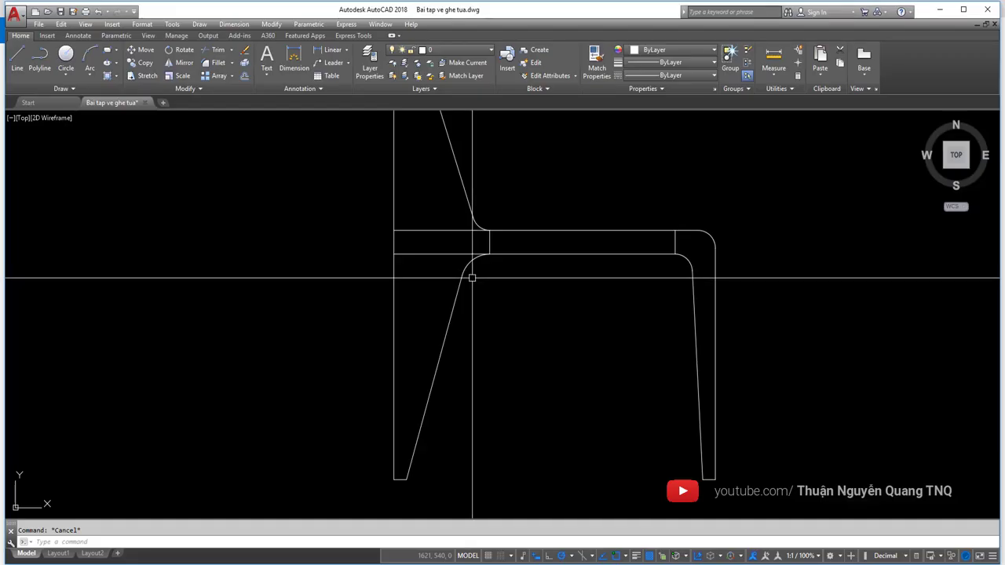
- Open the Drafting Settings Object Snap tab with the OS alias, all snap modes enabled
scroll(459, 275, "up", 2)
left_click(465, 275)
key("Escape")
scroll(463, 281, "down", 2)
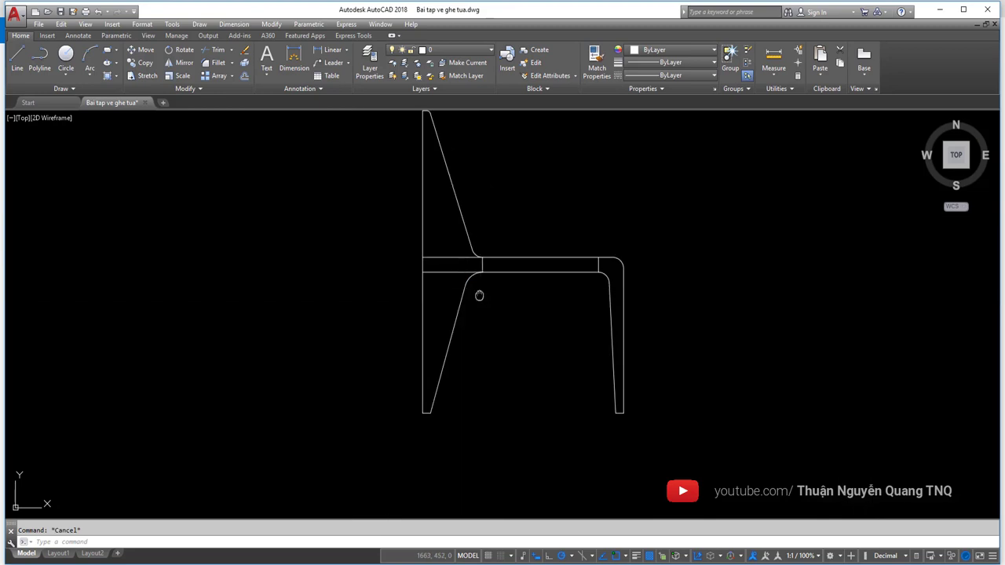
scroll(477, 291, "up", 1)
scroll(300, 261, "down", 1)
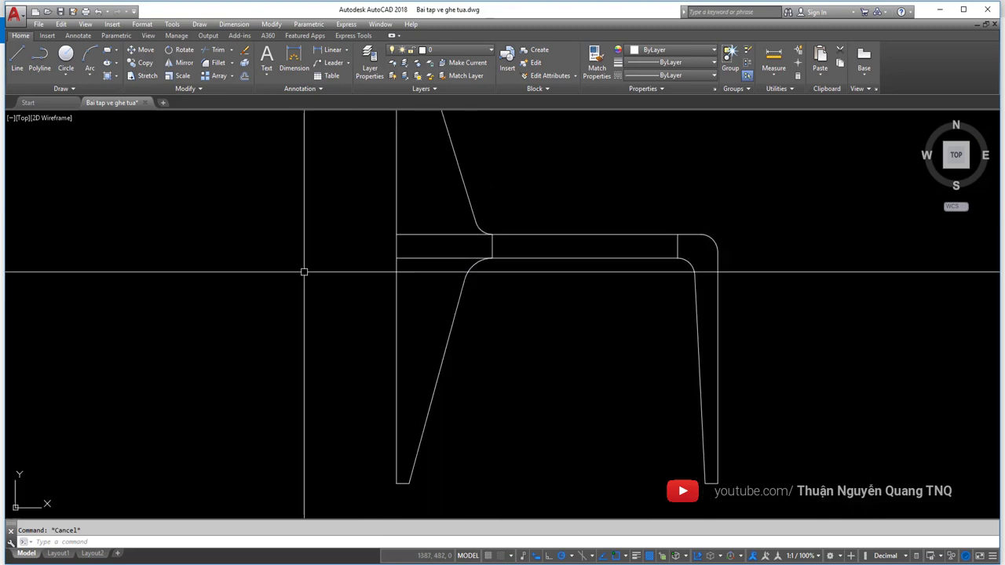
scroll(303, 272, "up", 1)
type("OS")
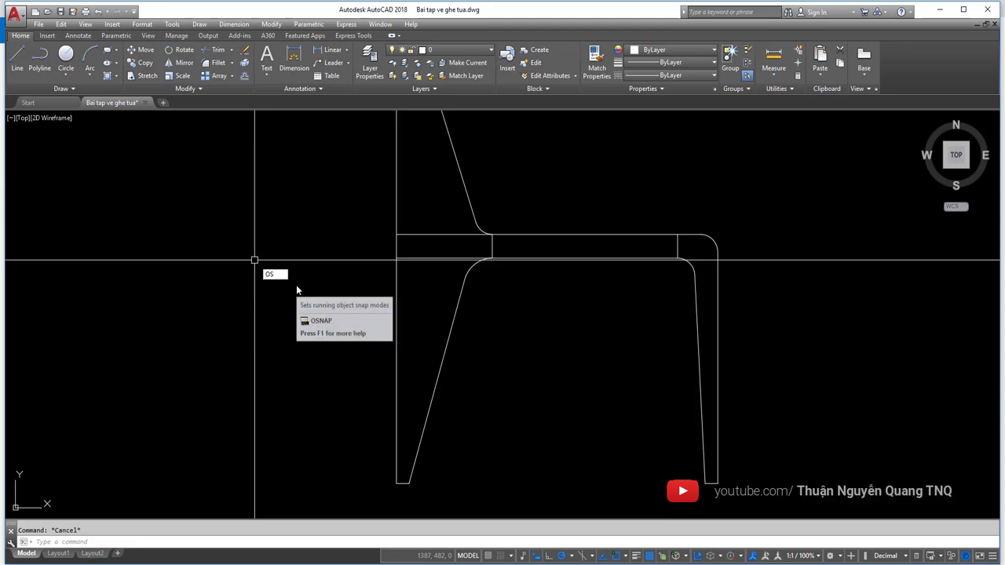
key("Return")
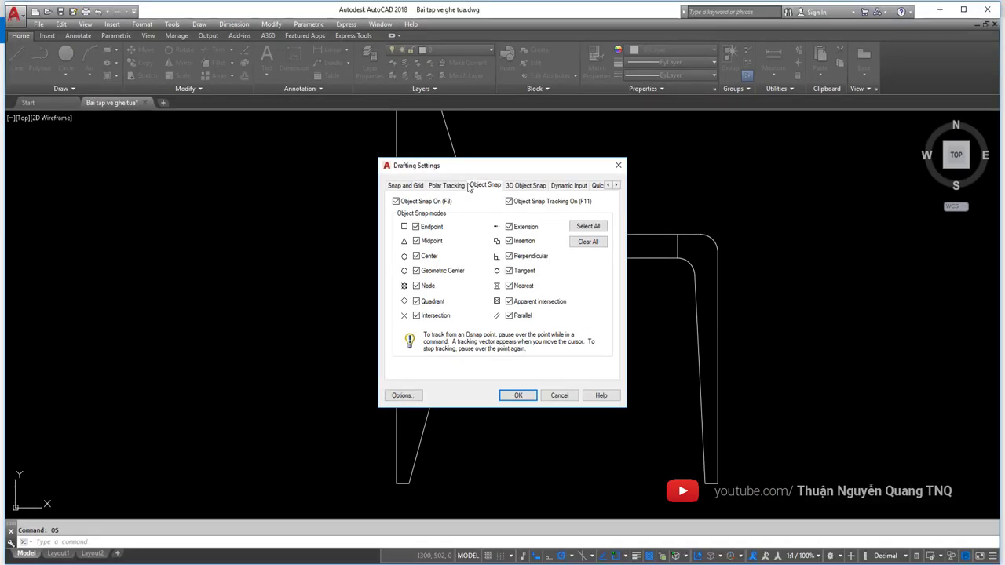
- Enable polar tracking with a 90° increment plus an additional 45° angle
left_click(447, 185)
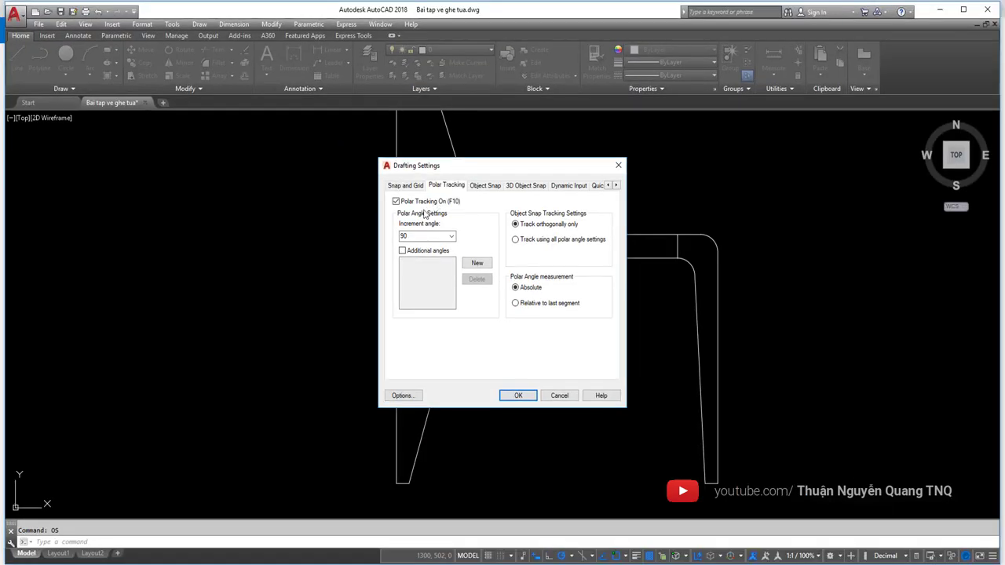
left_click(397, 202)
left_click(403, 250)
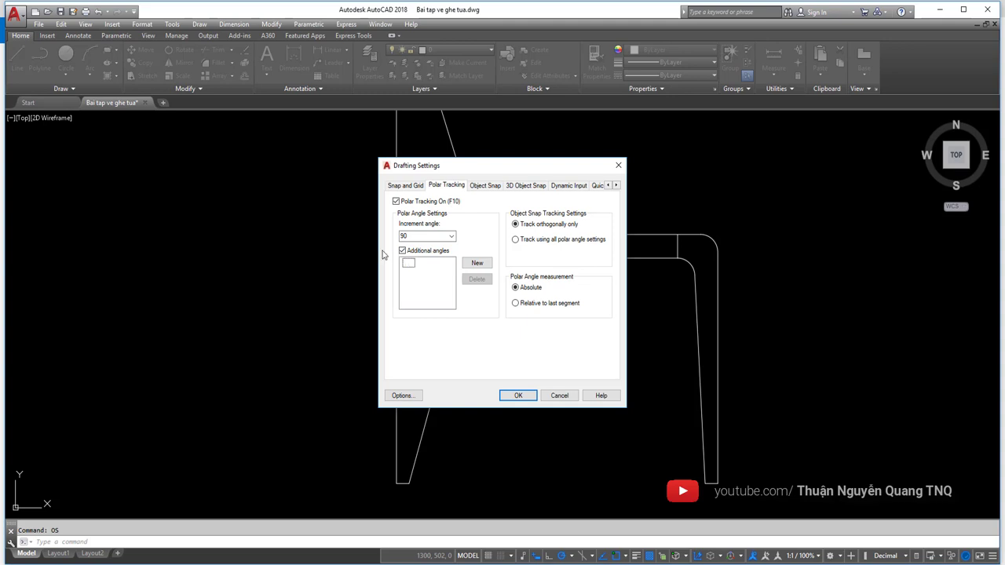
key("Return")
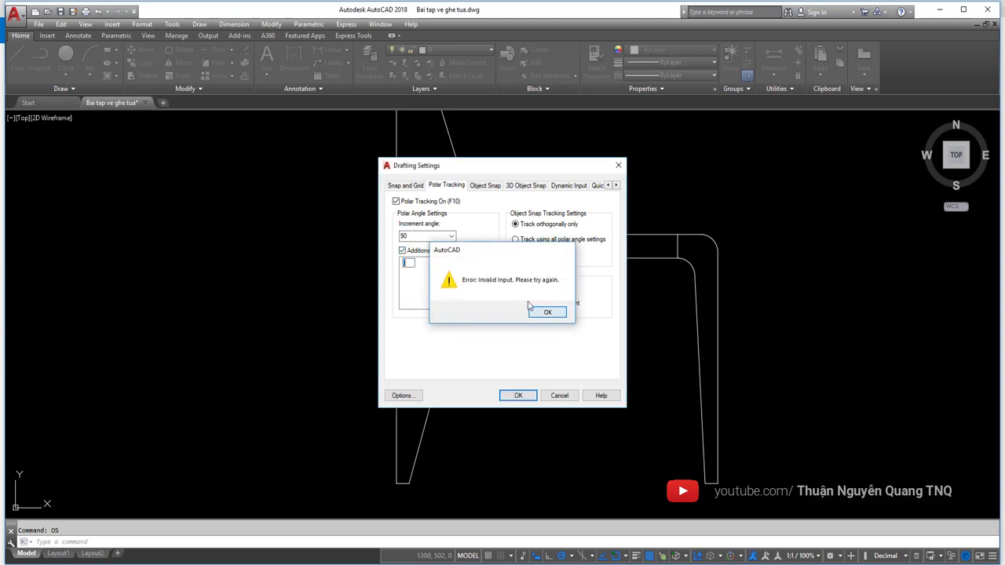
left_click(543, 313)
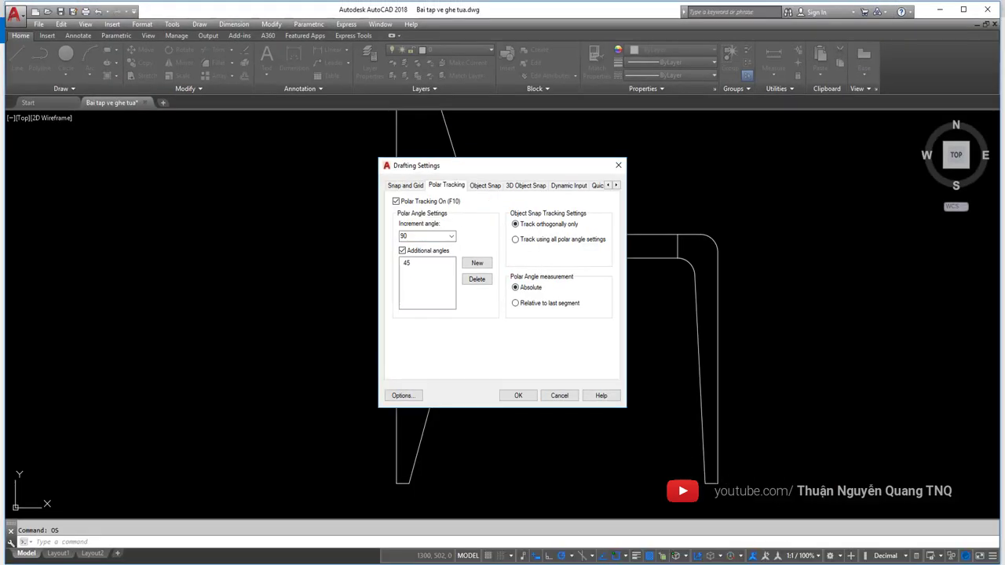
left_click(493, 298)
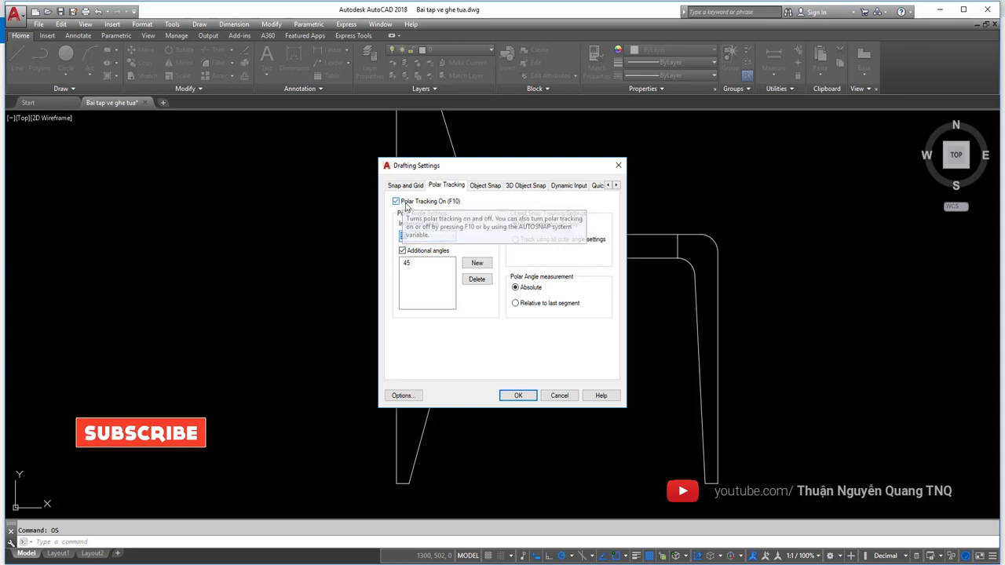
left_click(514, 394)
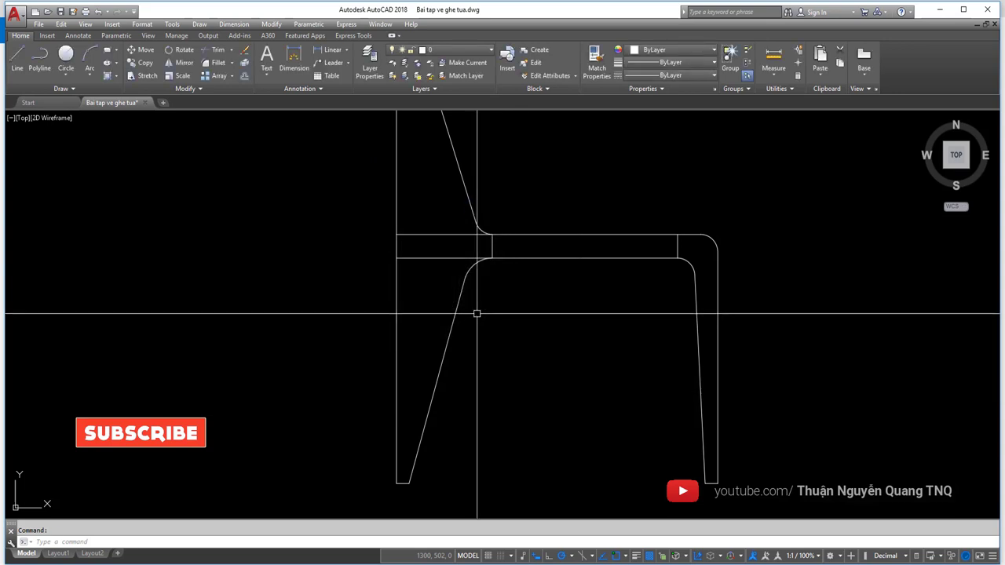
- Draw a 40-unit line from the lower joint arc's end, perpendicular to the slanted leg edge
scroll(458, 295, "up", 2)
key("Escape")
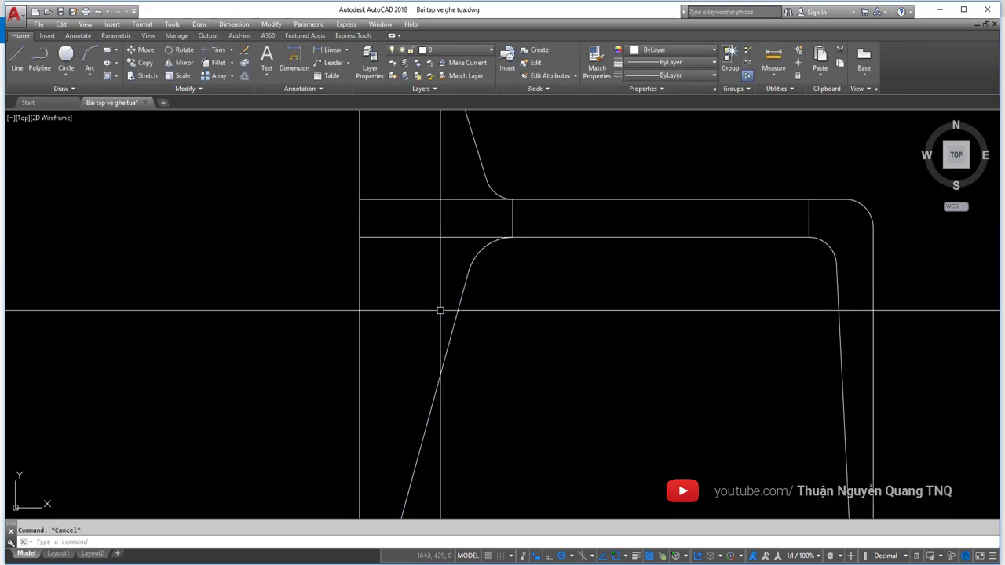
type("L")
key("Return")
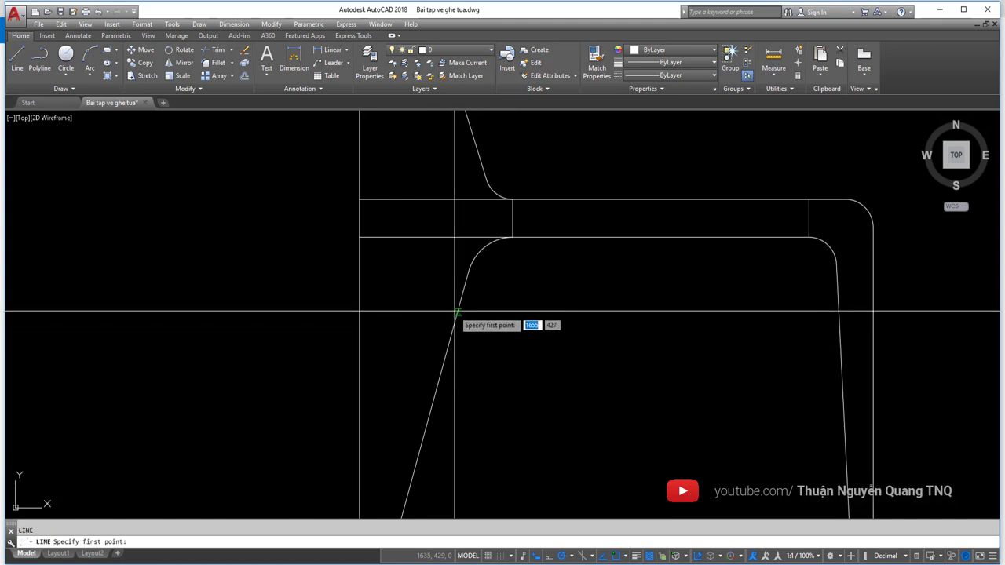
left_click(436, 391)
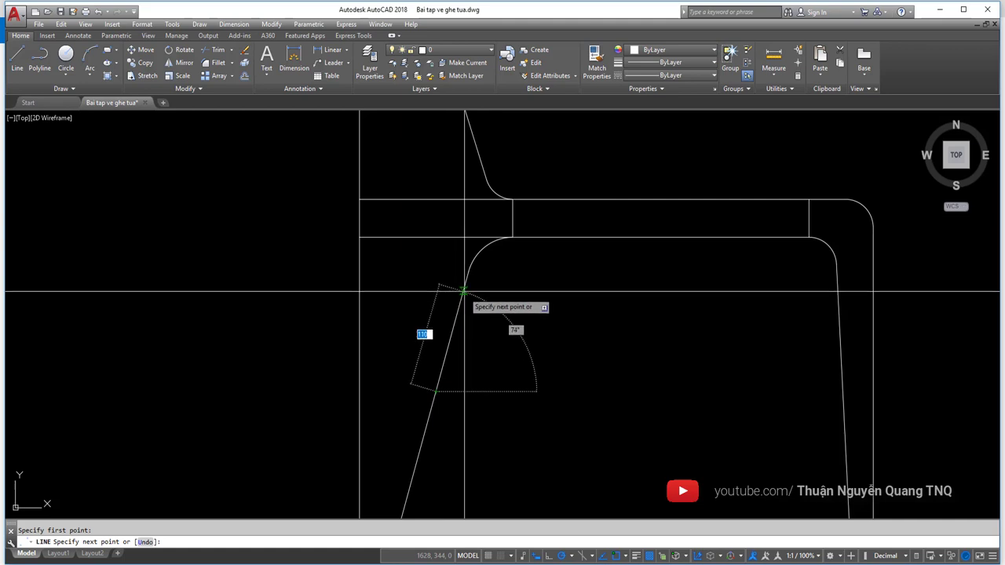
scroll(466, 281, "up", 2)
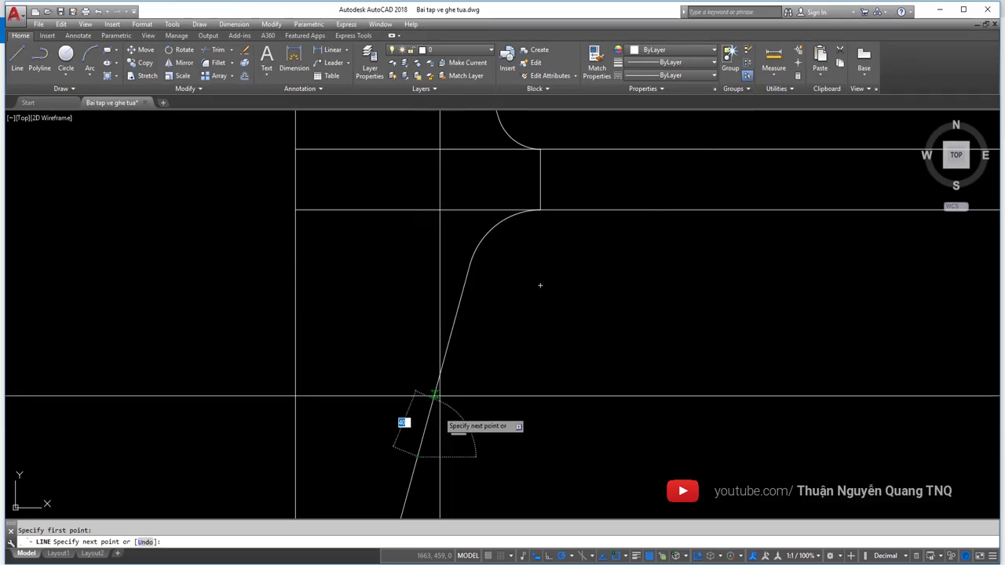
left_click(470, 265)
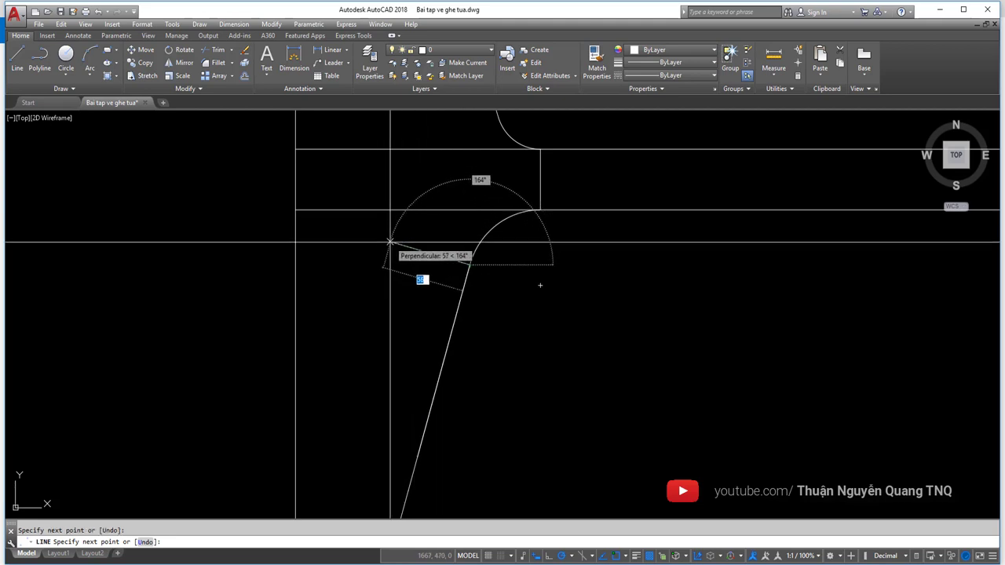
scroll(540, 285, "up", 2)
scroll(540, 284, "up", 2)
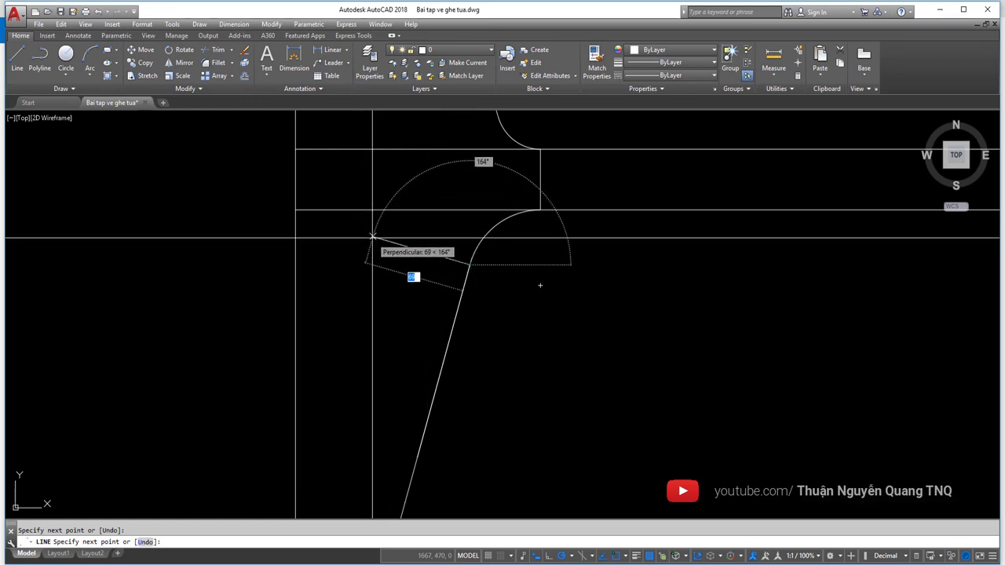
type("40")
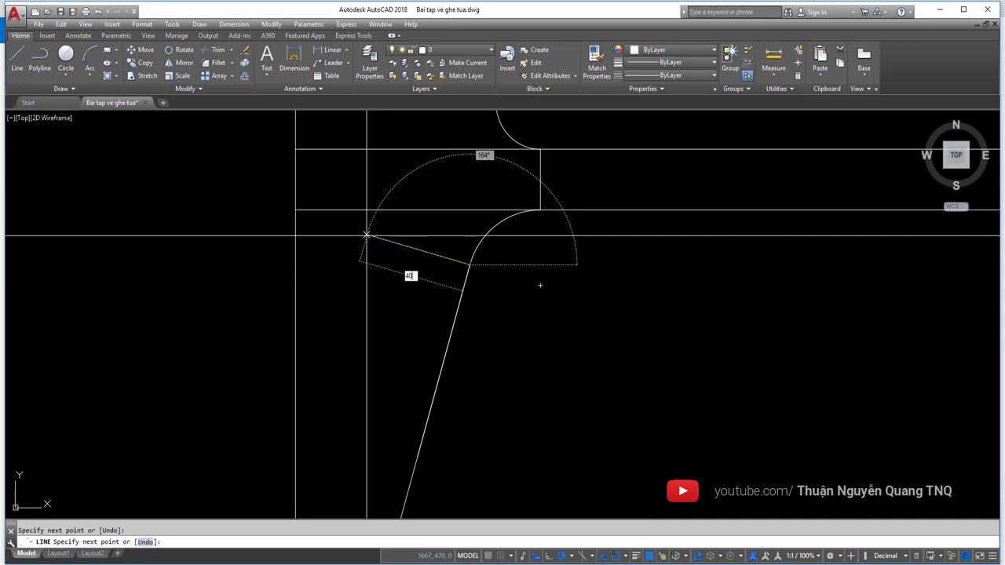
key("Return")
key("Return")
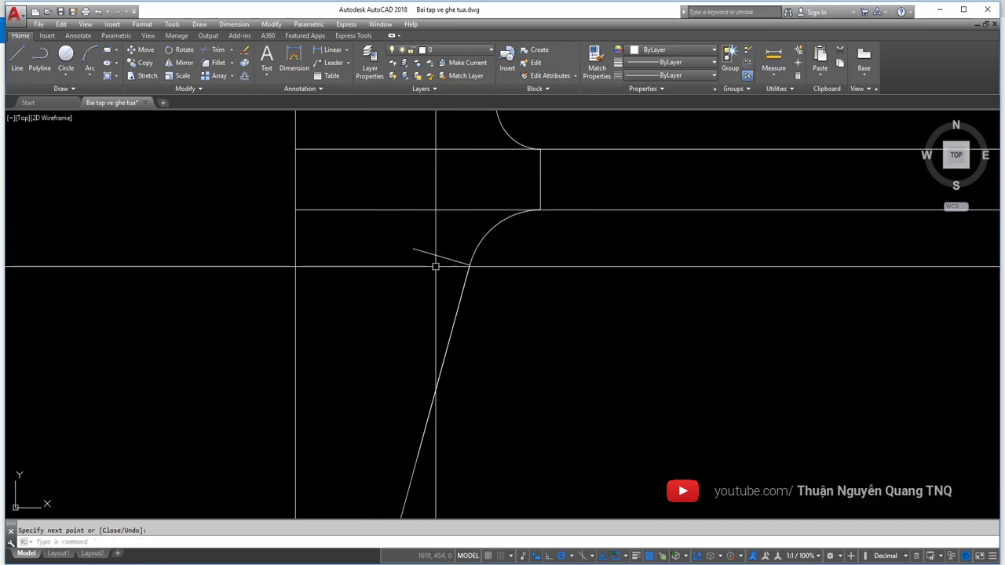
left_click(435, 265)
left_click(429, 274)
- Glance at the reference sheet in Photos and come back to the AutoCAD drawing
key("alt+Tab")
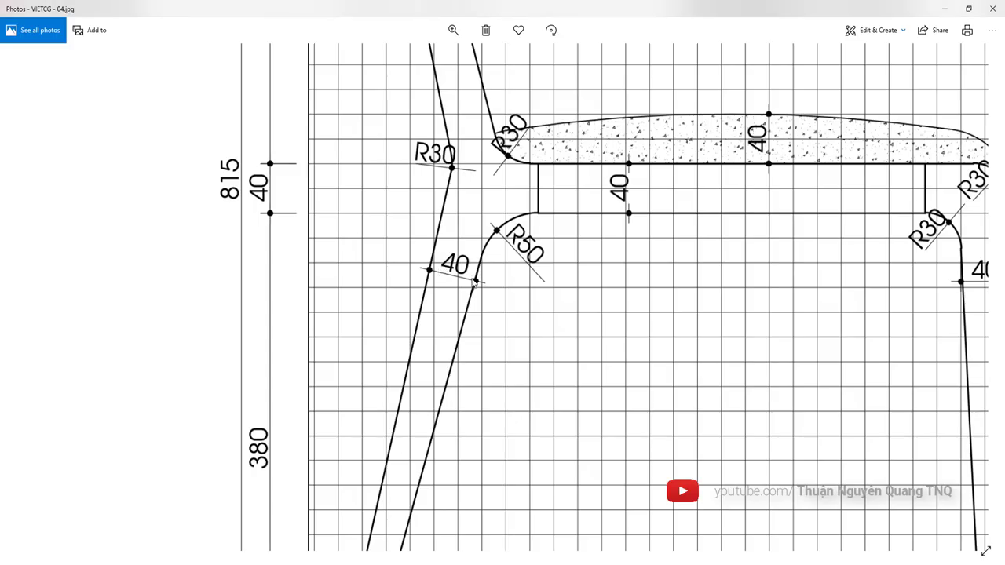
key("alt+Tab")
left_click(430, 253)
scroll(436, 249, "down", 3)
key("Escape")
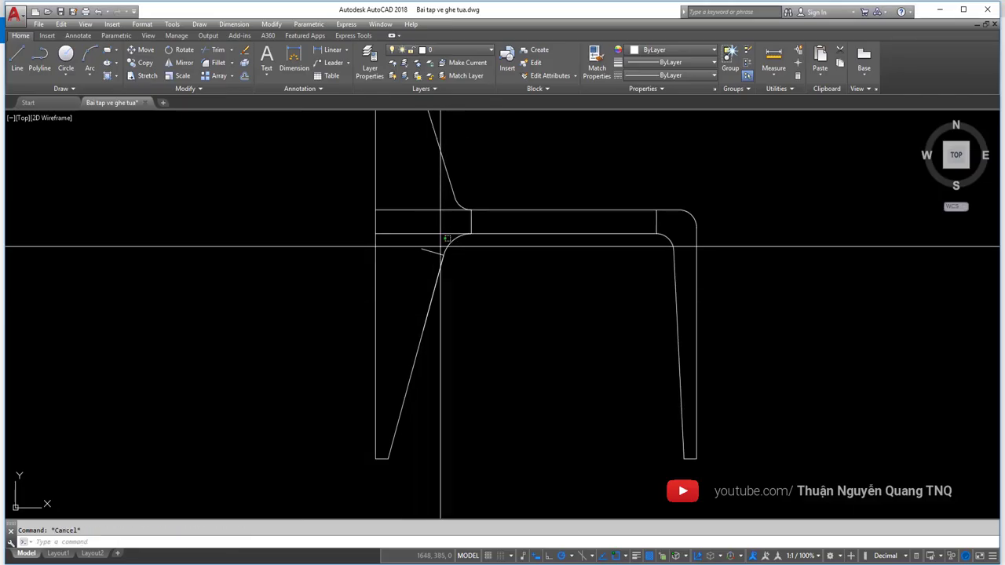
- Draw a line along the slanted front leg from its bottom-left corner, then recheck the reference
key("l")
key("space")
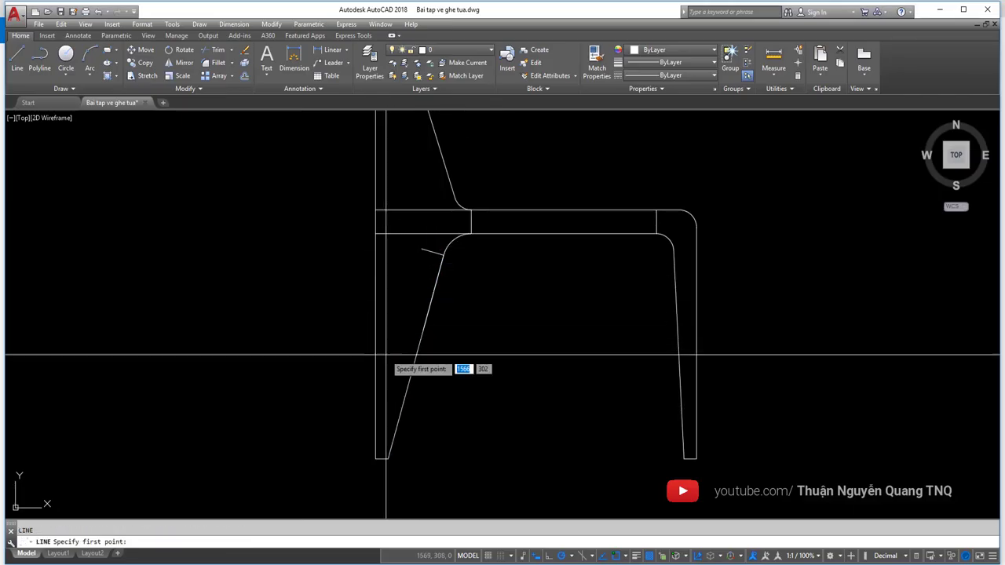
left_click(377, 458)
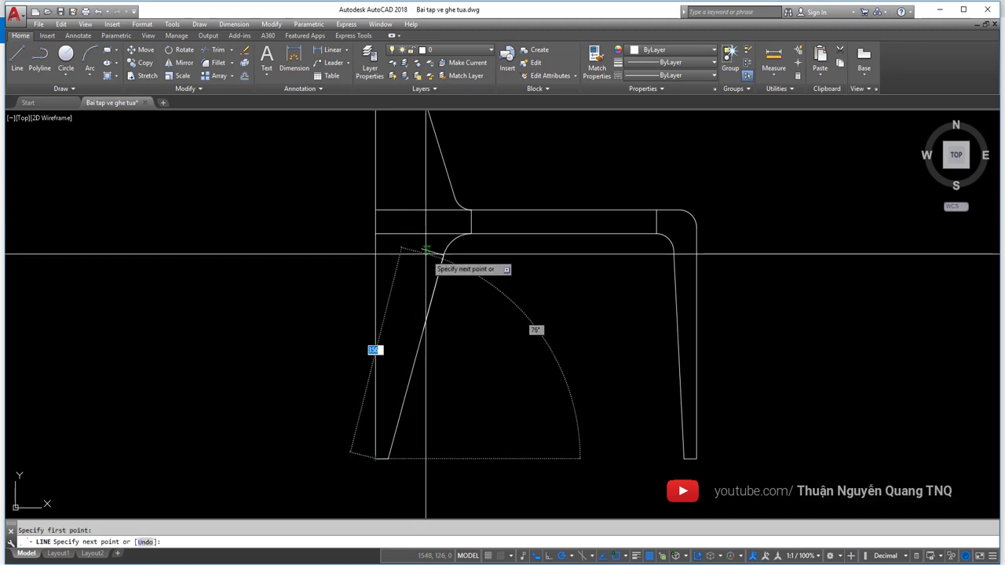
left_click(423, 250)
key("Escape")
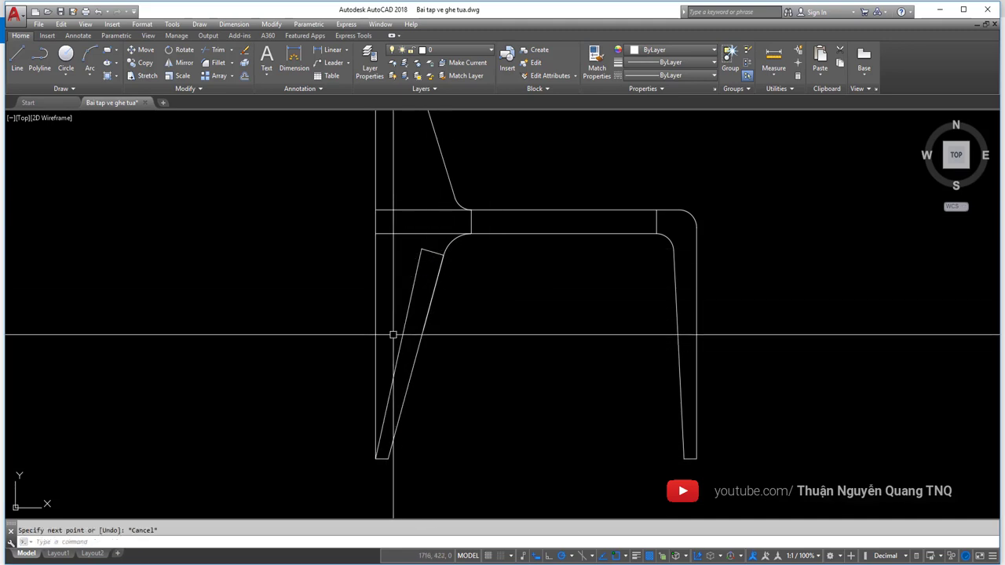
scroll(388, 326, "down", 2)
scroll(410, 285, "up", 5)
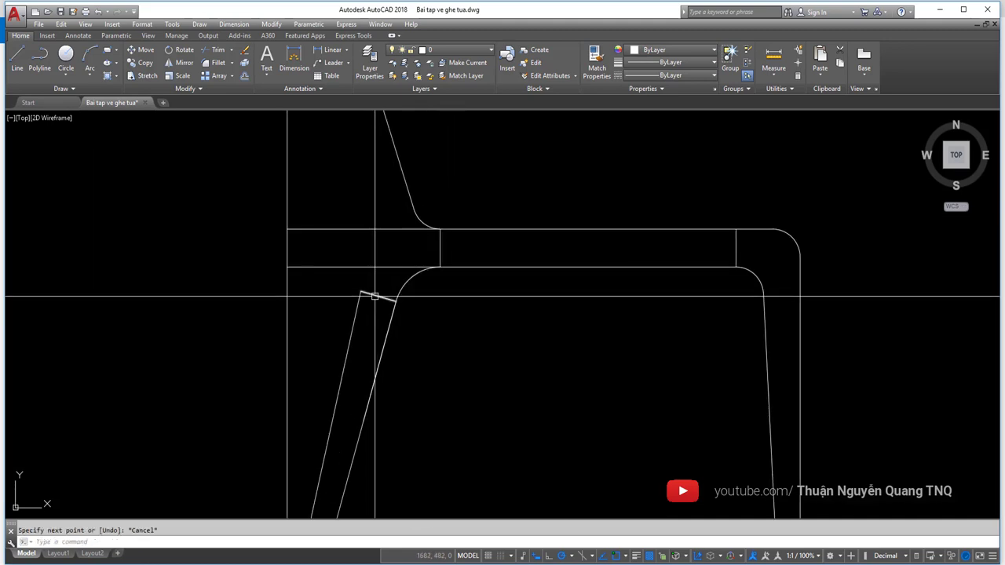
key("alt+Tab")
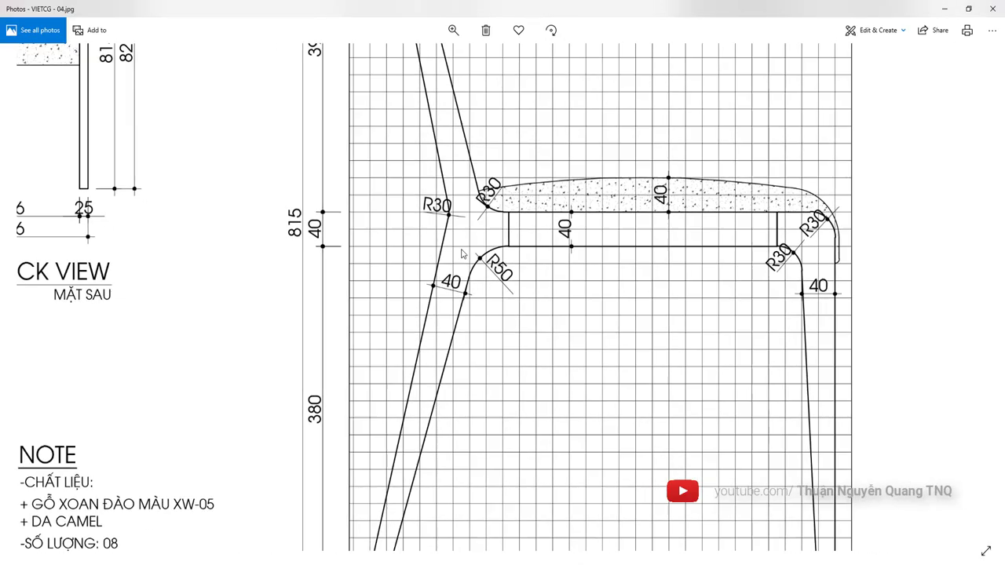
- Zoom over the reference's seat-leg junction and 560 base dimensions, then bring AutoCAD's backrest area into view
scroll(462, 254, "down", 2)
scroll(462, 267, "down", 2)
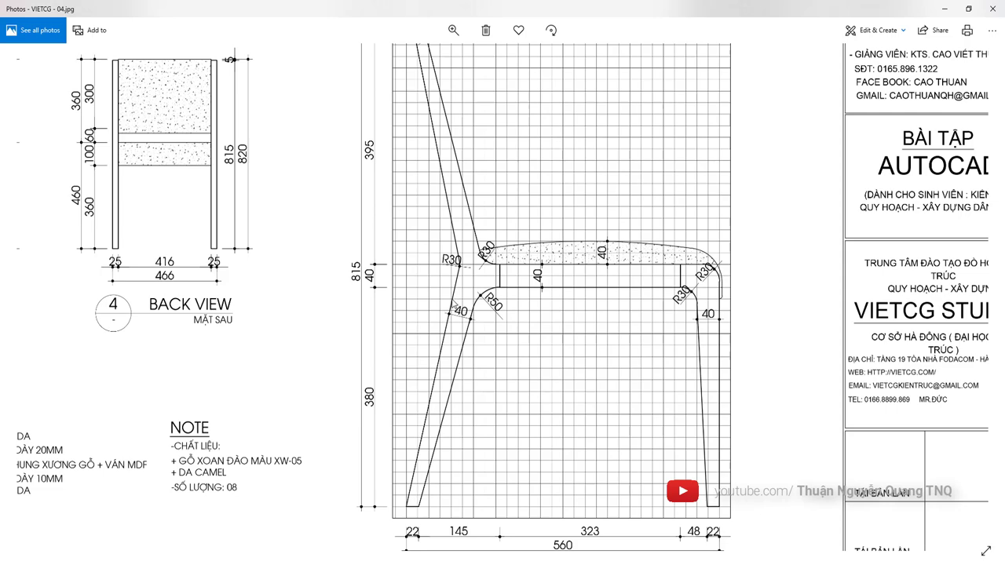
scroll(453, 299, "up", 2)
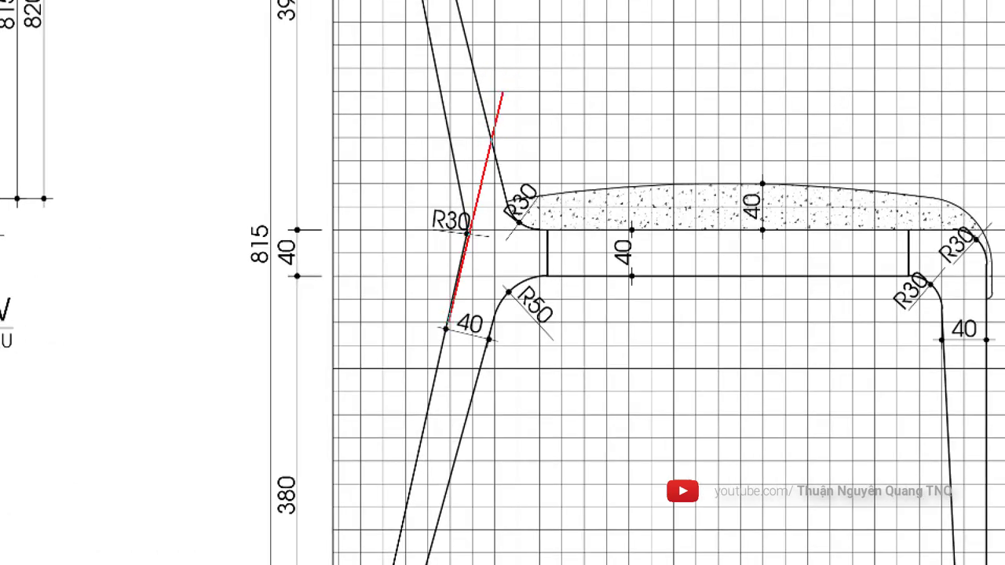
scroll(468, 378, "down", 1)
scroll(468, 379, "down", 1)
key("alt+Tab")
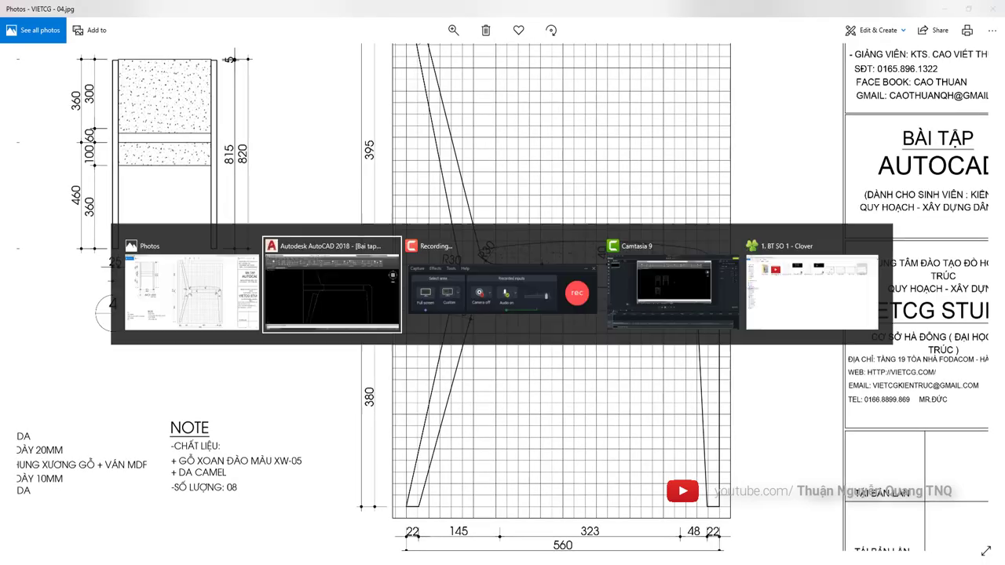
middle_click_drag(433, 236, 431, 329)
- Draw a slanted guide line across the backrest and front leg
type("l")
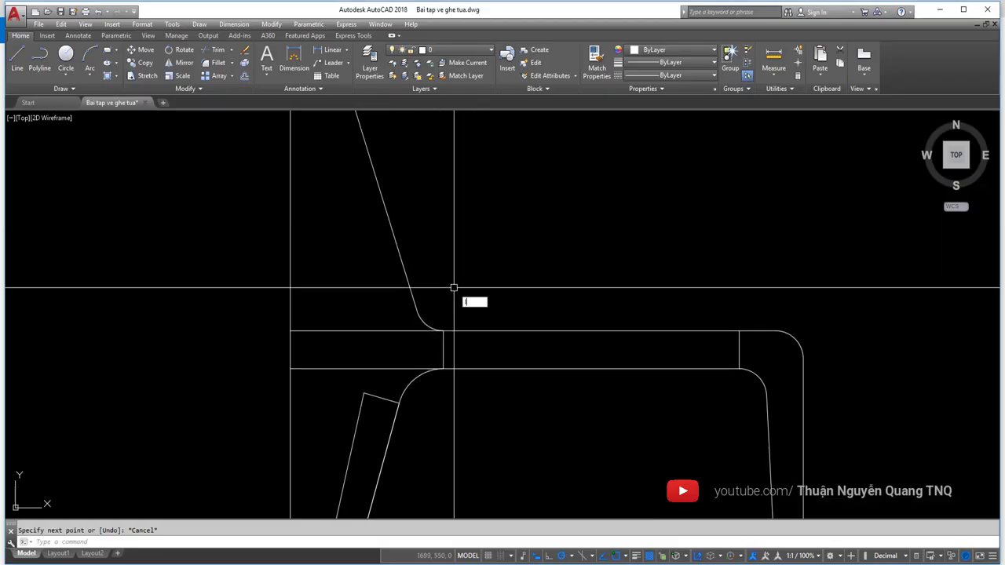
key("Return")
left_click(249, 160)
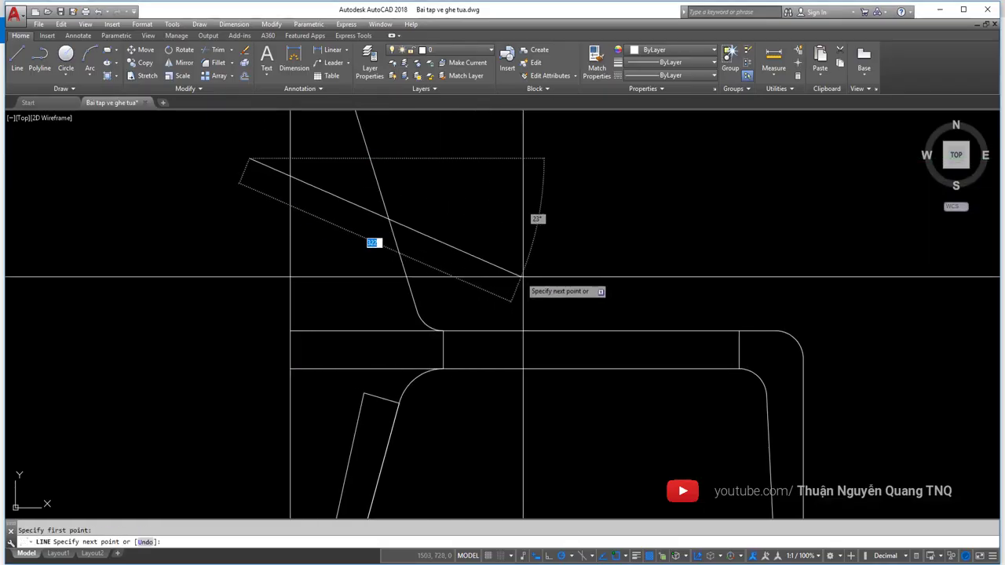
left_click(581, 305)
key("Return")
left_click(497, 245)
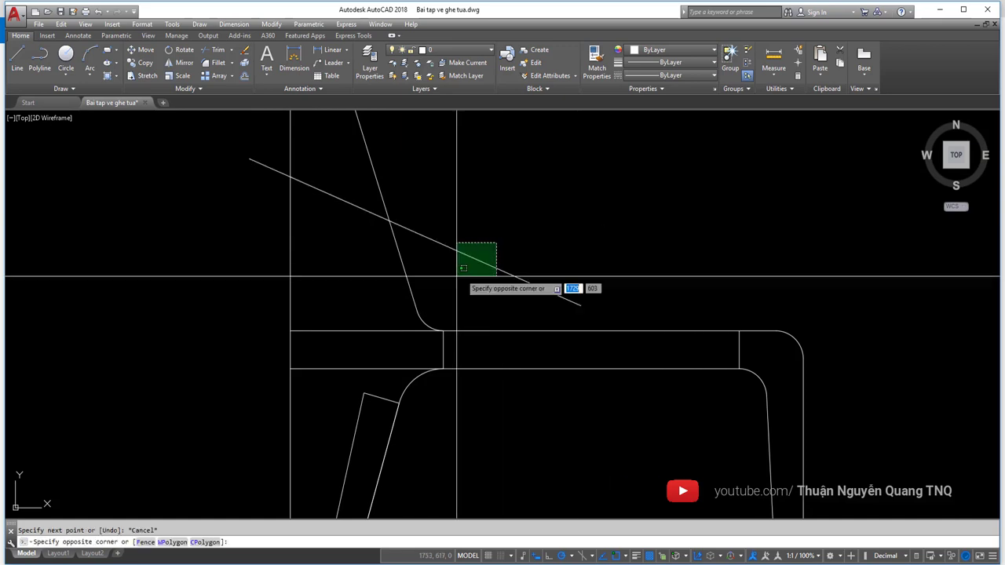
left_click(456, 279)
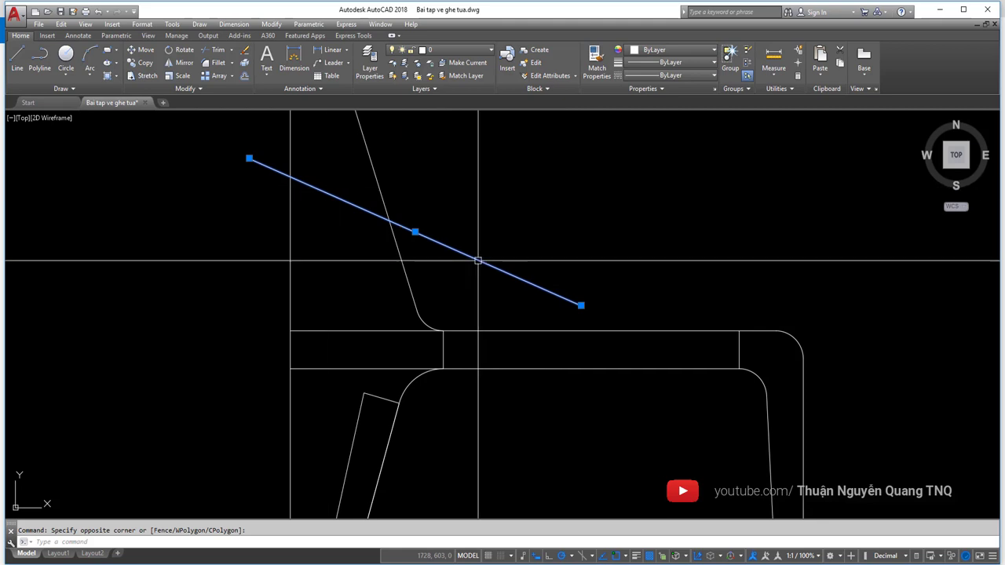
key("Escape")
left_click(455, 224)
left_click(296, 215)
key("Escape")
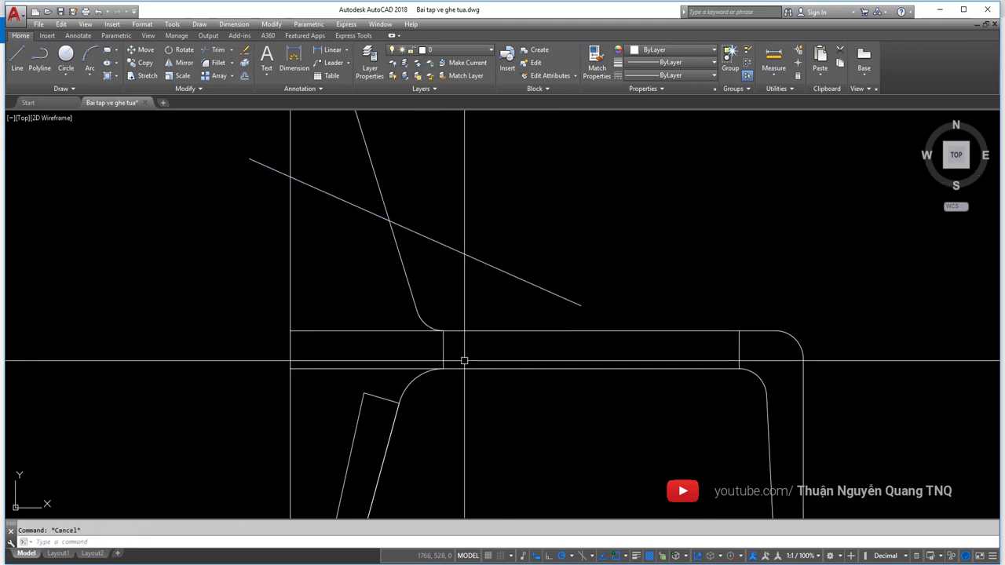
middle_click_drag(464, 359, 472, 351)
- Extend the front leg's left edge up to the slanted guide line
type("a")
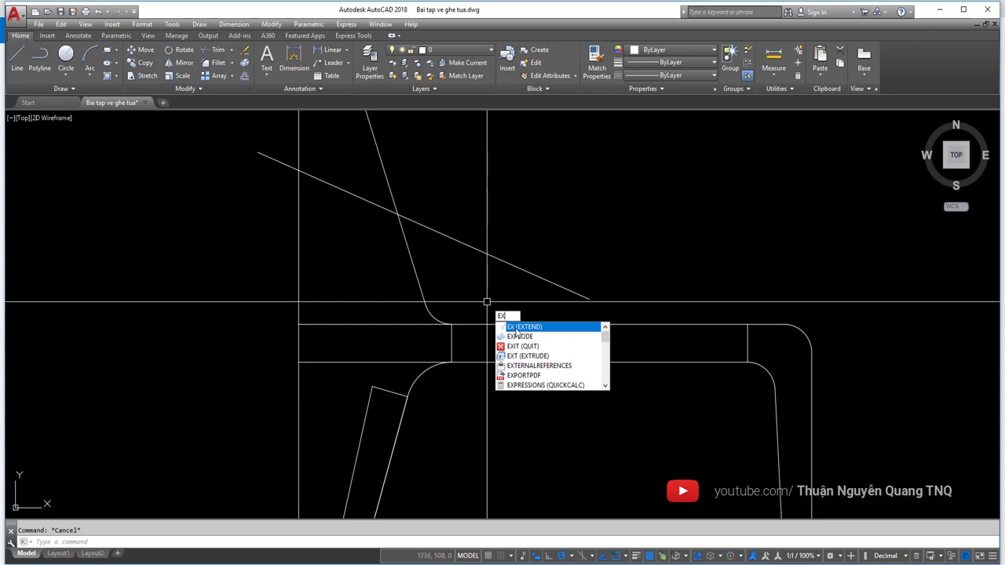
left_click(526, 328)
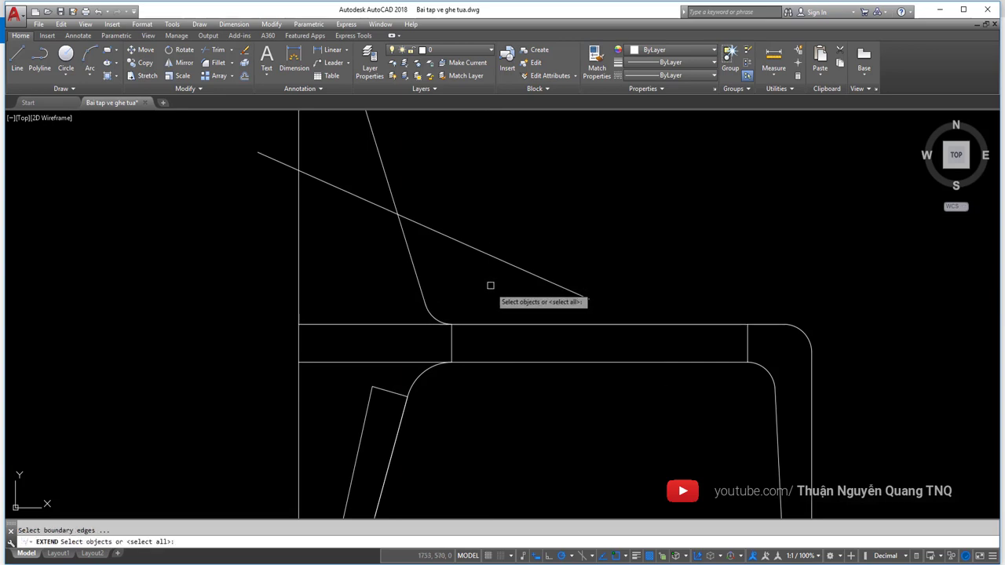
left_click(463, 243)
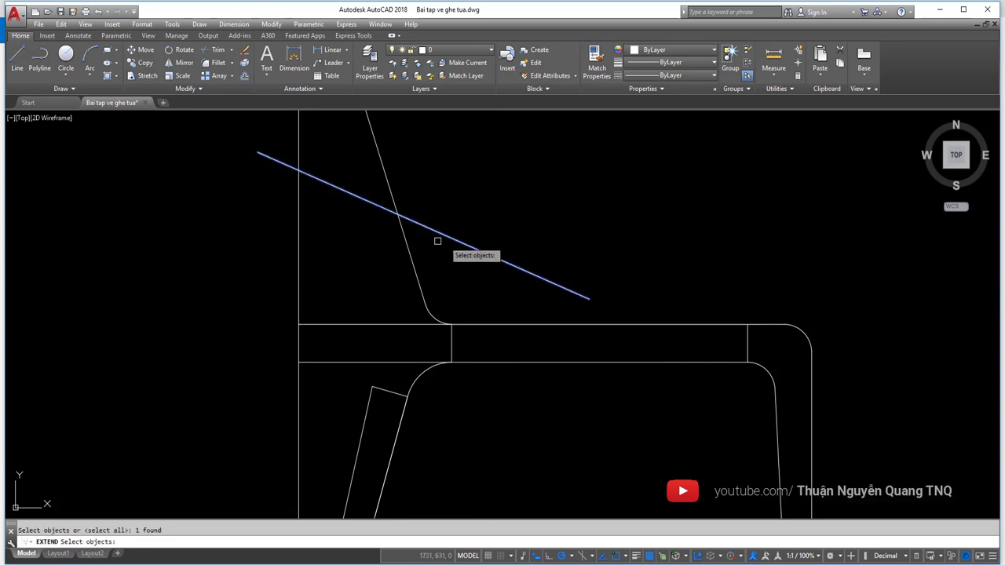
key("Return")
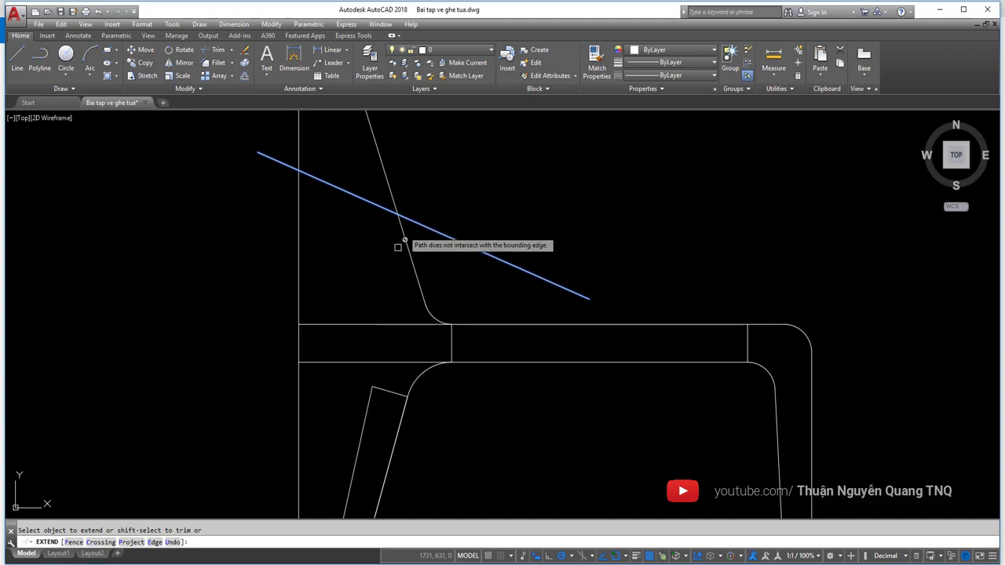
left_click(365, 398)
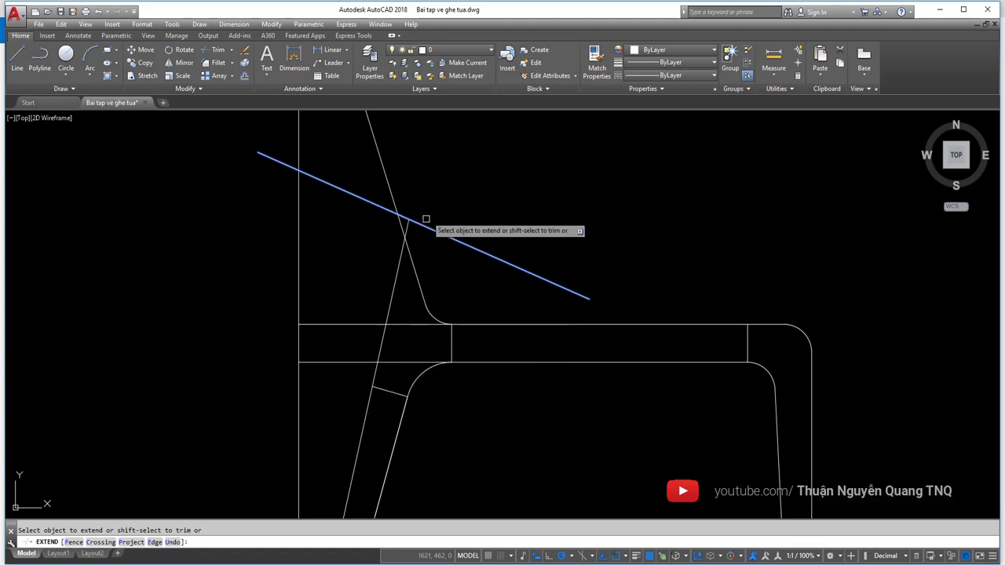
key("Return")
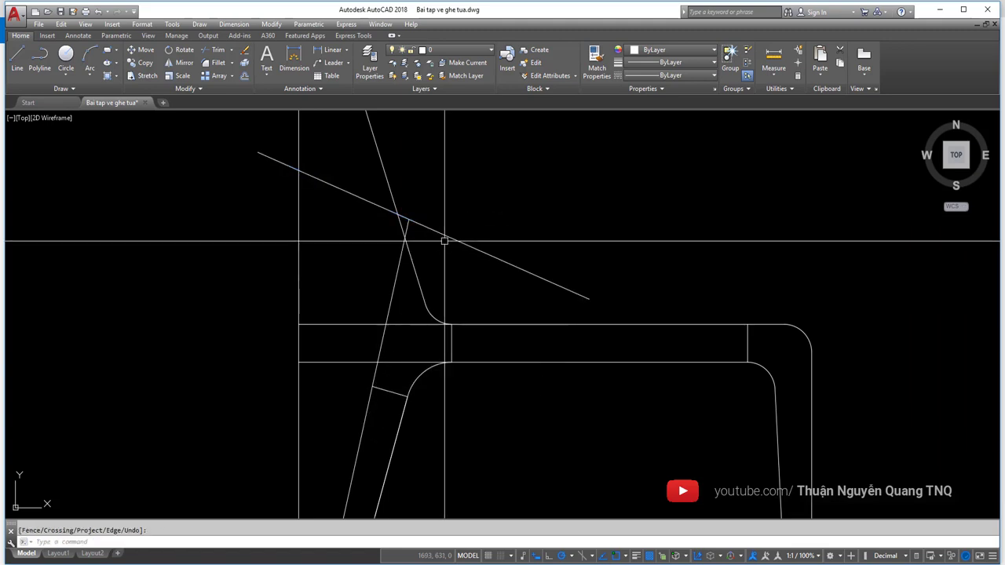
scroll(406, 330, "down", 2)
scroll(458, 269, "down", 3)
scroll(474, 218, "up", 3)
- Select the slanted guide line in preparation for erasing it
left_click(474, 219)
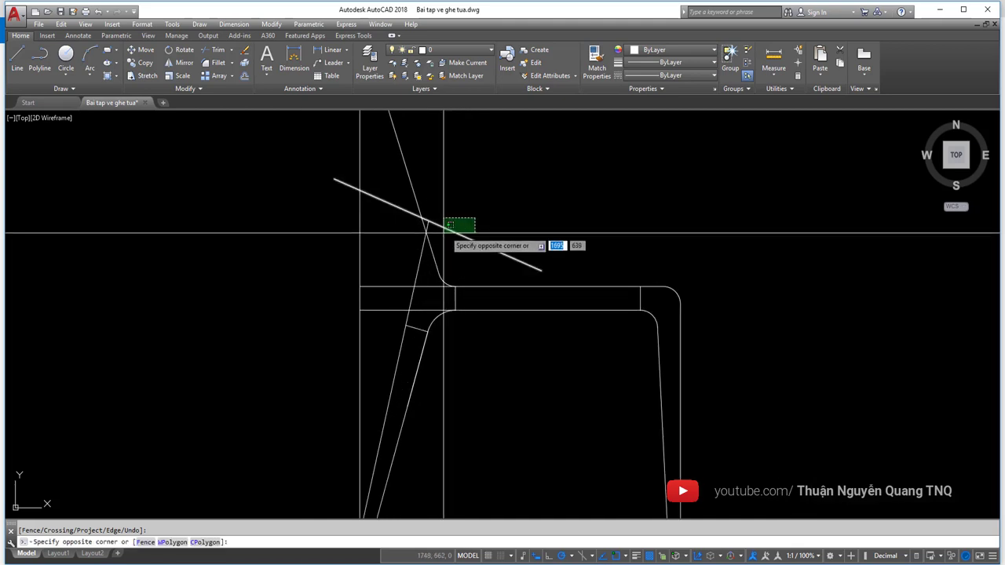
left_click(445, 233)
type("e")
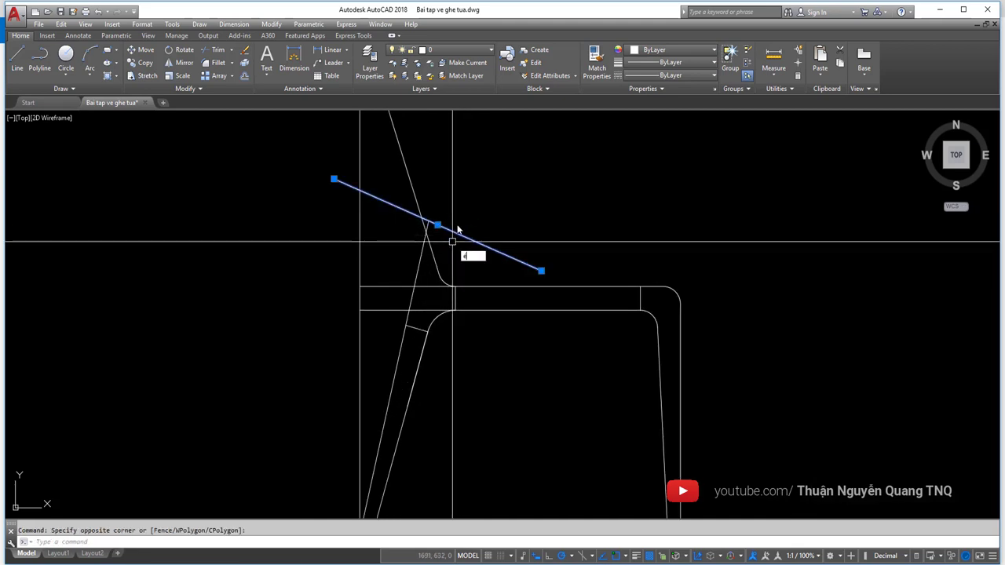
key("Return")
key("Escape")
left_click(460, 218)
left_click(445, 243)
- Erase the slanted guide line with ERASE
type("e")
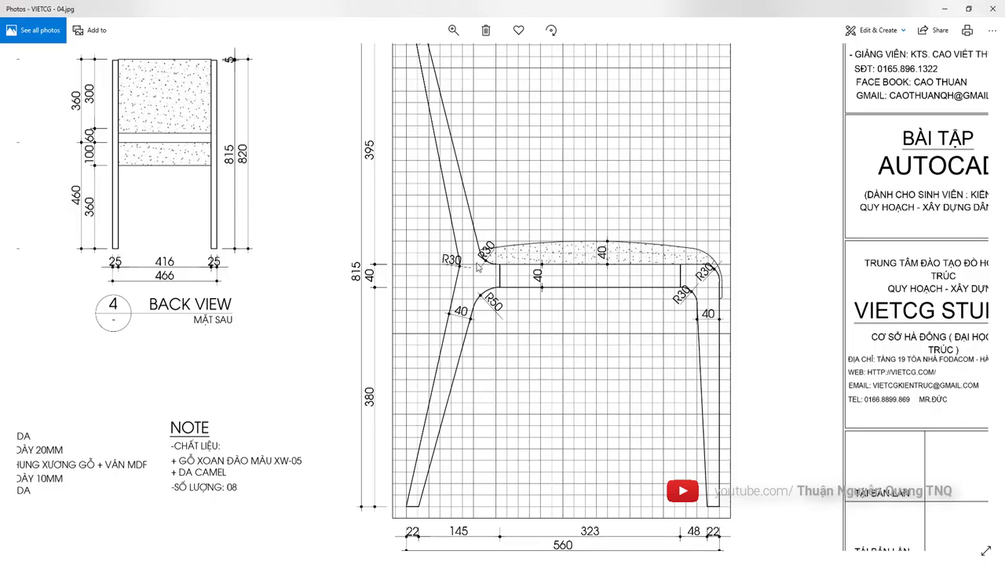
scroll(477, 268, "up", 2)
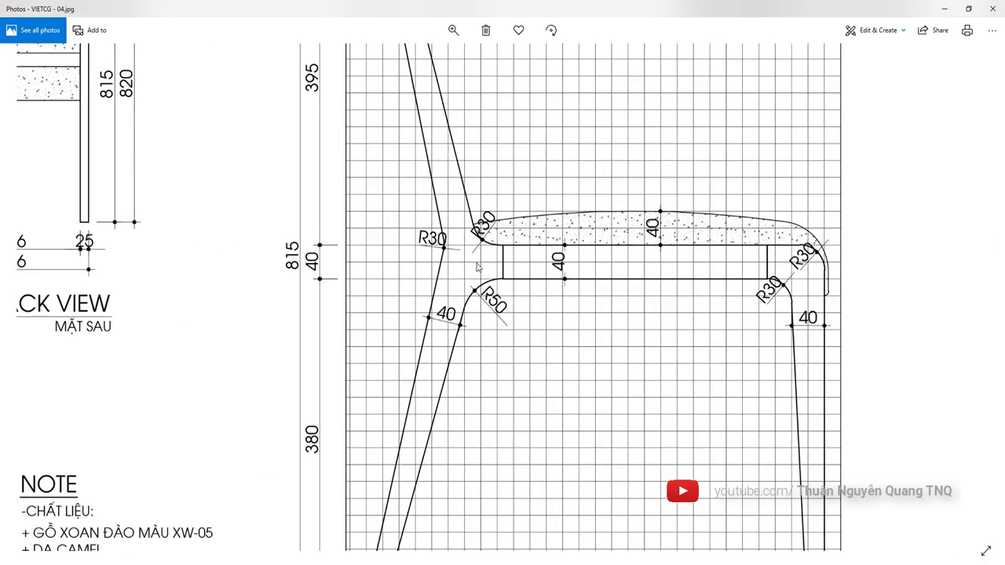
scroll(464, 317, "down", 2)
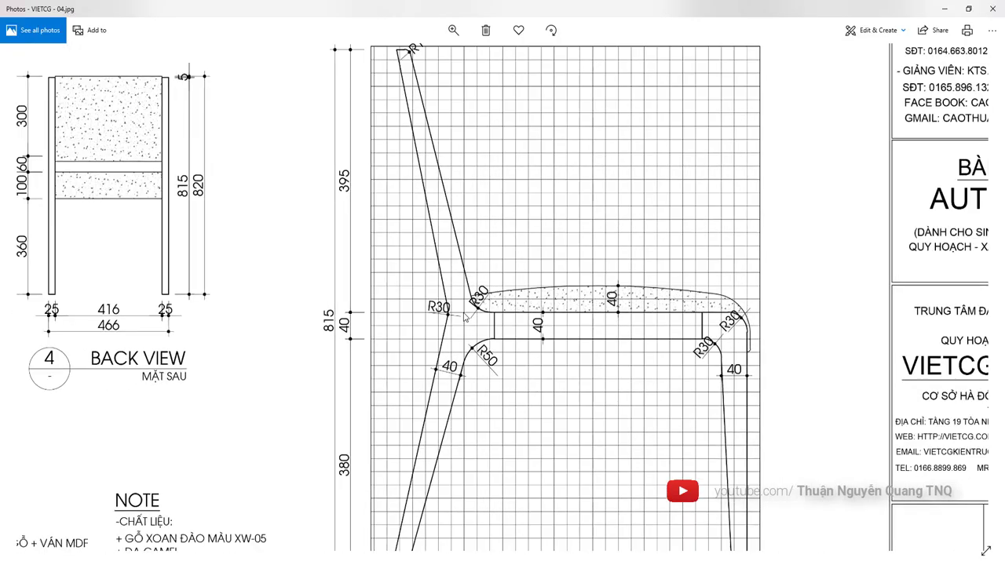
key("alt+Tab")
scroll(416, 287, "up", 2)
scroll(416, 235, "down", 4)
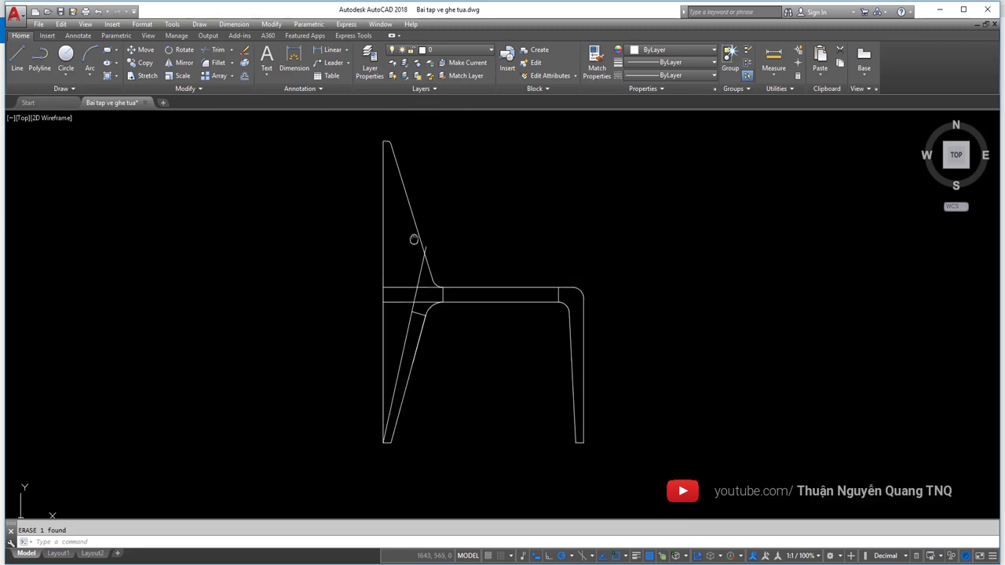
scroll(415, 304, "up", 2)
scroll(415, 305, "up", 1)
scroll(402, 302, "down", 1)
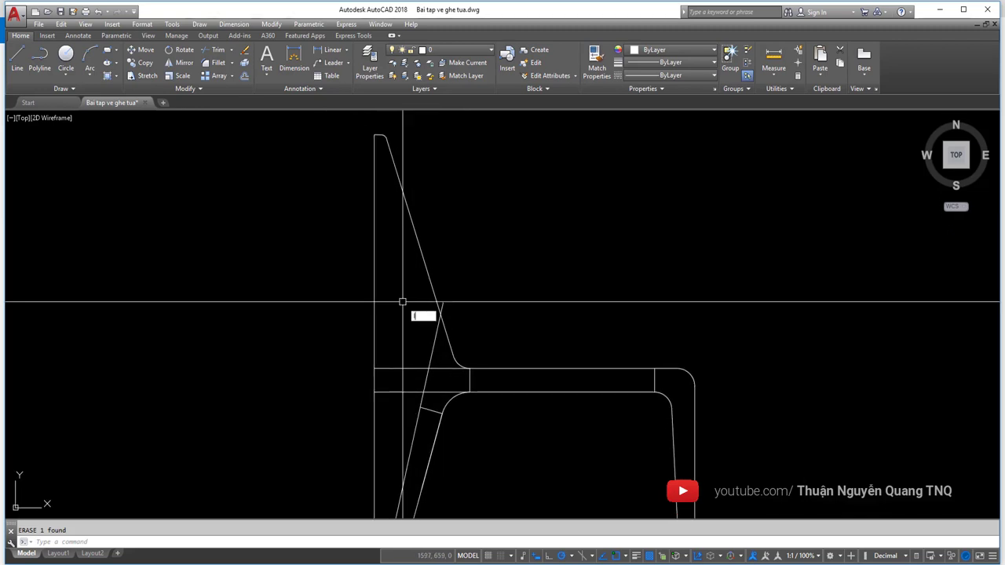
- Draw the second backrest edge from the backrest's top corner down to the seat, then recheck the reference
type("l")
key("Return")
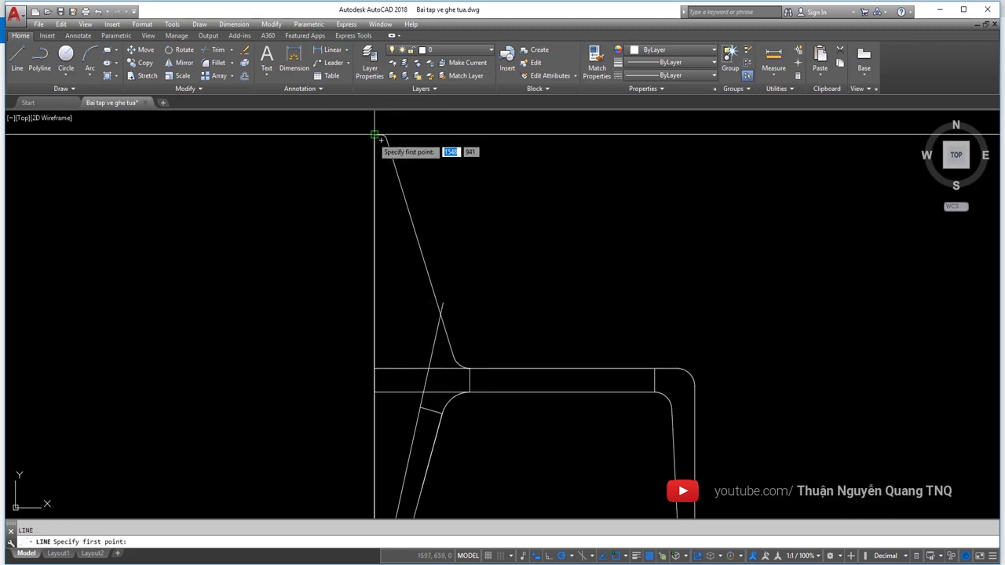
left_click(375, 135)
left_click(428, 366)
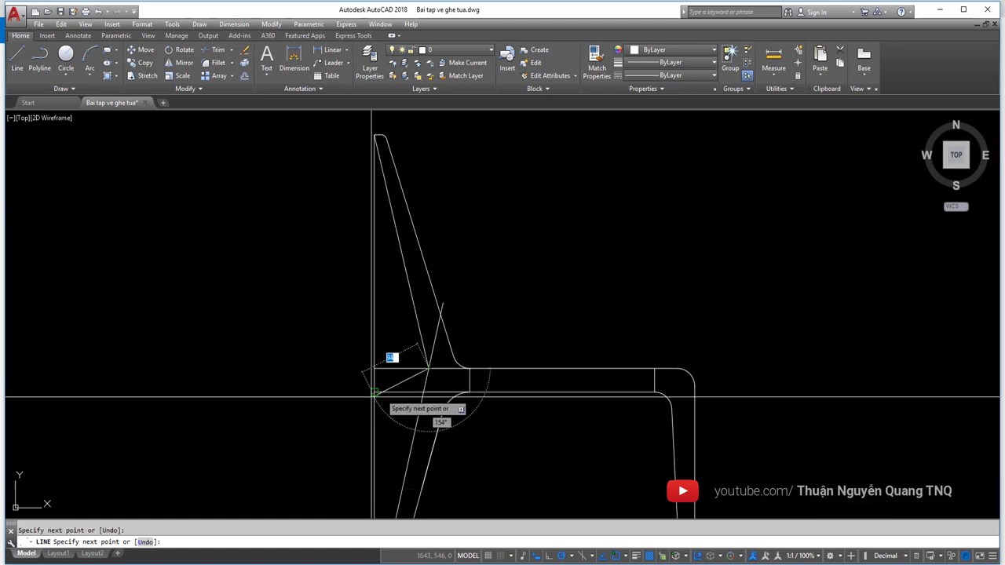
key("Escape")
scroll(426, 357, "up", 2)
scroll(431, 253, "down", 2)
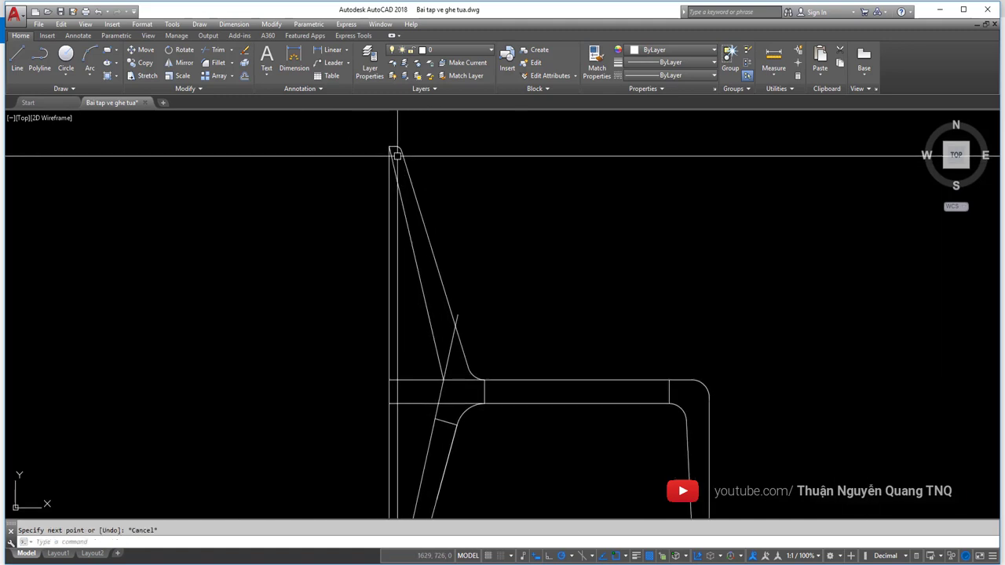
key("alt+Tab")
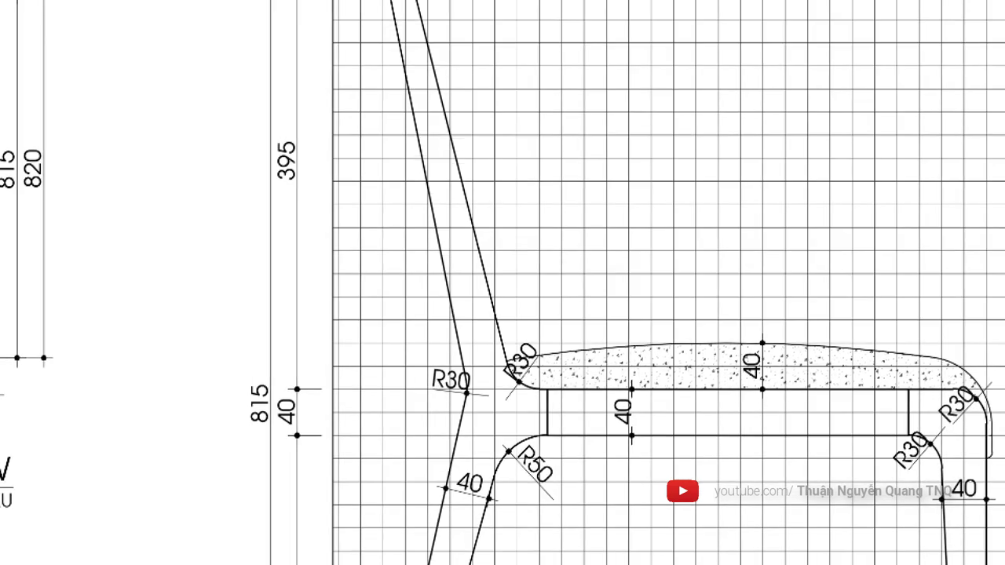
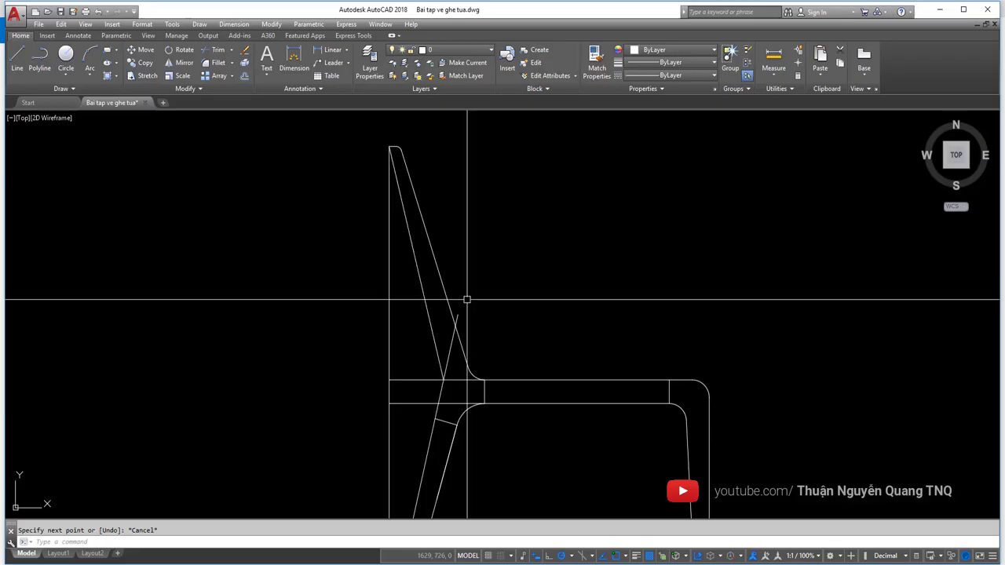
- Compare the seat joint with the chair reference image and pan to the seat-leg corner
scroll(444, 381, "up", 2)
scroll(430, 383, "up", 2)
left_click(416, 383)
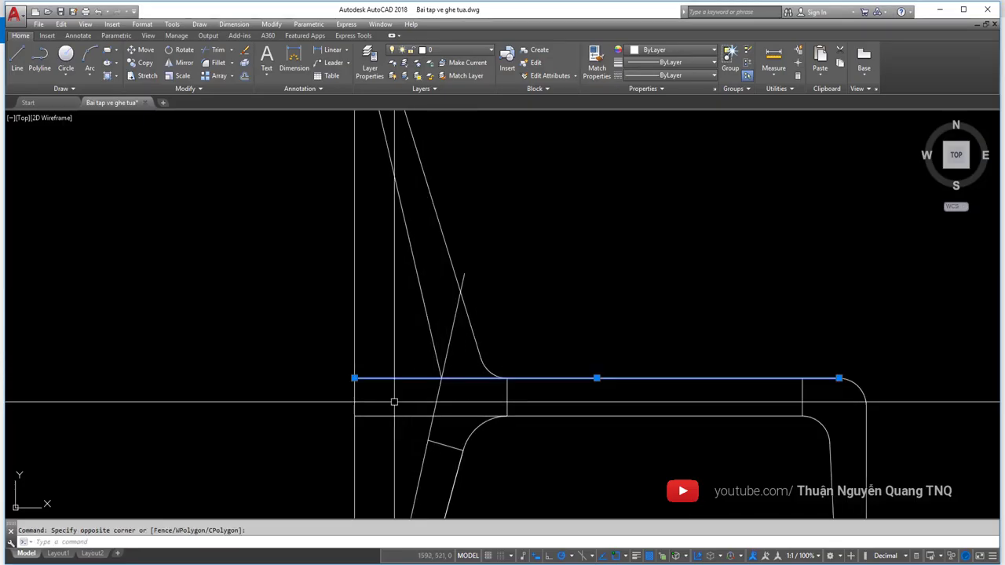
key("Escape")
key("alt+Tab")
key("alt+Tab")
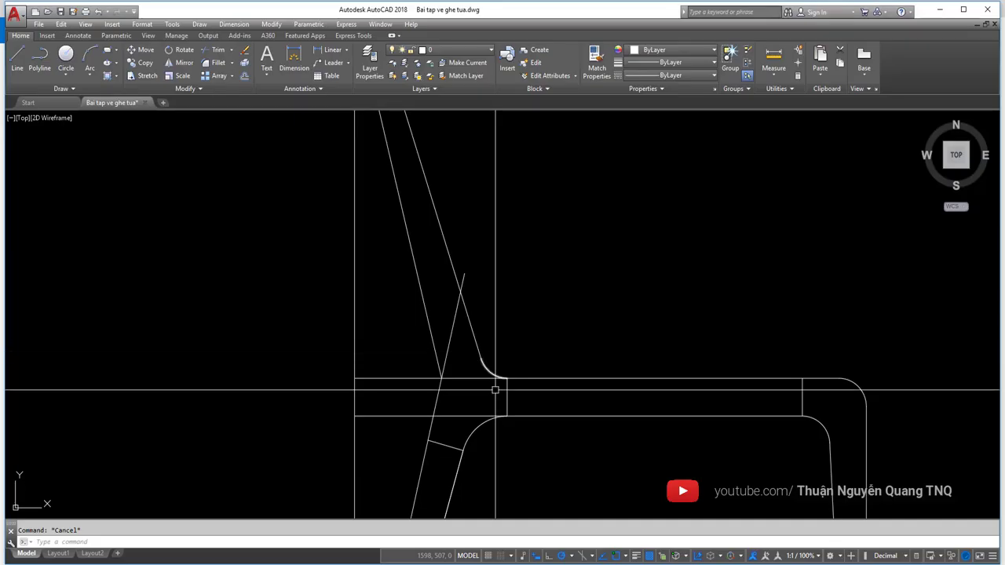
scroll(496, 388, "up", 1)
middle_click_drag(493, 403, 493, 342)
type("tr")
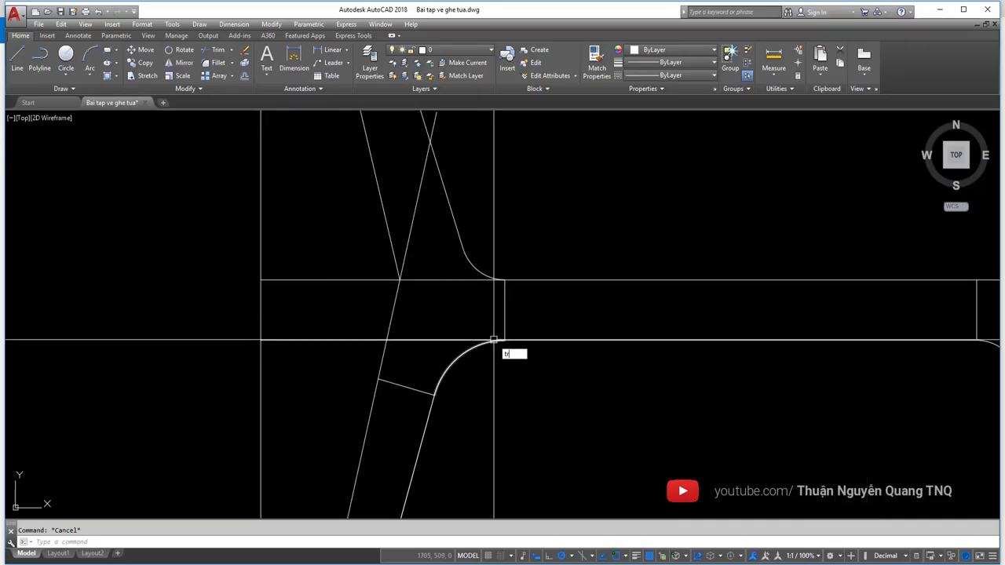
- Trim the overhanging seat line ends back to the seat and backrest cutting edges
key("Return")
left_click(534, 403)
left_click(476, 281)
key("Return")
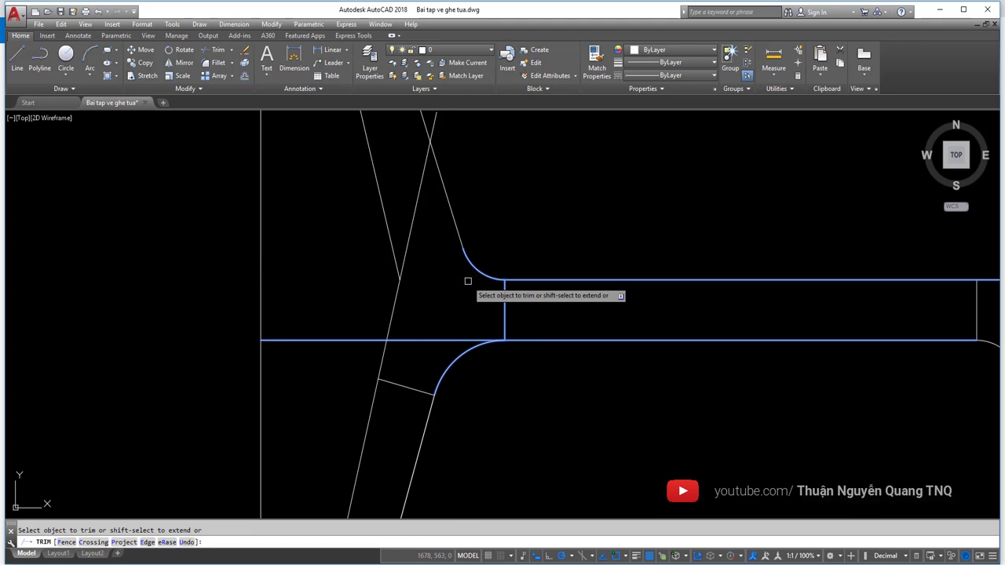
key("Return")
scroll(466, 329, "down", 5)
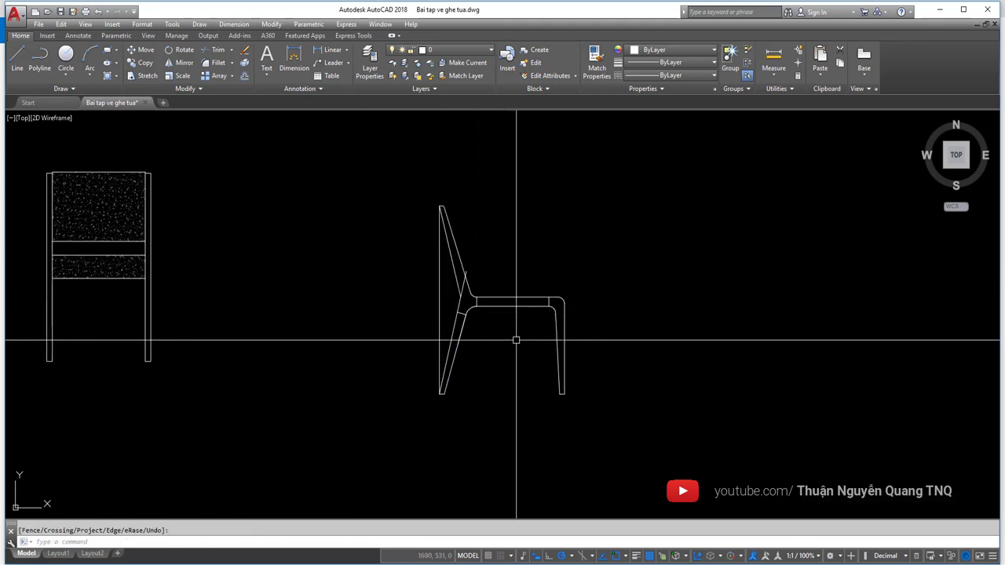
scroll(534, 306, "up", 4)
key("alt+Tab")
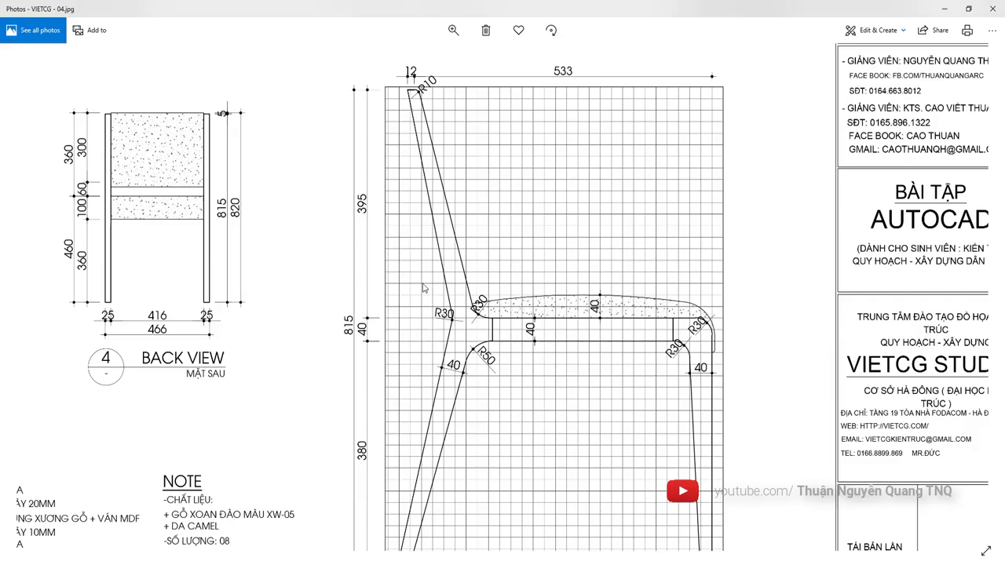
scroll(440, 322, "up", 4)
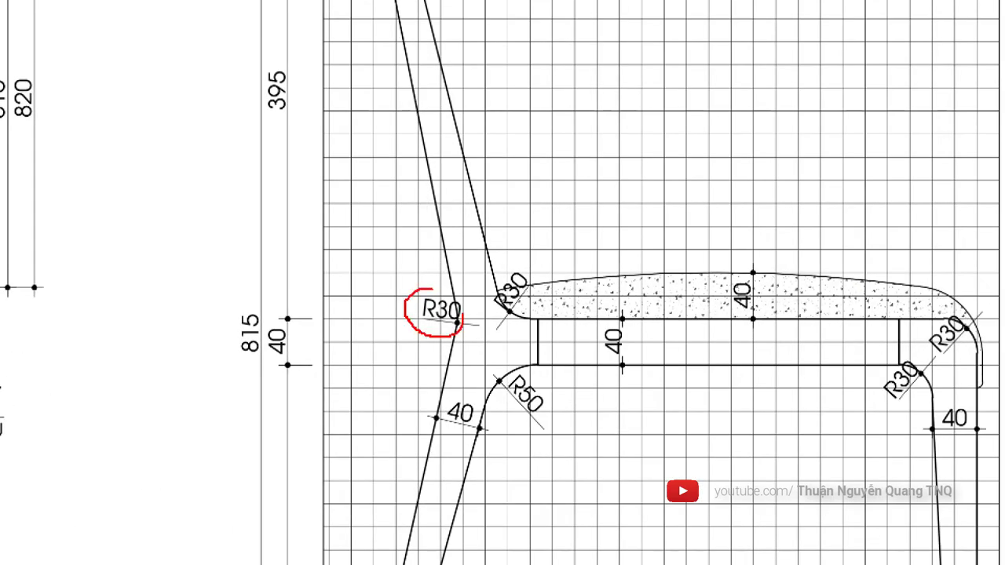
scroll(441, 322, "down", 4)
- Fillet the slanted rear leg and backrest lines into a radius-30 rounded corner
key("alt+Tab")
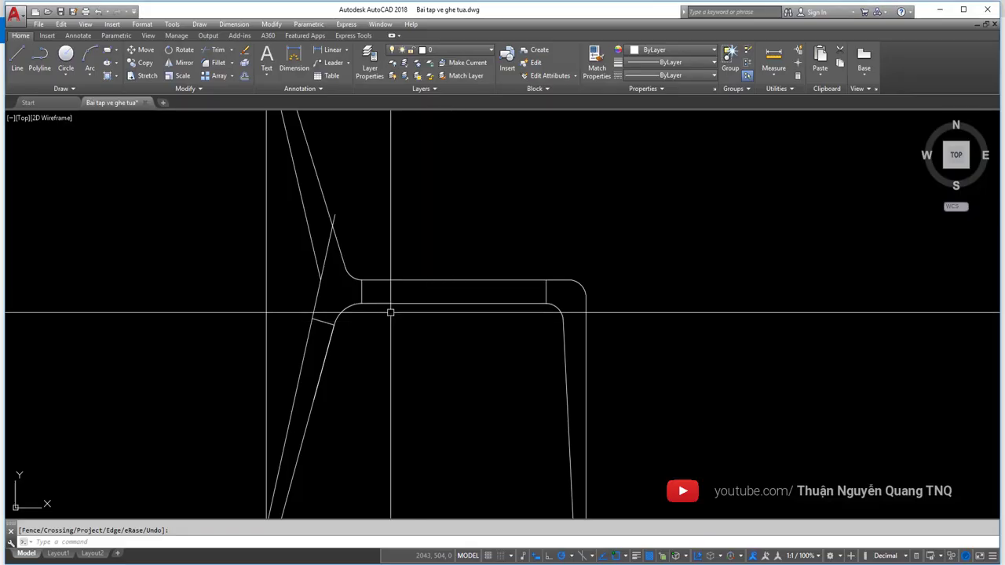
scroll(377, 298, "up", 3)
scroll(330, 269, "up", 2)
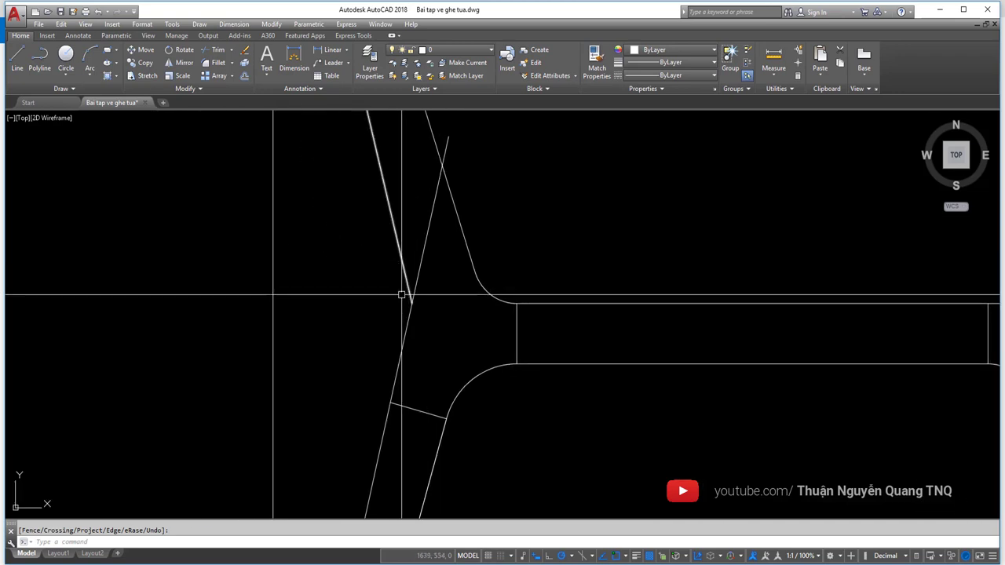
scroll(404, 291, "up", 2)
scroll(410, 280, "up", 1)
scroll(384, 314, "down", 3)
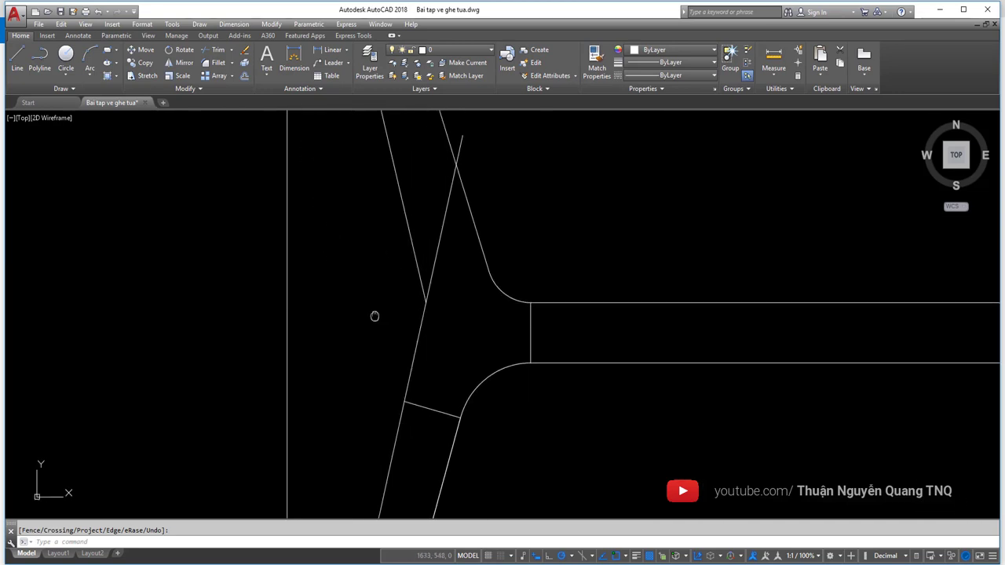
key("Escape")
type("f")
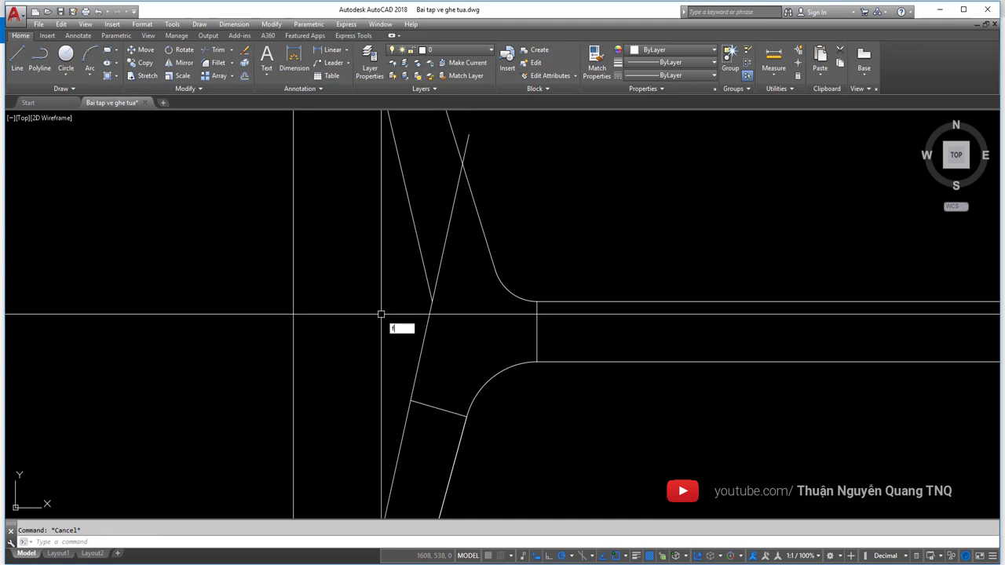
key("Return")
type("r")
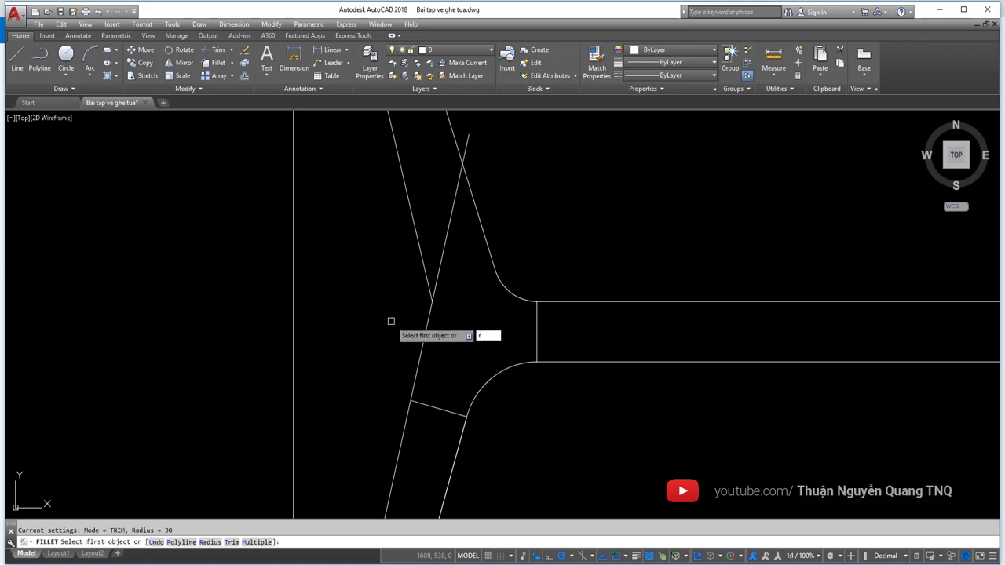
key("Return")
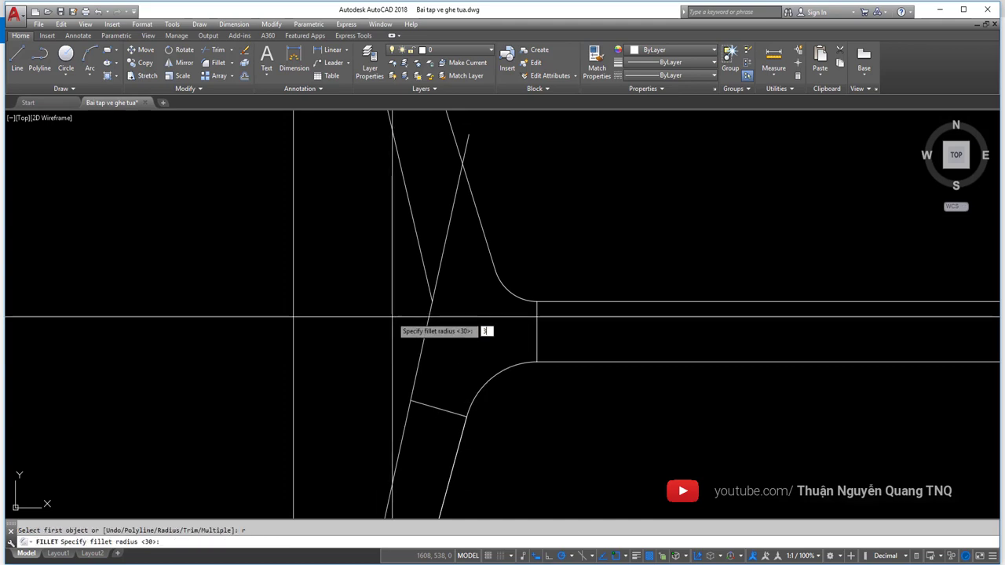
key("Return")
left_click(428, 320)
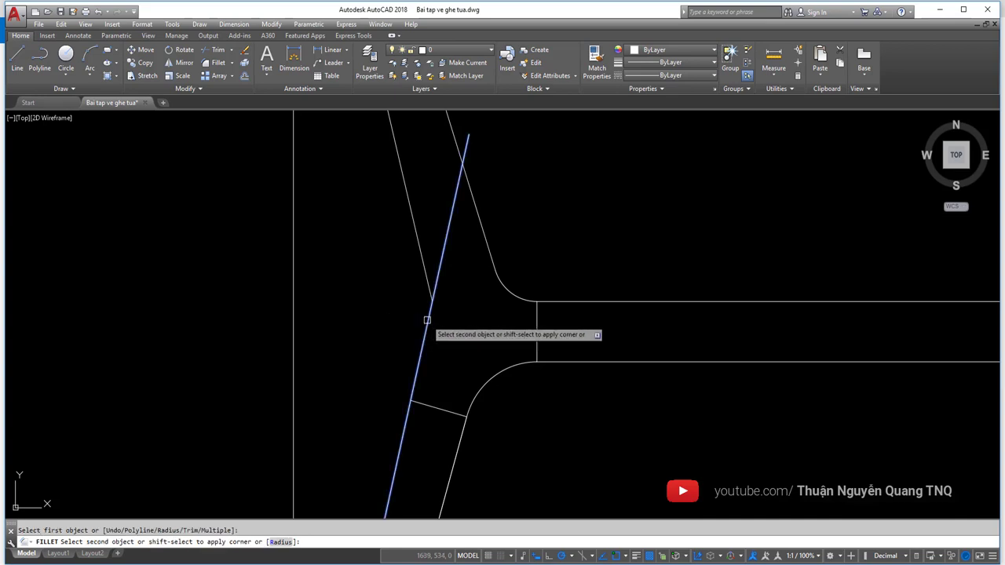
left_click(424, 276)
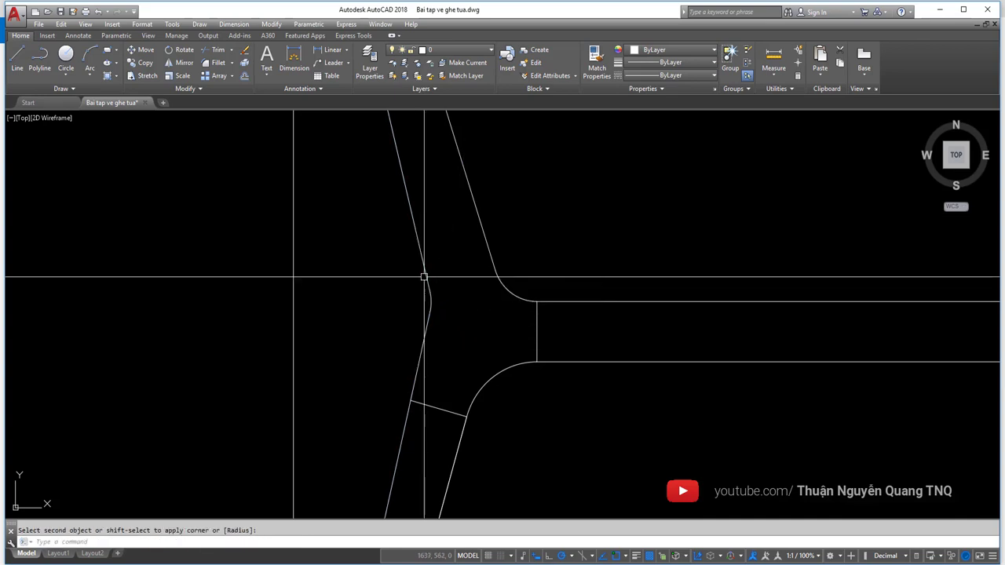
left_click(429, 296)
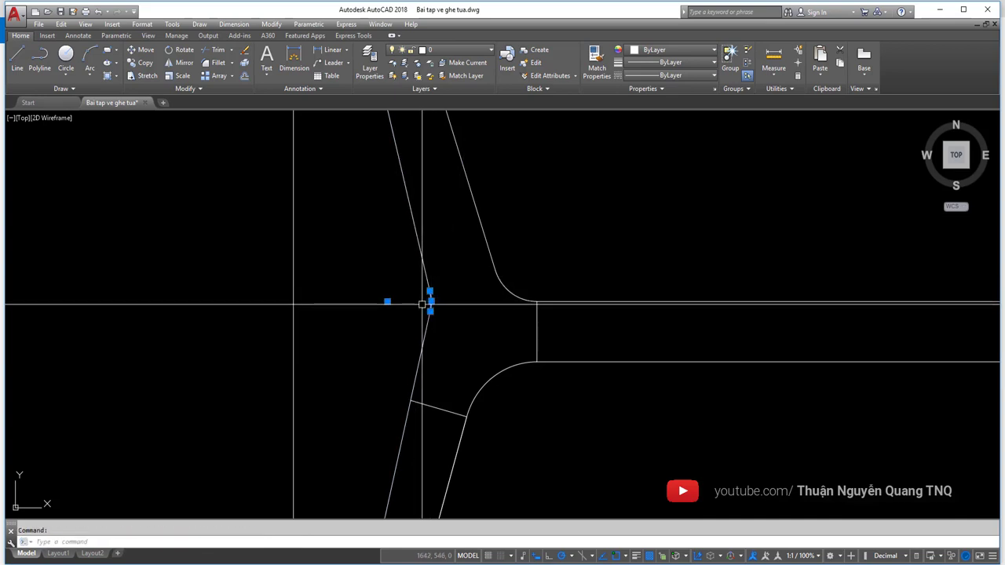
key("Escape")
- Erase the short crossbar inside the rear leg
key("alt+Tab")
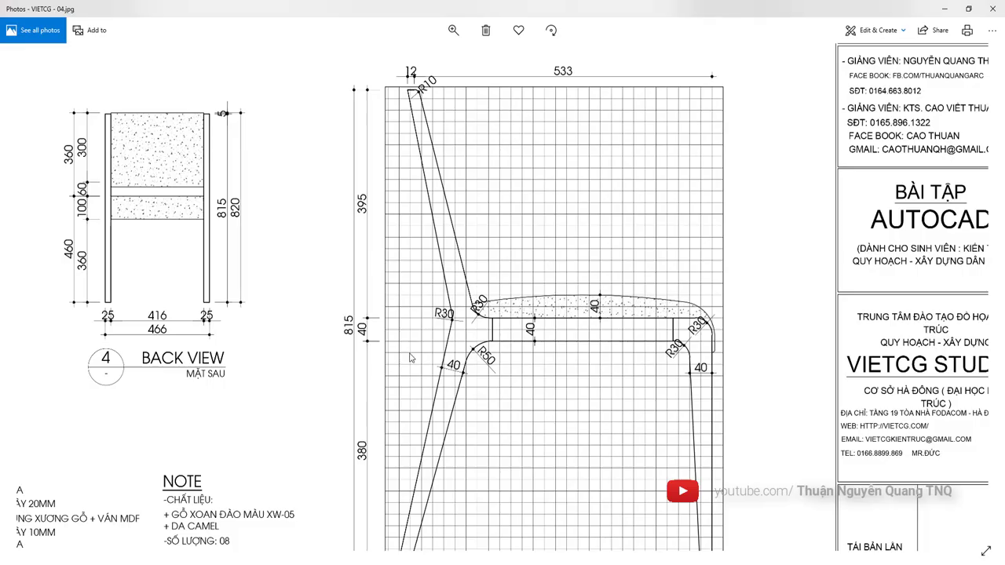
key("alt+Tab")
scroll(450, 377, "up", 5)
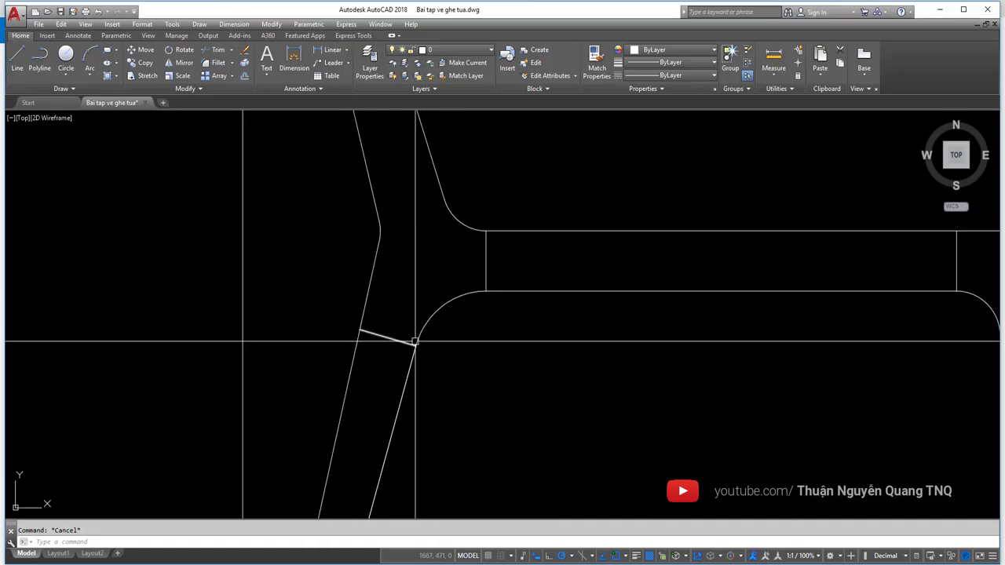
left_click(415, 340)
left_click(396, 351)
key("Escape")
scroll(424, 350, "down", 5)
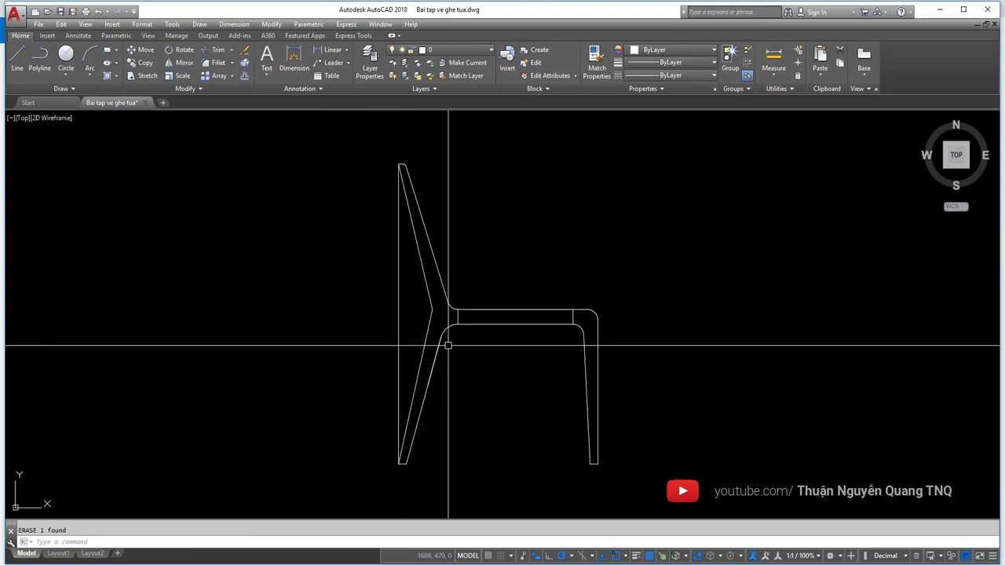
- Erase the left vertical construction line behind the chair outline
key("alt+Tab")
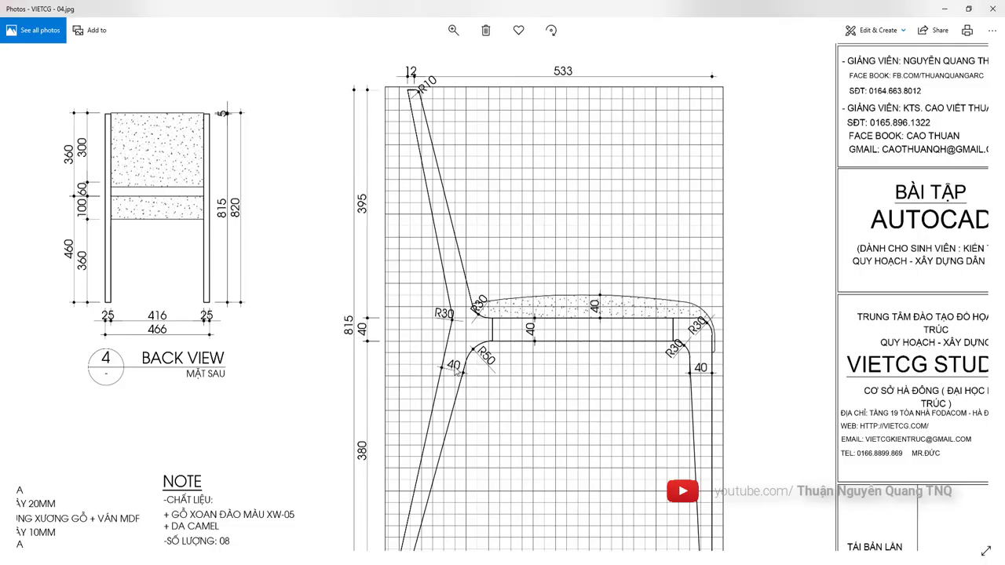
scroll(451, 370, "up", 3)
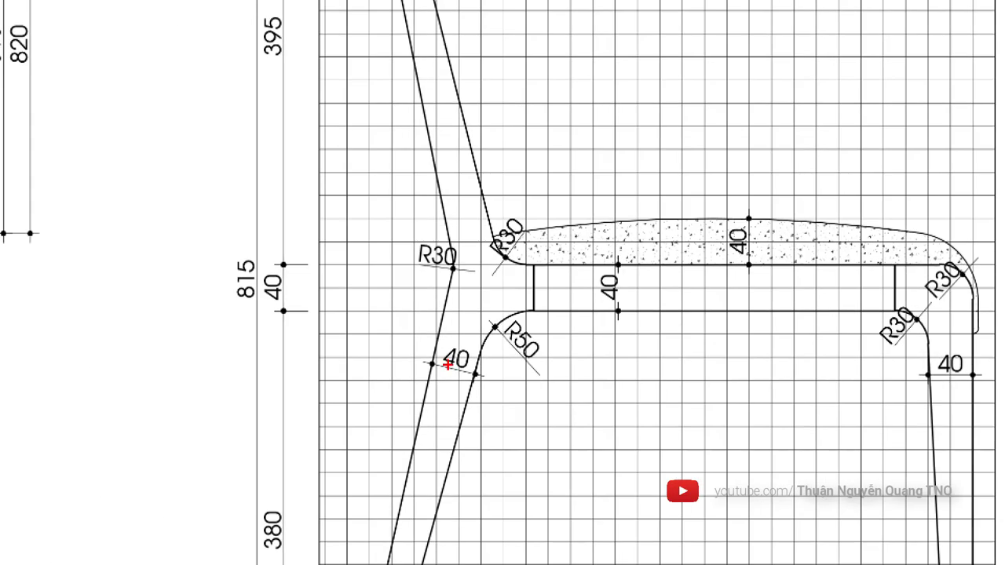
scroll(449, 370, "down", 3)
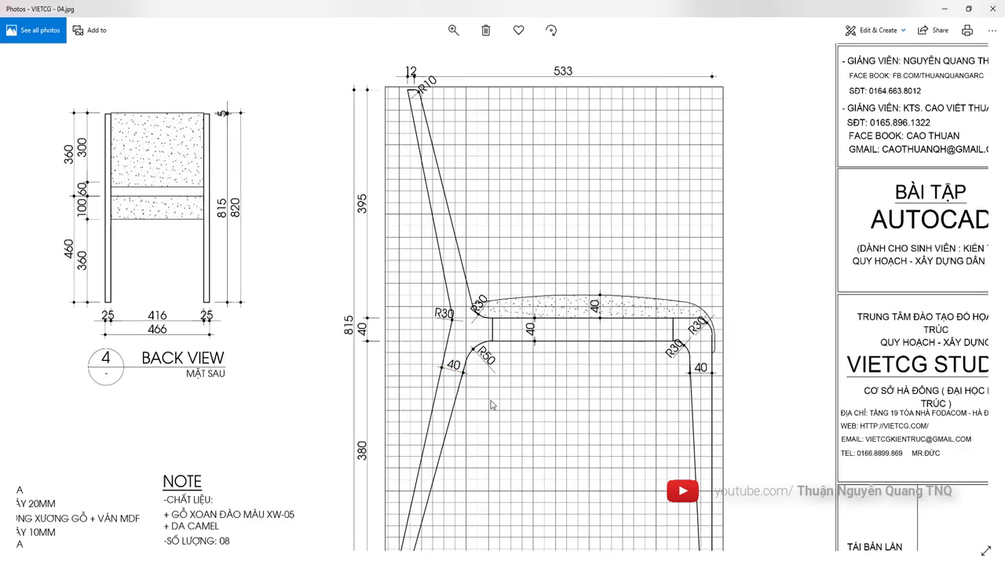
scroll(492, 405, "down", 2)
scroll(492, 405, "down", 2)
key("alt+Tab")
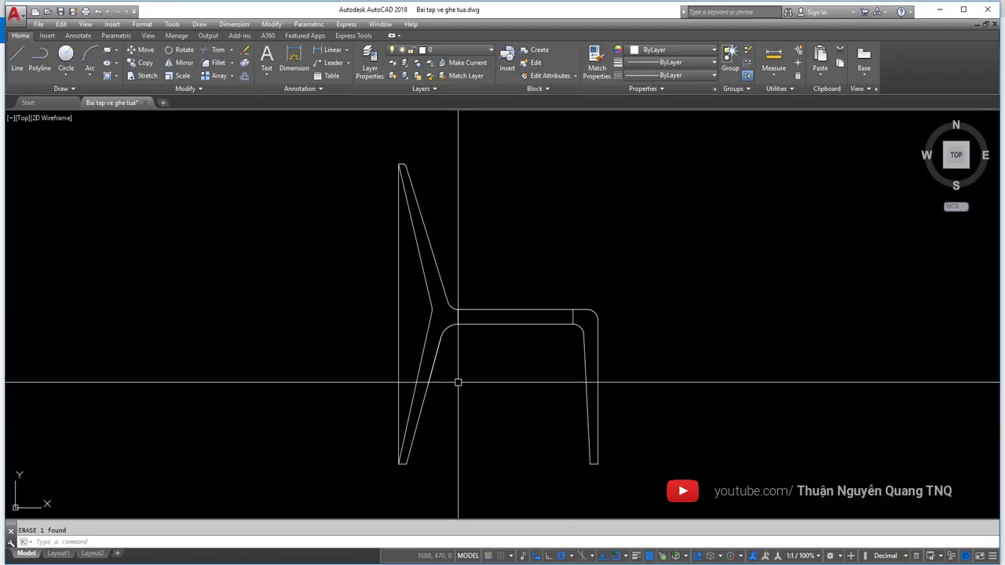
middle_click_drag(458, 382, 473, 363)
left_click(430, 309)
left_click(341, 329)
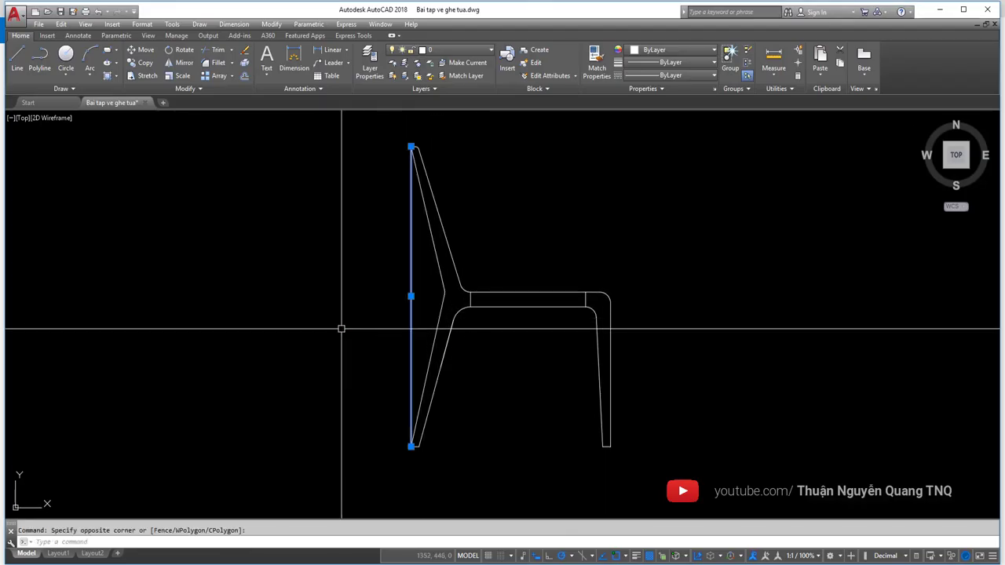
key("Delete")
middle_click_drag(497, 353, 420, 376)
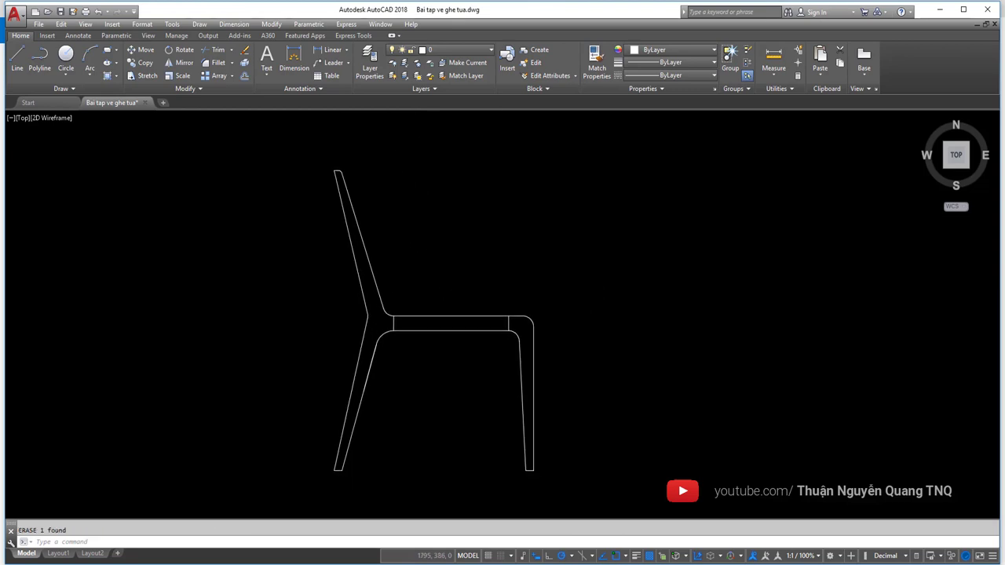
key("alt+Tab")
scroll(681, 393, "up", 2)
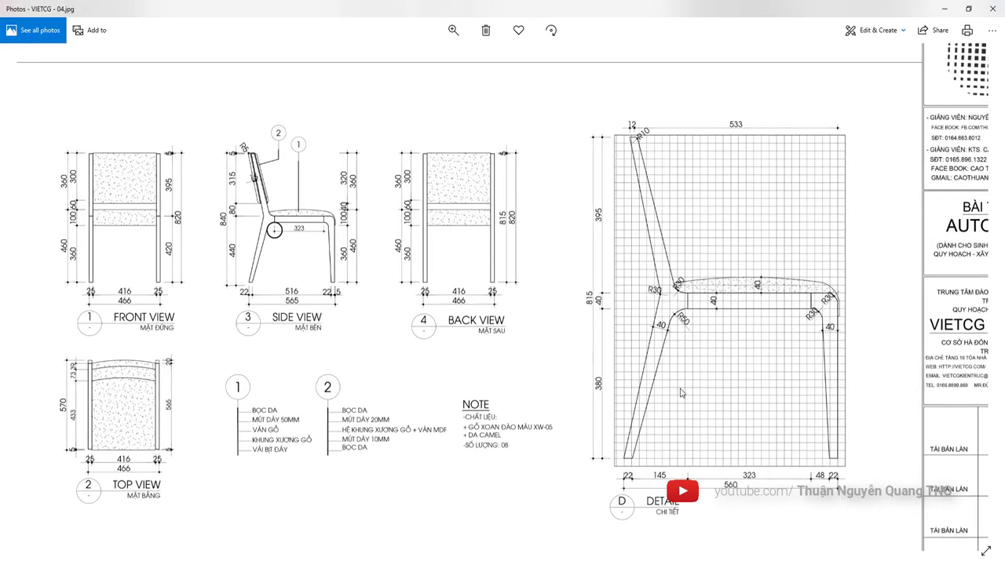
- Zoom around the side and back views of the chair reference sheet to compare with the drawing
scroll(682, 392, "down", 2)
scroll(642, 332, "up", 2)
key("alt+Tab")
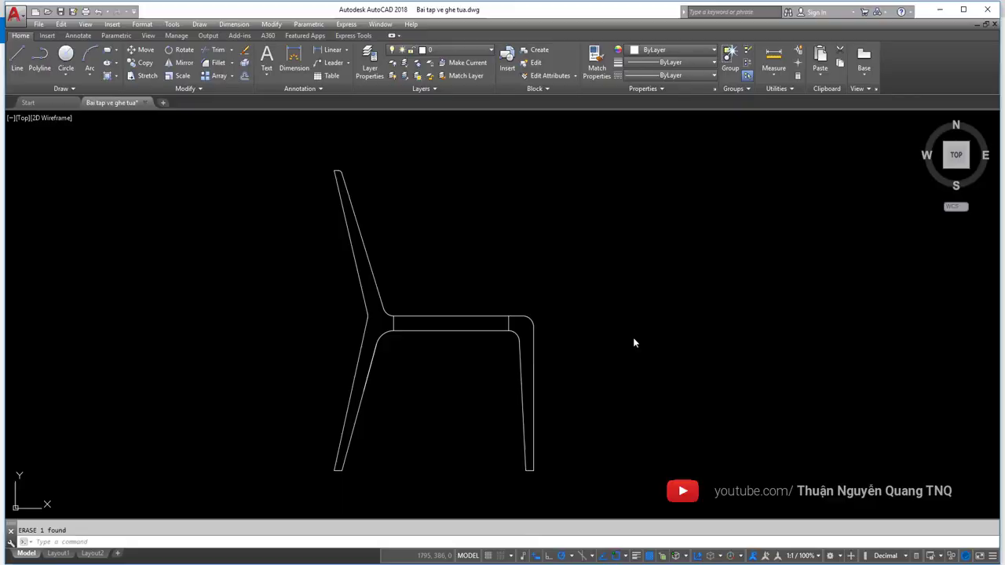
key("alt+Tab")
scroll(634, 330, "up", 1)
scroll(635, 330, "up", 1)
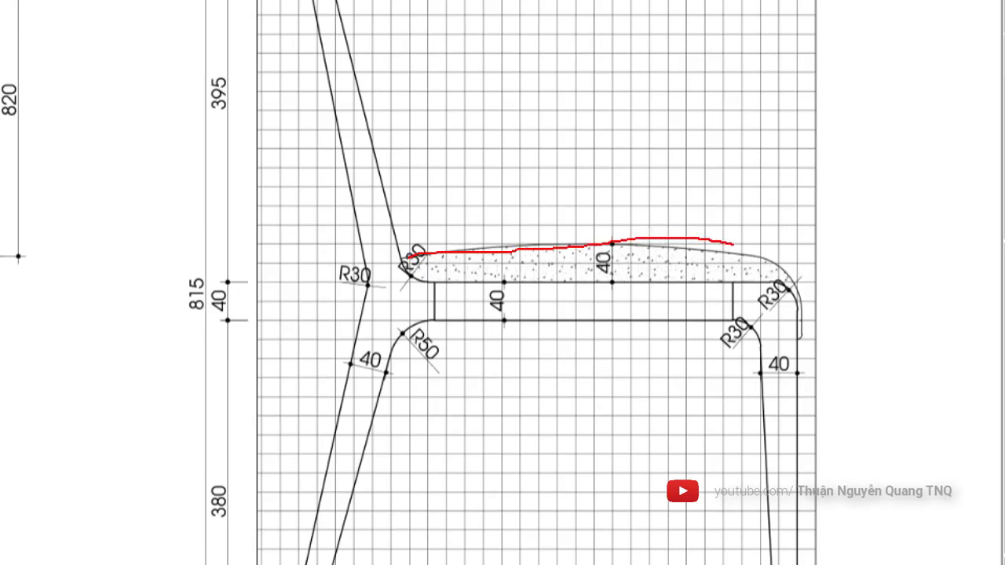
key("Escape")
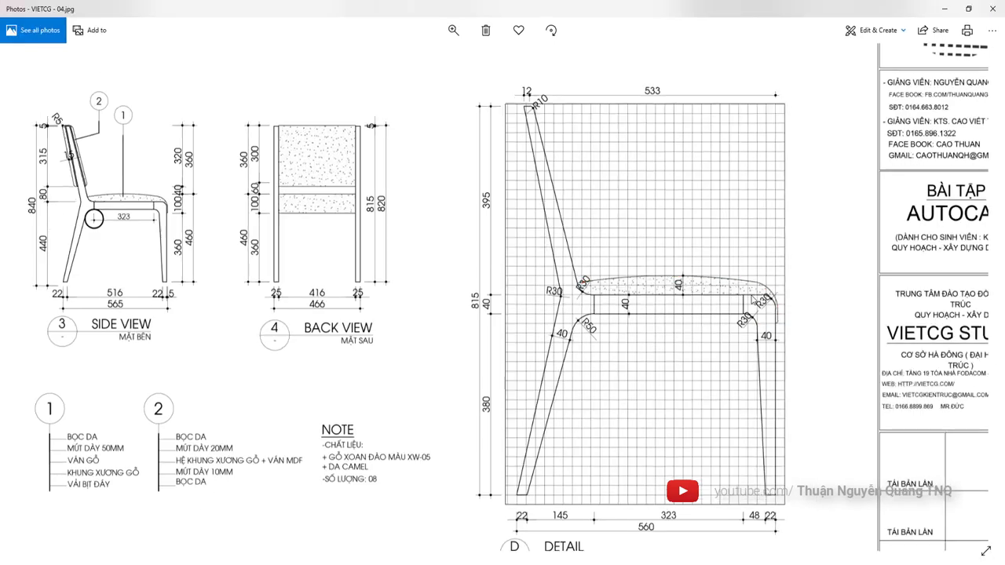
key("alt+Tab")
scroll(411, 301, "up", 3)
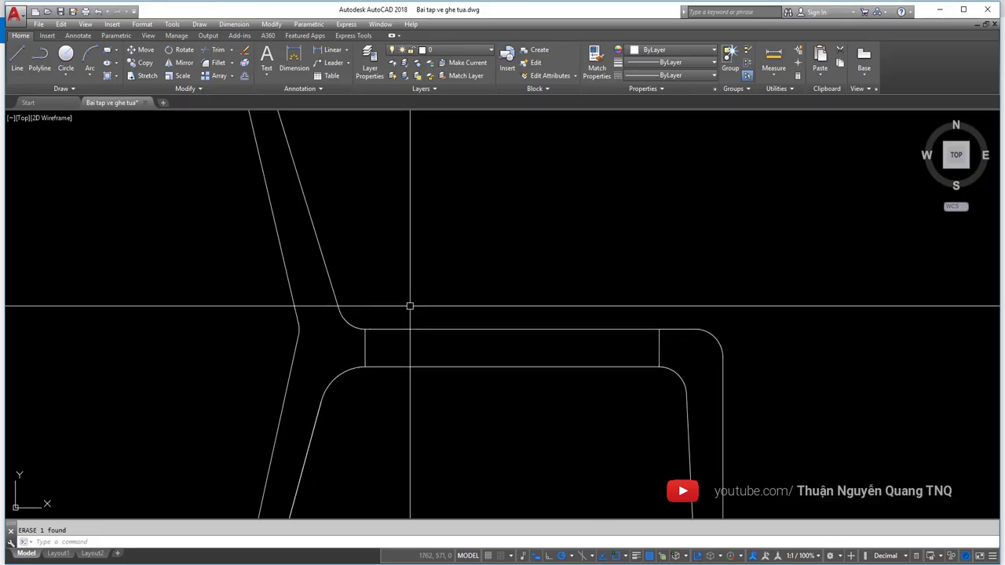
scroll(411, 303, "down", 5)
key("alt+Tab")
scroll(564, 320, "up", 1)
scroll(581, 296, "up", 1)
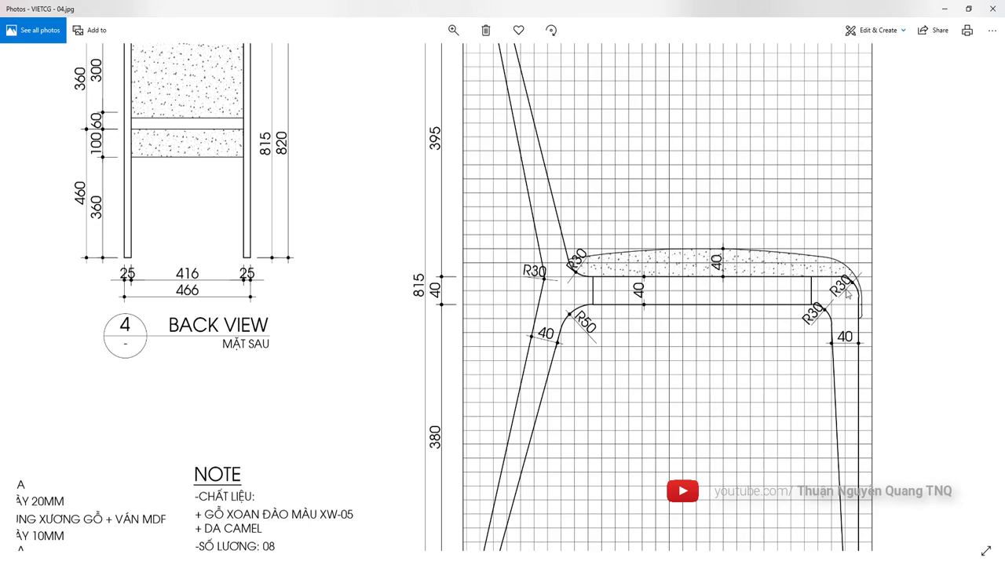
scroll(781, 309, "down", 3)
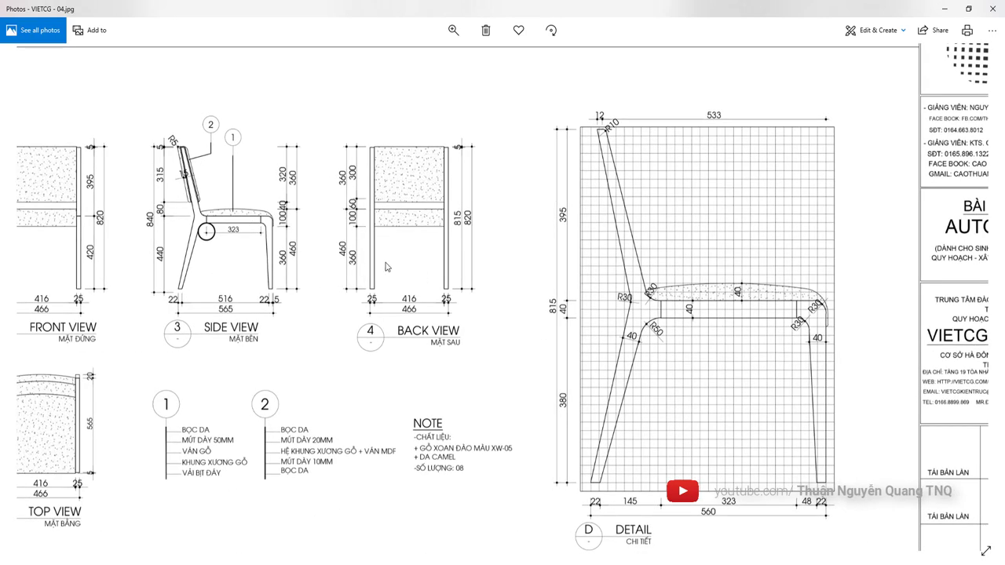
scroll(388, 267, "up", 1)
scroll(217, 277, "up", 1)
scroll(217, 277, "up", 1)
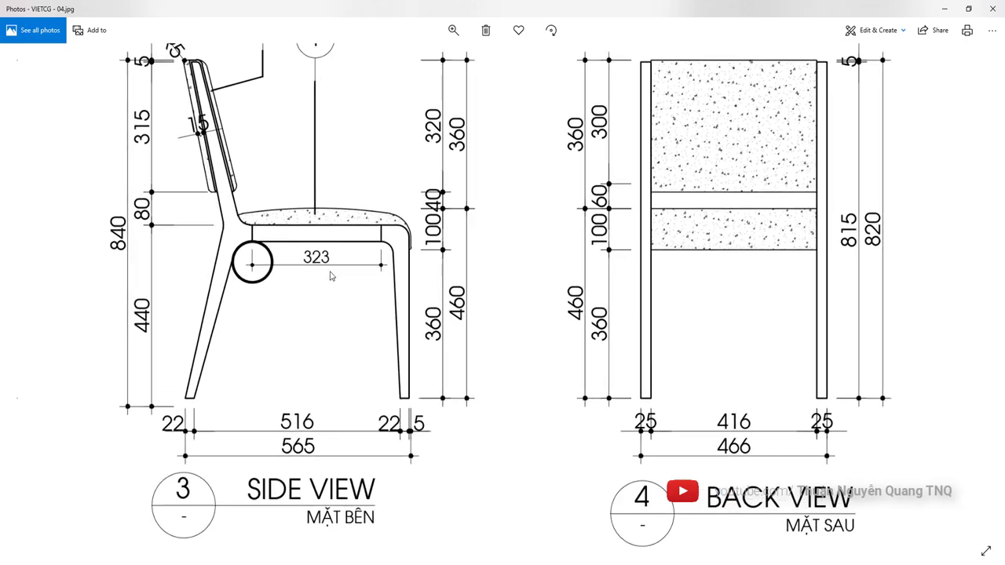
scroll(416, 423, "up", 1)
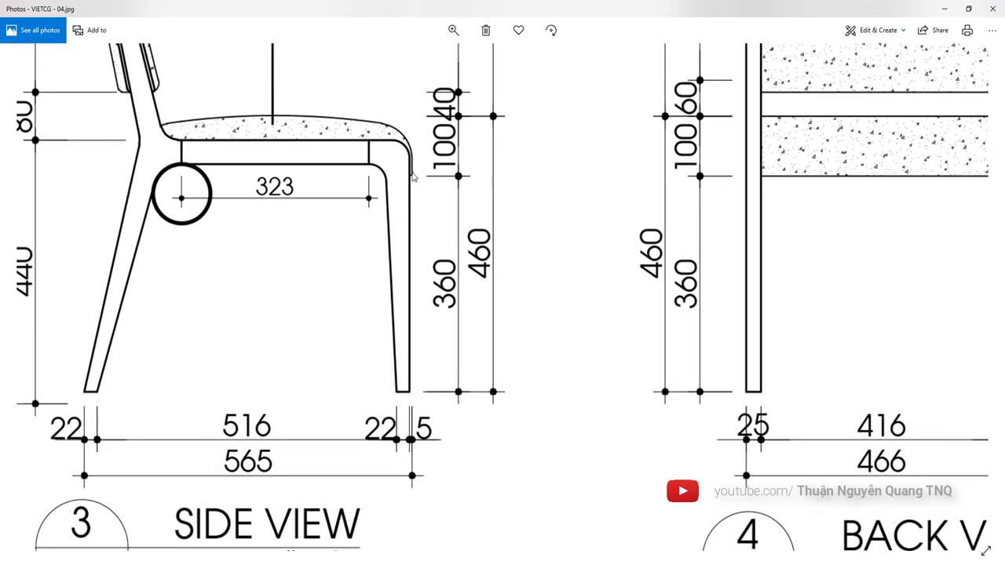
scroll(343, 205, "down", 2)
key("alt+Tab")
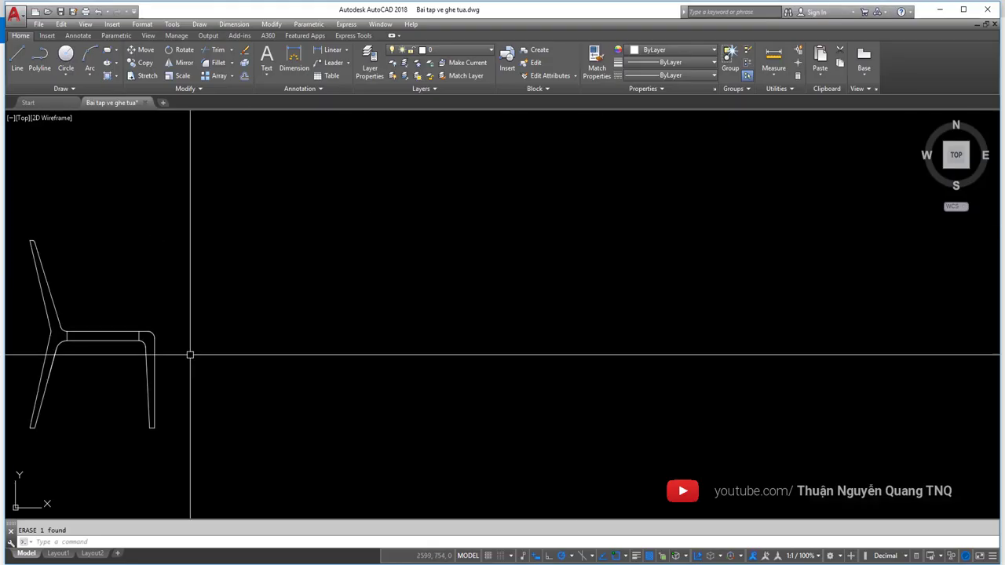
- Draw a 5-unit horizontal line out from the seat's right front corner
scroll(107, 318, "up", 3)
scroll(107, 318, "up", 2)
middle_click_drag(107, 318, 228, 283)
scroll(366, 291, "down", 1)
type("l")
key("Return")
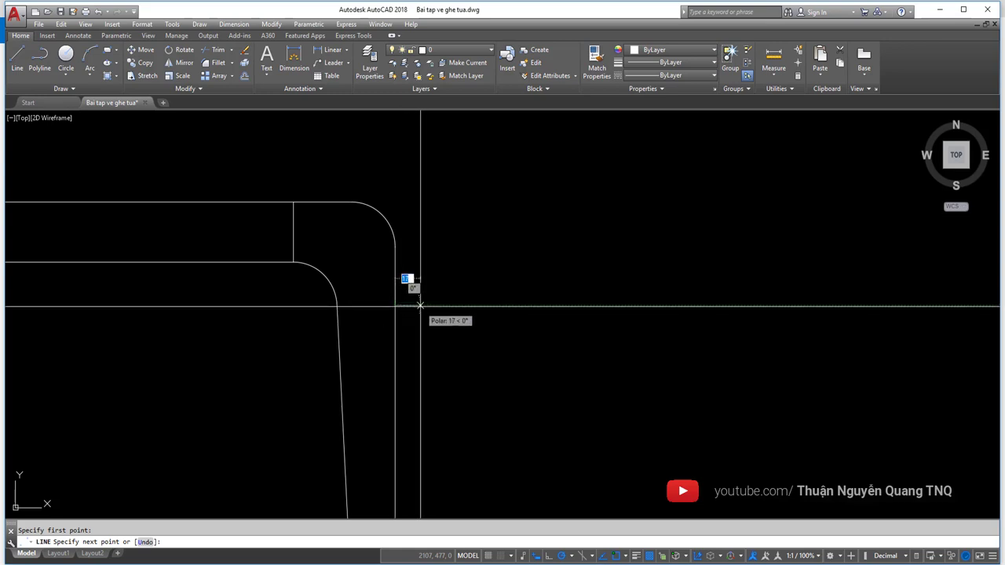
key("Return")
middle_click_drag(422, 314, 555, 318)
scroll(422, 302, "down", 2)
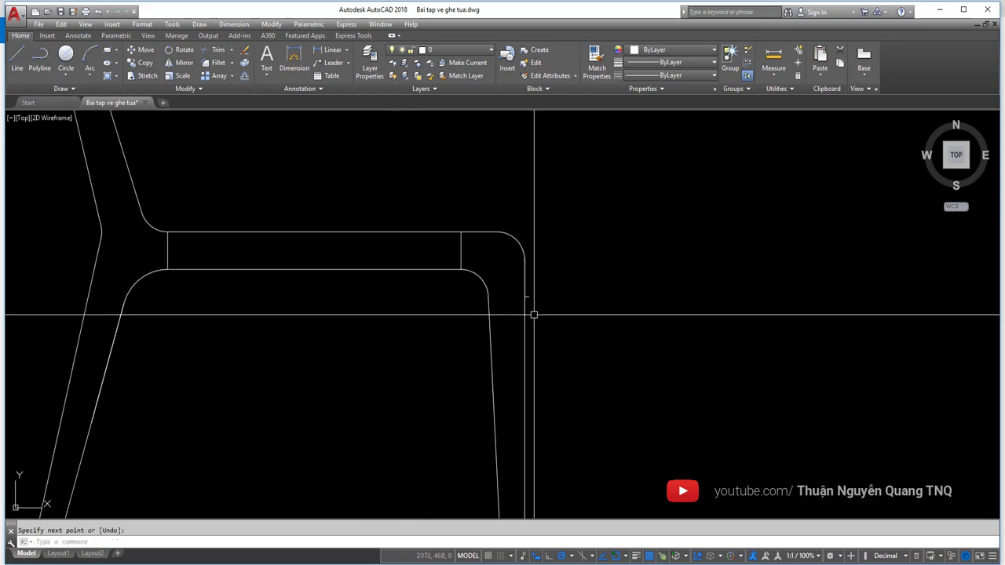
key("Return")
key("alt+Tab")
- Zoom into the gridded seat detail to read the R30 and R50 radii and 40-unit thickness
scroll(314, 196, "down", 1)
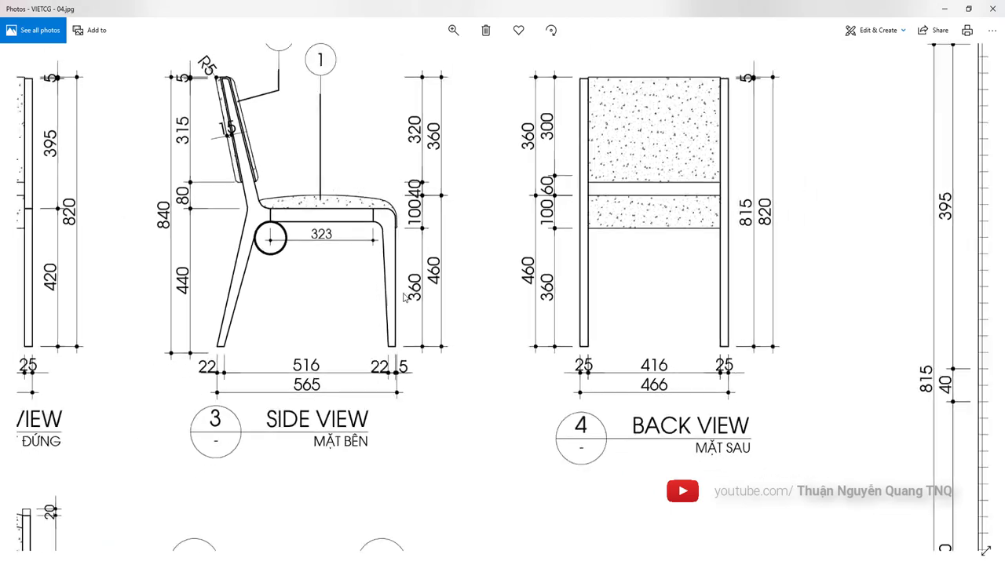
scroll(314, 196, "up", 2)
scroll(314, 196, "up", 2)
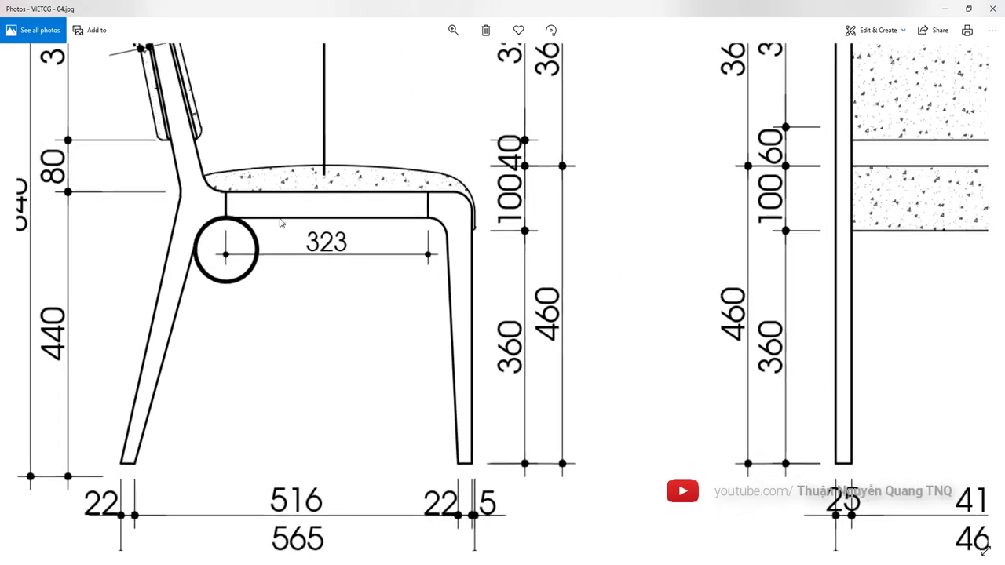
scroll(310, 256, "down", 3)
scroll(461, 337, "up", 2)
scroll(461, 338, "up", 1)
scroll(463, 345, "up", 1)
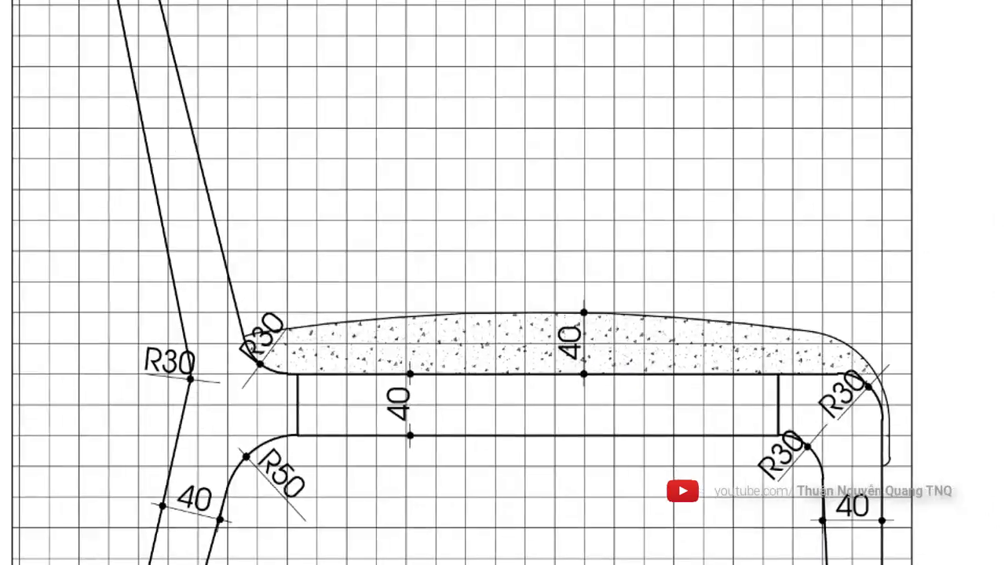
scroll(463, 346, "down", 2)
scroll(466, 361, "up", 1)
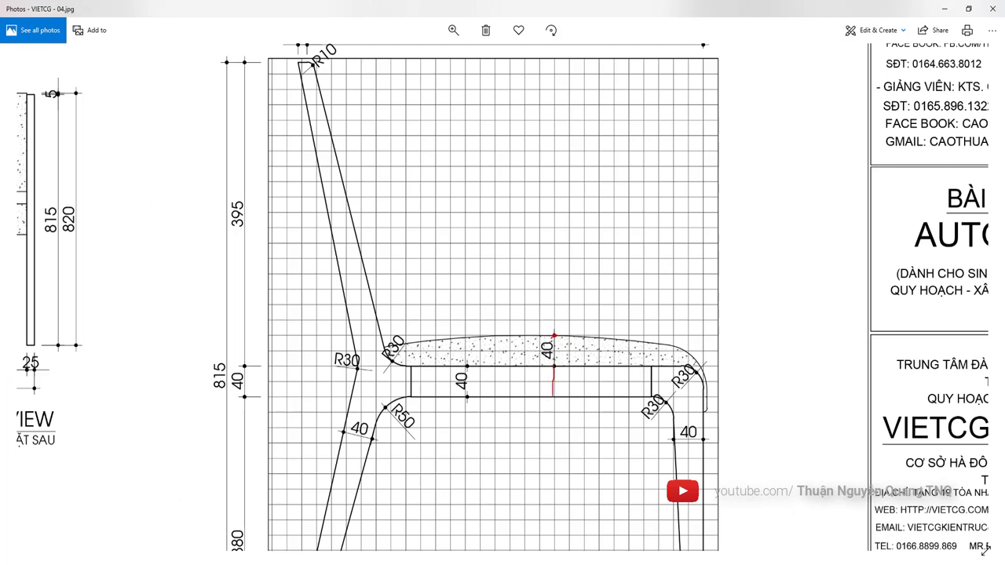
- Draw a 30-unit vertical line up through the middle of the seat rail
key("alt+Tab")
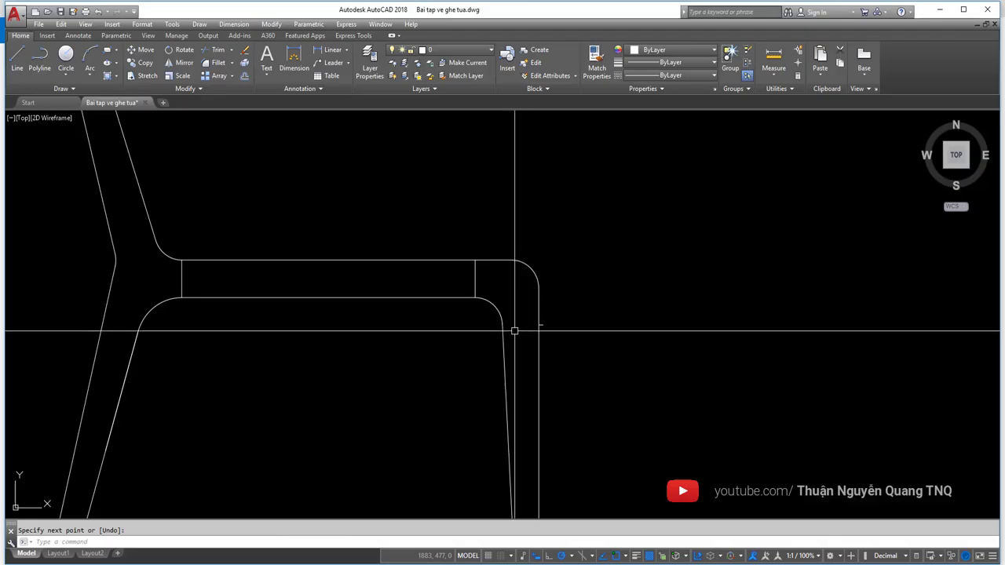
key("Return")
key("Return")
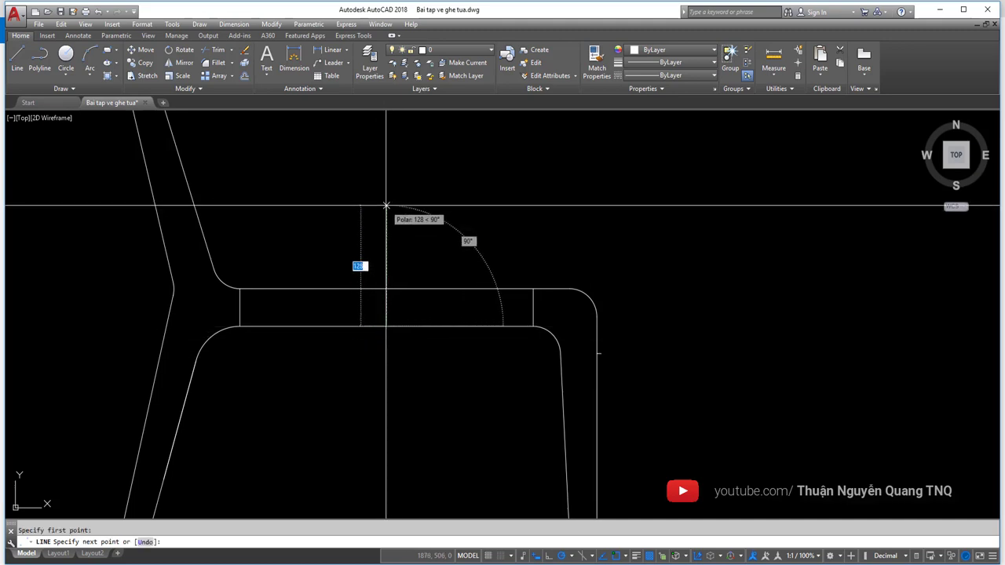
type("8030")
key("Return")
key("Return")
left_click(377, 269)
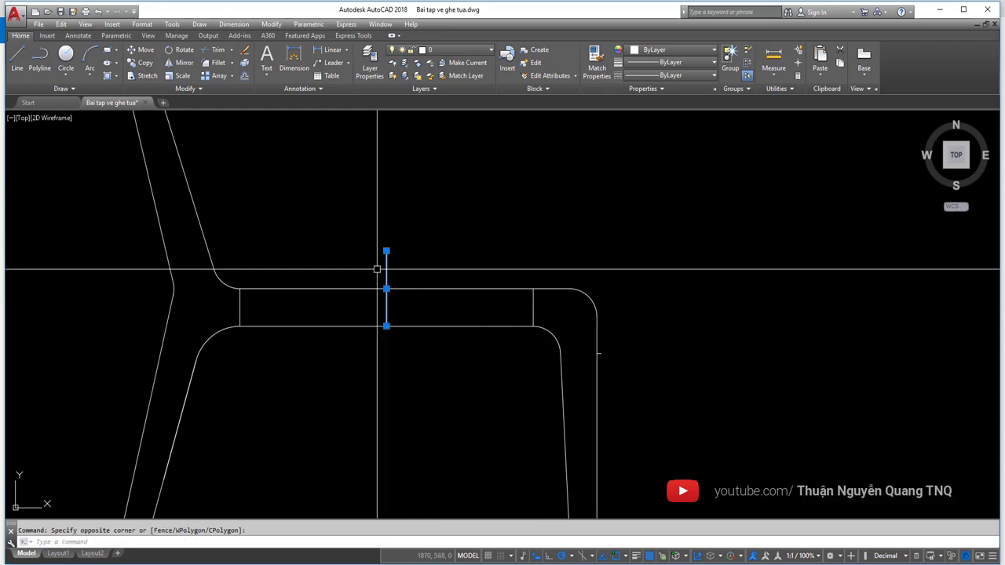
key("Escape")
middle_click_drag(323, 300, 378, 308)
key("alt+Tab")
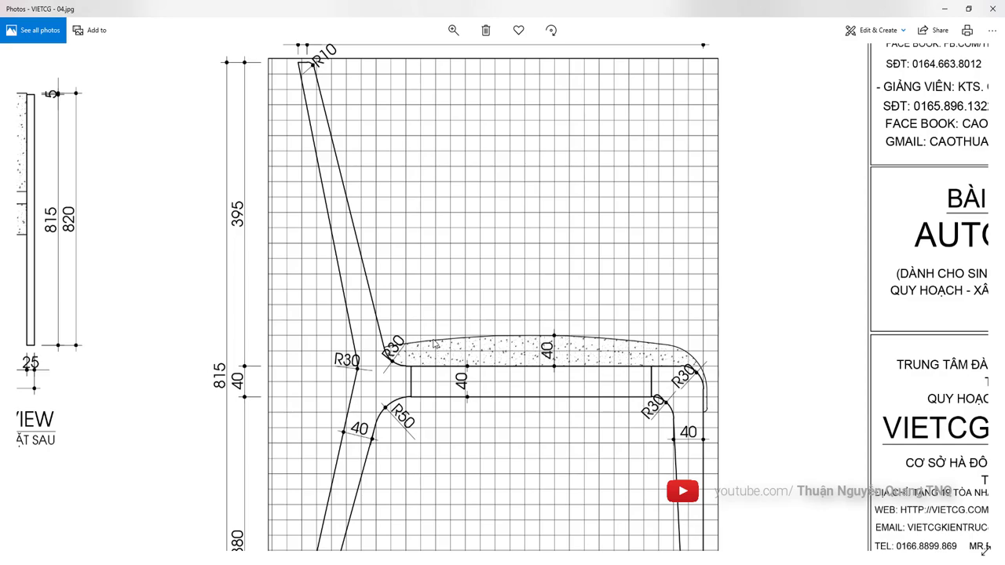
- Zoom into the curved seat cushion in the reference detail view
scroll(434, 343, "up", 3)
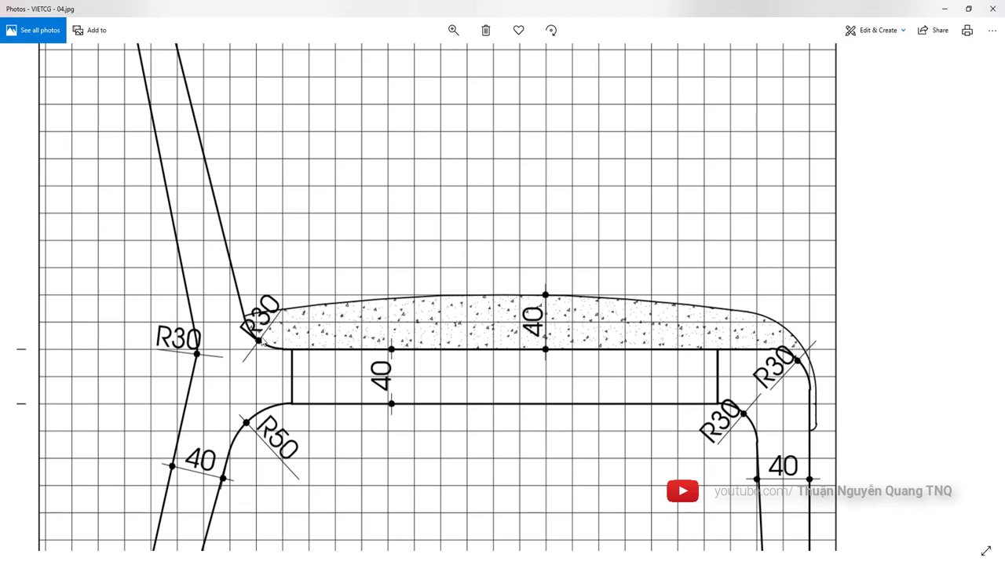
key("alt+Tab")
- Start a spline at the backrest-seat corner and run it along the cushion top over the centre line
type("S")
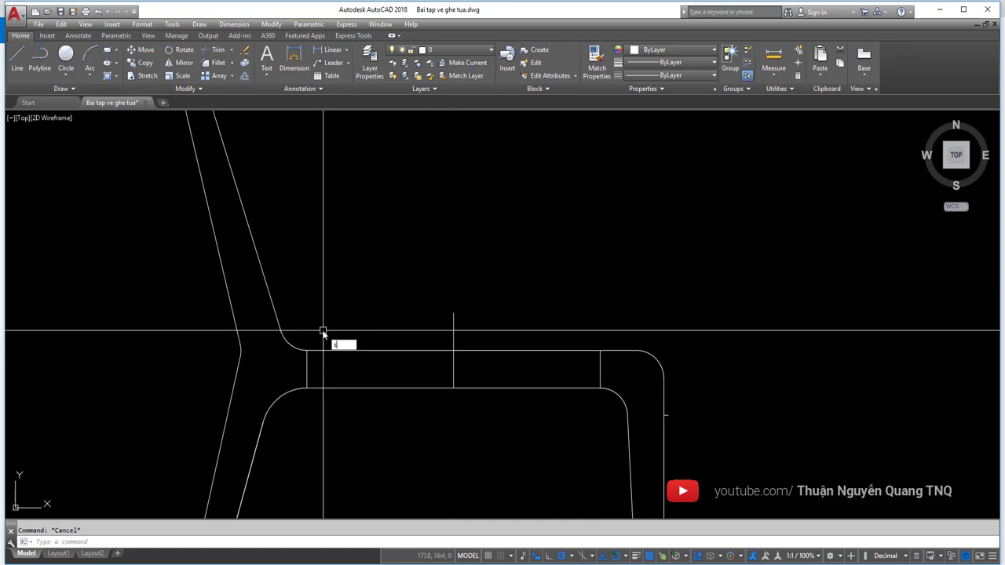
type("pl")
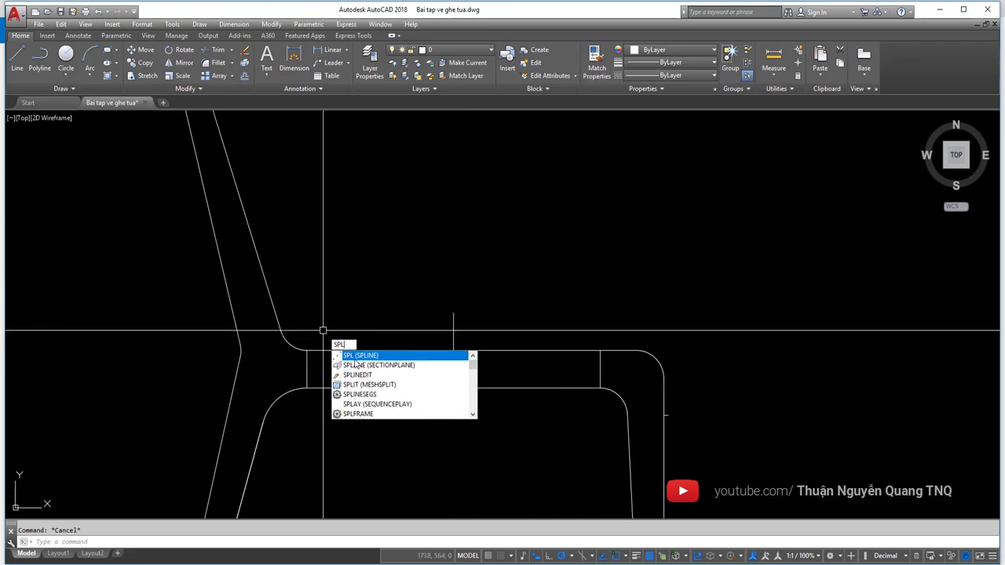
key("Return")
scroll(322, 350, "up", 2)
scroll(282, 345, "up", 1)
scroll(251, 342, "up", 1)
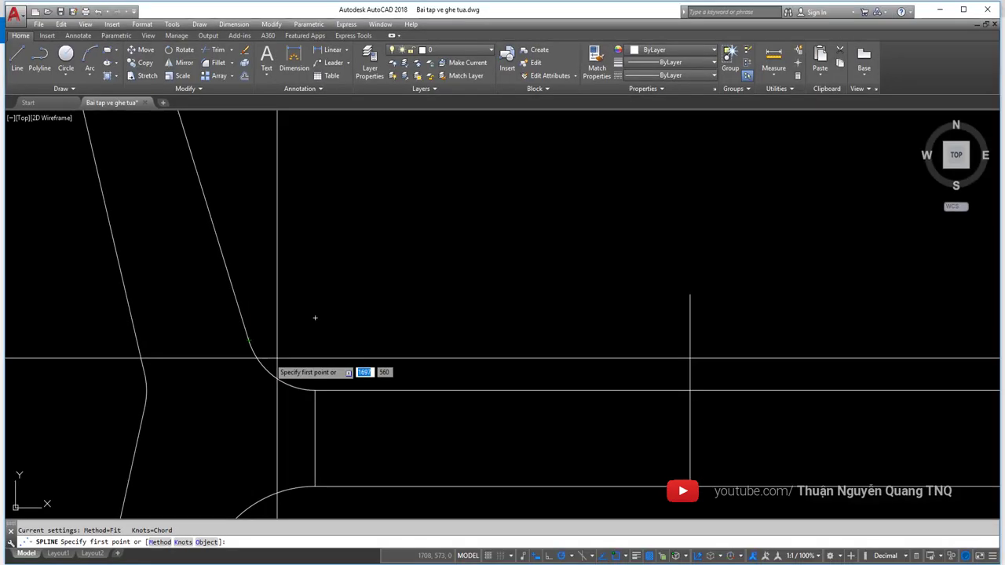
left_click(249, 340)
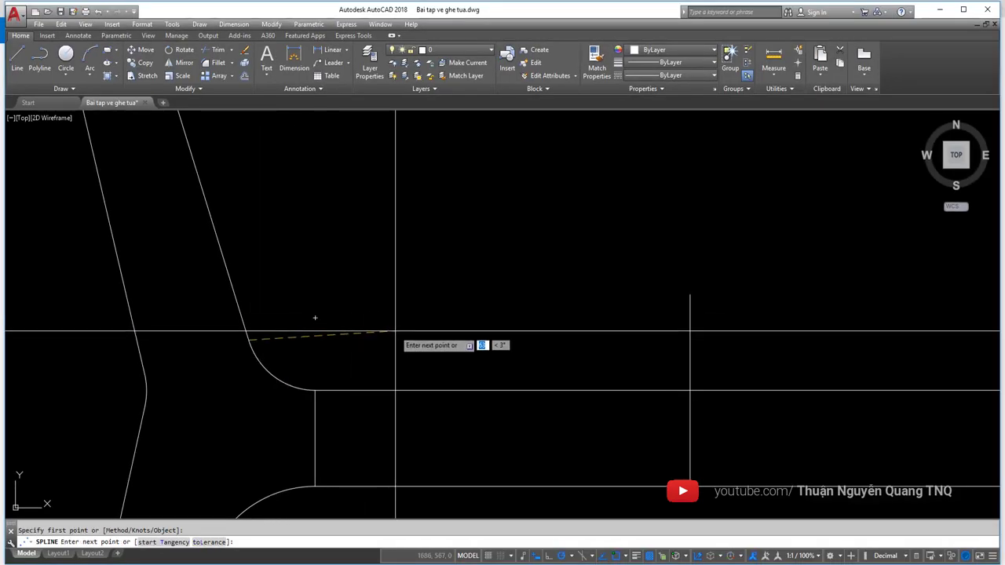
left_click(424, 322)
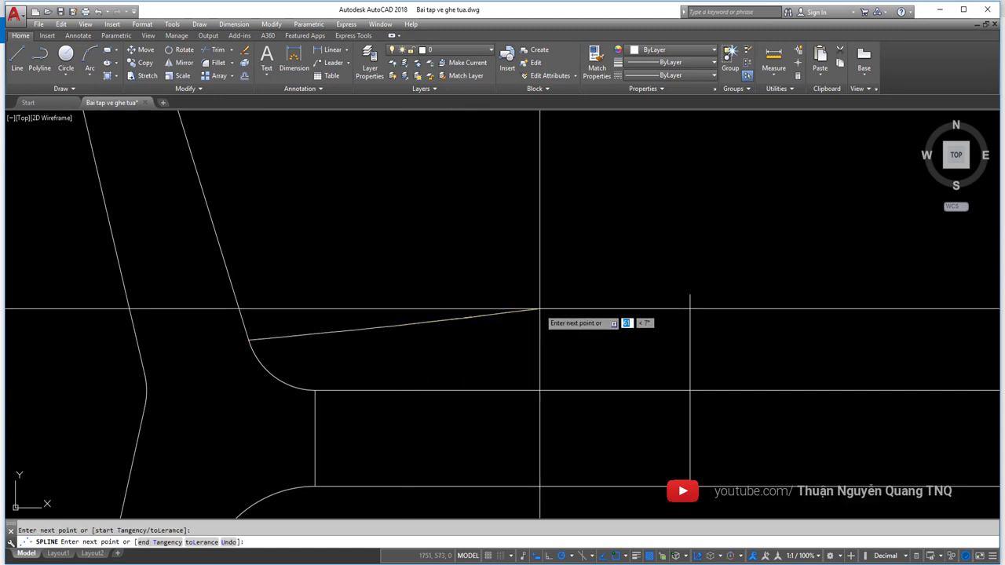
left_click(542, 309)
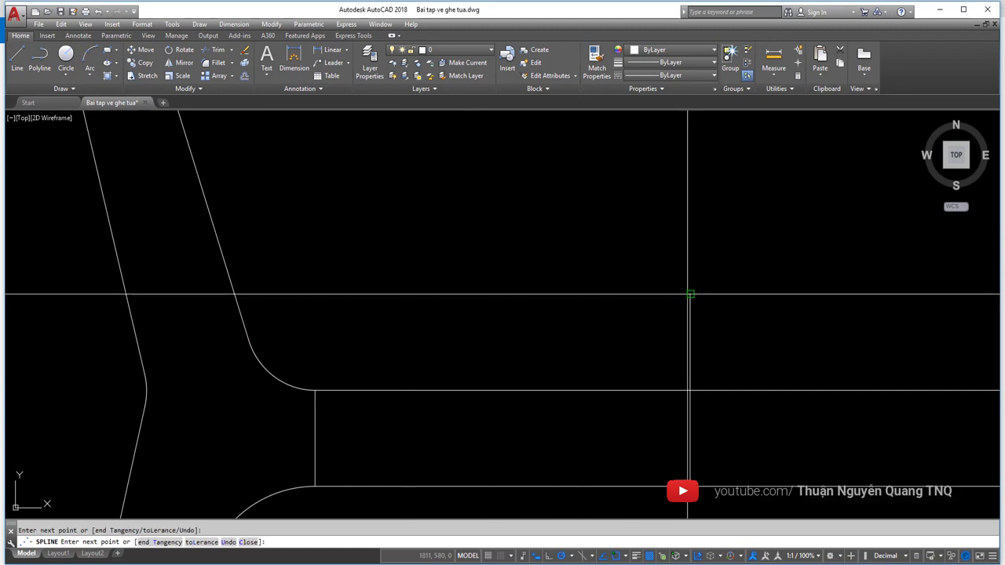
- Continue the spline round the seat's front corner to the short tick's tip and finish it
scroll(675, 306, "down", 2)
middle_click_drag(673, 306, 511, 308)
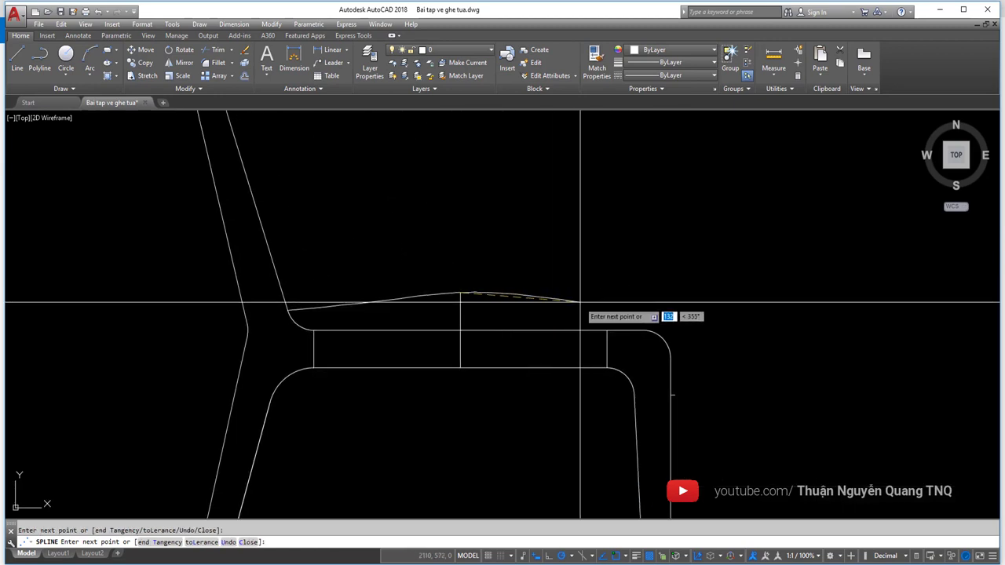
left_click(635, 309)
scroll(673, 338, "up", 2)
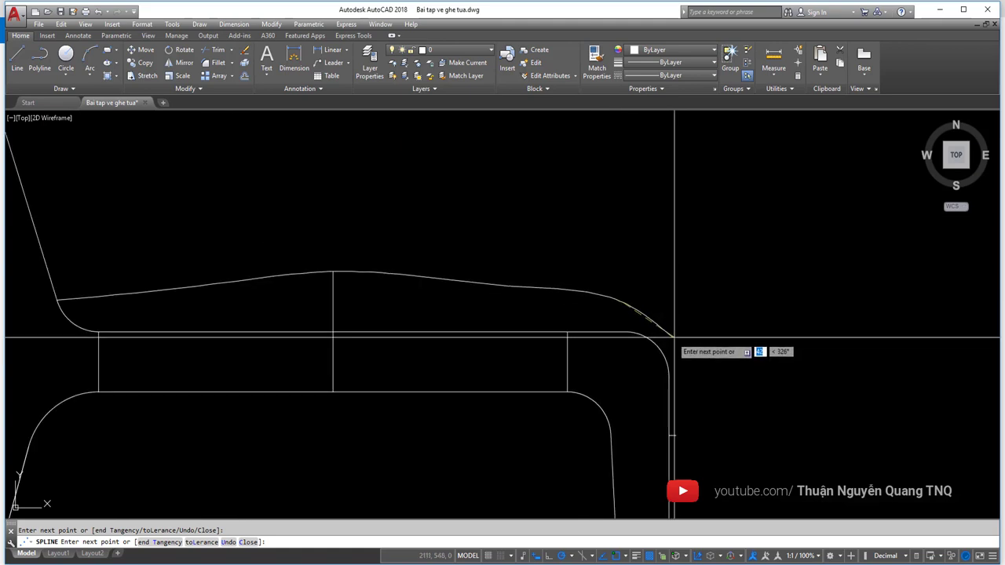
left_click(673, 434)
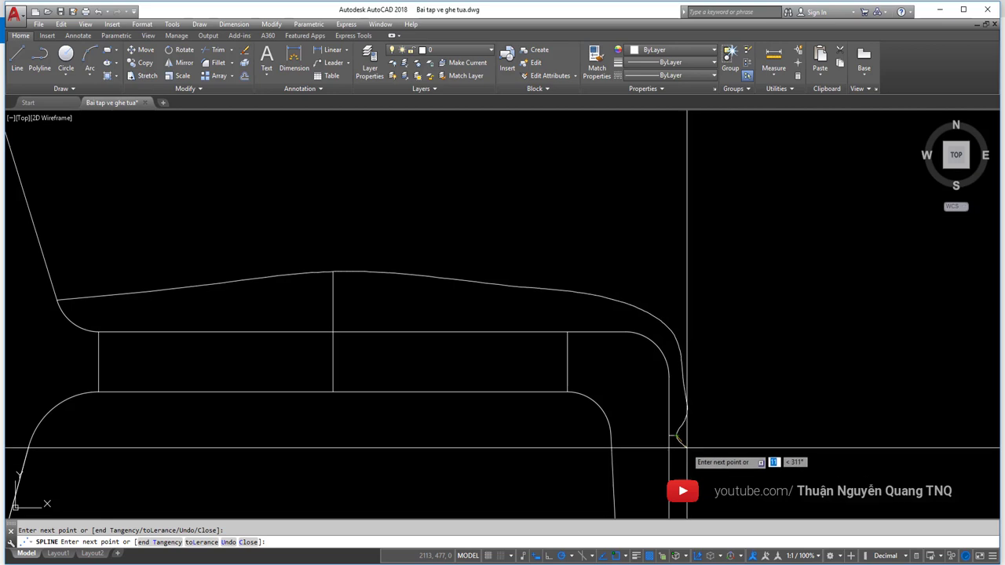
key("Return")
scroll(684, 442, "down", 5)
scroll(588, 370, "up", 1)
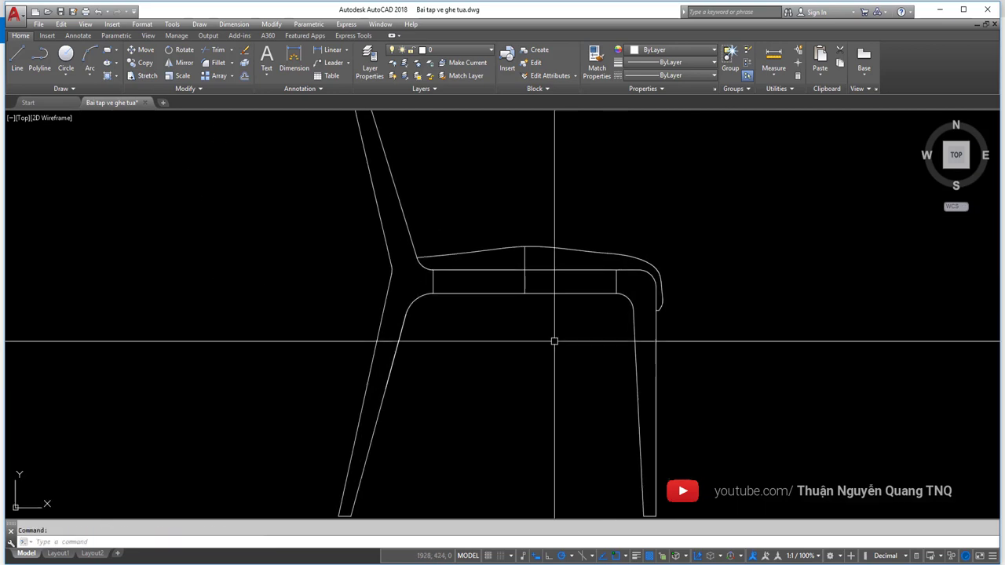
scroll(554, 340, "down", 1)
- Select the new seat curve and compare it against the chair reference image
left_click(581, 285)
scroll(572, 284, "up", 4)
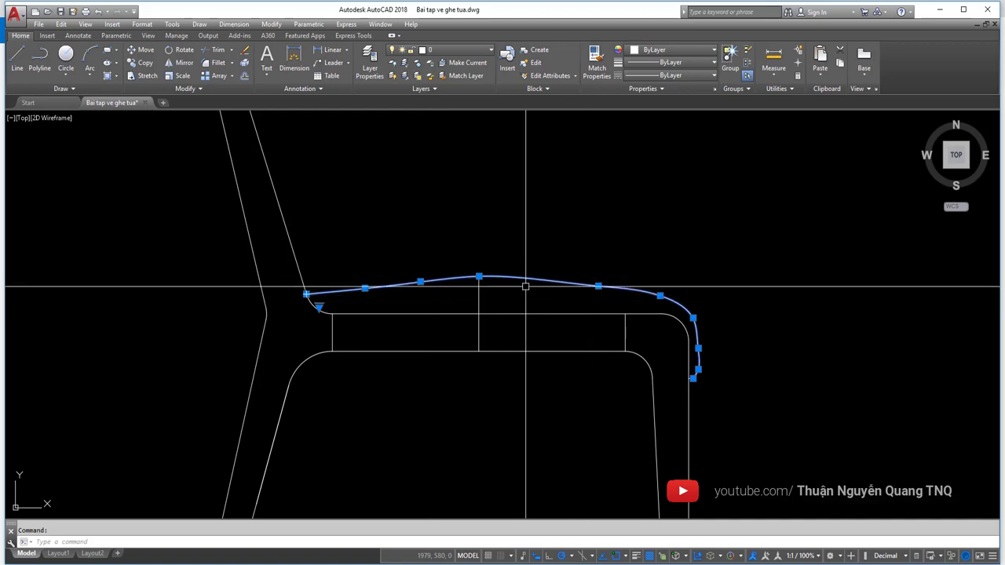
key("alt+Tab")
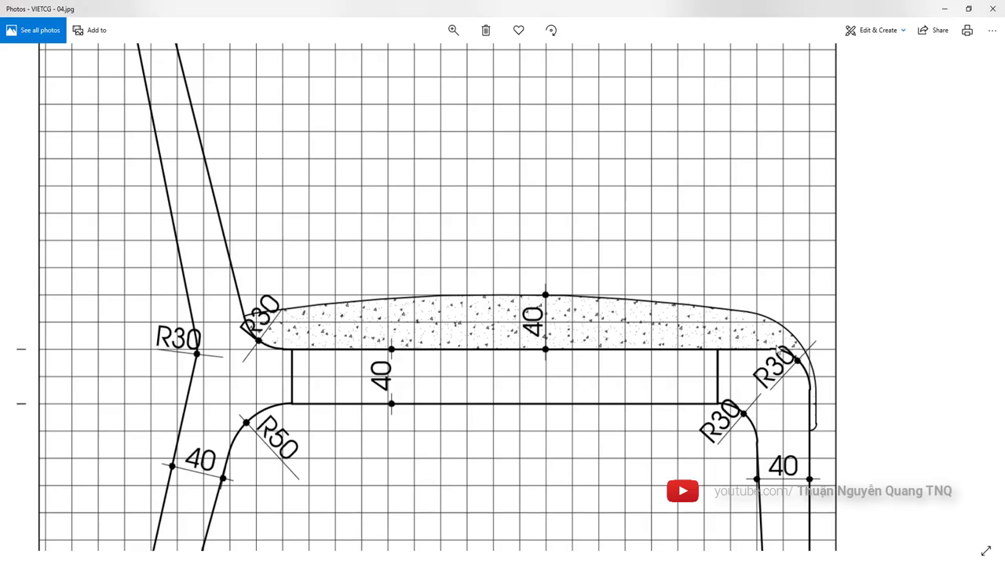
key("alt+Tab")
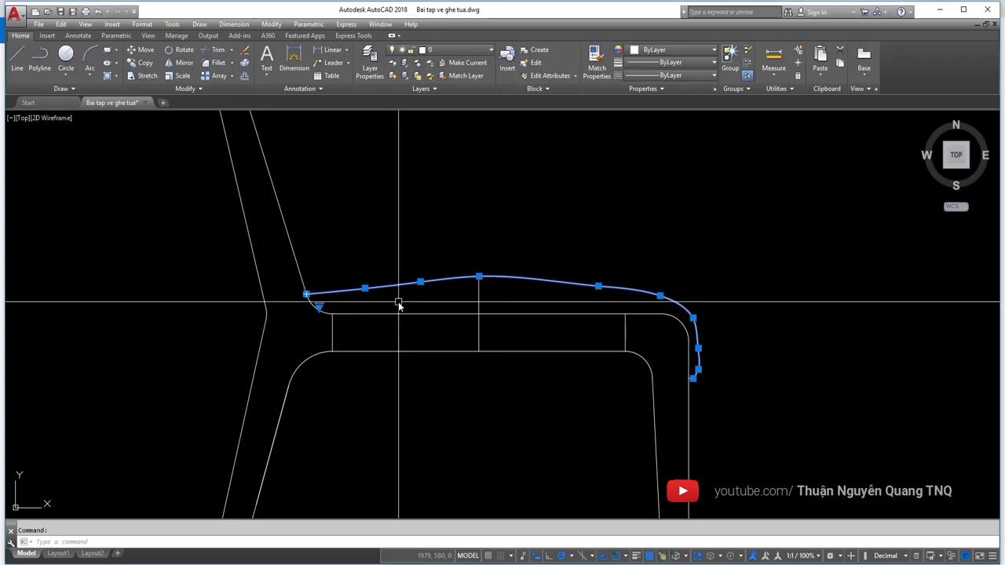
scroll(400, 305, "up", 2)
scroll(388, 283, "up", 4)
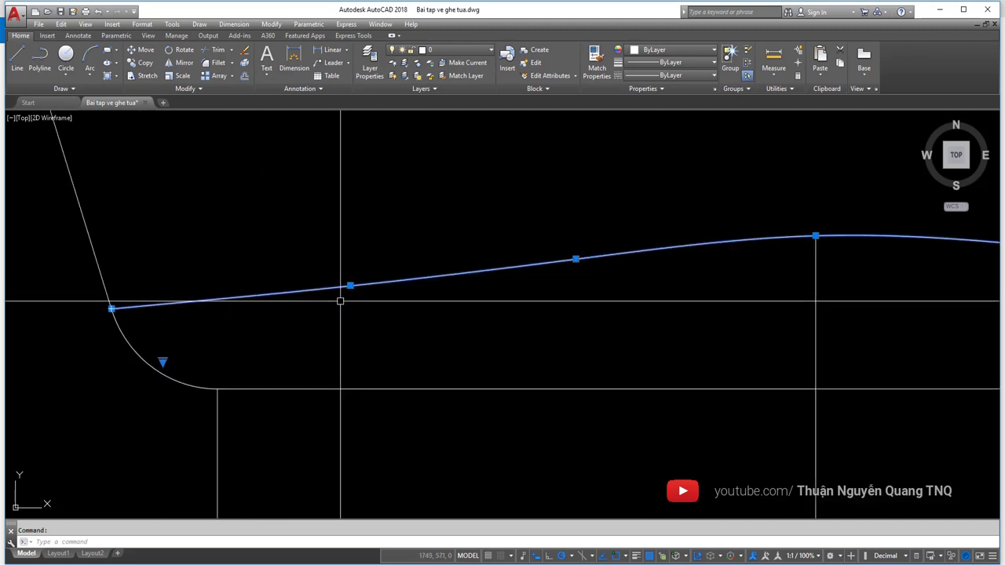
- Move a fit point on the seat curve's left half slightly lower
left_click(350, 285)
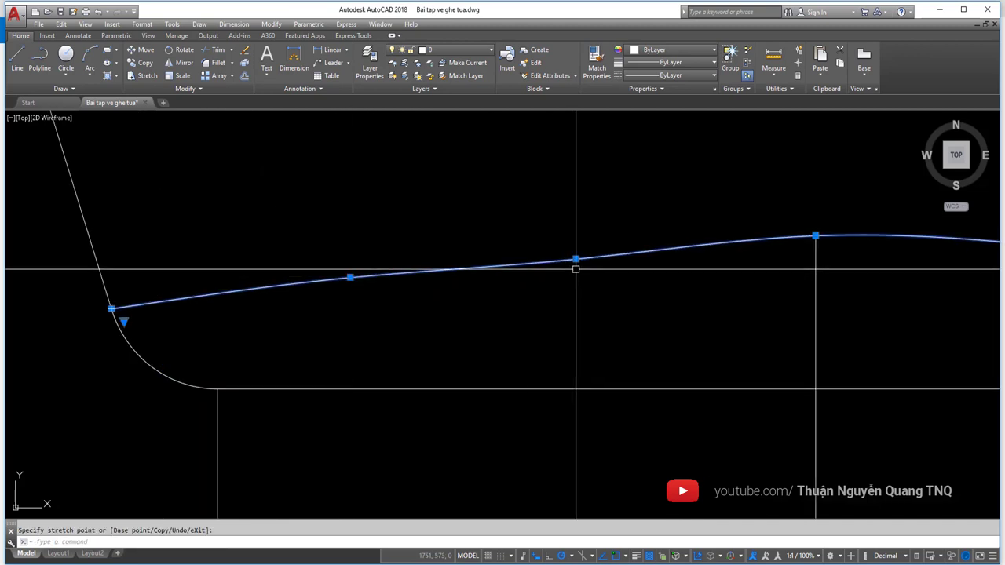
scroll(576, 269, "up", 4)
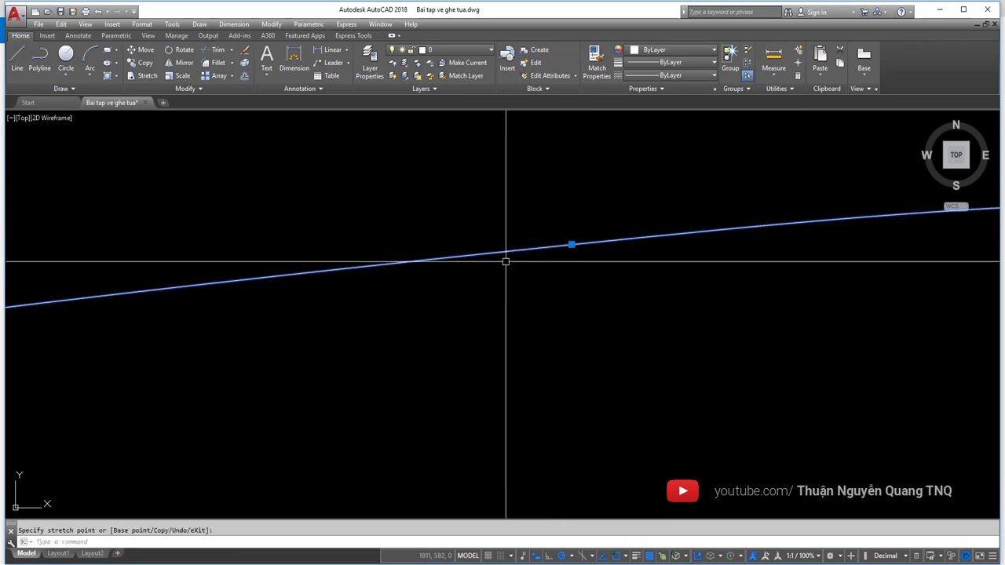
scroll(506, 262, "down", 6)
scroll(432, 269, "up", 2)
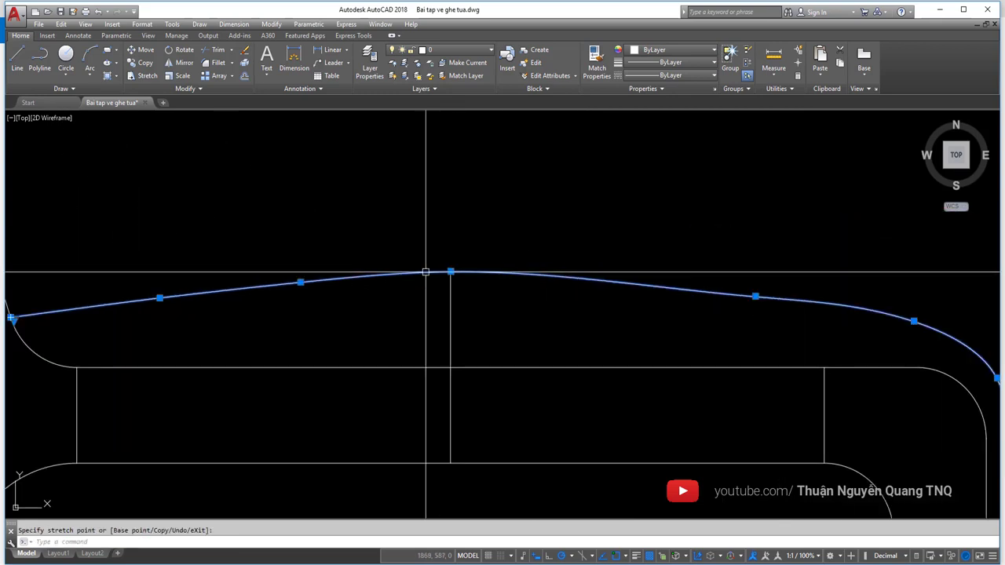
middle_click_drag(182, 282, 260, 278)
left_click(188, 249)
- Select the centre vertical line near the seat, then clear the selection
left_click(409, 303)
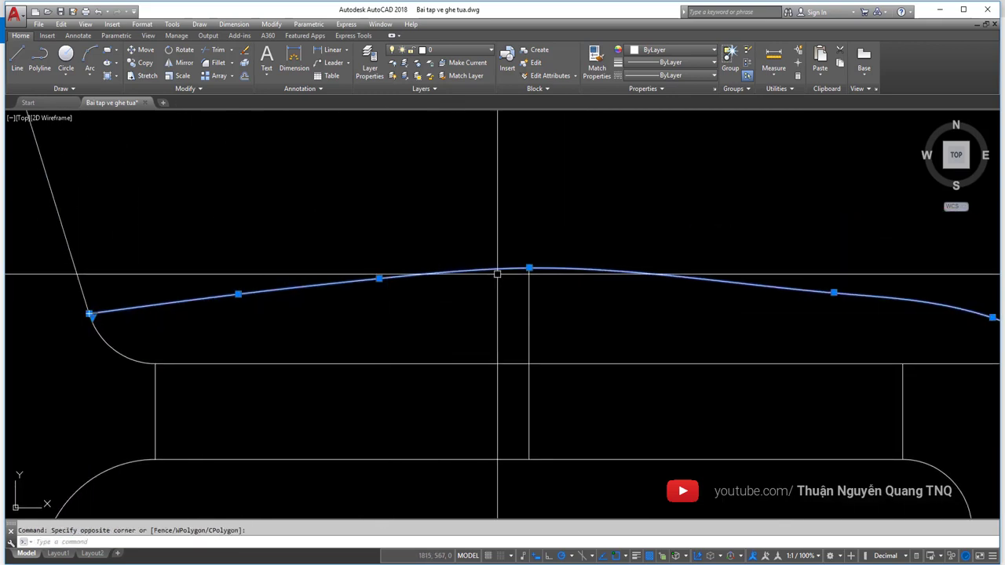
key("Escape")
left_click(515, 257)
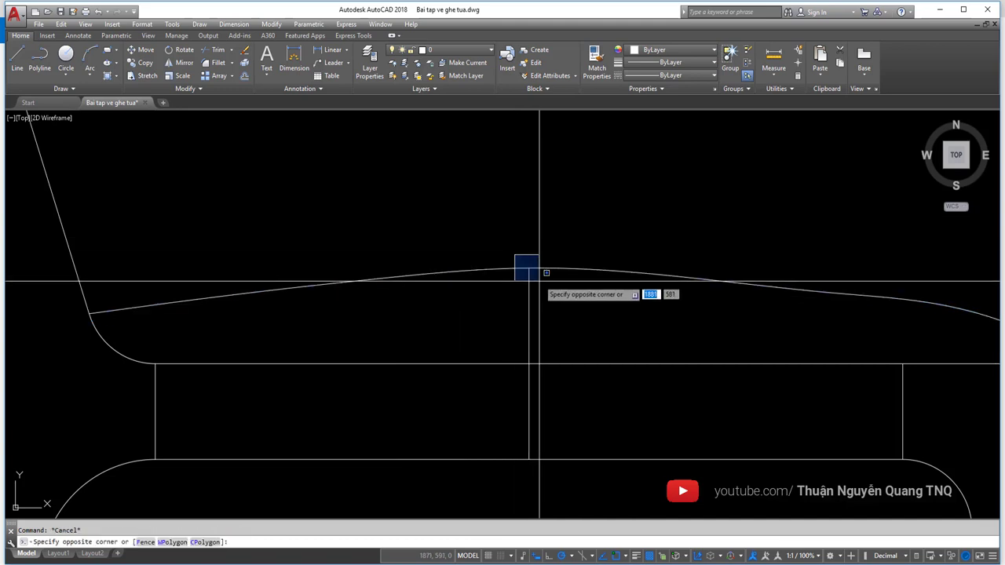
left_click(539, 280)
left_click(529, 314)
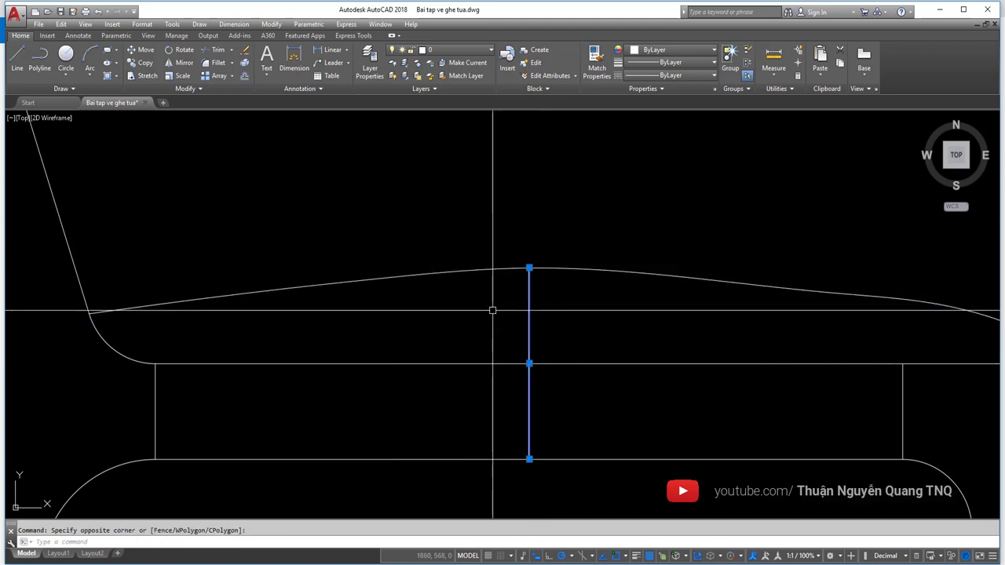
key("Escape")
- Reselect the seat's top curve and pick another fit point, then cancel the move
left_click(285, 286)
scroll(256, 284, "up", 2)
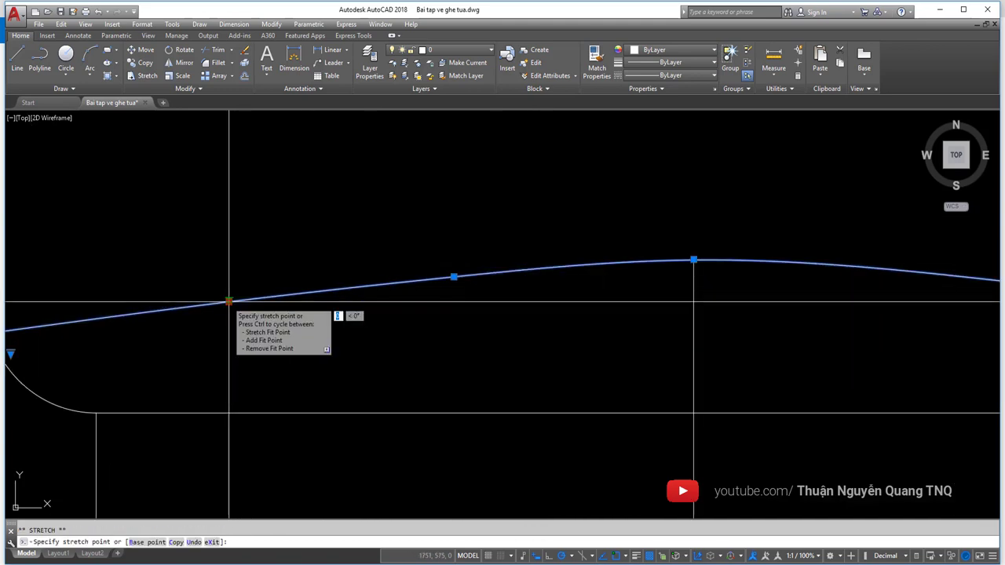
left_click(229, 299)
scroll(452, 277, "up", 2)
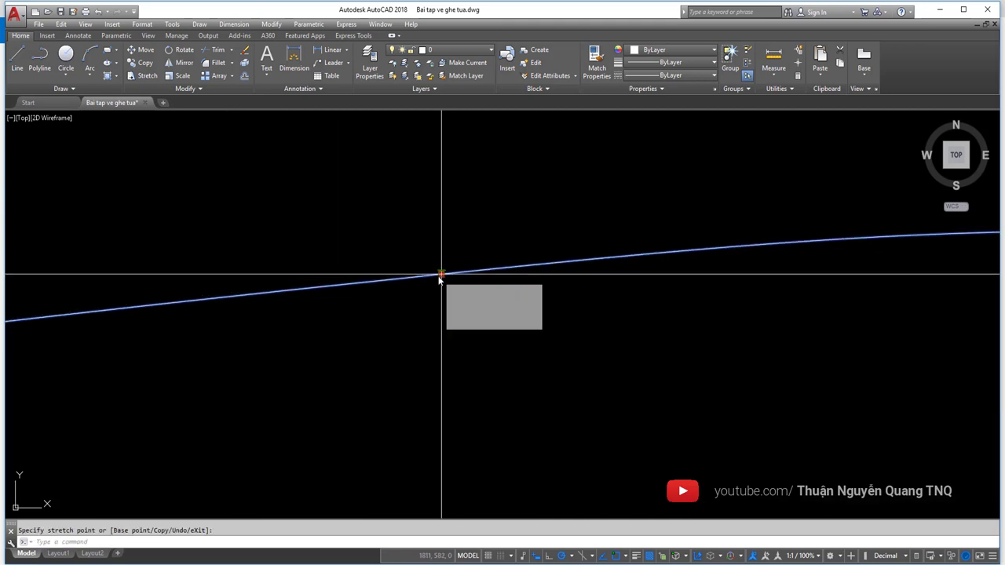
scroll(393, 291, "down", 4)
scroll(314, 298, "up", 2)
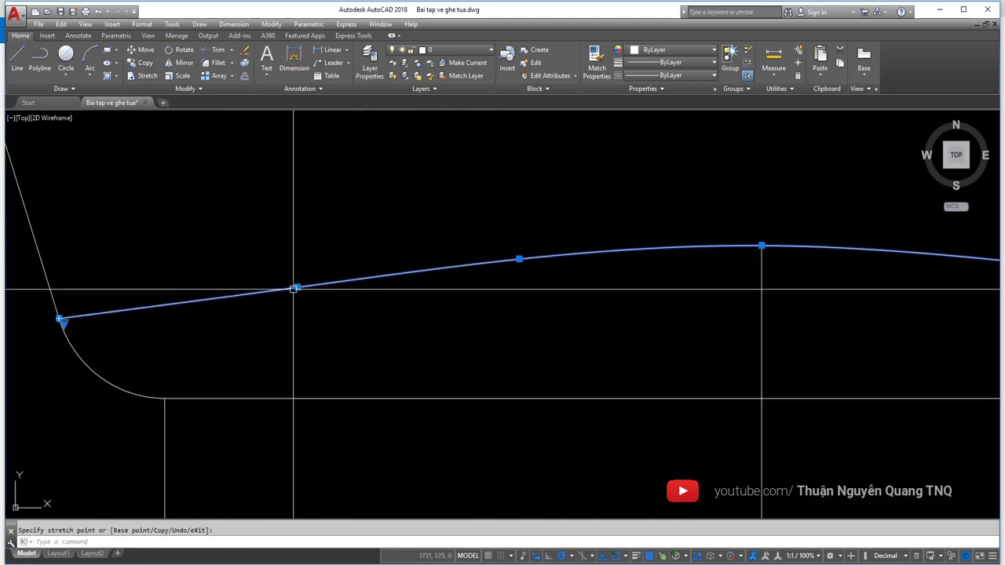
scroll(297, 287, "up", 2)
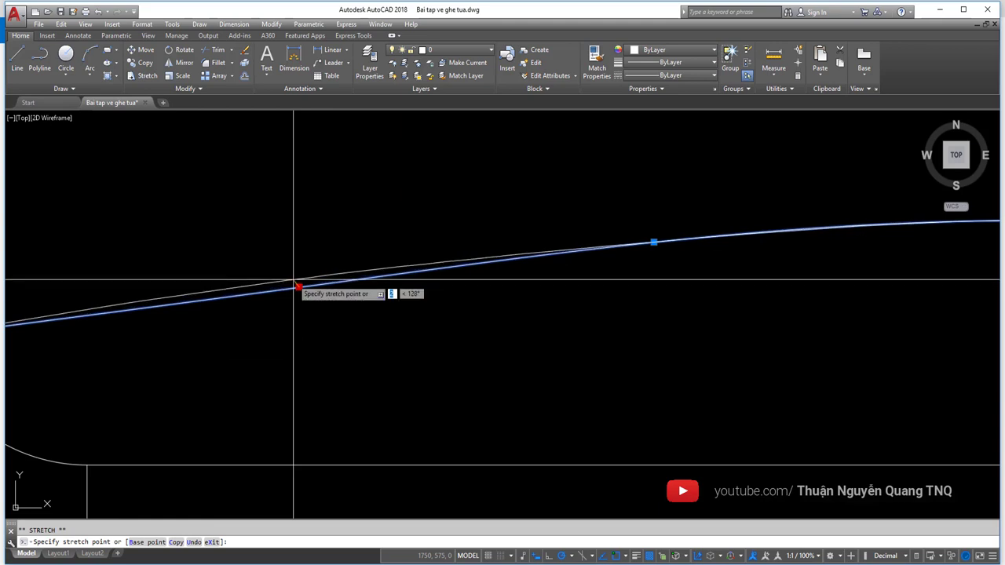
scroll(297, 280, "up", 2)
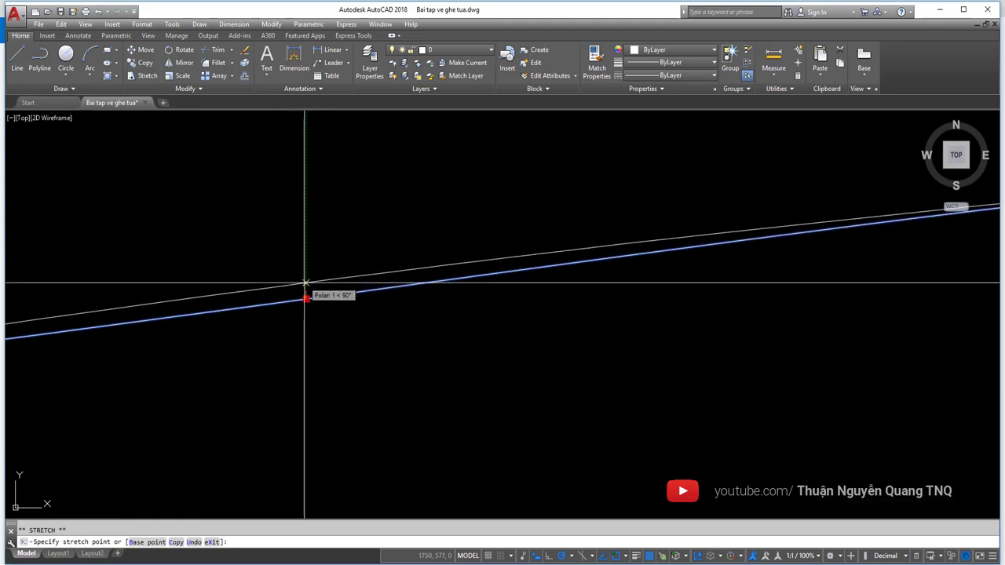
key("Escape")
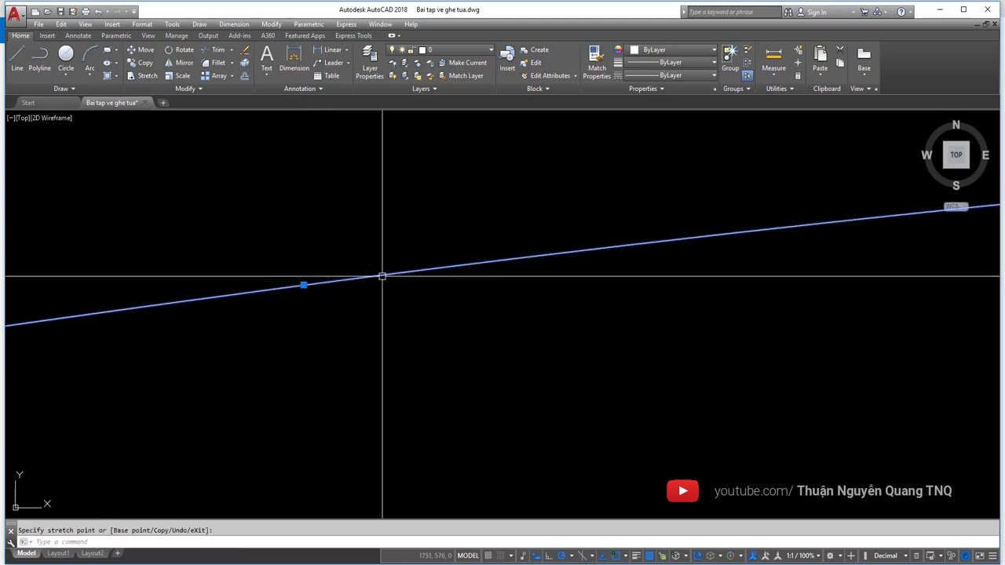
scroll(384, 298, "down", 3)
scroll(439, 290, "up", 2)
- Raise the fit point on the seat curve's right shoulder
left_click(490, 283)
left_click(448, 294)
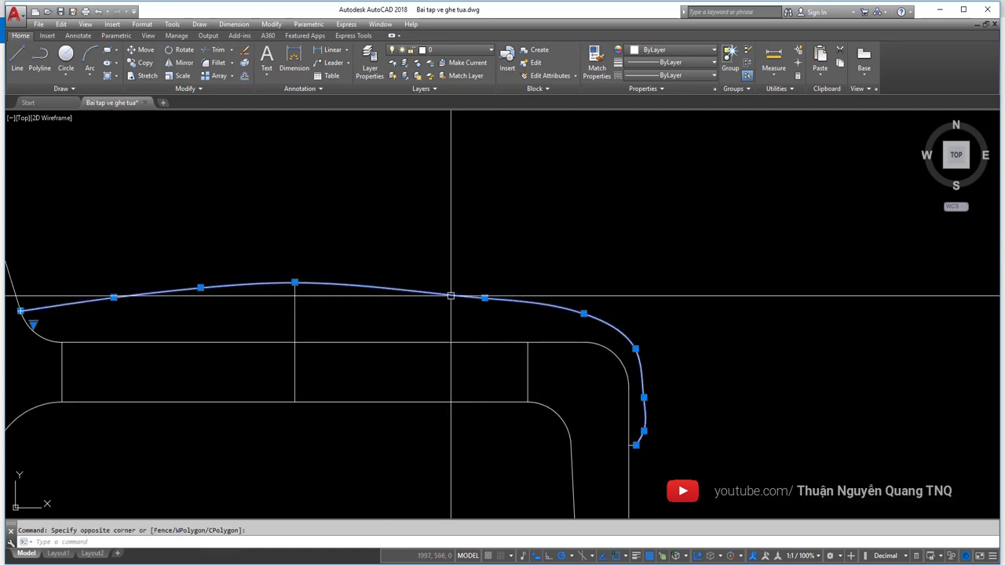
scroll(512, 301, "up", 2)
left_click(526, 300)
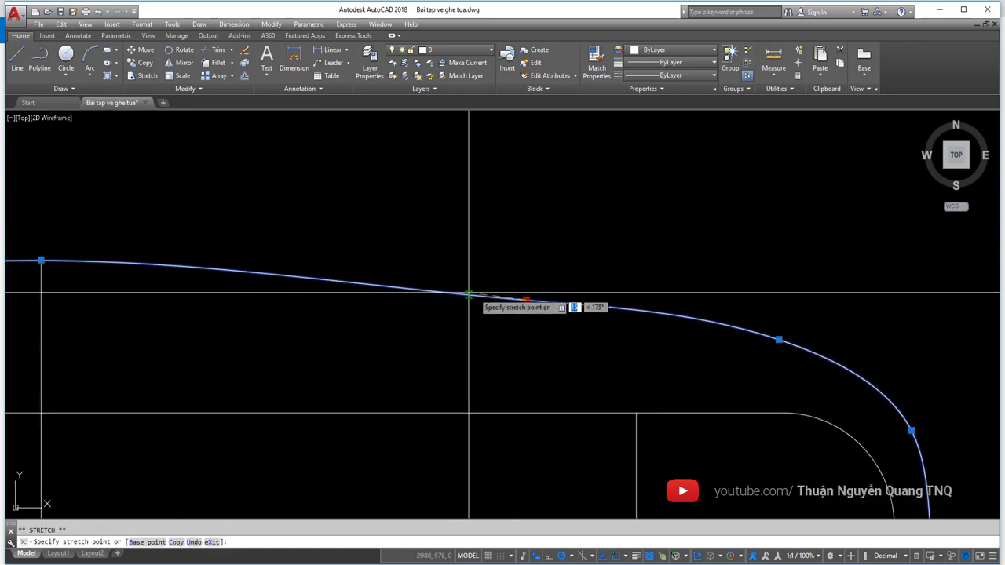
left_click(445, 292)
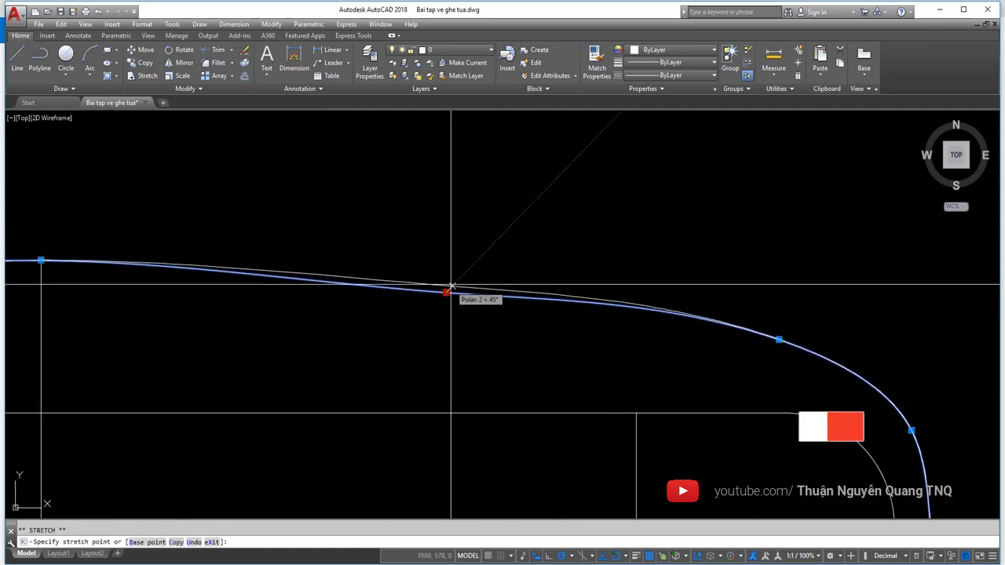
left_click(457, 280)
scroll(461, 330, "down", 5)
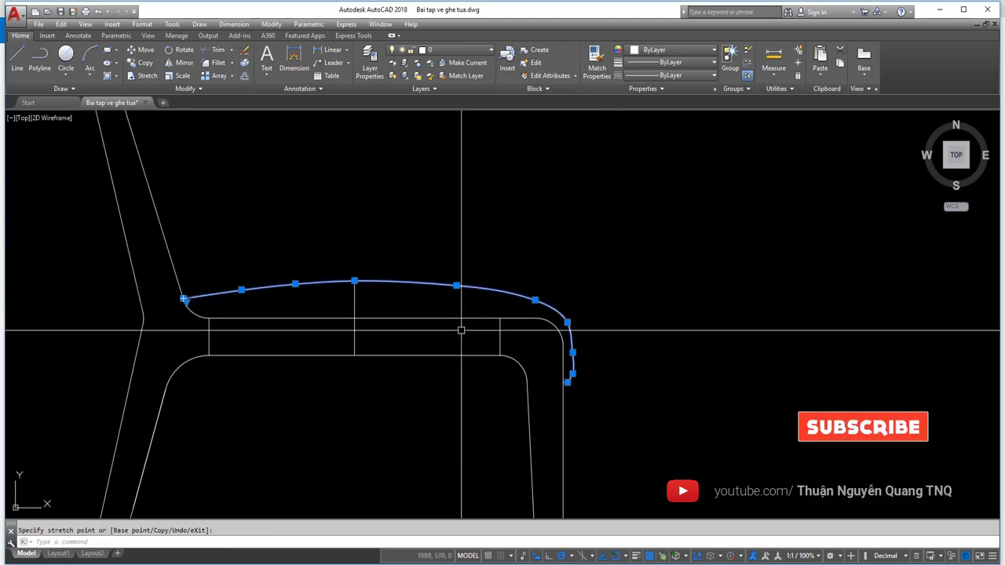
scroll(451, 326, "up", 2)
scroll(555, 307, "up", 2)
- Reshape the seat curve's rounded front corner by moving its fit point outward
left_click(513, 311)
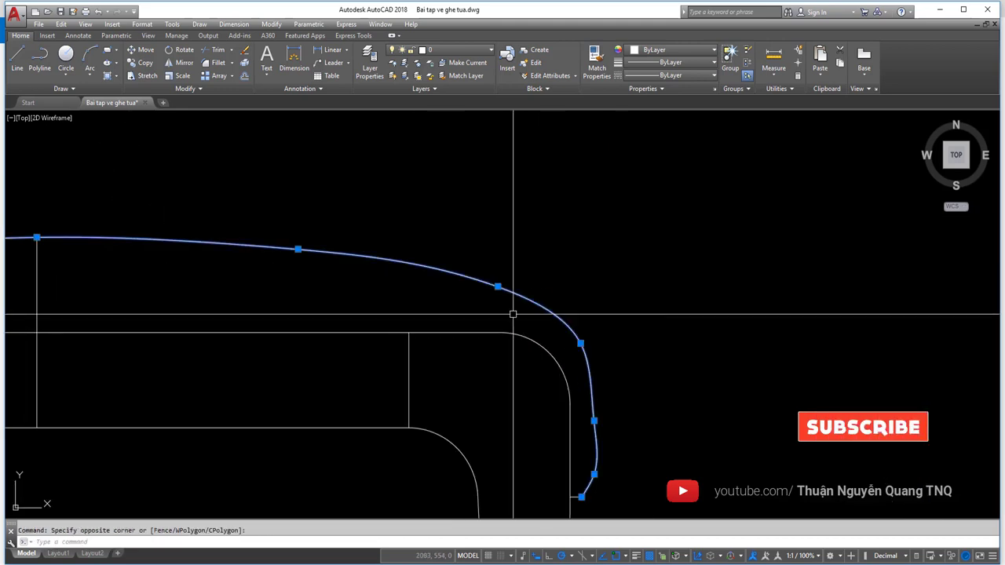
scroll(488, 288, "up", 1)
left_click(511, 289)
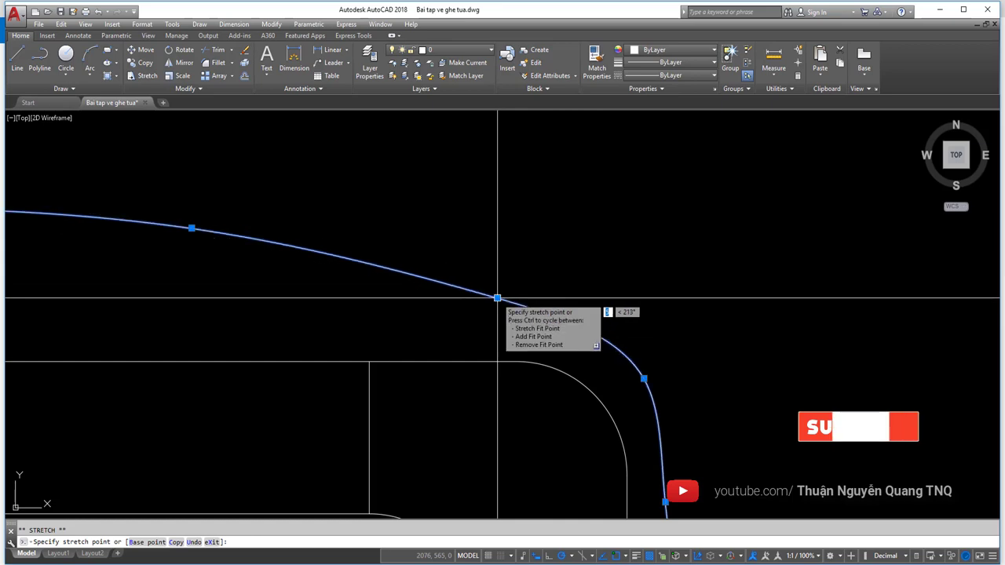
scroll(412, 310, "down", 2)
scroll(558, 334, "up", 2)
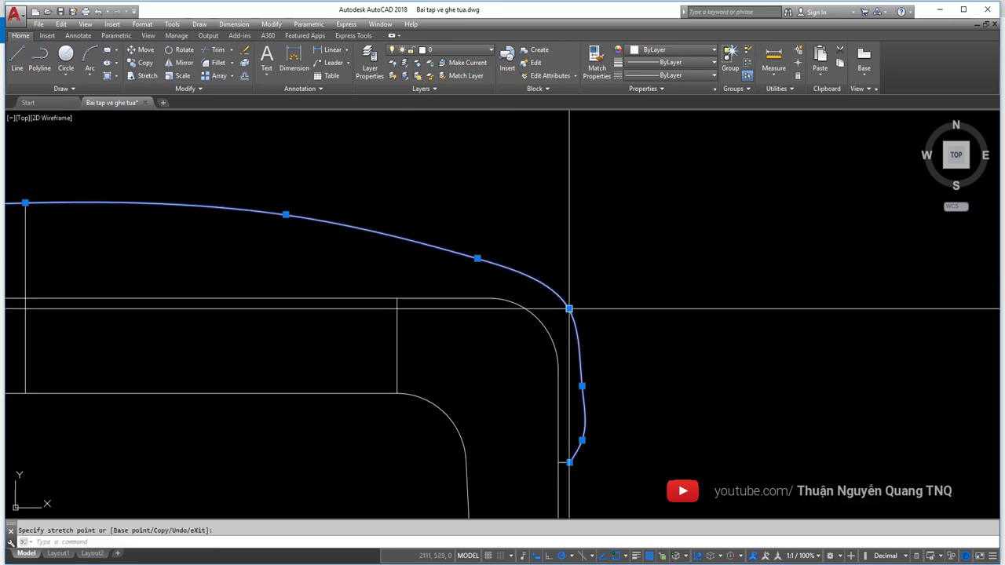
left_click(562, 314)
scroll(581, 392, "up", 2)
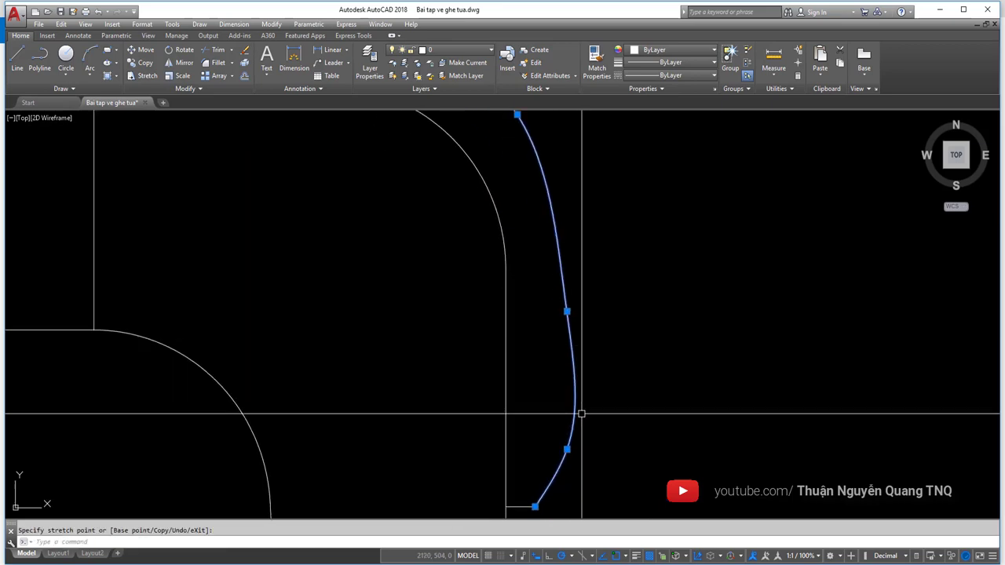
scroll(578, 416, "down", 2)
- Check the reference corner, then move a front-edge fit point lower
key("alt+Tab")
left_click_drag(801, 416, 640, 398)
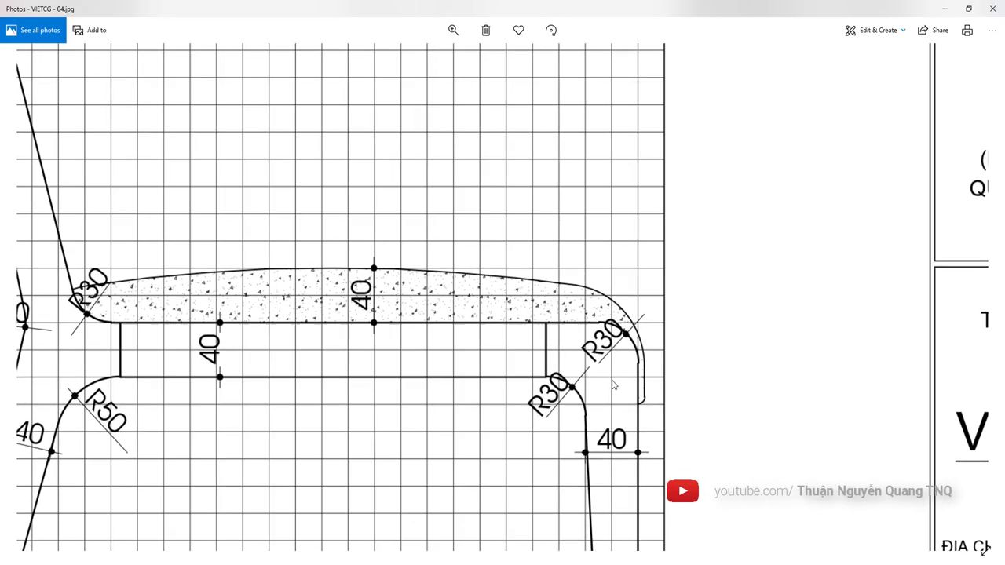
key("alt+Tab")
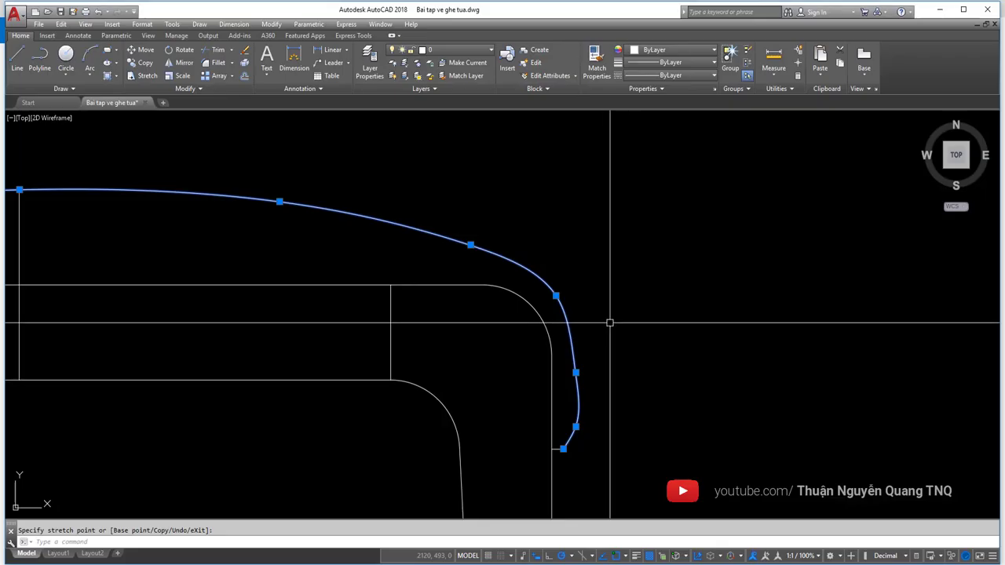
scroll(581, 314, "up", 2)
left_click(561, 298)
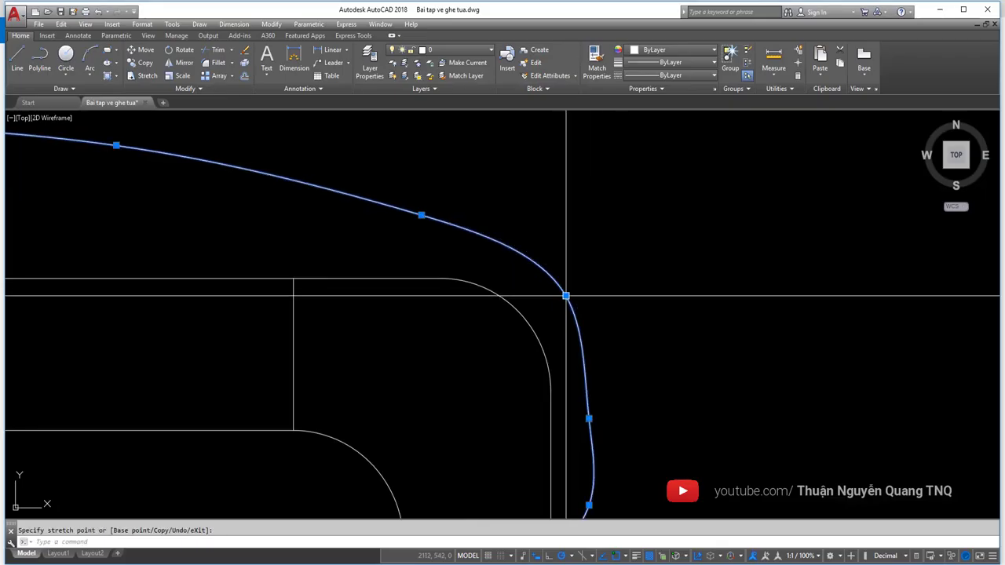
middle_click_drag(589, 497, 586, 440)
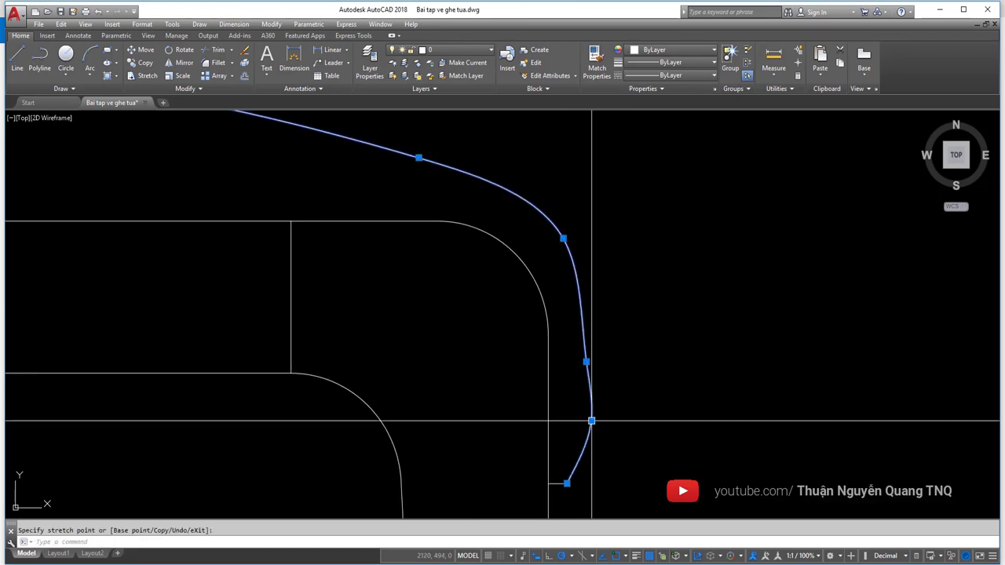
left_click(590, 420)
- Nudge the upper and lower front-edge fit points slightly inward
left_click(587, 362)
left_click(576, 362)
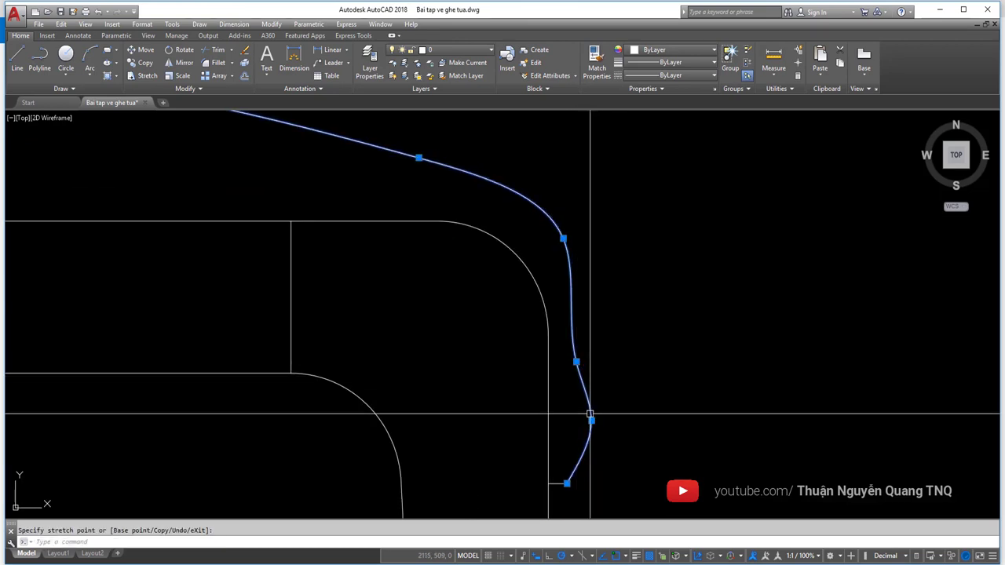
left_click(591, 421)
left_click(573, 421)
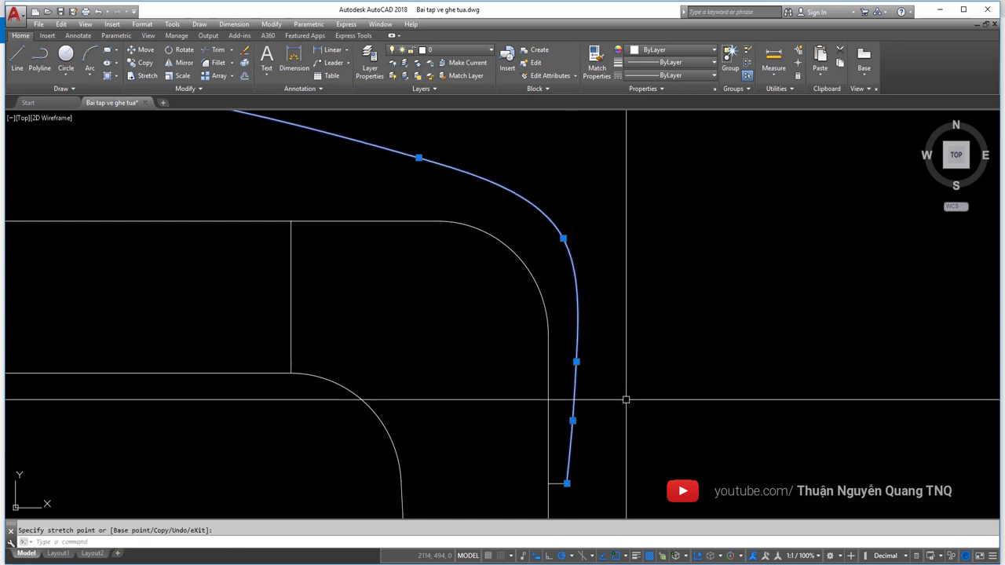
left_click(576, 361)
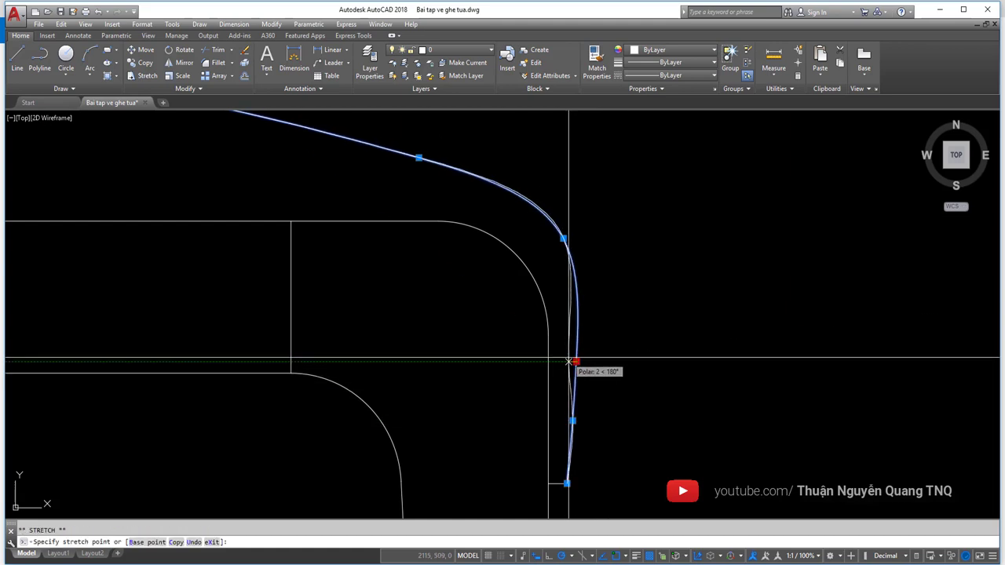
left_click(569, 362)
left_click(572, 420)
scroll(573, 420, "up", 3)
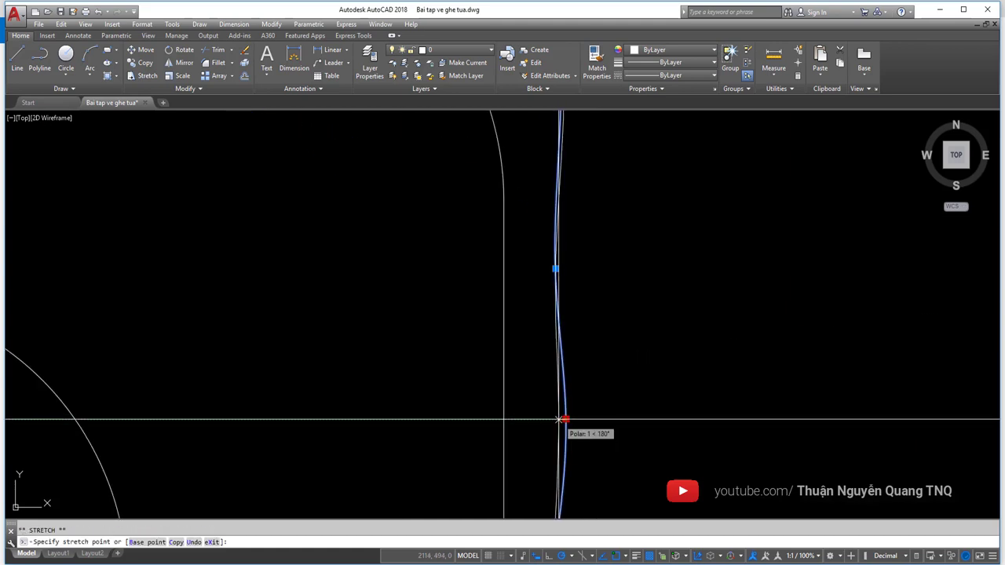
left_click(561, 418)
- Shift the seat curve's corner fit point slightly to the left
scroll(559, 410, "down", 3)
scroll(586, 303, "down", 2)
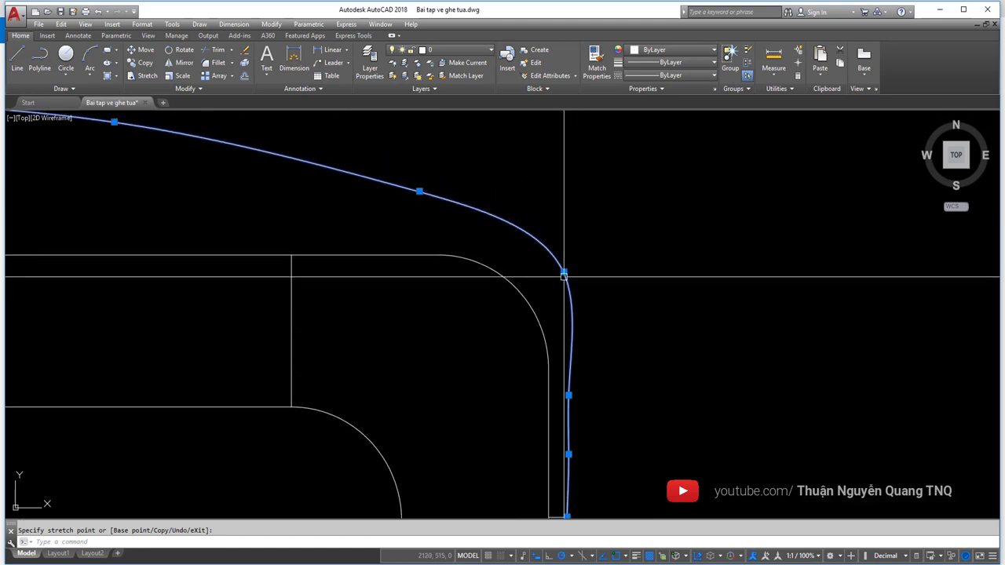
left_click(564, 273)
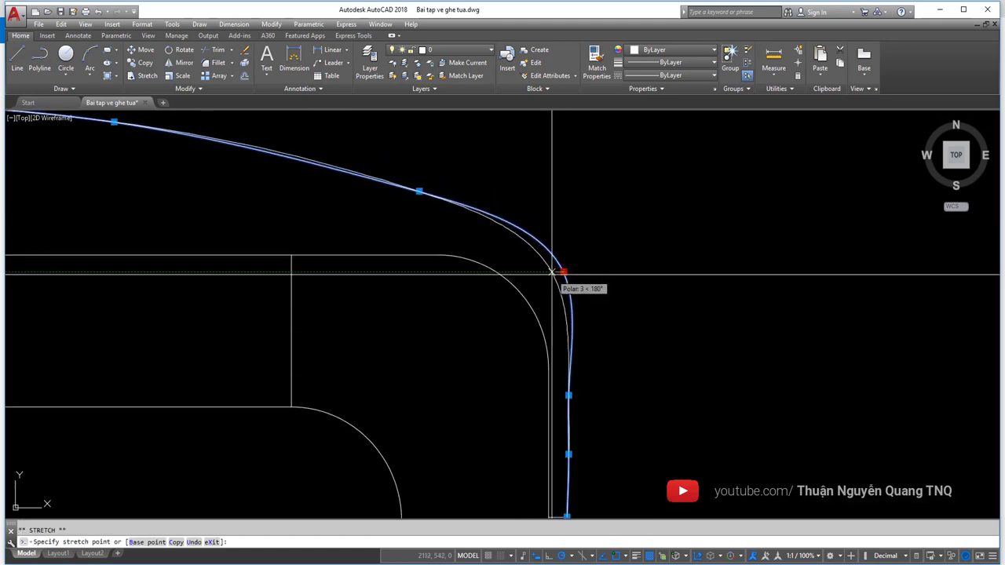
left_click(552, 273)
scroll(585, 292, "down", 2)
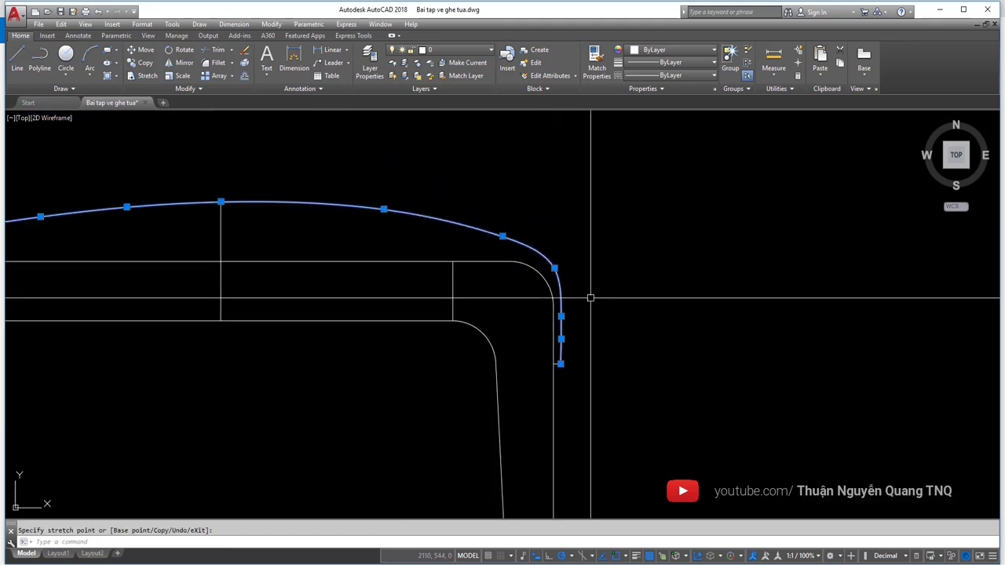
middle_click_drag(480, 249, 502, 252)
scroll(501, 251, "down", 2)
scroll(599, 291, "down", 1)
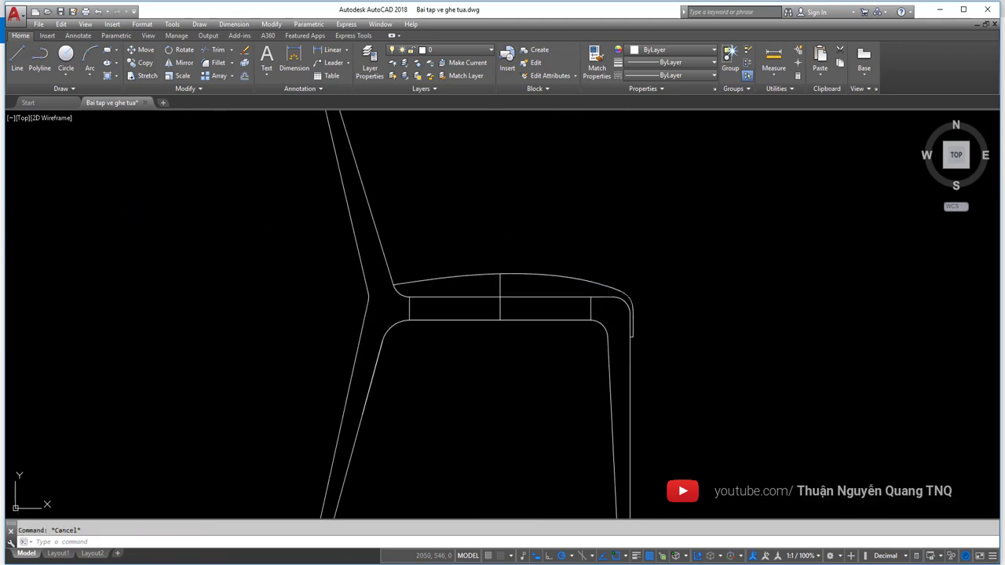
scroll(544, 267, "up", 2)
scroll(559, 282, "up", 1)
- Grab a fit point on the upper seat curve, then cancel without moving it
left_click(559, 281)
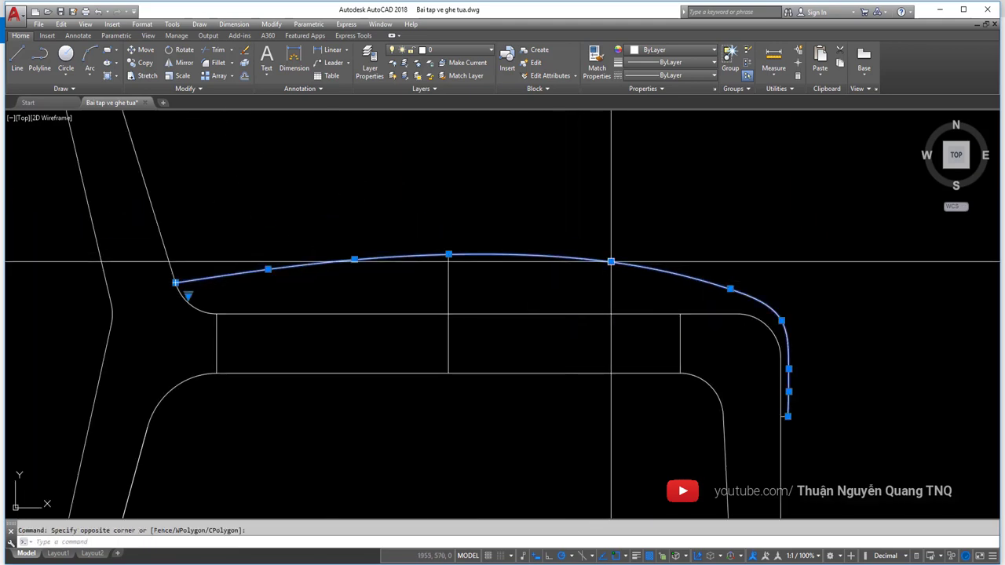
left_click(610, 261)
scroll(589, 258, "up", 2)
scroll(574, 257, "up", 1)
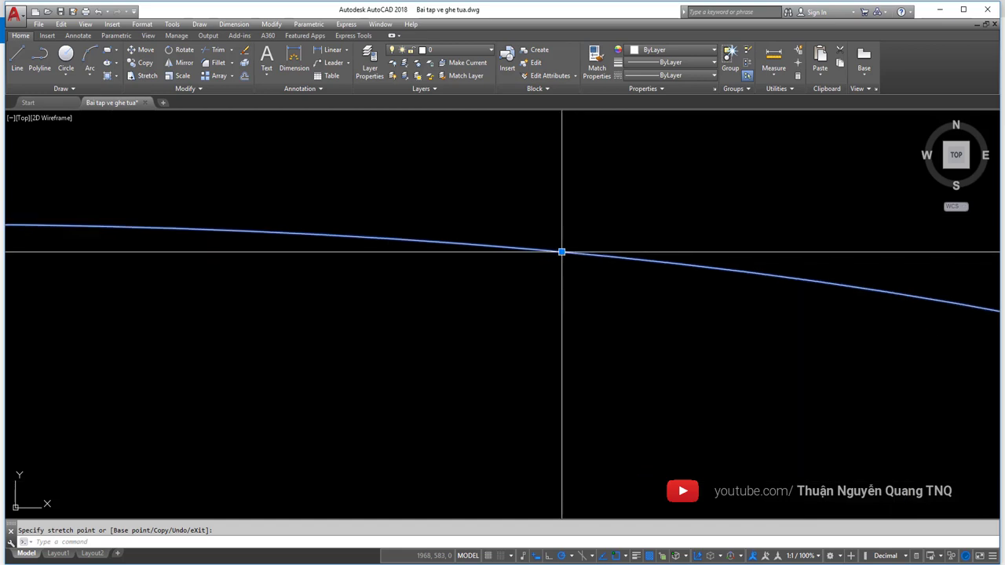
scroll(561, 252, "down", 4)
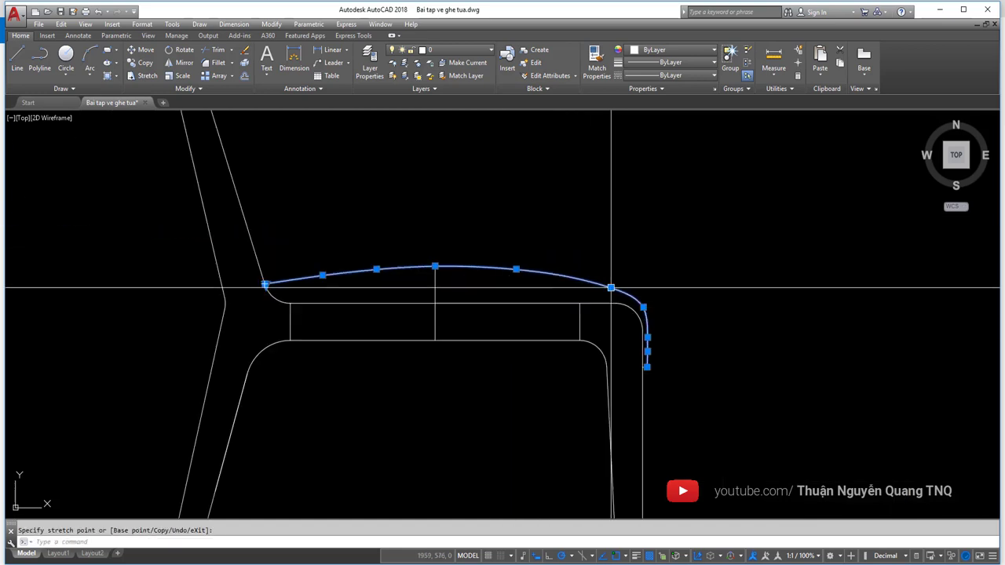
scroll(602, 288, "up", 3)
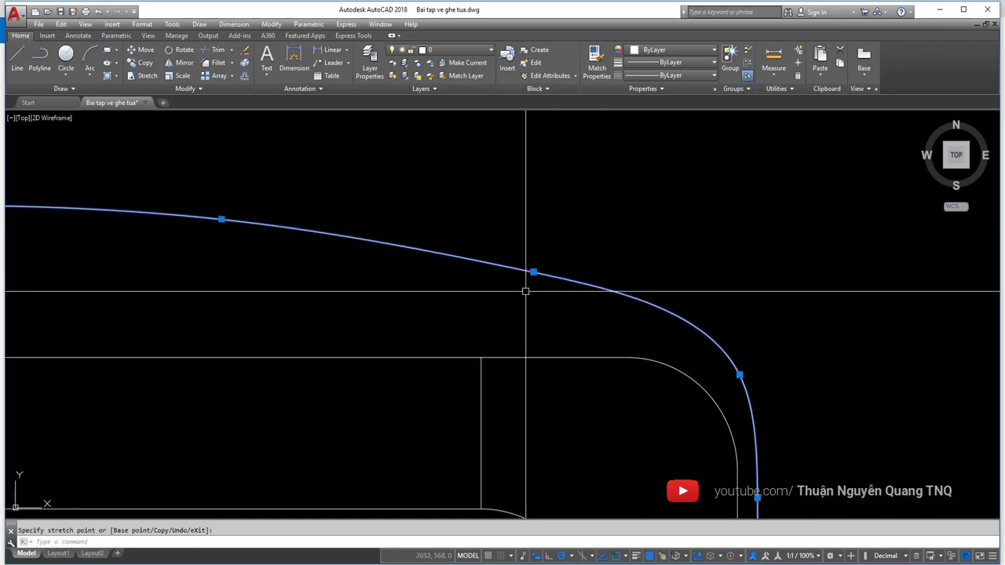
key("Escape")
key("Escape")
scroll(543, 291, "down", 3)
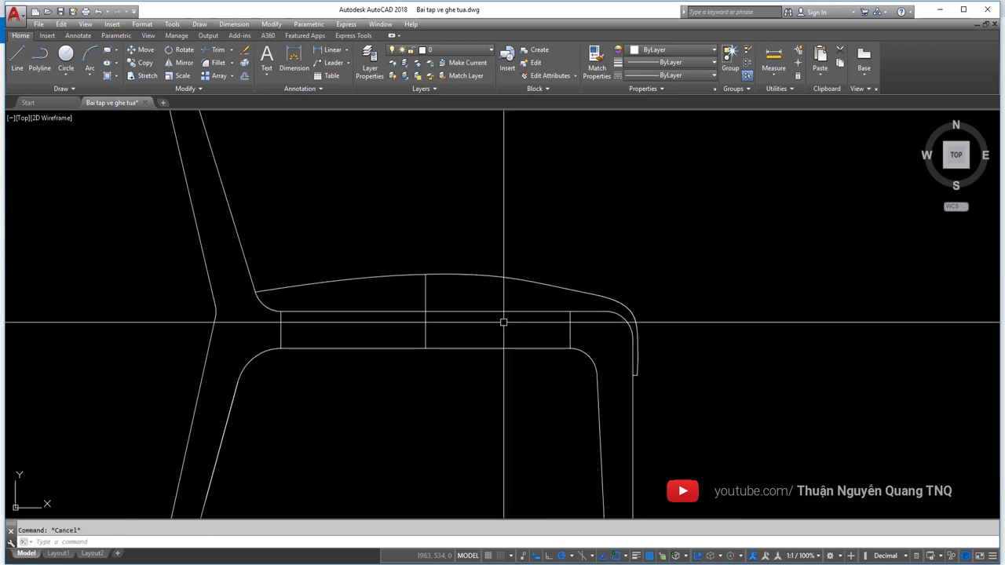
scroll(594, 291, "up", 2)
- Try another fit point on the seat top and cancel again
left_click(630, 299)
scroll(613, 289, "up", 4)
left_click(613, 289)
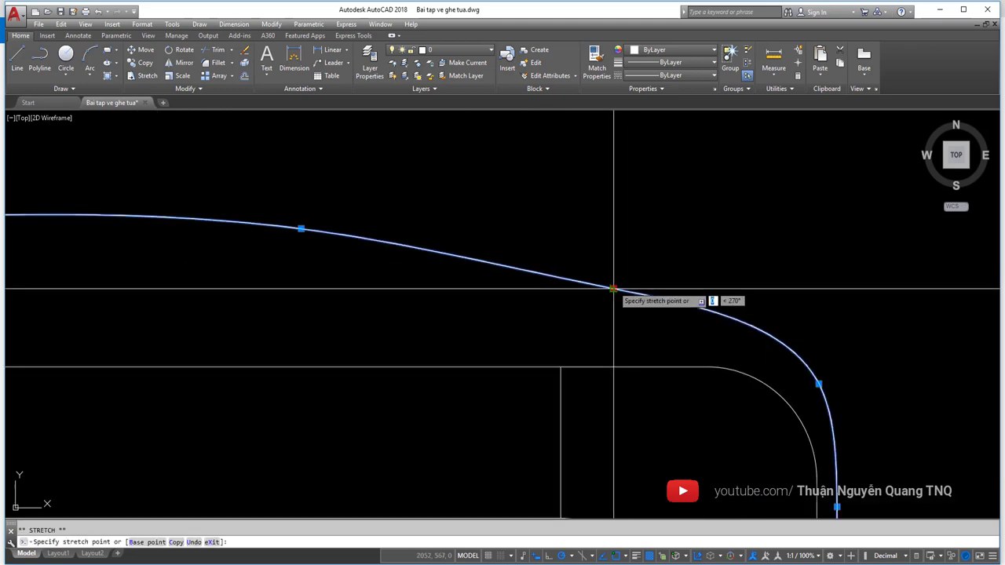
scroll(616, 289, "up", 3)
scroll(616, 284, "up", 2)
key("Escape")
key("Escape")
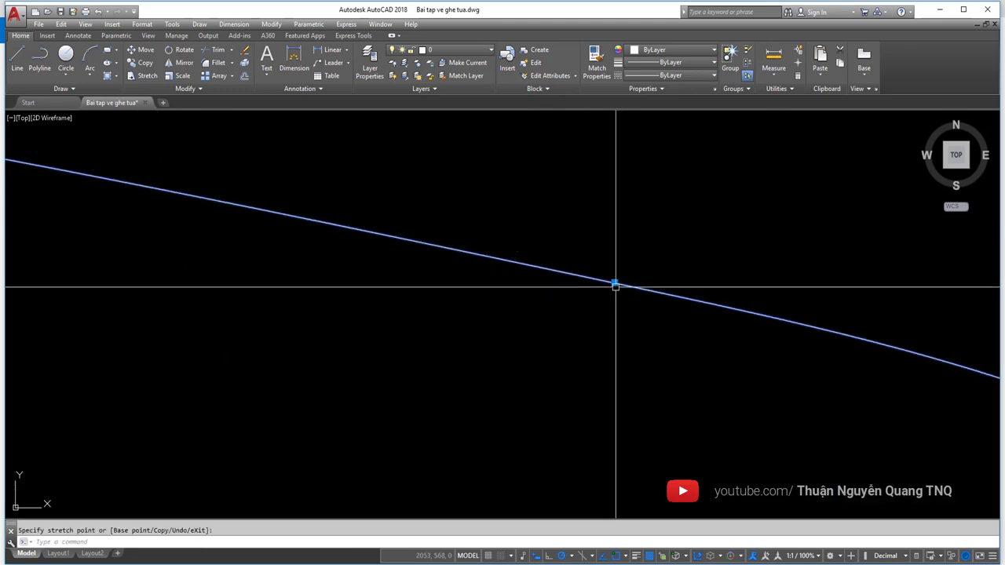
scroll(608, 291, "down", 5)
- Move the seat top's upper fit point slightly left to finish the reshape
left_click(567, 281)
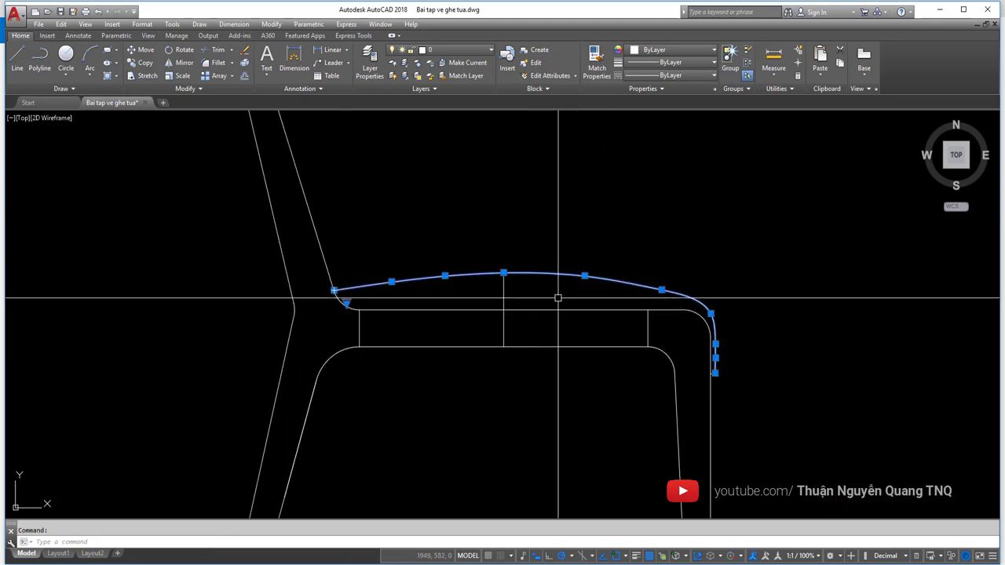
scroll(567, 281, "up", 4)
left_click(616, 248)
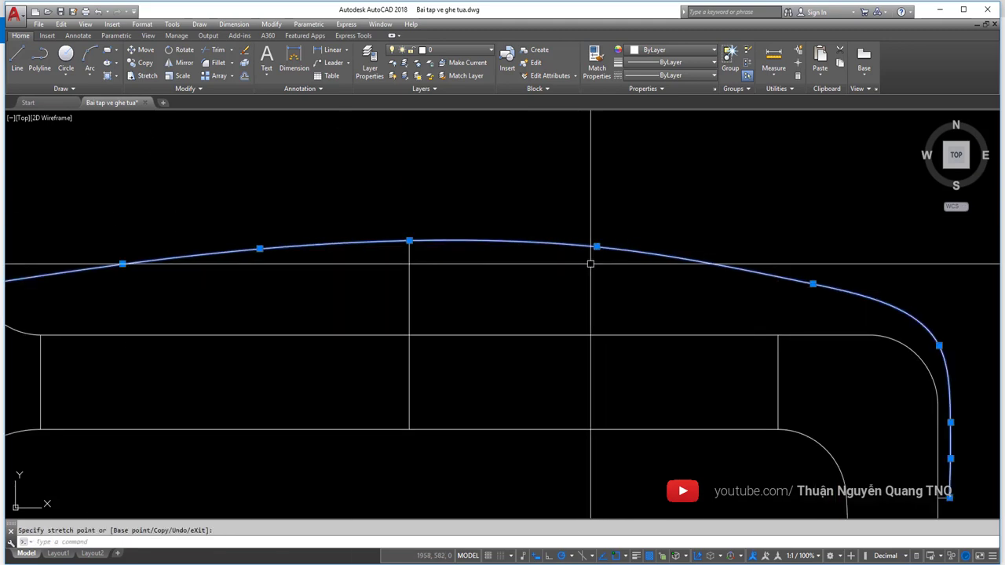
scroll(592, 259, "up", 4)
scroll(604, 249, "down", 2)
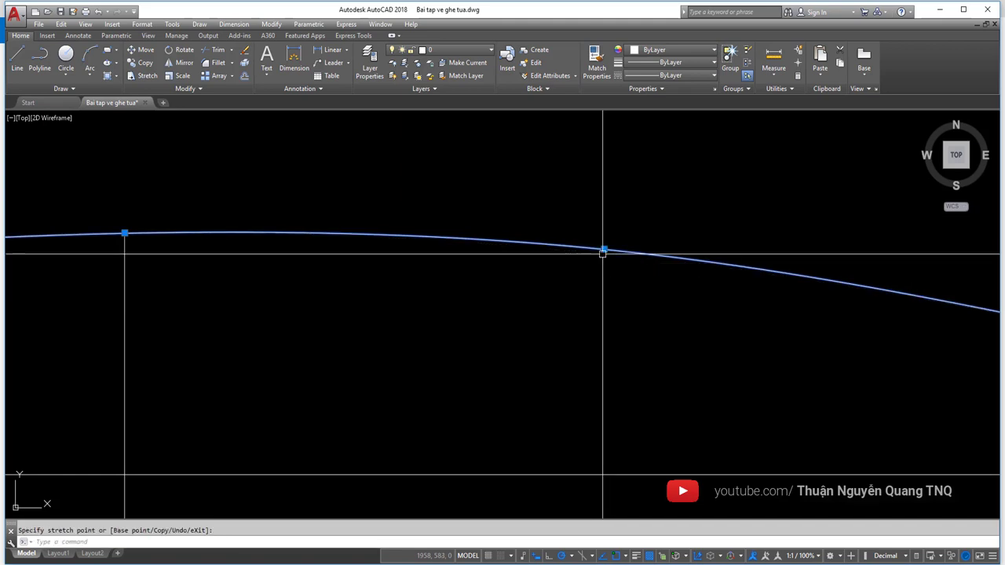
scroll(601, 249, "down", 2)
scroll(583, 251, "up", 3)
scroll(602, 246, "up", 3)
left_click(611, 250)
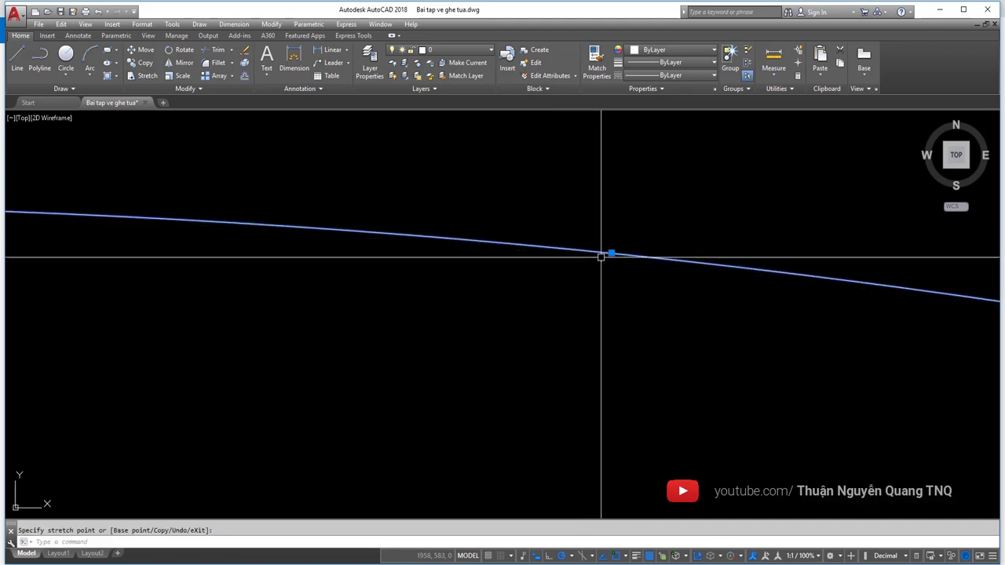
scroll(602, 253, "down", 3)
- Delete the seat's middle vertical divider line
left_click(520, 278)
left_click(473, 277)
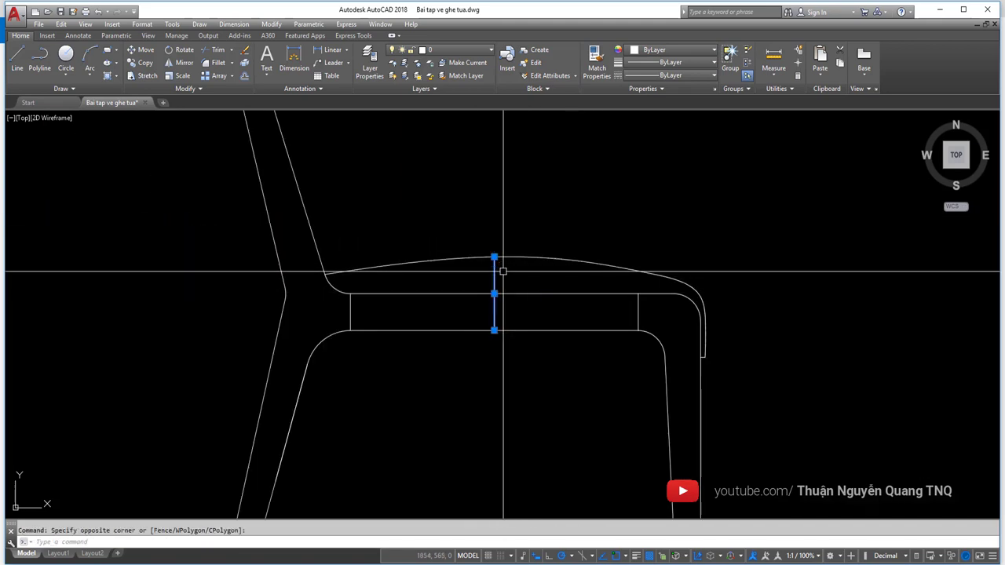
key("Delete")
- Reselect the seat's top curve to inspect its shape, then clear the selection
left_click(550, 258)
scroll(555, 259, "up", 3)
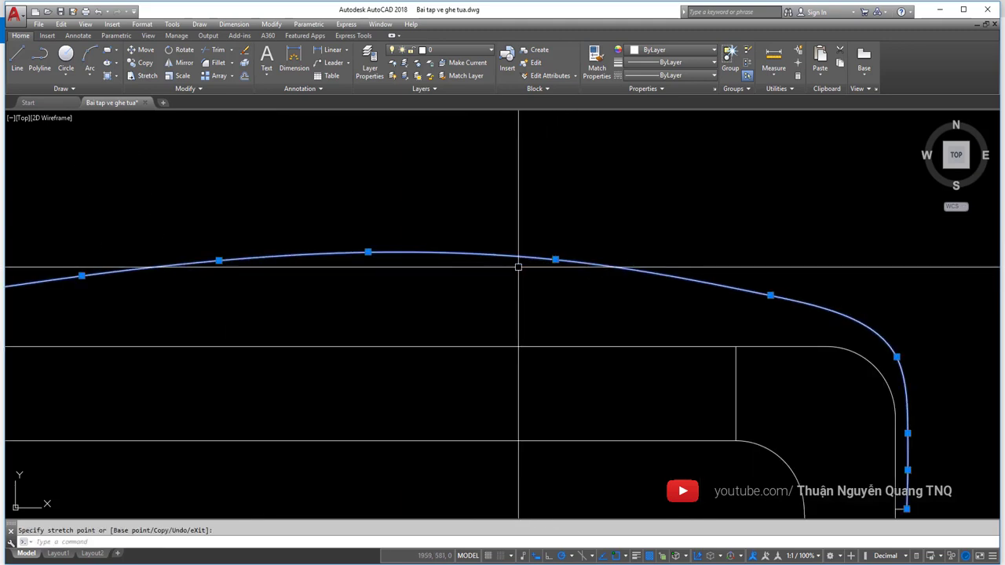
scroll(554, 259, "up", 3)
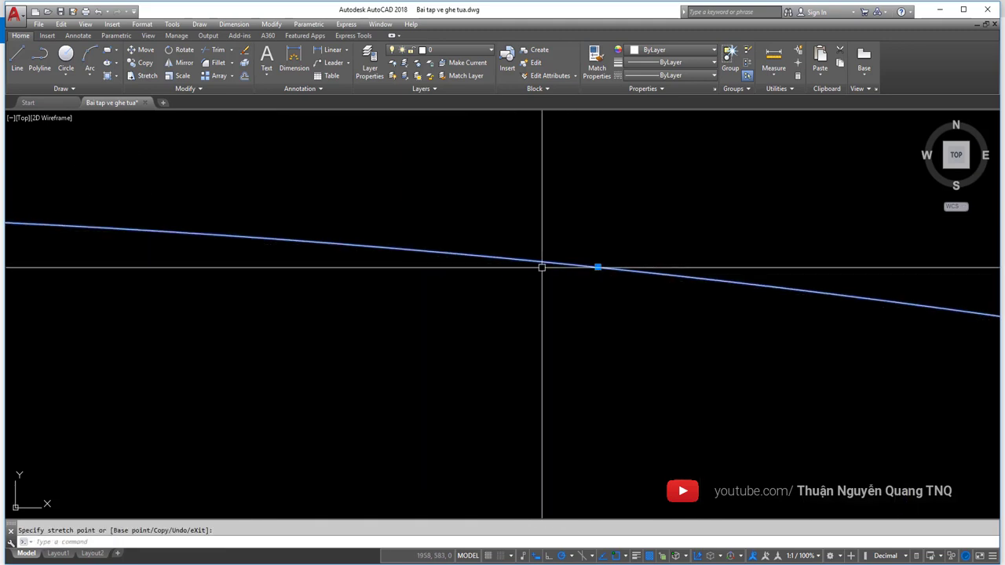
scroll(542, 265, "down", 3)
scroll(695, 294, "up", 3)
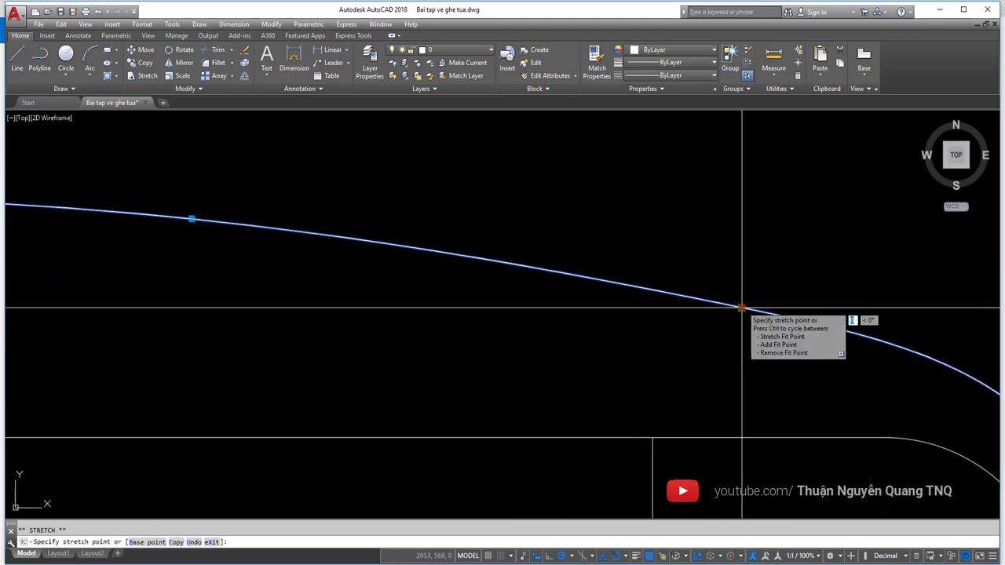
scroll(741, 308, "down", 3)
key("Escape")
scroll(542, 319, "up", 2)
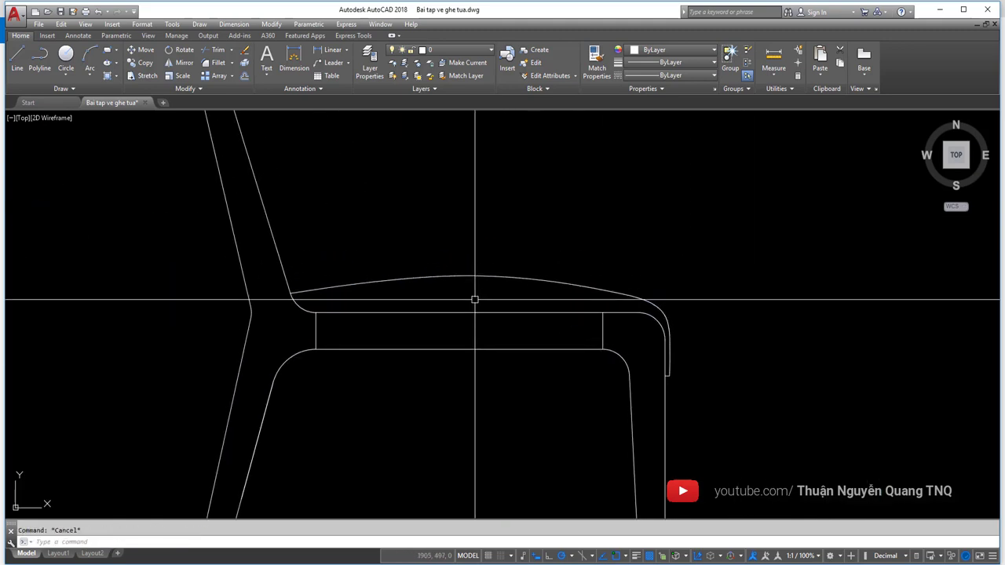
left_click(465, 276)
scroll(485, 279, "down", 5)
key("Escape")
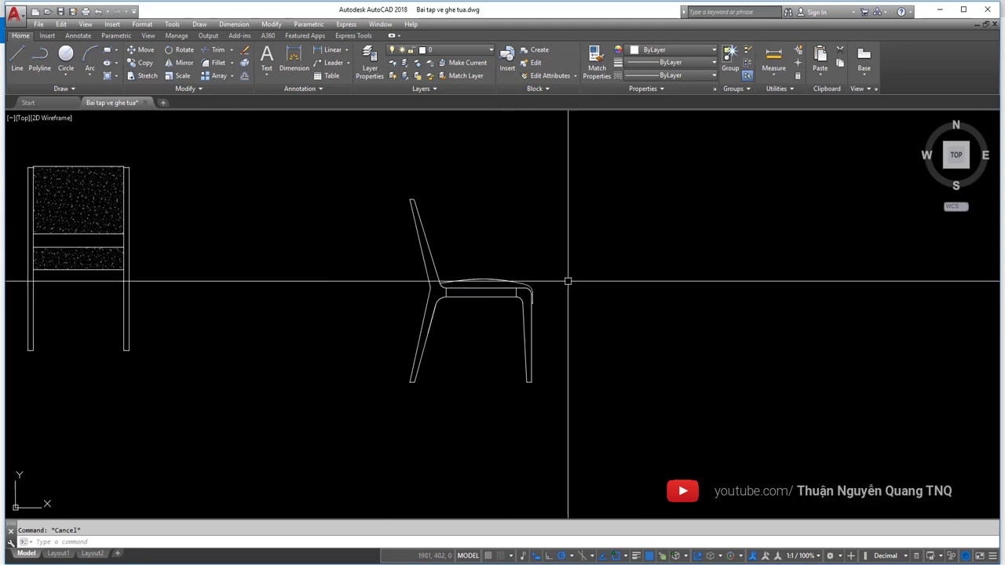
- Compare the reshaped seat with the chair reference image
key("alt+Tab")
scroll(562, 291, "down", 2)
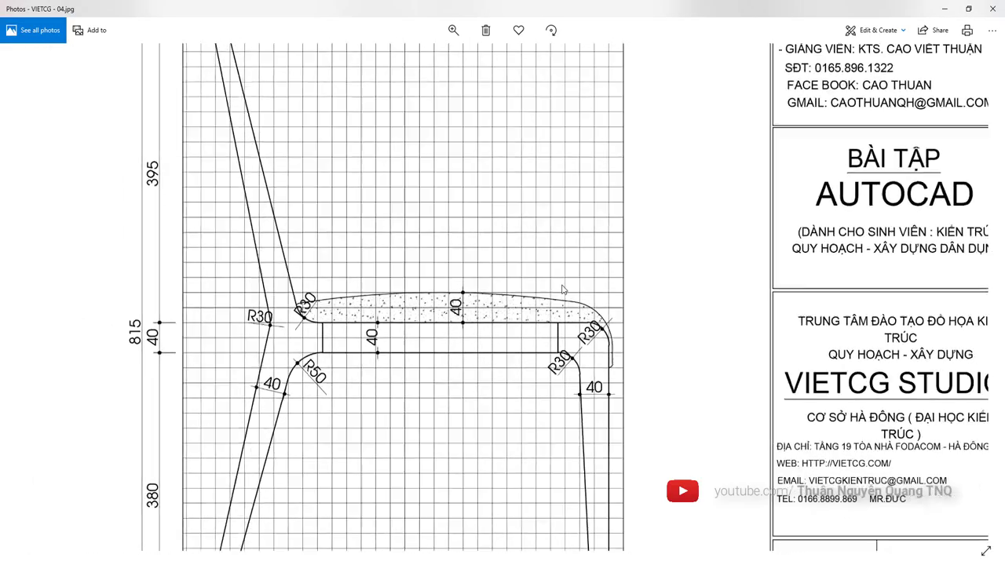
scroll(562, 291, "down", 1)
key("alt+Tab")
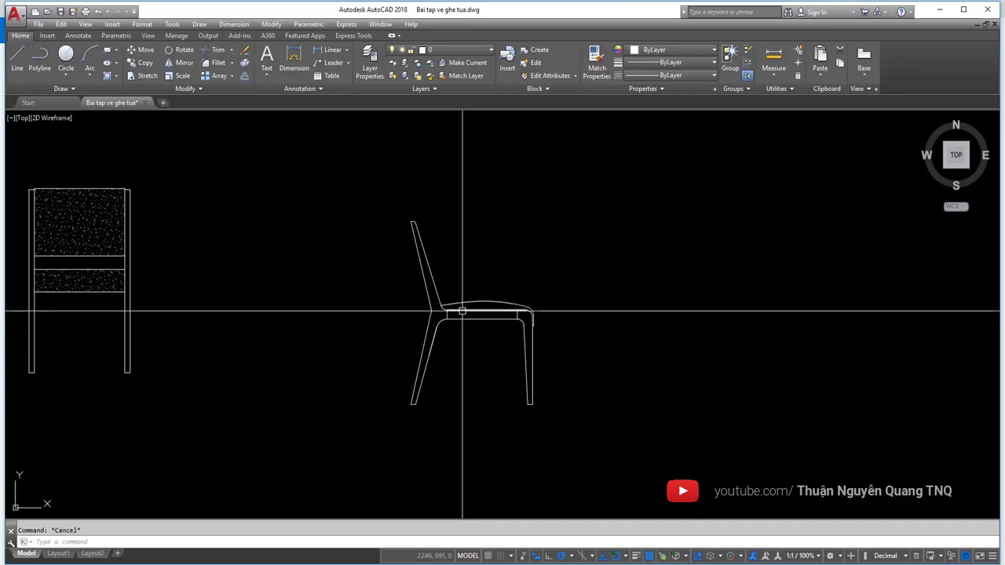
scroll(471, 306, "up", 4)
type("H")
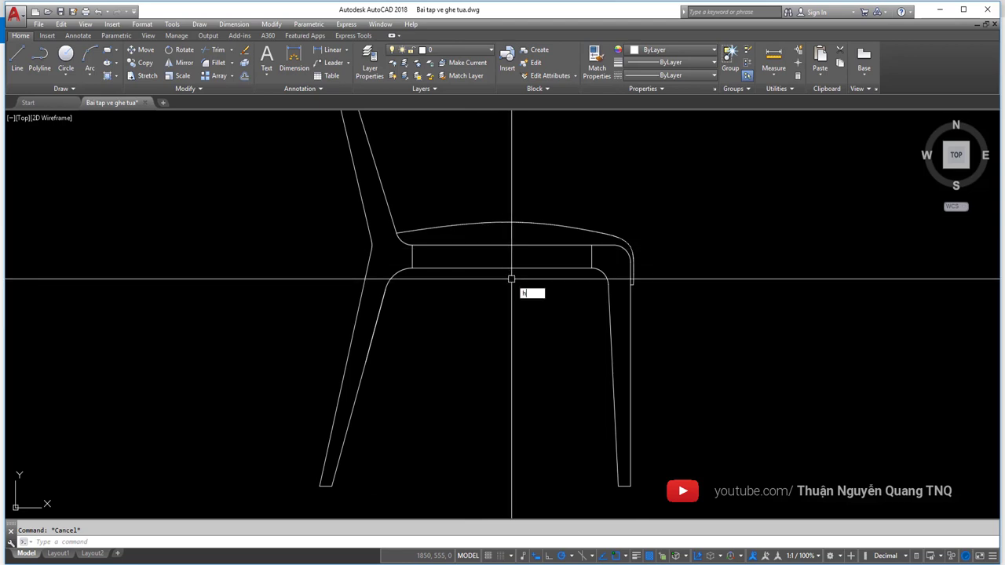
- Fill the side-view seat cushion with AR-CONC concrete hatch at scale 5
key("Return")
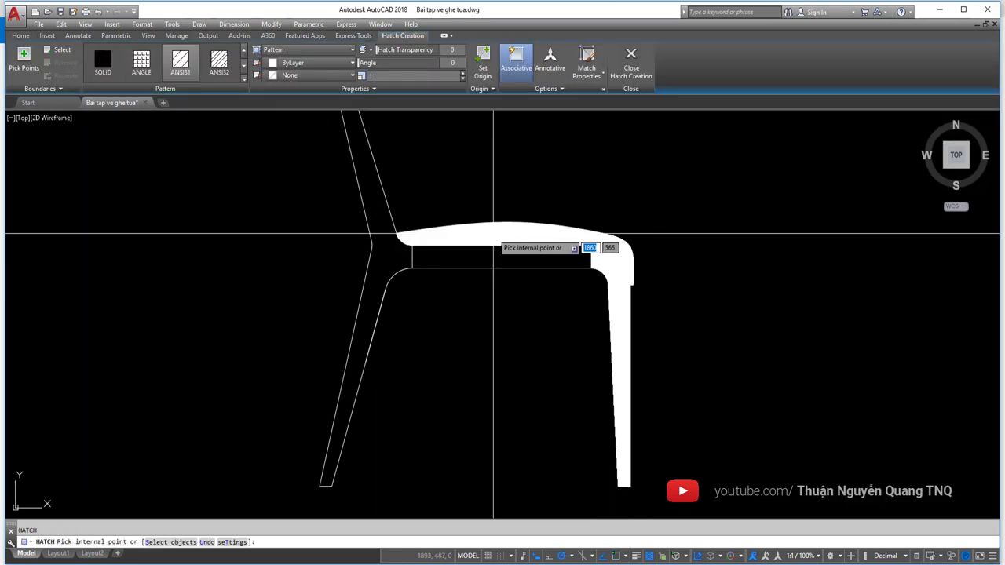
left_click(243, 80)
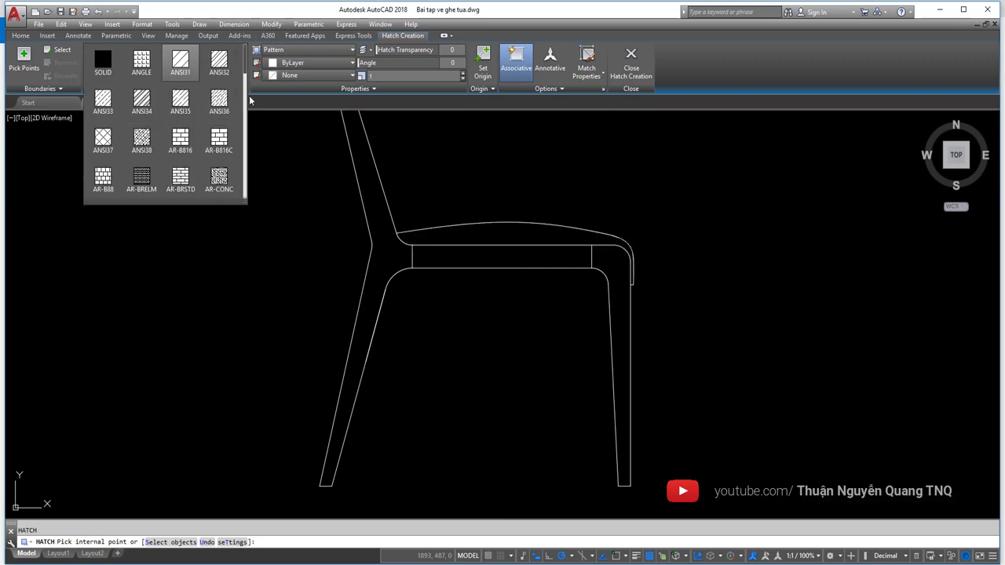
left_click(219, 182)
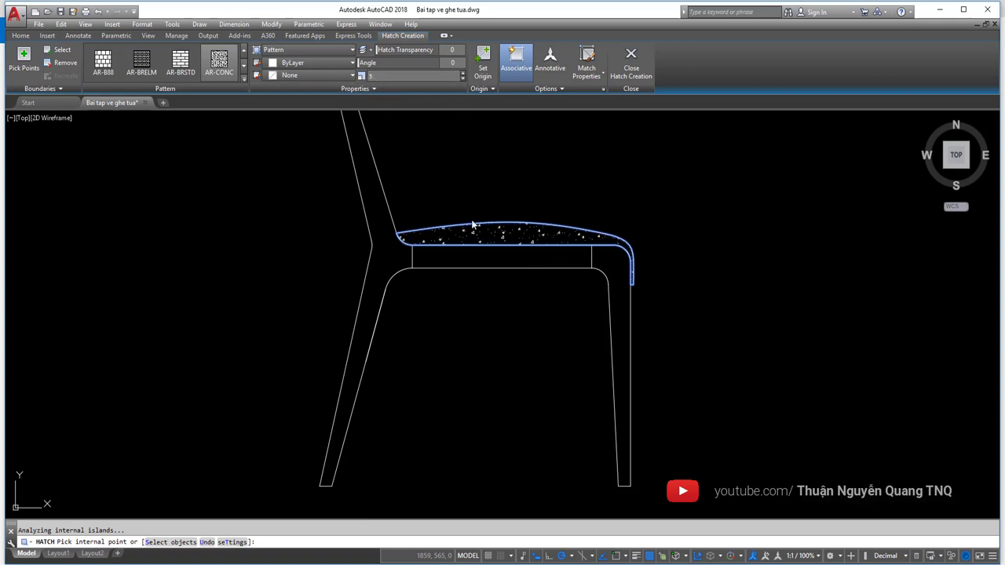
key("Return")
- Copy the back-view backrest hatch properties onto the side chair's seat hatch with MATCHPROP
scroll(539, 218, "down", 5)
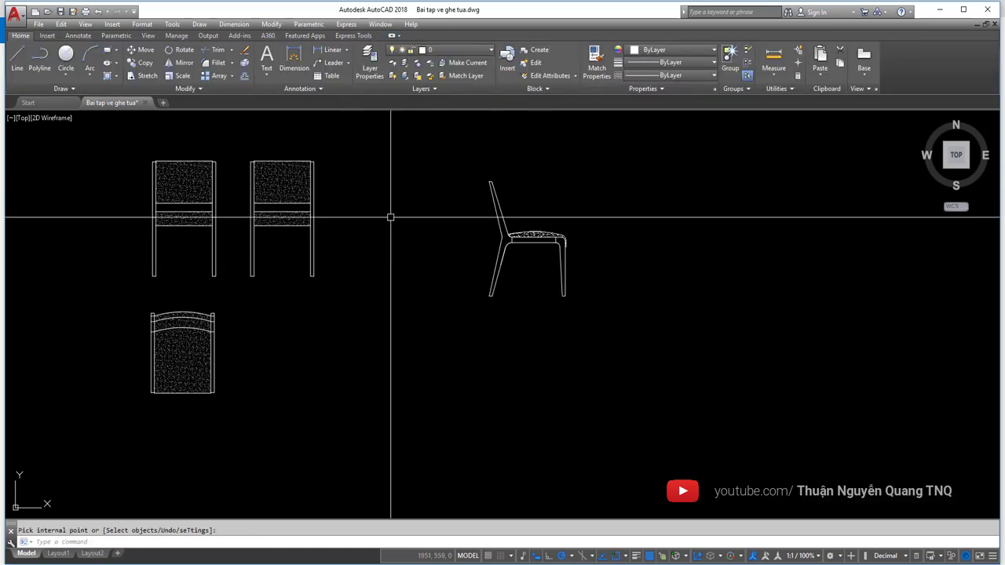
scroll(314, 198, "up", 5)
scroll(314, 197, "down", 2)
type("MA")
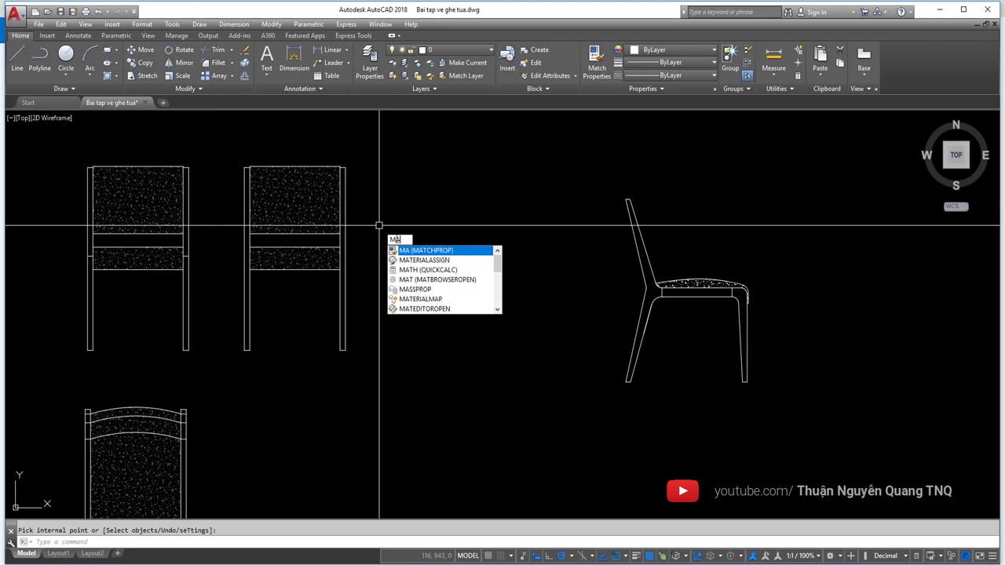
key("Return")
scroll(305, 199, "up", 2)
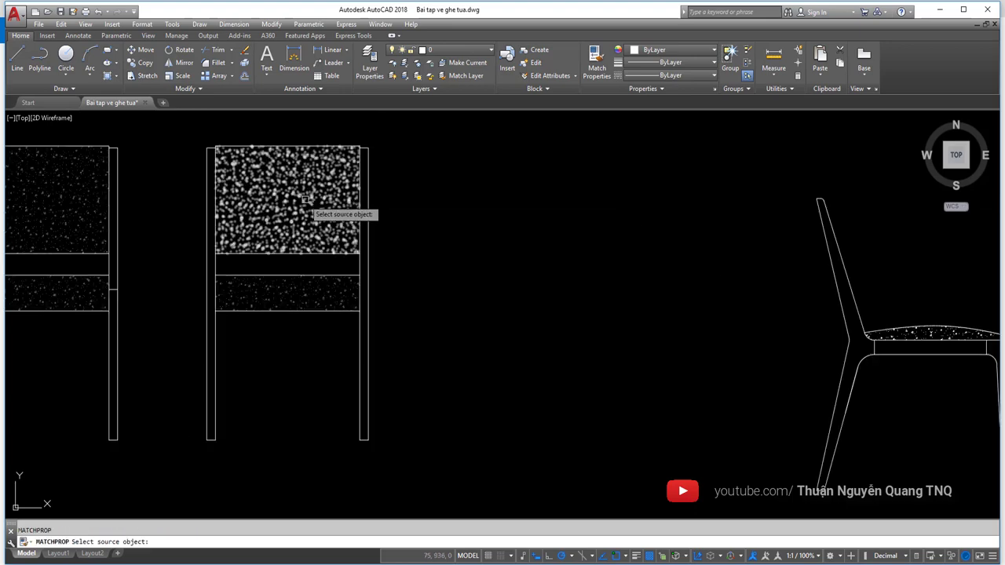
left_click(306, 199)
scroll(314, 205, "down", 2)
scroll(557, 253, "up", 4)
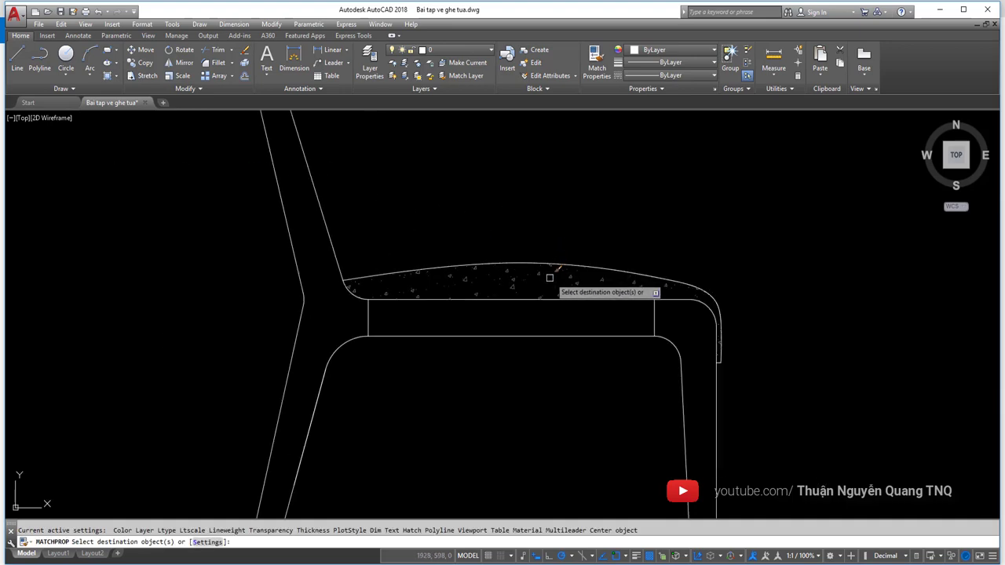
scroll(537, 267, "down", 5)
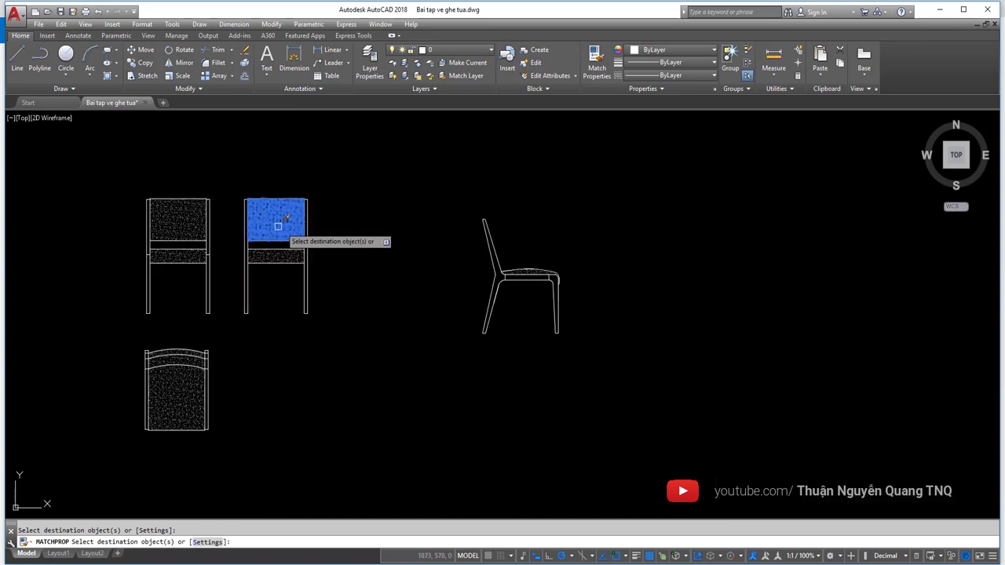
scroll(545, 279, "up", 3)
left_click(503, 277)
key("Escape")
scroll(511, 251, "down", 4)
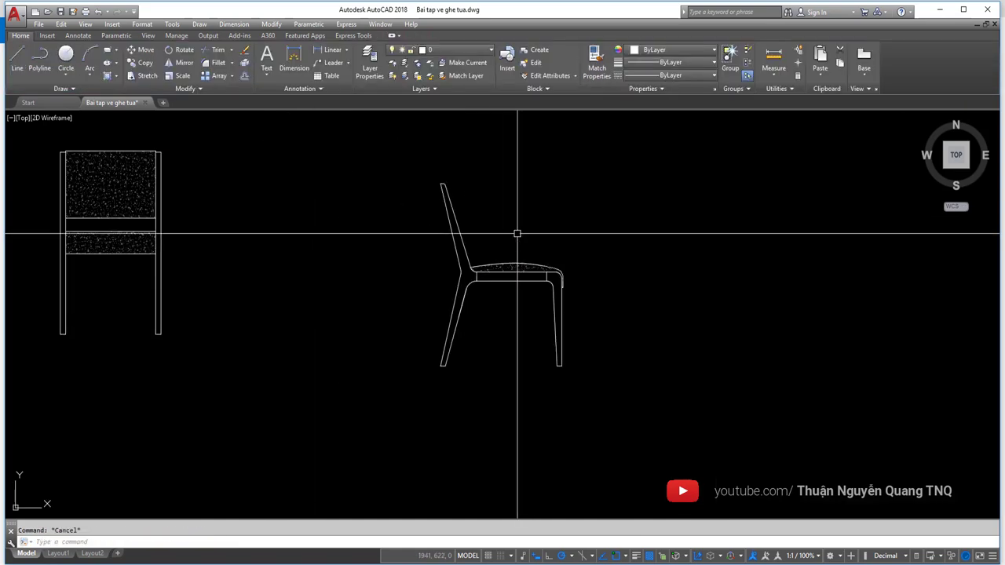
scroll(448, 243, "up", 1)
scroll(568, 265, "down", 3)
scroll(568, 264, "down", 1)
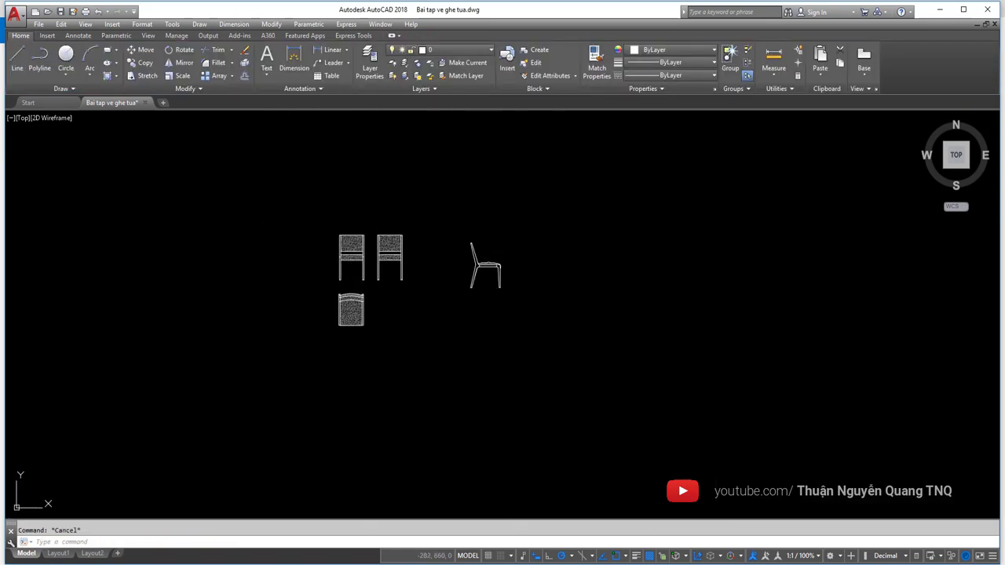
middle_click_drag(365, 264, 561, 264)
key("alt+Tab")
scroll(508, 267, "down", 3)
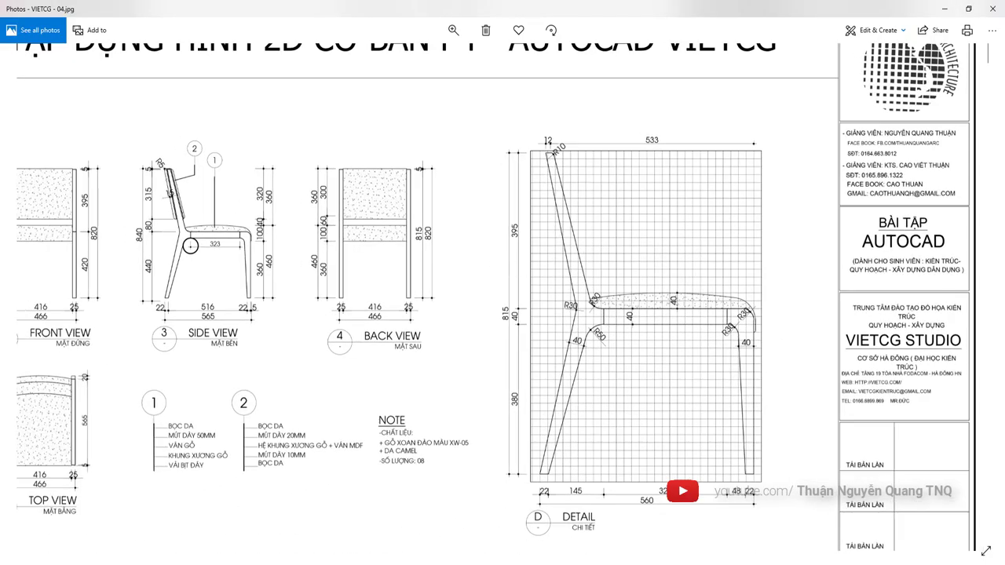
scroll(597, 225, "up", 1)
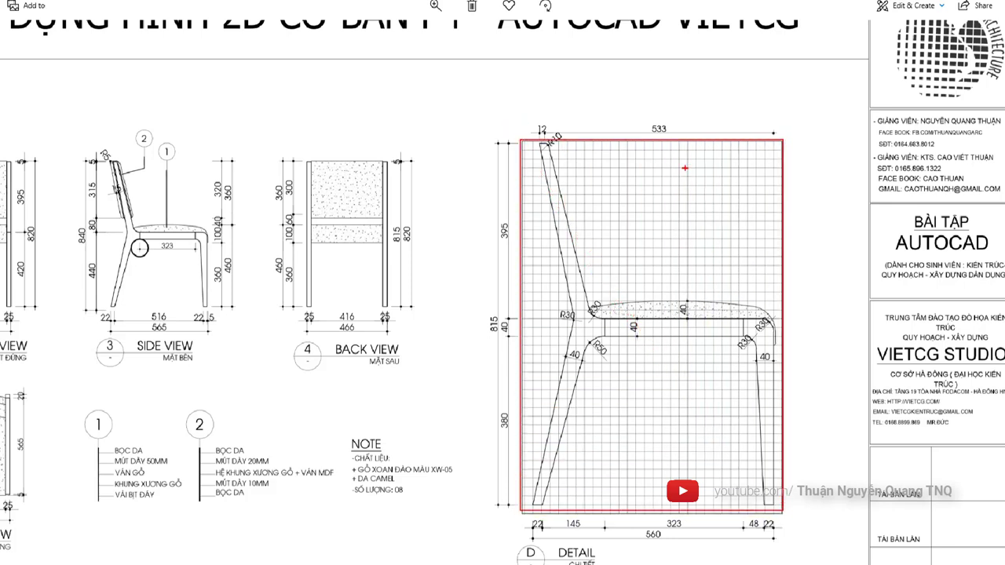
key("alt+Tab")
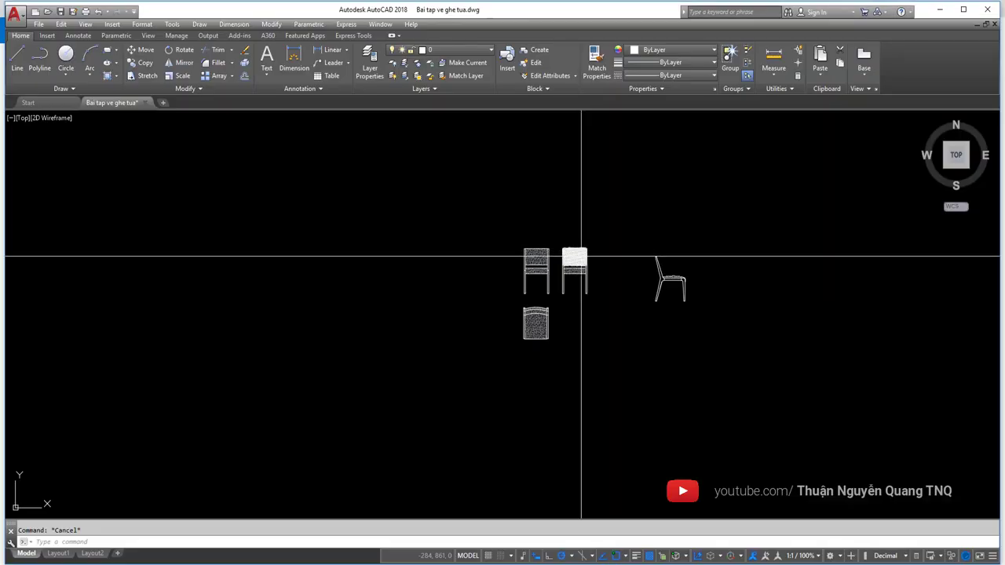
- Draw a rectangle framing the side-view chair with the REC command
scroll(579, 258, "up", 3)
scroll(453, 277, "up", 3)
type("re")
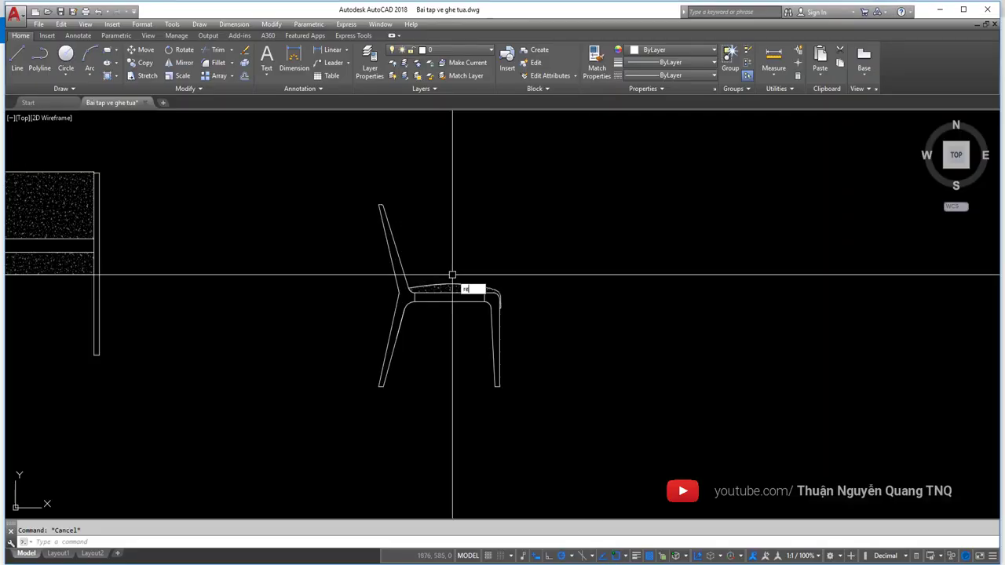
key("Return")
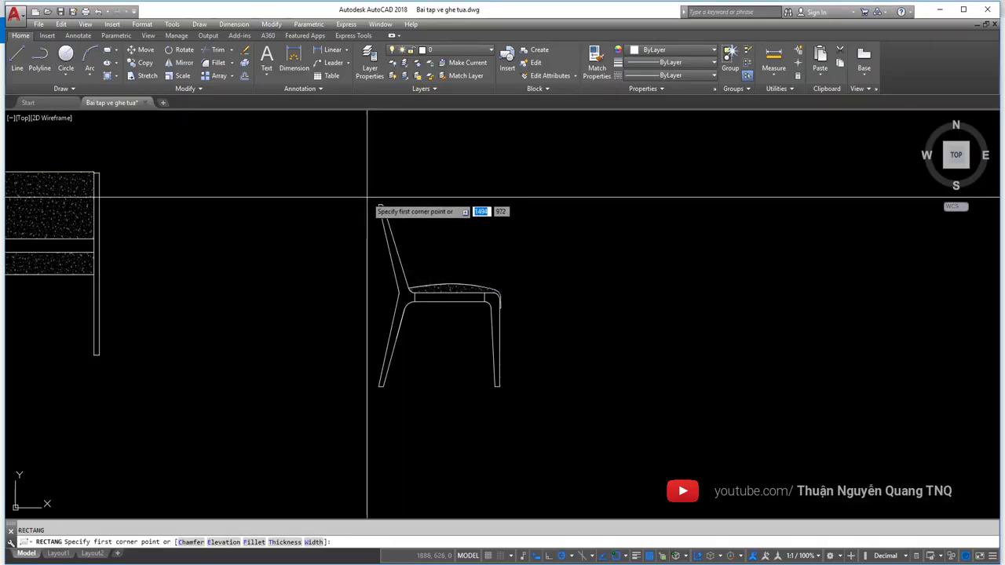
left_click(368, 198)
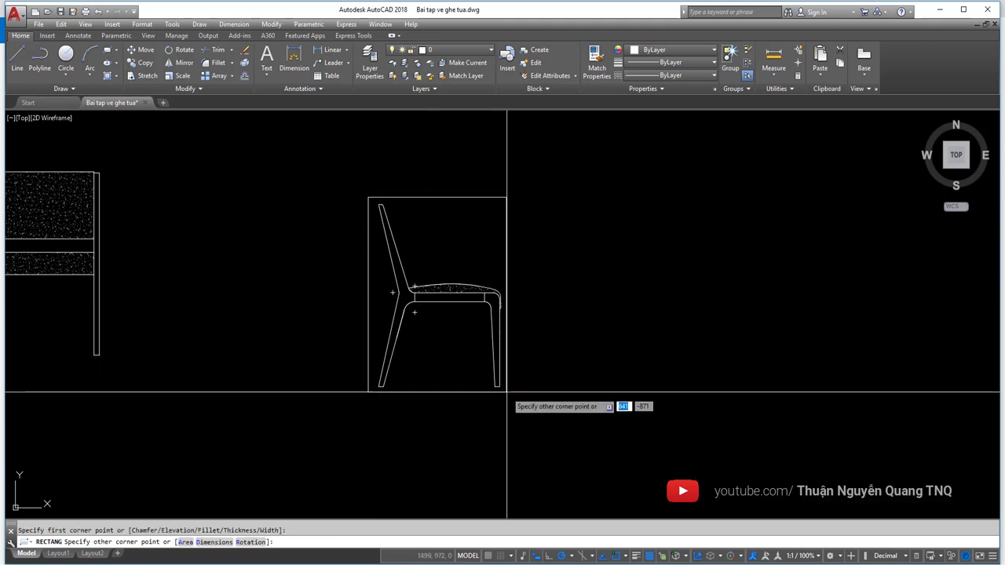
scroll(507, 391, "up", 2)
scroll(508, 391, "down", 2)
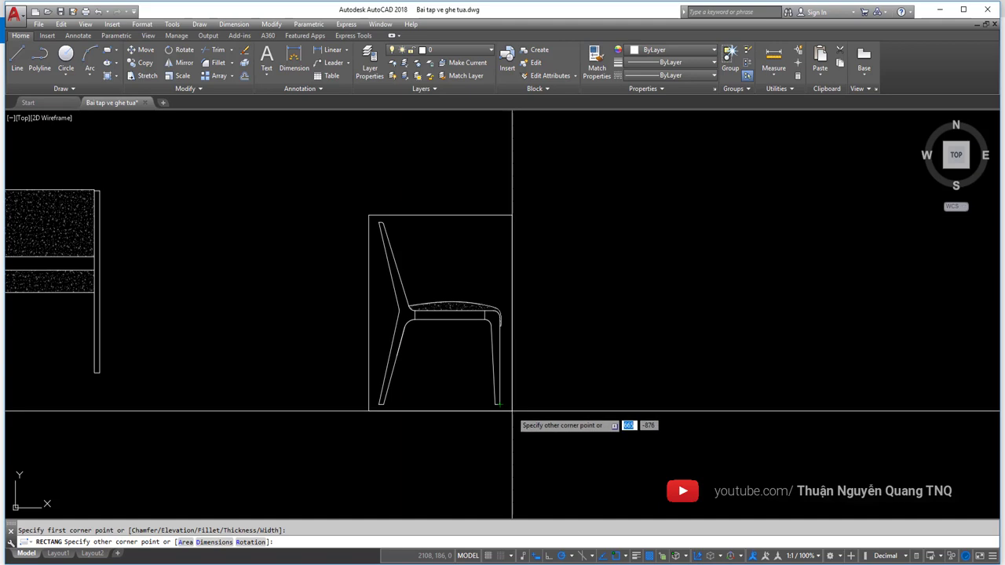
left_click(514, 410)
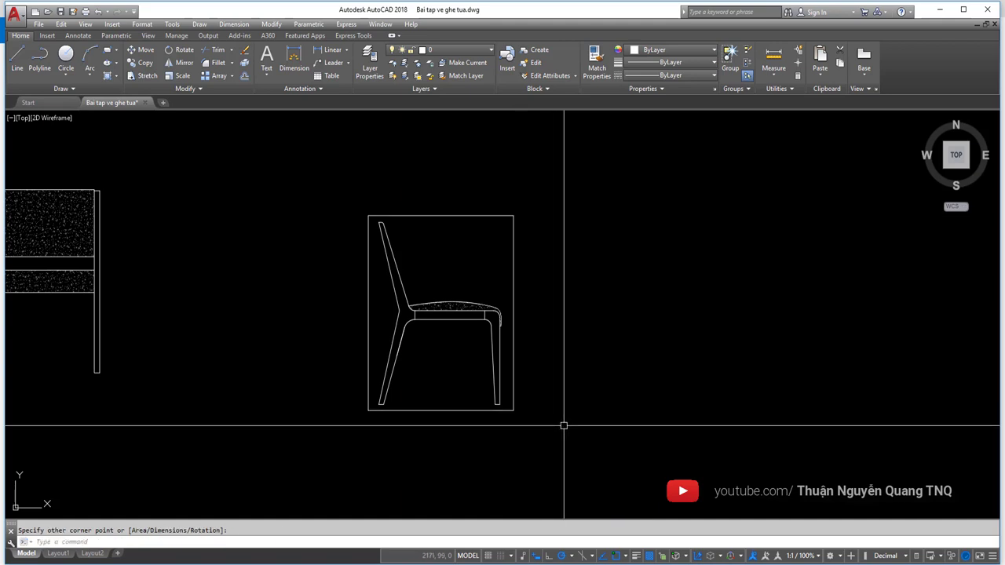
- Copy the rectangle frame to an empty spot to the right of the chair
left_click(526, 308)
left_click(494, 287)
key("m")
key("space")
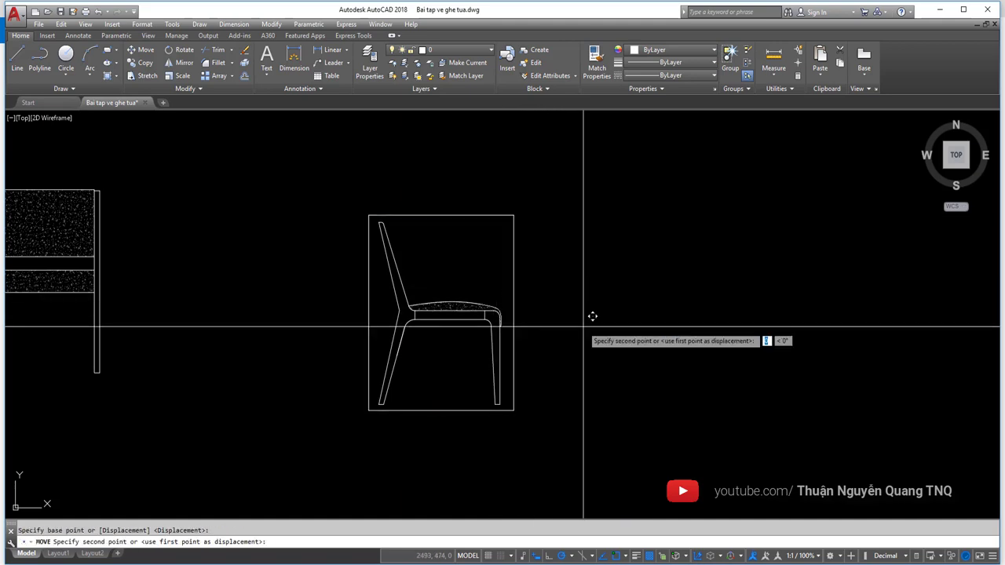
left_click(584, 327)
left_click(584, 328)
left_click(471, 265)
left_click(550, 278)
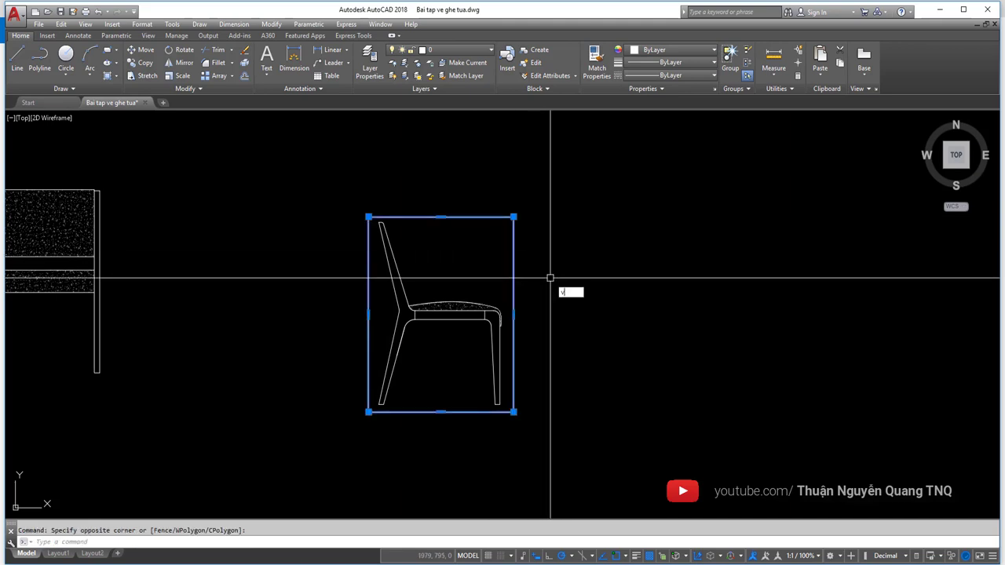
key("Escape")
left_click(490, 273)
type("o")
key("space")
left_click(559, 277)
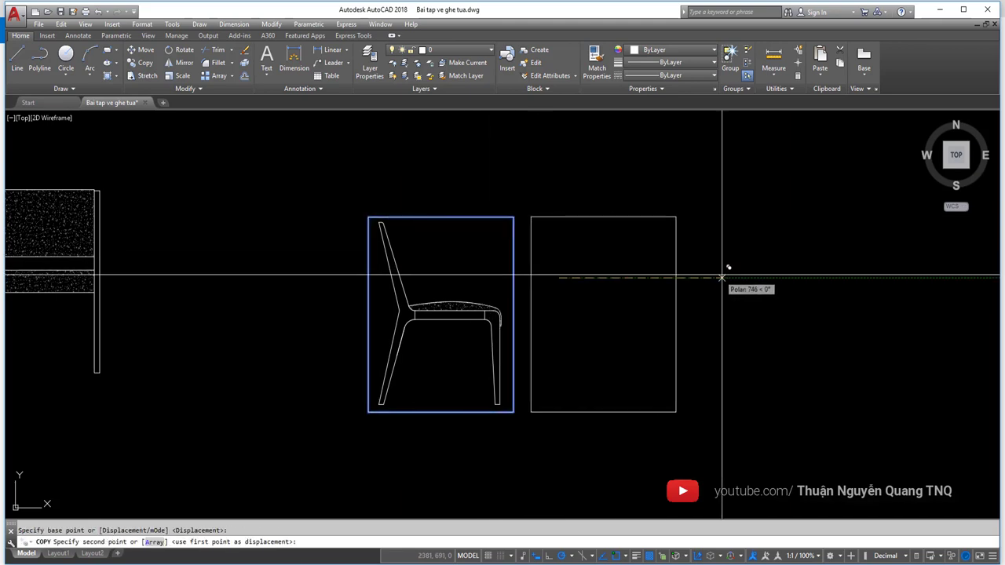
key("Escape")
middle_click_drag(735, 258, 654, 280)
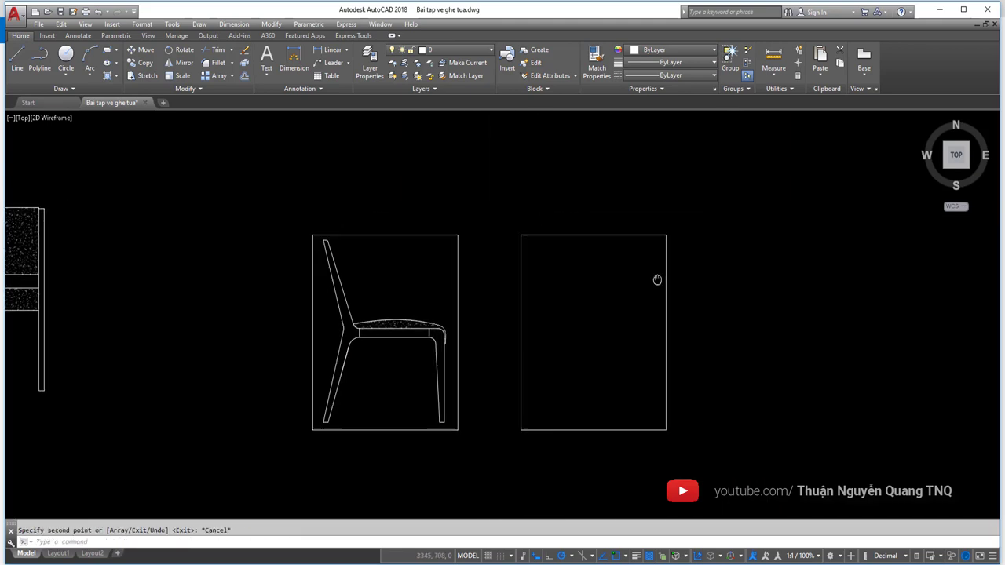
- Set up an ANSI37 hatch at 45° and scale 100 for the empty rectangle
key("space")
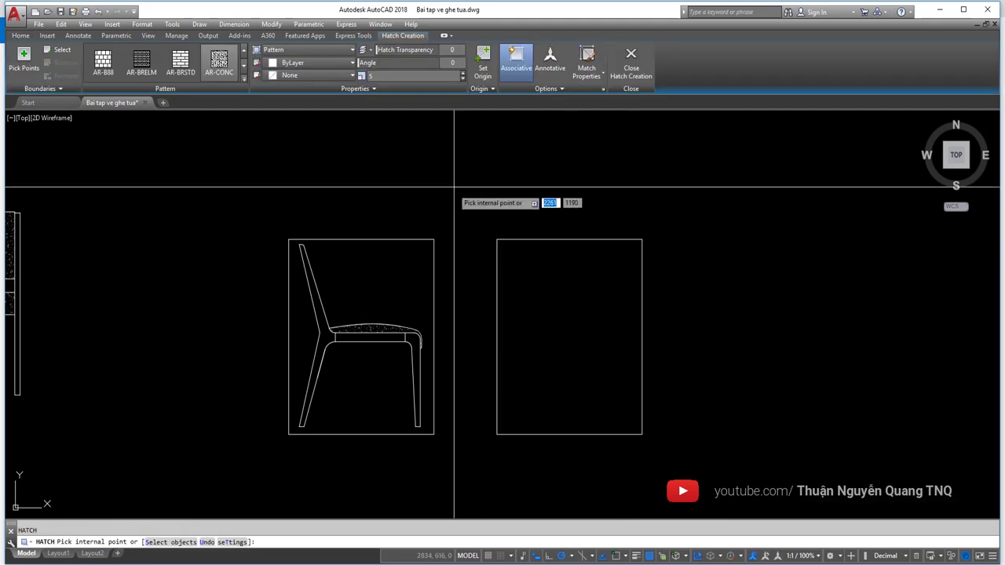
left_click(243, 79)
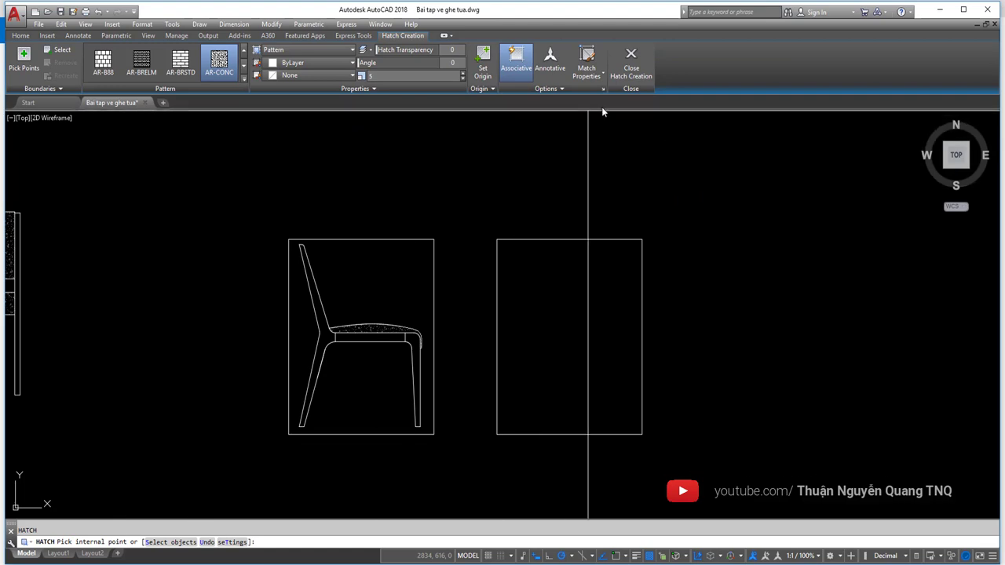
left_click(603, 89)
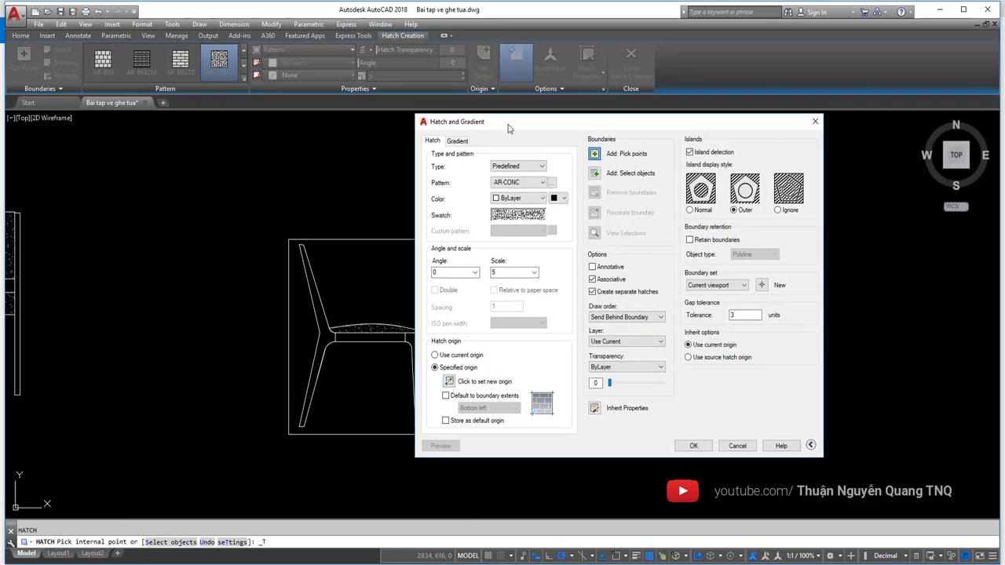
left_click(551, 182)
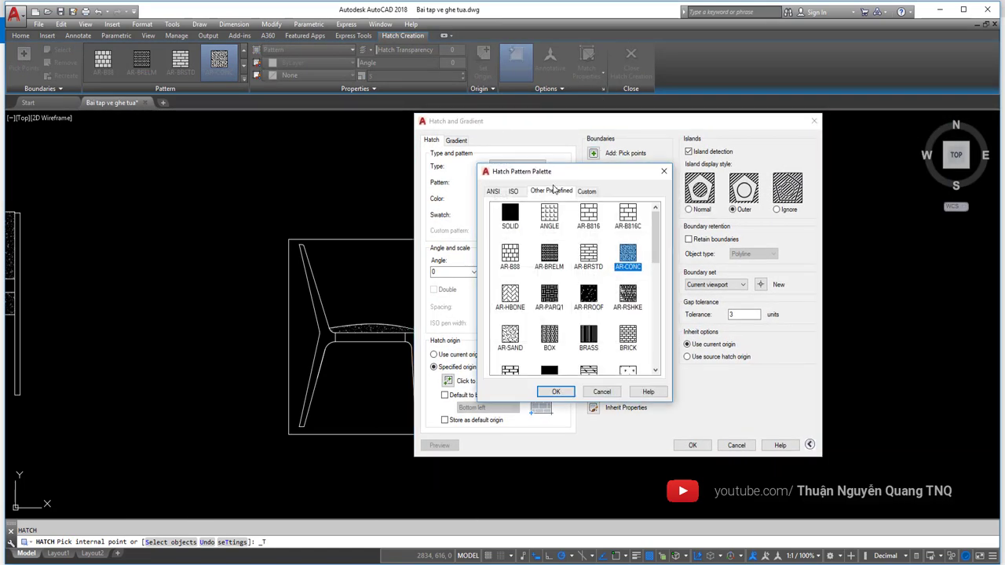
left_click(513, 192)
left_click(495, 194)
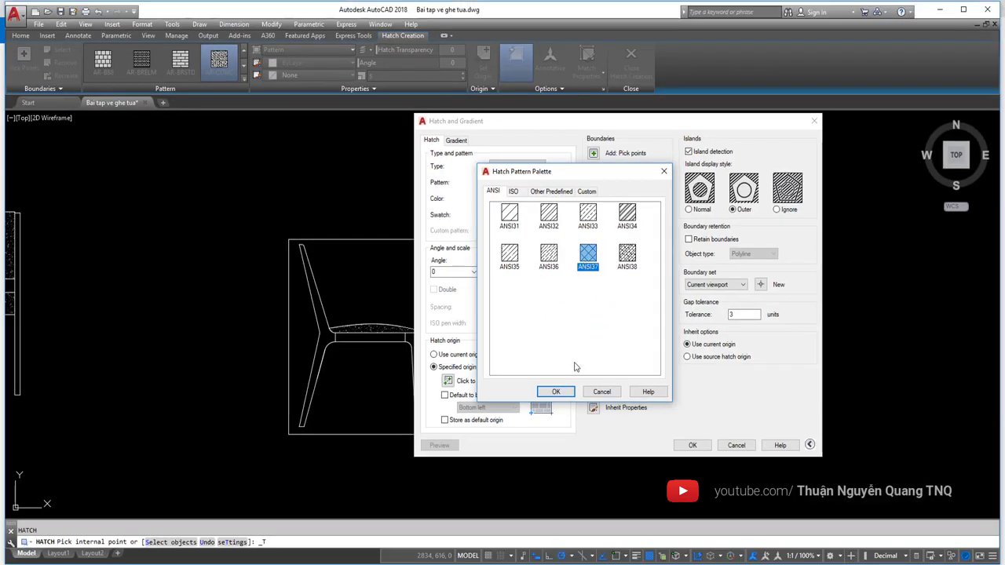
left_click(558, 393)
type("100")
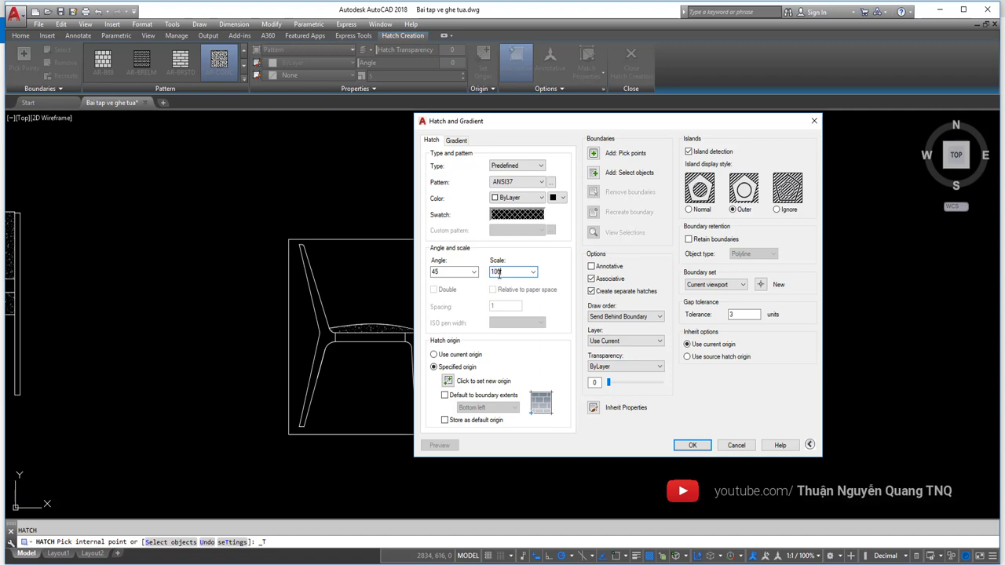
left_click(594, 154)
left_click(590, 320)
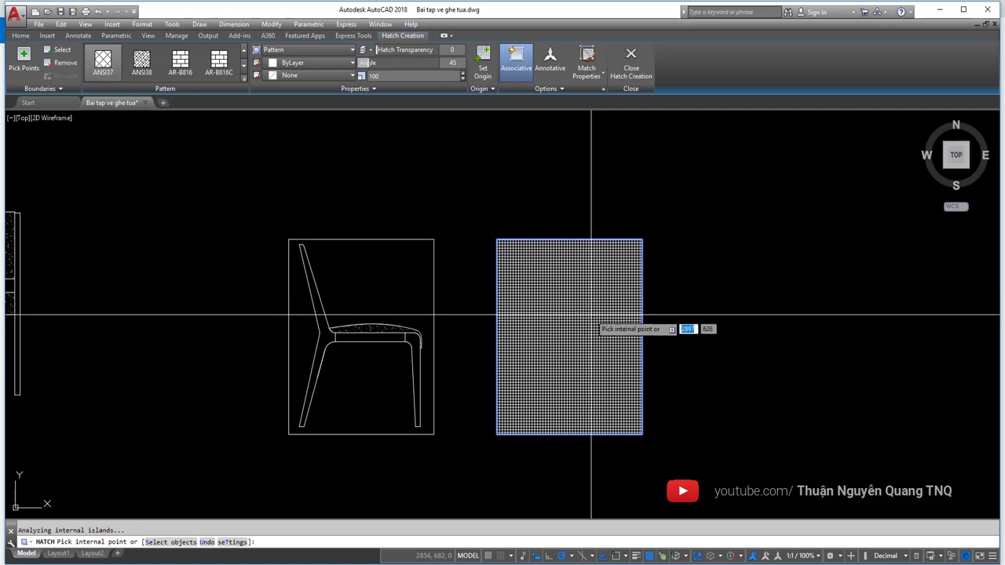
scroll(591, 265, "down", 5)
scroll(591, 266, "up", 5)
key("Return")
left_click(589, 267)
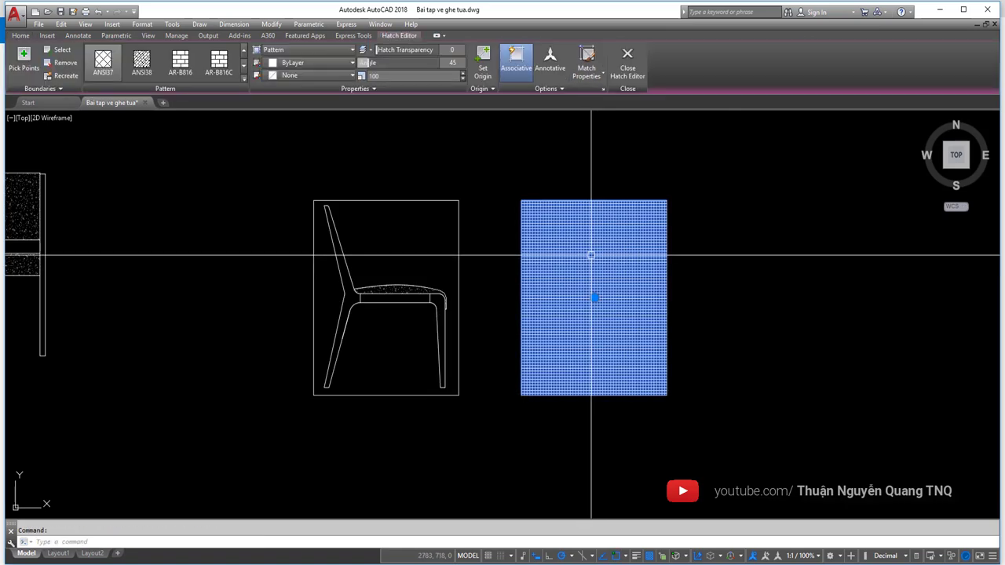
key("alt+Tab")
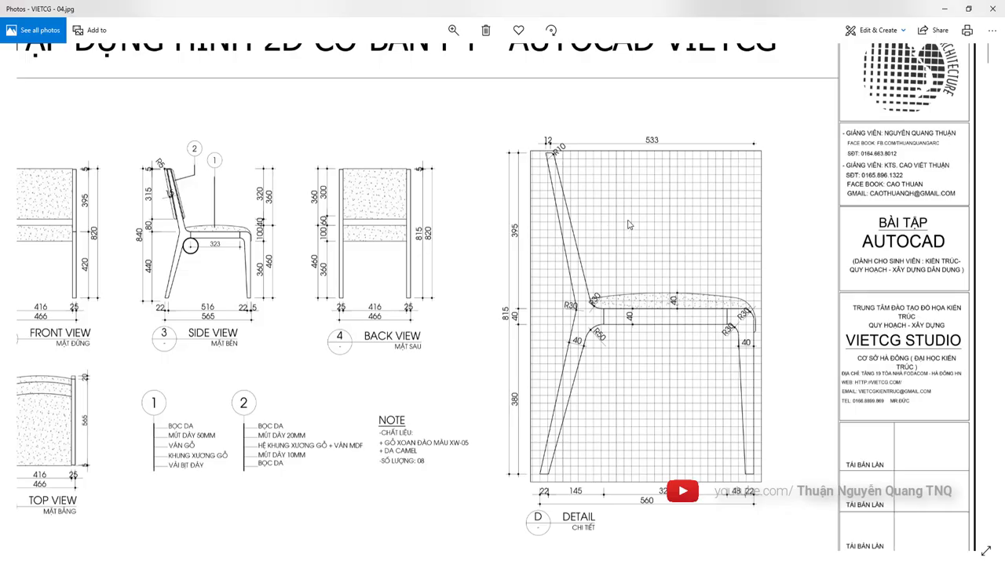
key("alt+Tab")
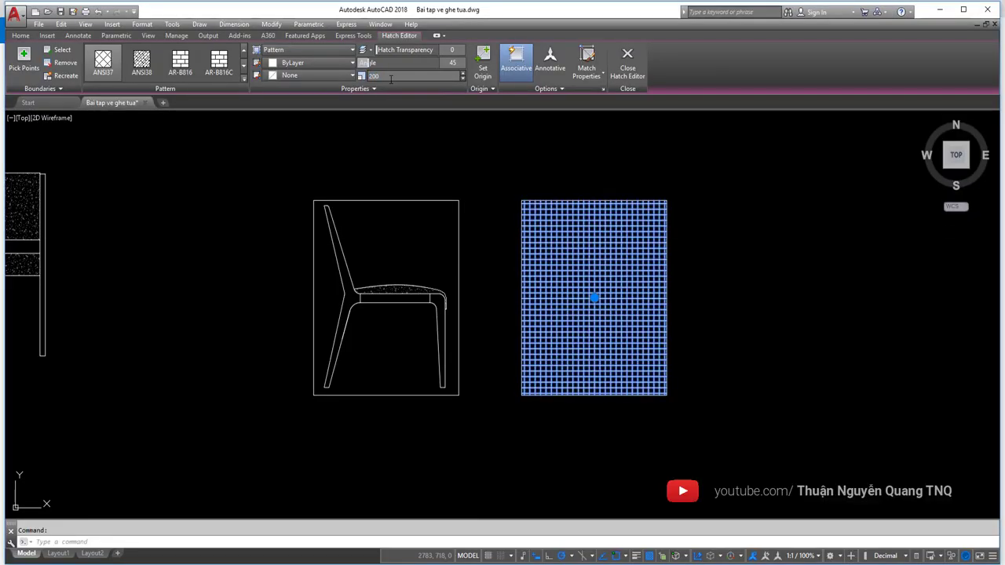
key("Escape")
scroll(588, 235, "down", 2)
key("alt+Tab")
key("alt+Tab")
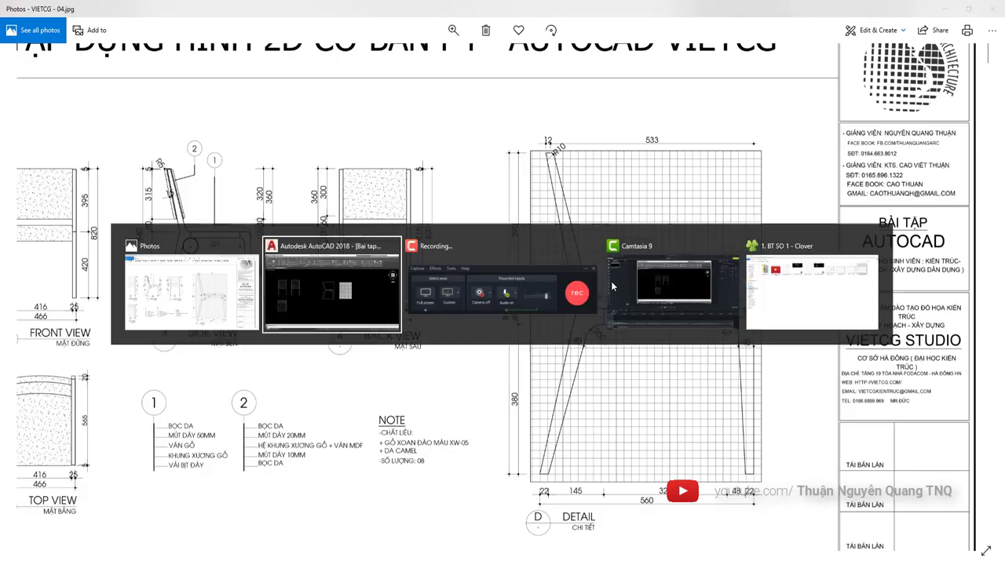
scroll(588, 251, "up", 2)
left_click(588, 251)
key("alt+Tab")
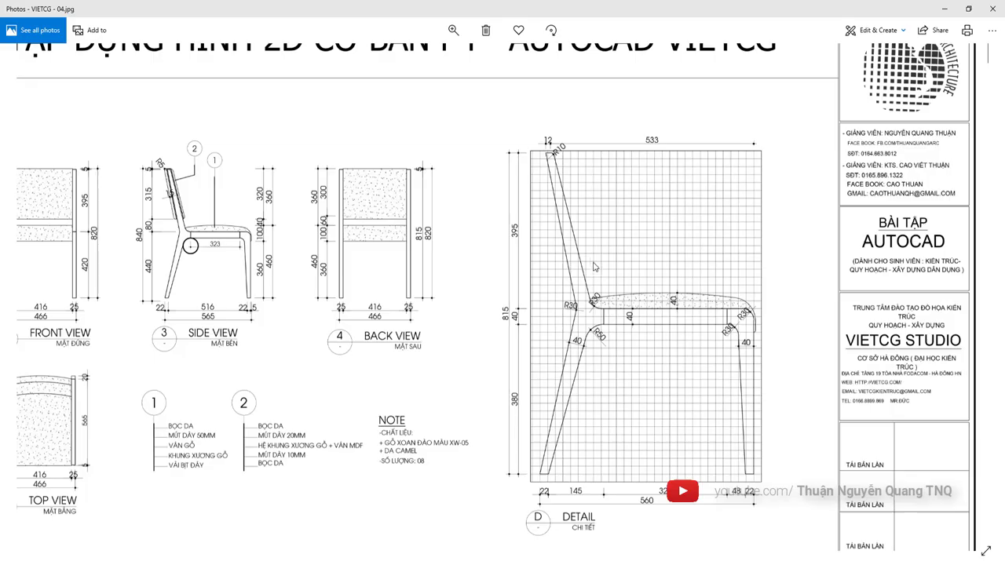
key("alt+Tab")
key("alt+Tab")
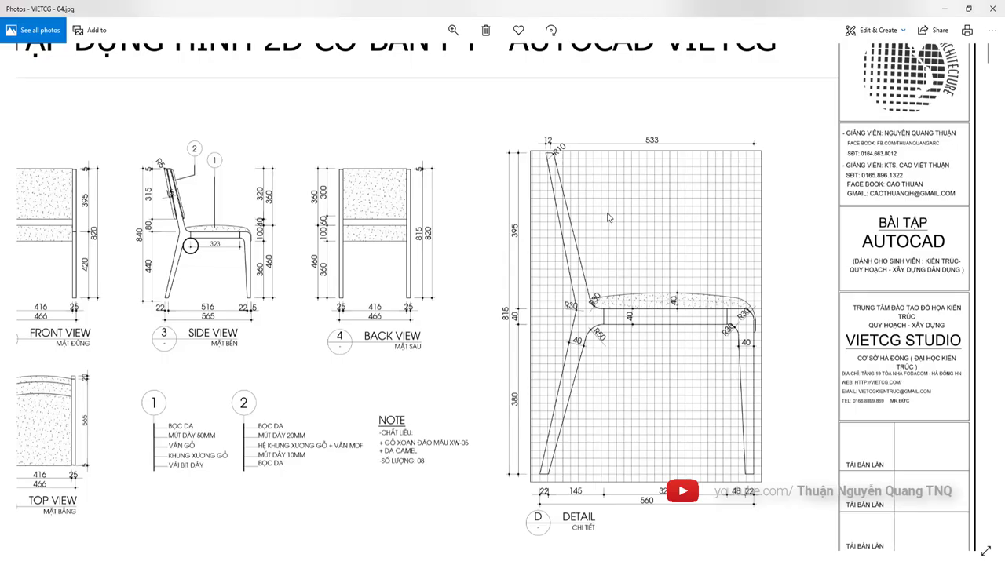
key("alt+Tab")
- Change the grid hatch's colour from ByLayer to grey true colour 99,100,102
left_click(593, 242)
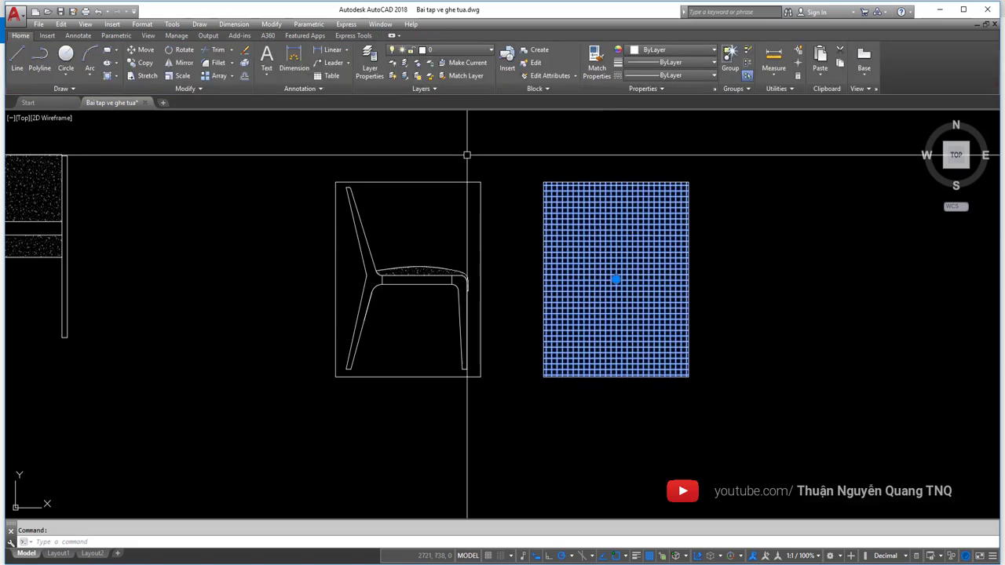
left_click(294, 64)
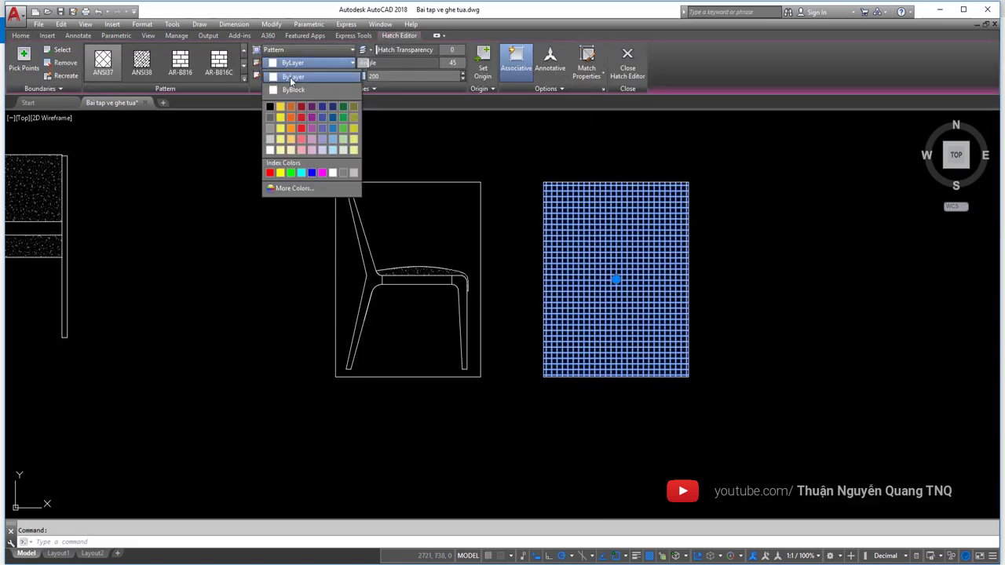
left_click(270, 119)
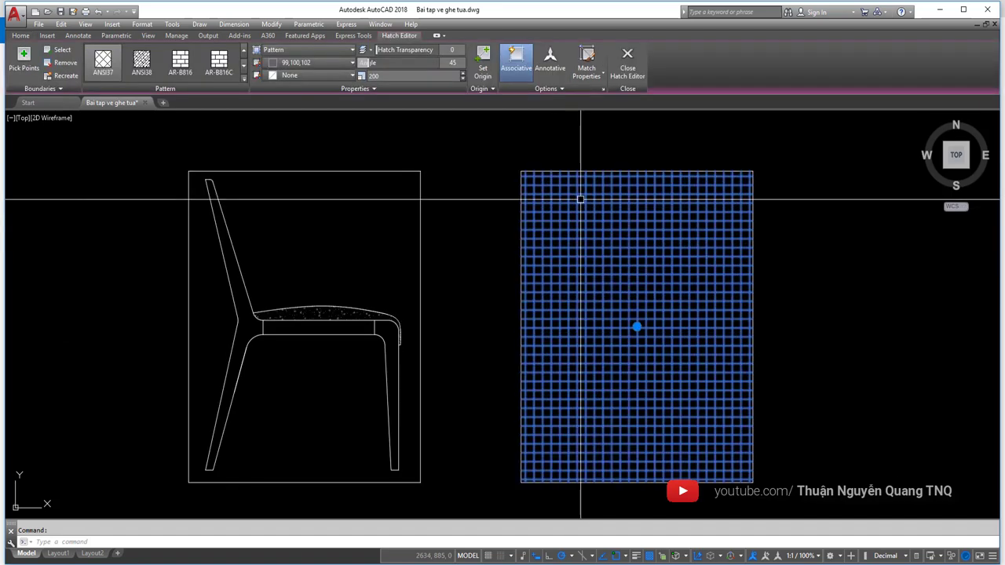
middle_click_drag(580, 207, 582, 211)
type("o")
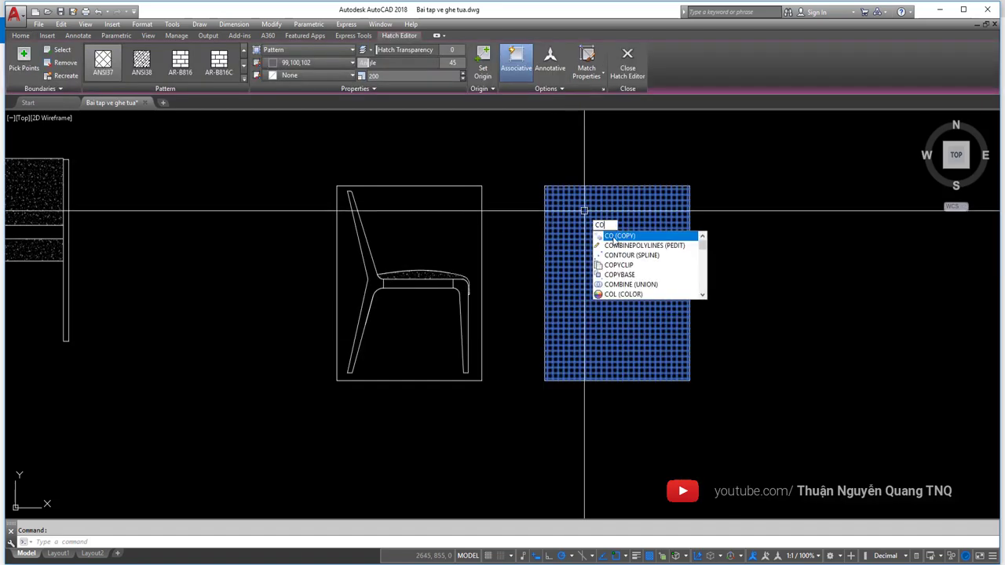
- Copy the grid hatch onto the chair side view and delete the standalone hatch and frame
left_click(612, 237)
scroll(547, 195, "up", 4)
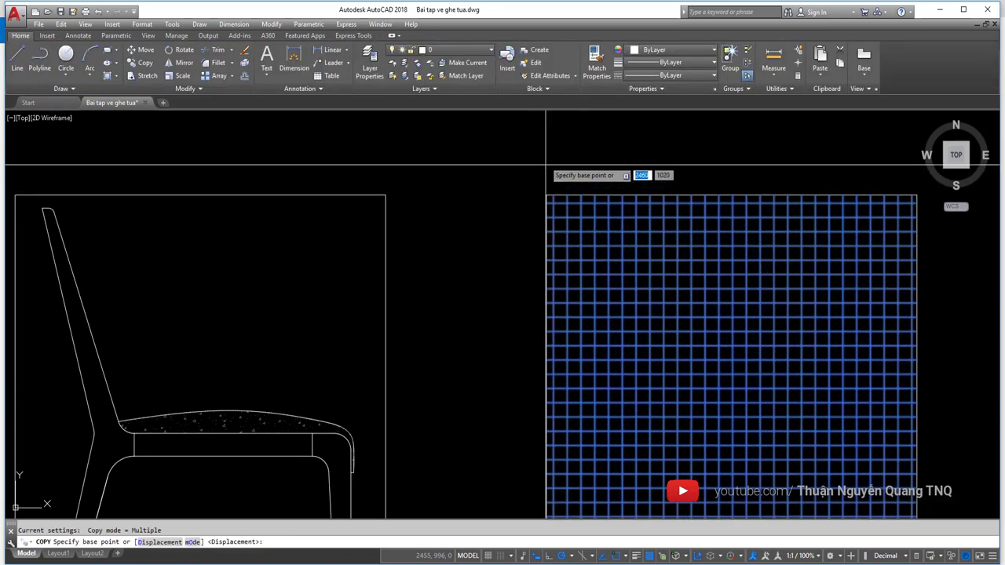
left_click(547, 195)
scroll(416, 189, "down", 3)
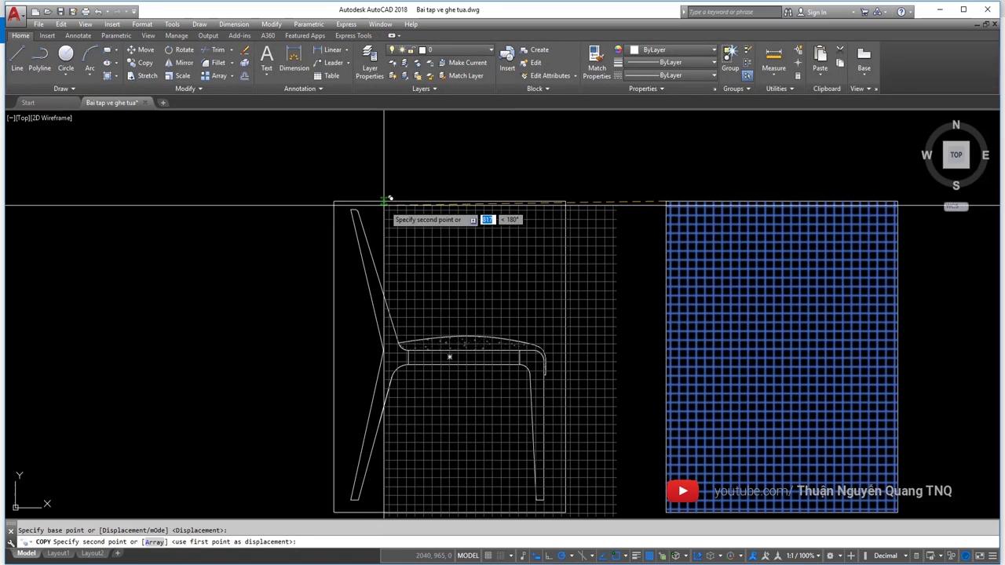
scroll(354, 197, "up", 3)
left_click(315, 197)
key("Escape")
scroll(322, 169, "down", 5)
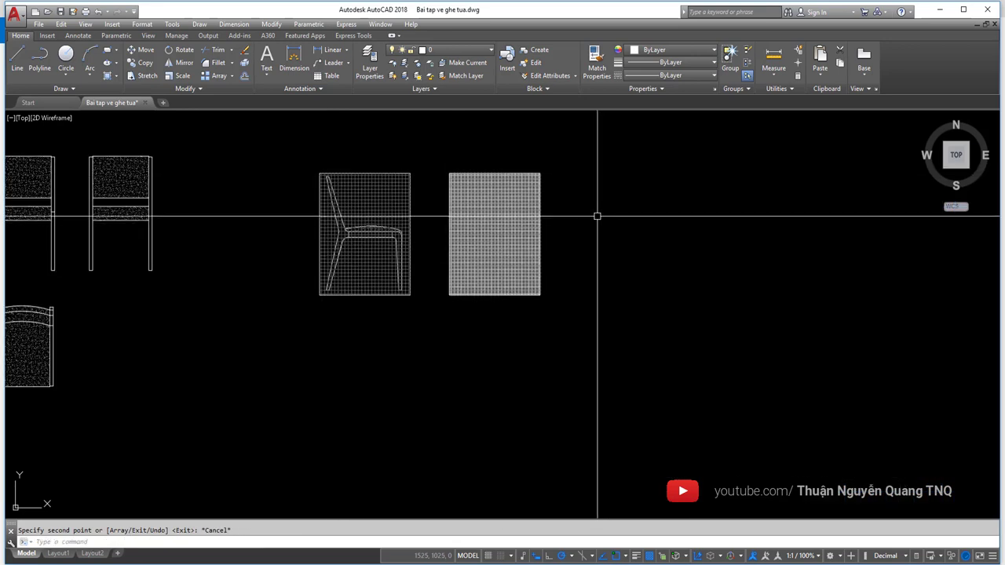
left_click(510, 229)
key("Delete")
- Send the hatch copy behind the chair outlines with DRAWORDER, then regenerate the display
scroll(520, 231, "up", 3)
scroll(525, 247, "up", 2)
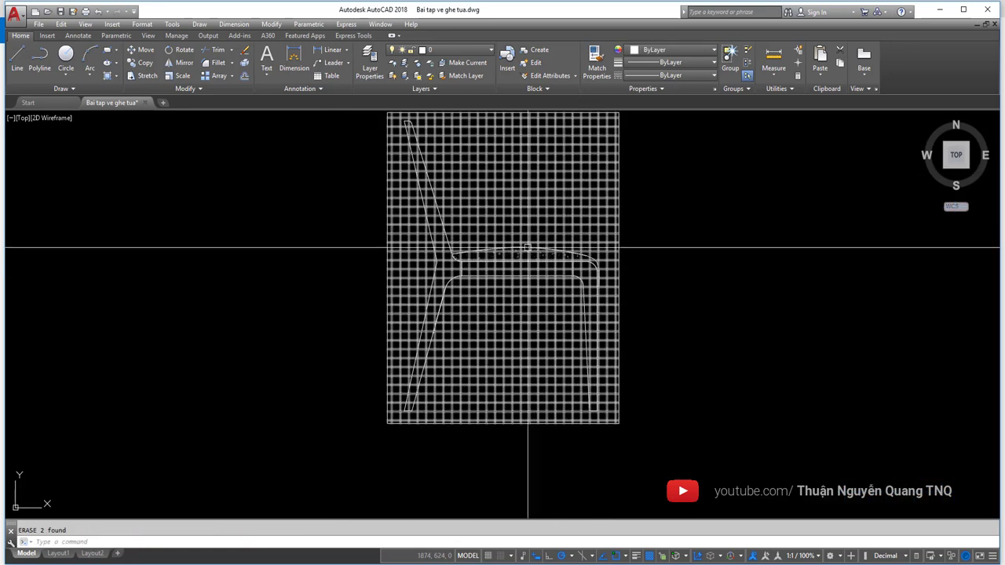
scroll(586, 254, "down", 6)
scroll(545, 255, "up", 6)
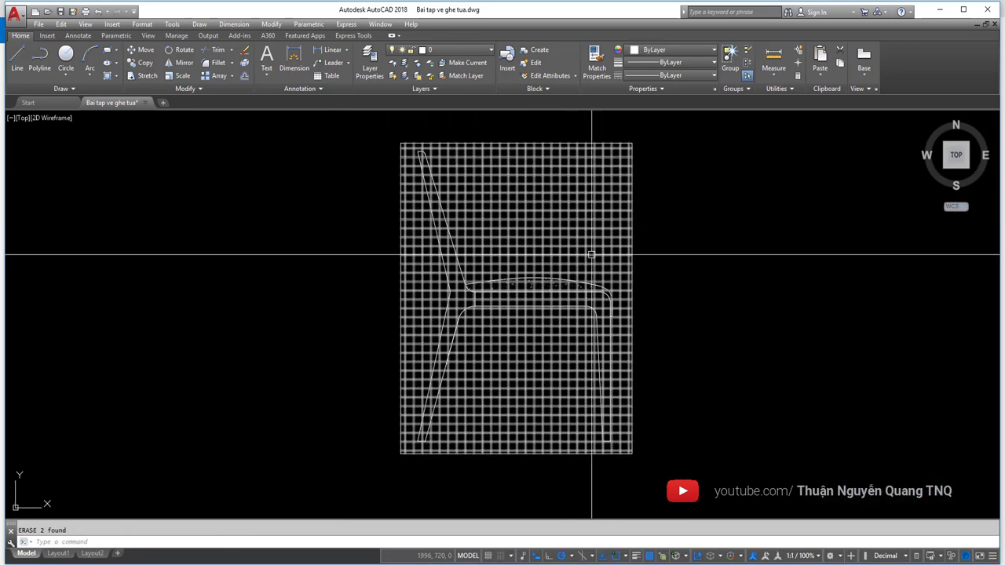
scroll(526, 279, "up", 3)
scroll(442, 281, "down", 5)
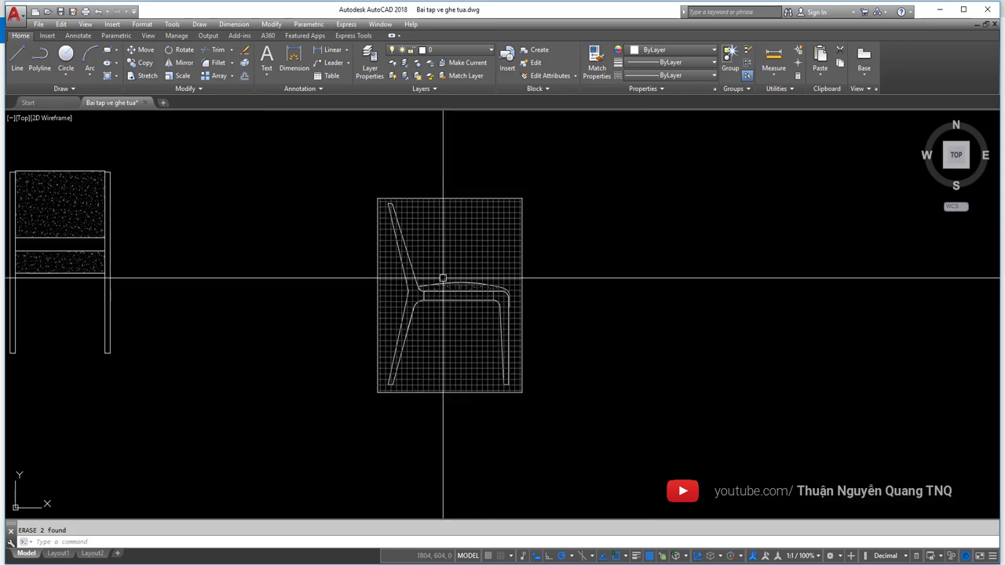
left_click(478, 249)
type("d")
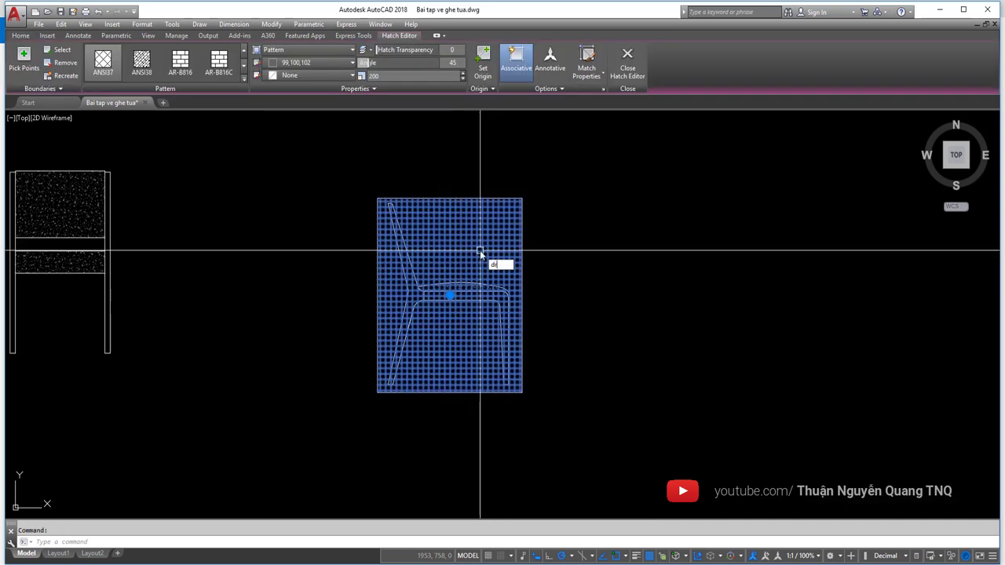
type("r")
key("Return")
type("b")
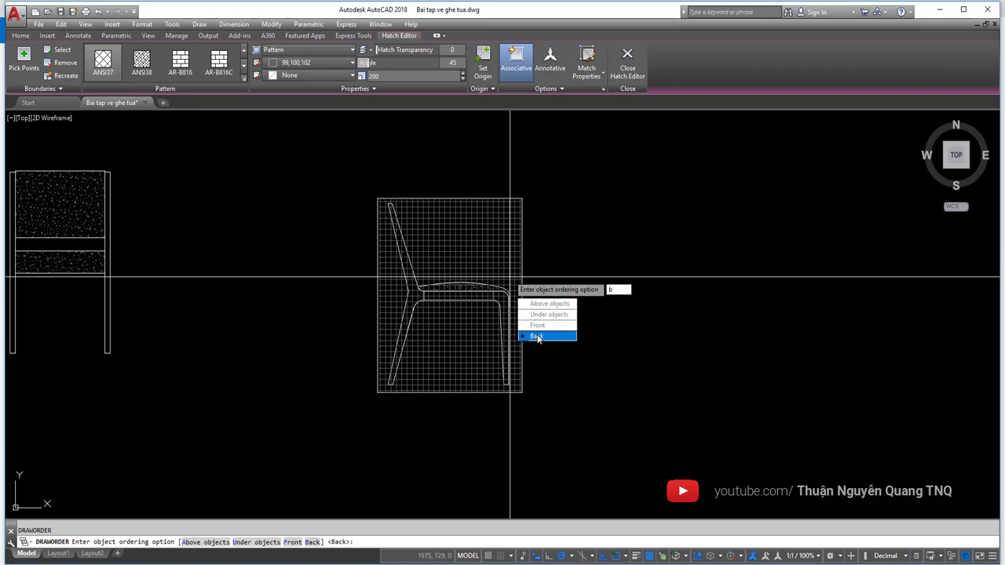
key("Return")
type("RE")
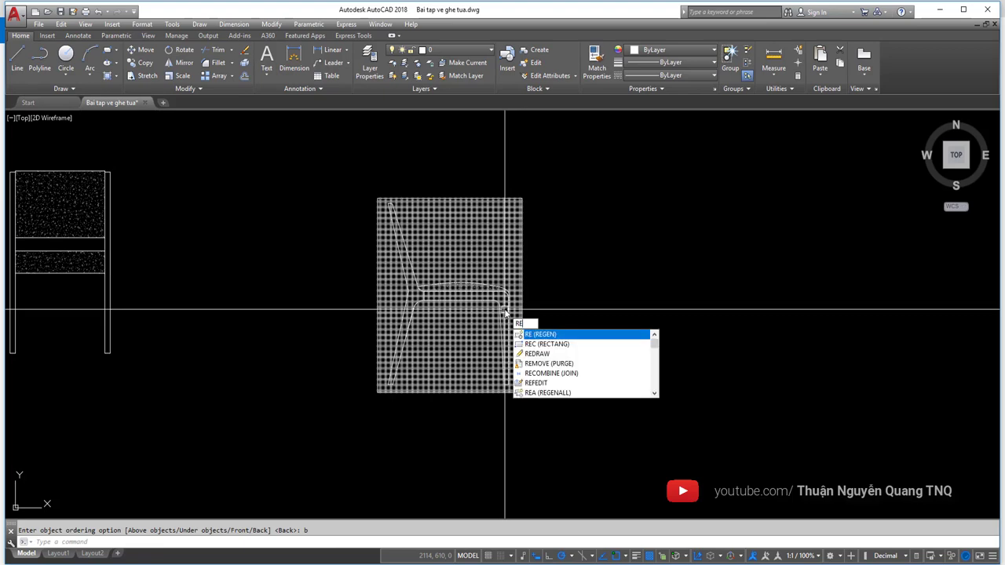
key("Return")
scroll(585, 322, "down", 5)
scroll(547, 275, "up", 7)
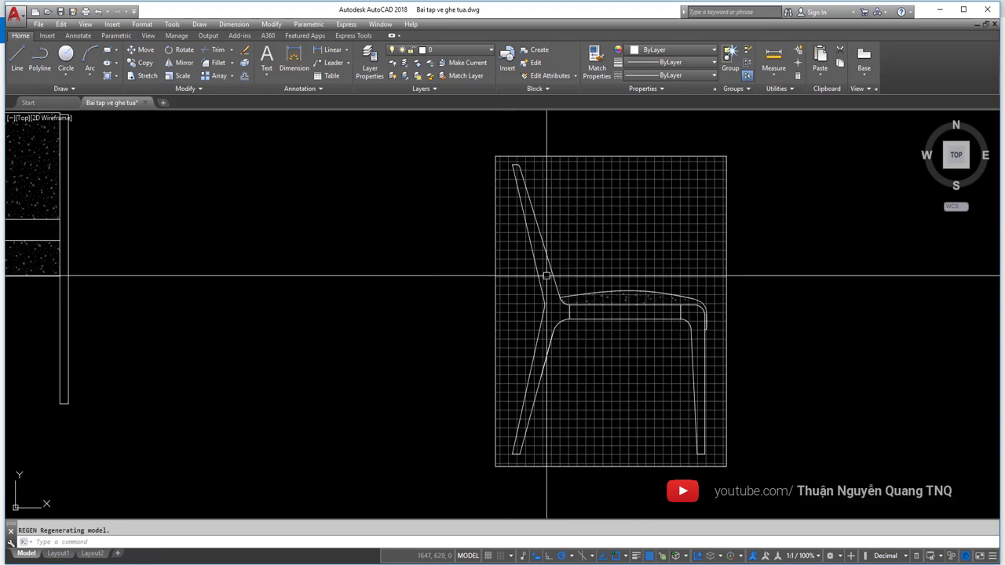
scroll(400, 227, "down", 5)
left_click(442, 191)
- Move the hatched side view into line with the other chair views
left_click(547, 297)
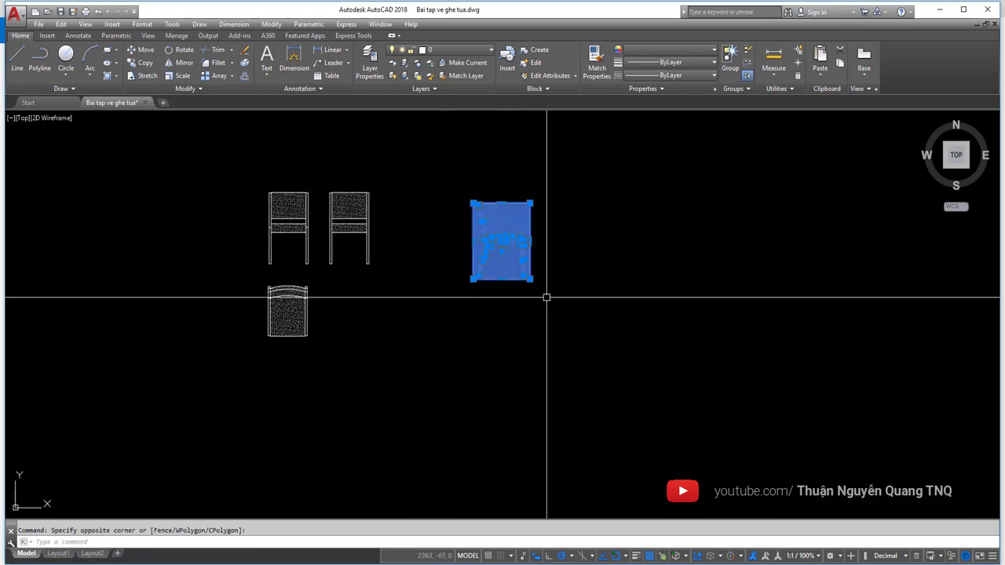
type("m")
key("Return")
scroll(439, 238, "up", 2)
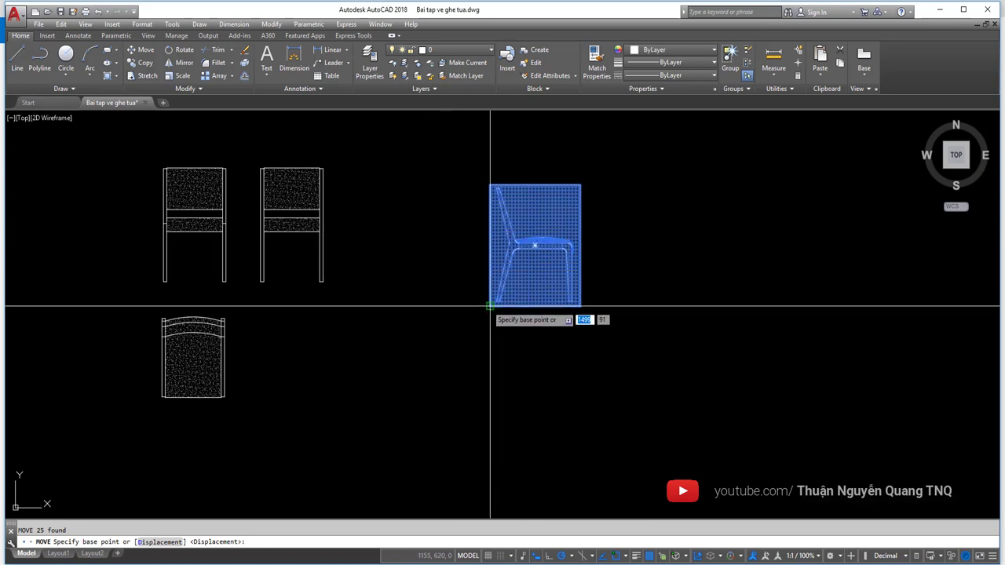
left_click(490, 305)
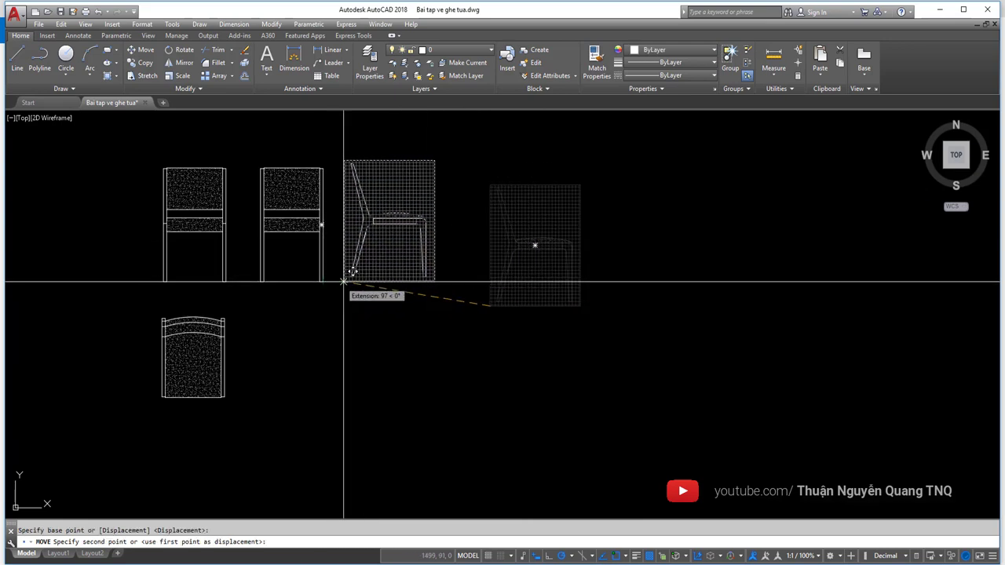
left_click(376, 284)
middle_click_drag(529, 280, 623, 304)
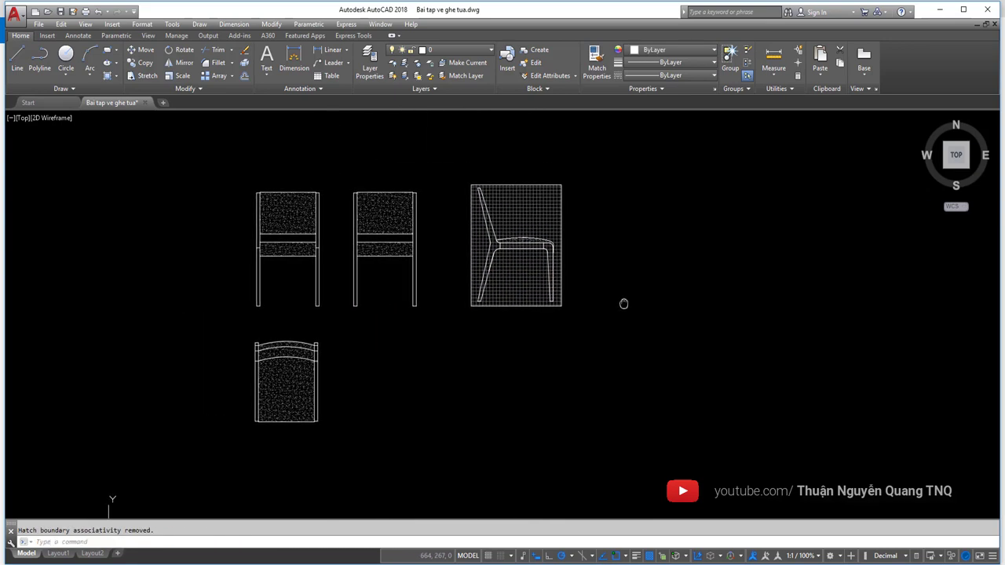
- Window-select the side chair's hatch, then clear the selection
scroll(593, 214, "up", 2)
left_click(494, 144)
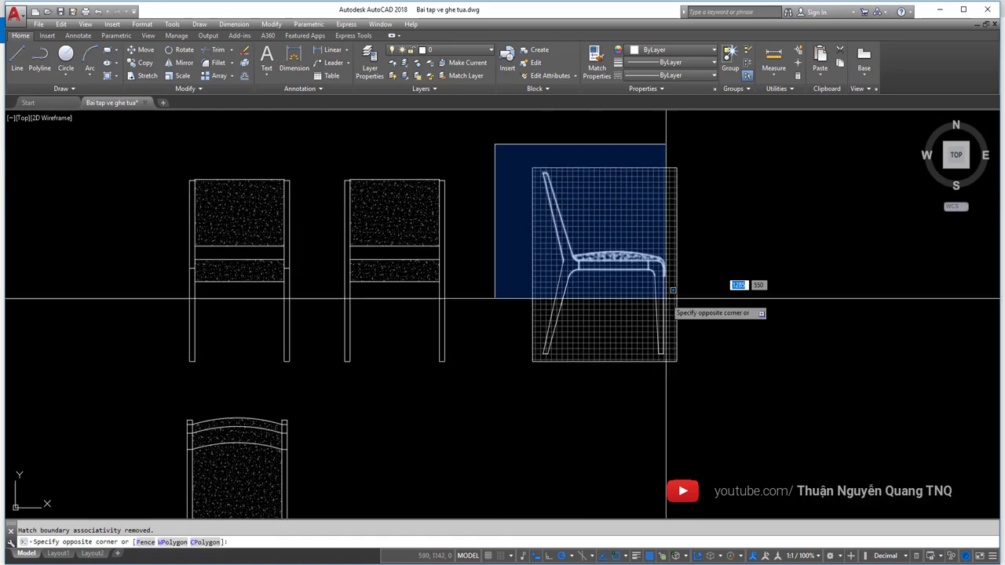
left_click(707, 374)
scroll(497, 240, "up", 5)
scroll(573, 240, "down", 5)
key("Escape")
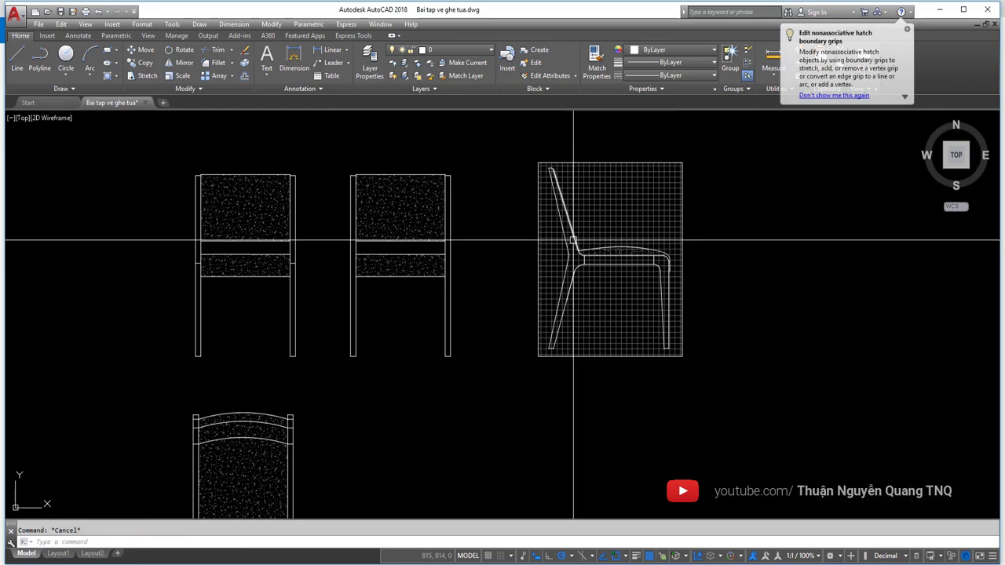
middle_click_drag(460, 287, 460, 258)
scroll(460, 258, "down", 2)
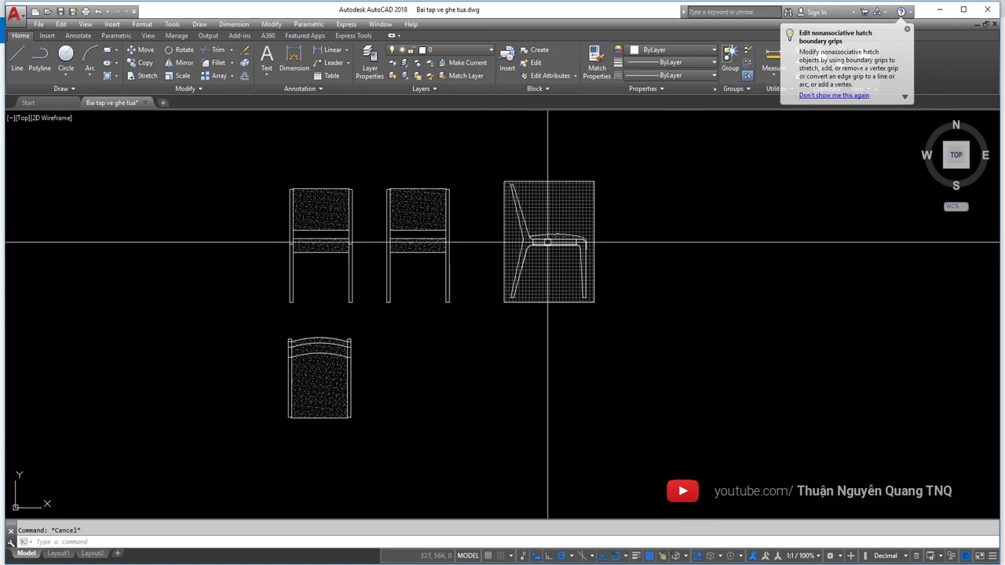
scroll(551, 228, "up", 4)
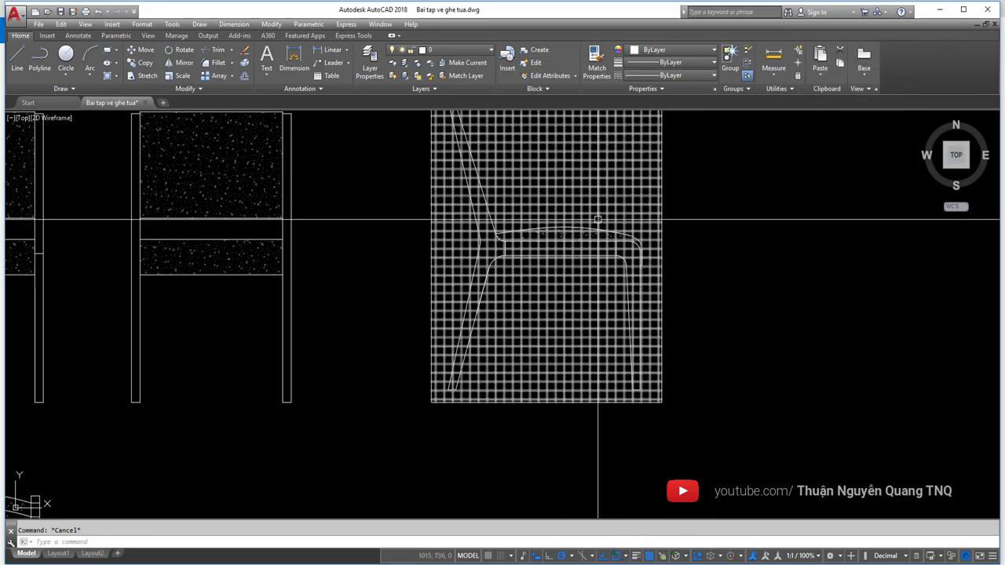
scroll(601, 269, "down", 4)
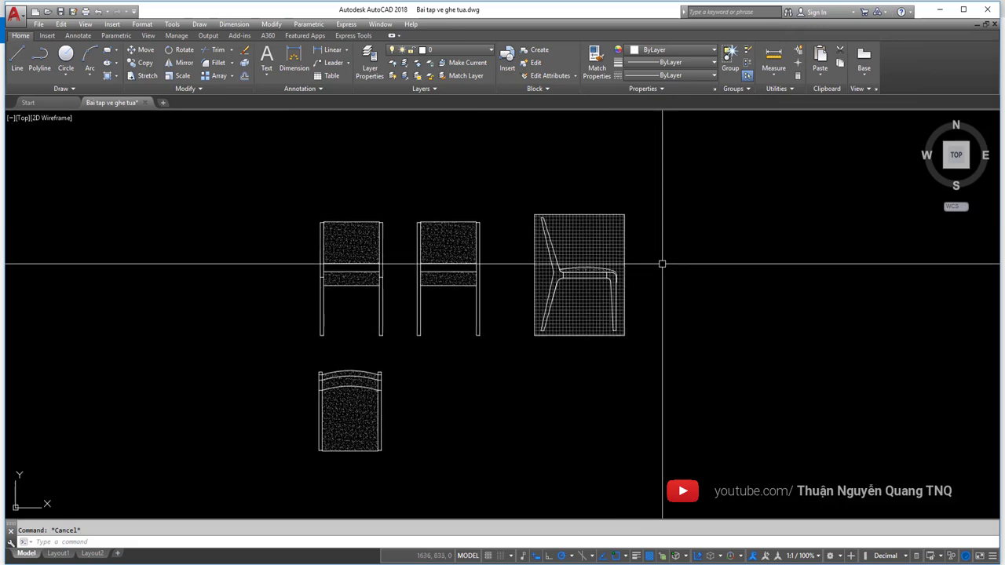
scroll(480, 224, "up", 4)
- Check a chair leg line and hatch, then open the Layer Properties Manager from Home
left_click(474, 214)
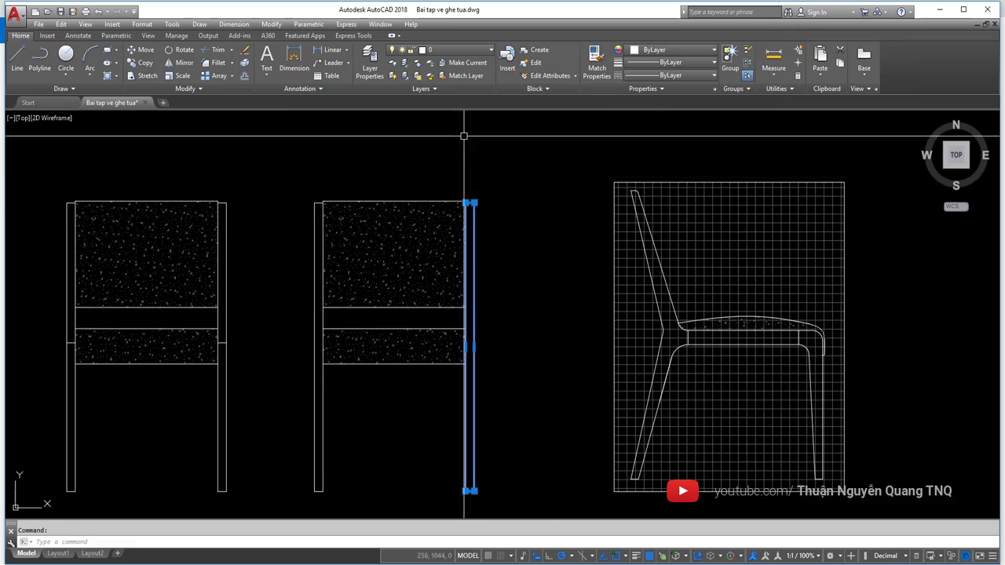
key("Escape")
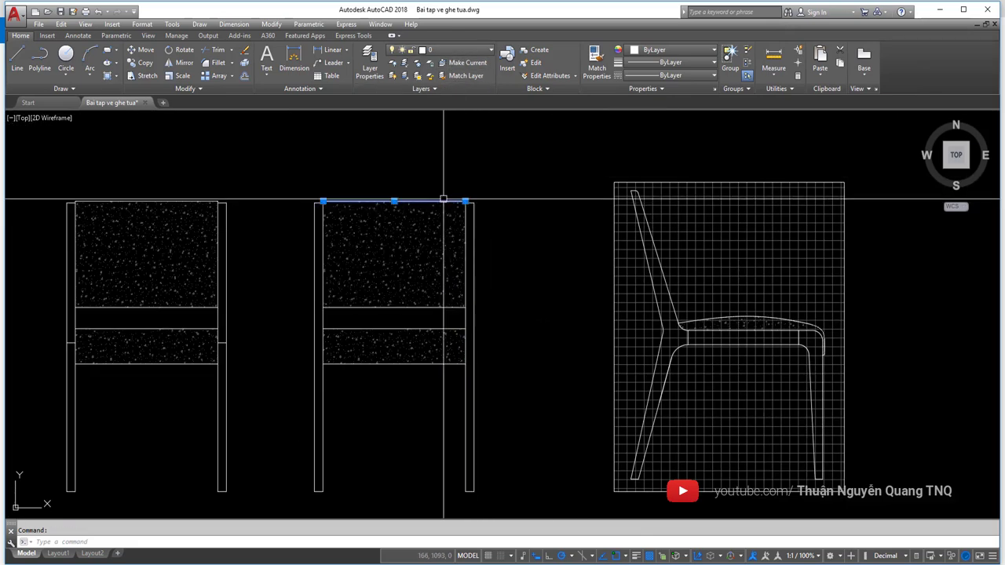
left_click(441, 220)
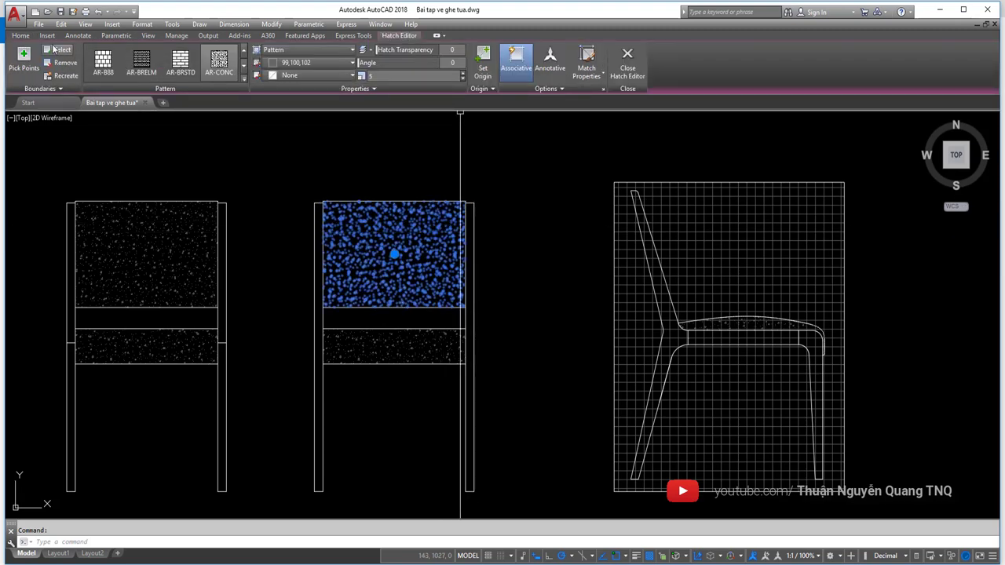
left_click(20, 37)
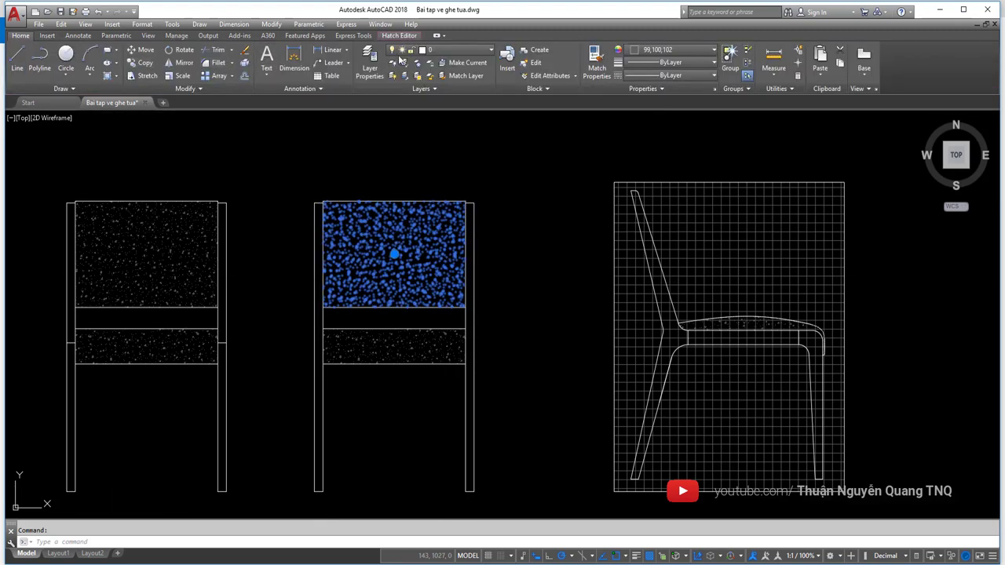
key("Escape")
scroll(529, 240, "down", 3)
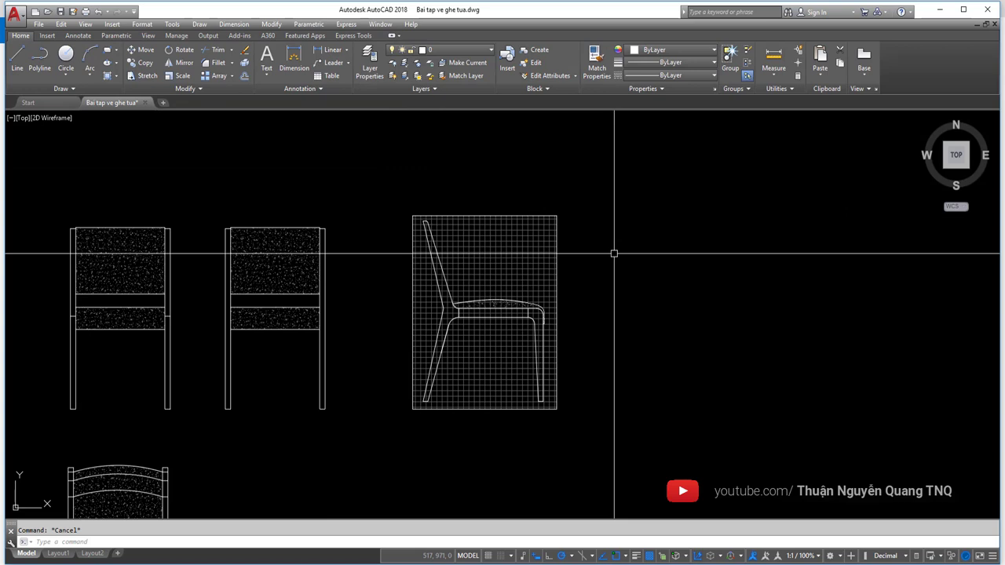
left_click(370, 61)
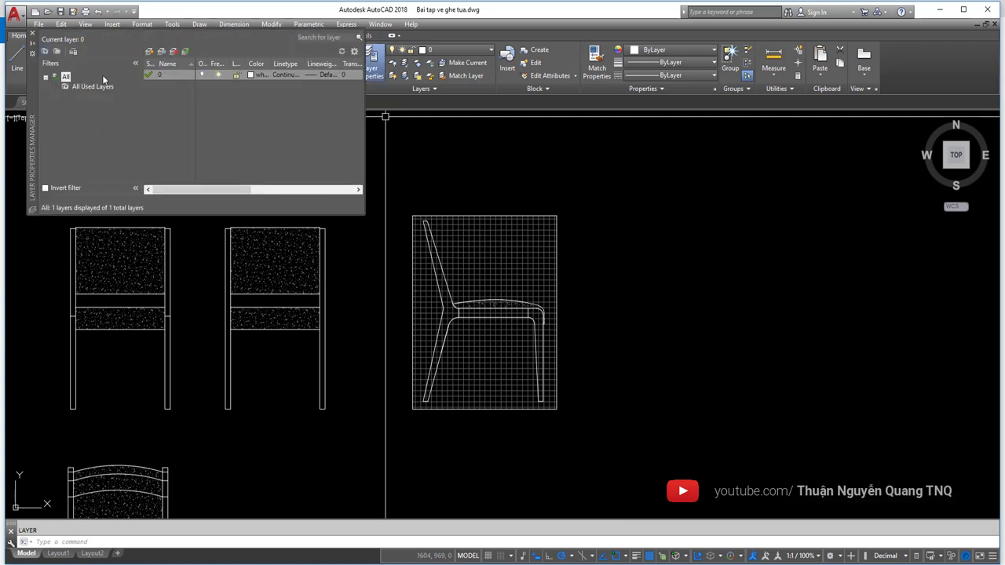
- Create a new layer named 'layer hatch' with index colour 251, then close the manager
left_click(149, 51)
type("layer hatch")
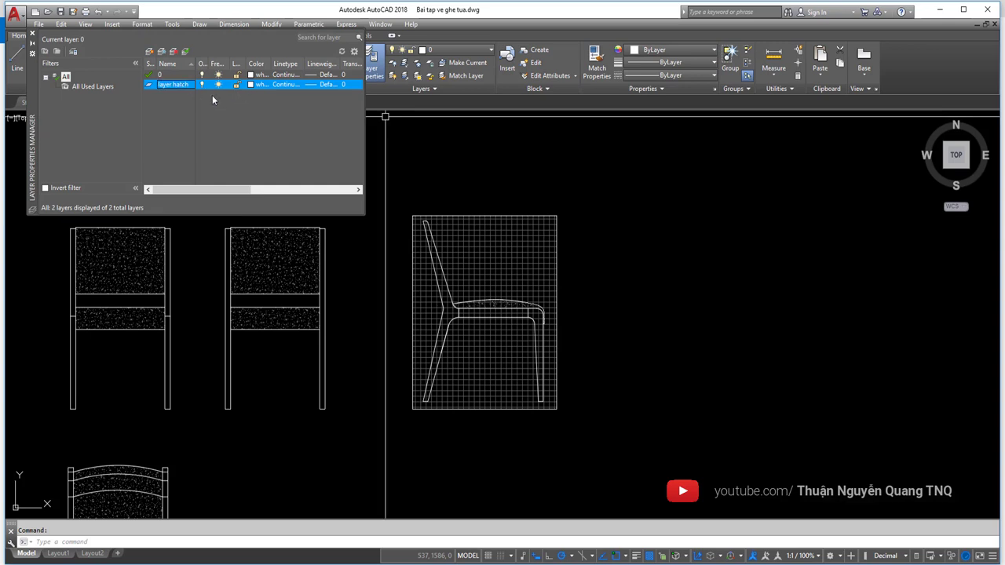
left_click(249, 85)
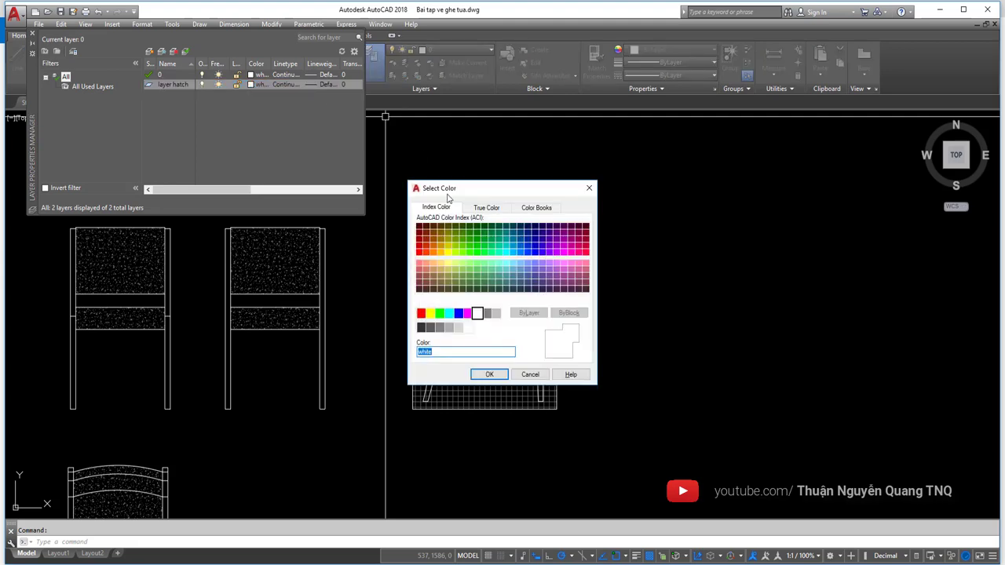
left_click(430, 328)
left_click(479, 375)
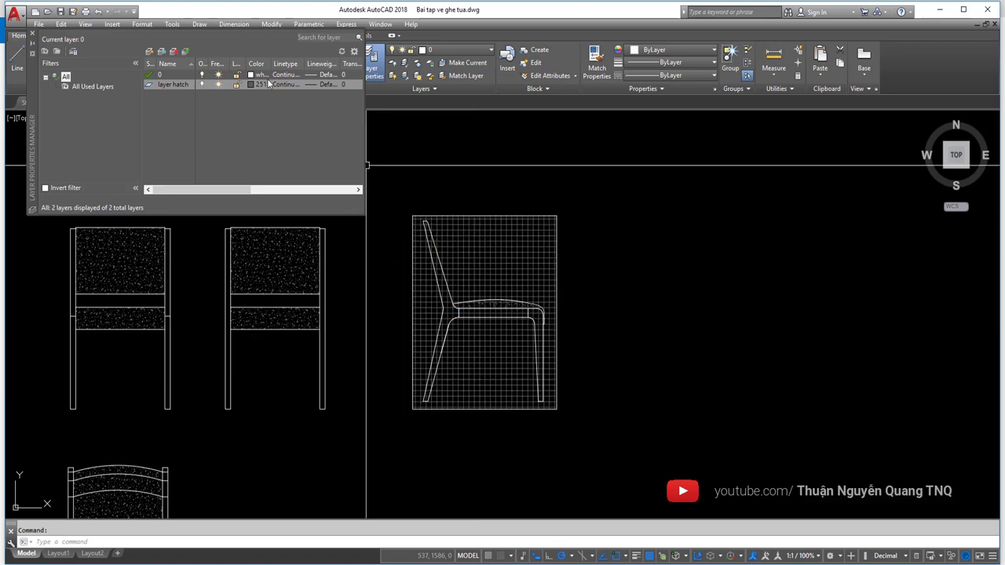
left_click(32, 36)
scroll(236, 217, "down", 5)
scroll(231, 209, "up", 4)
- Select all the chair hatches, including the side view's grid and seat hatches
left_click(254, 203)
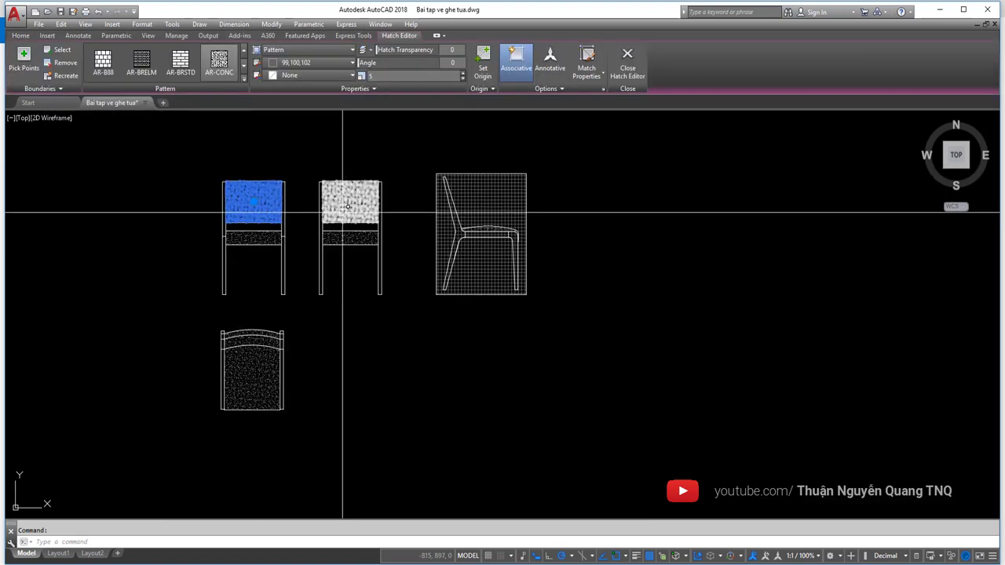
left_click(348, 206)
left_click(348, 235)
left_click(271, 237)
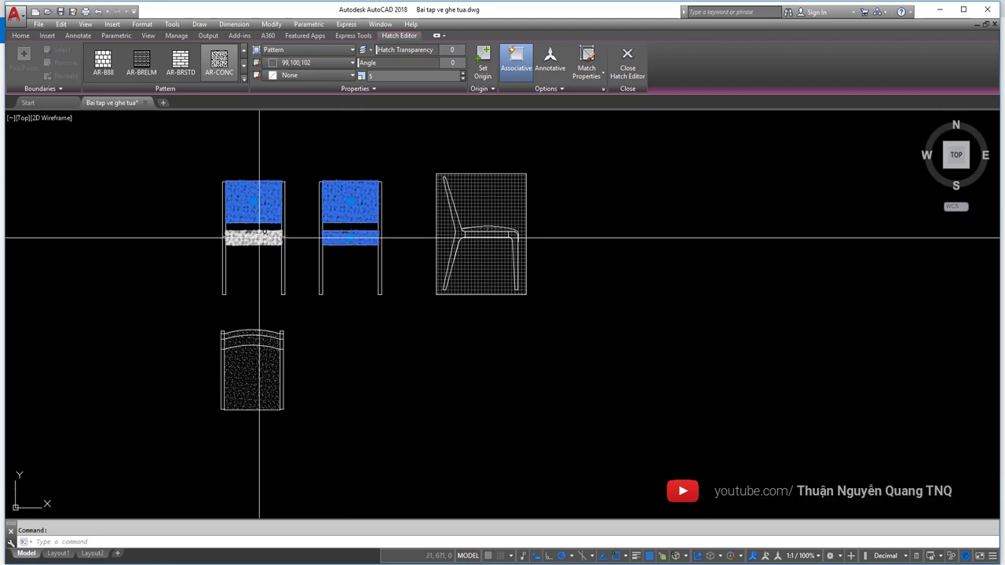
left_click(264, 343)
scroll(270, 344, "up", 4)
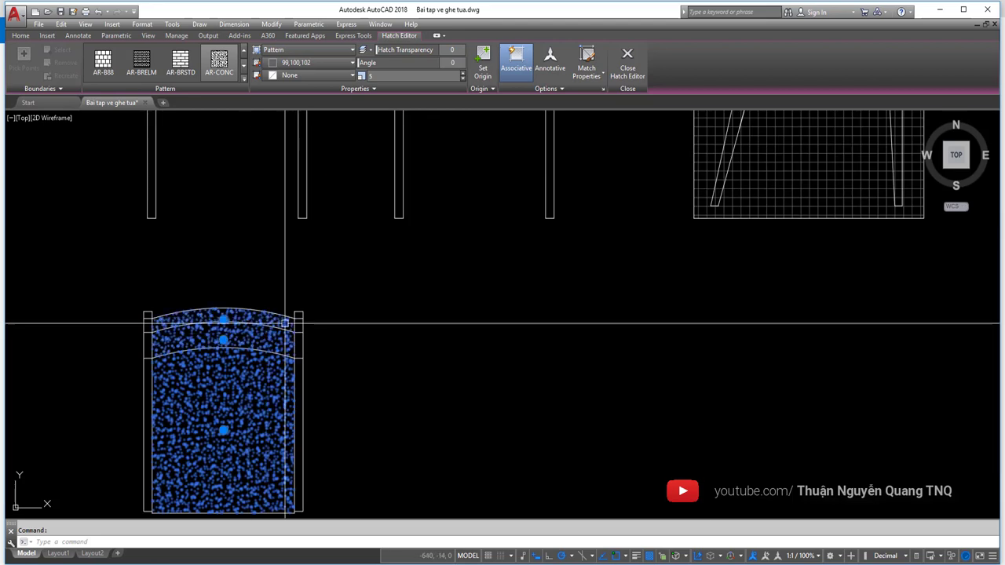
scroll(285, 323, "down", 3)
left_click(475, 189)
scroll(505, 176, "up", 3)
scroll(501, 262, "up", 3)
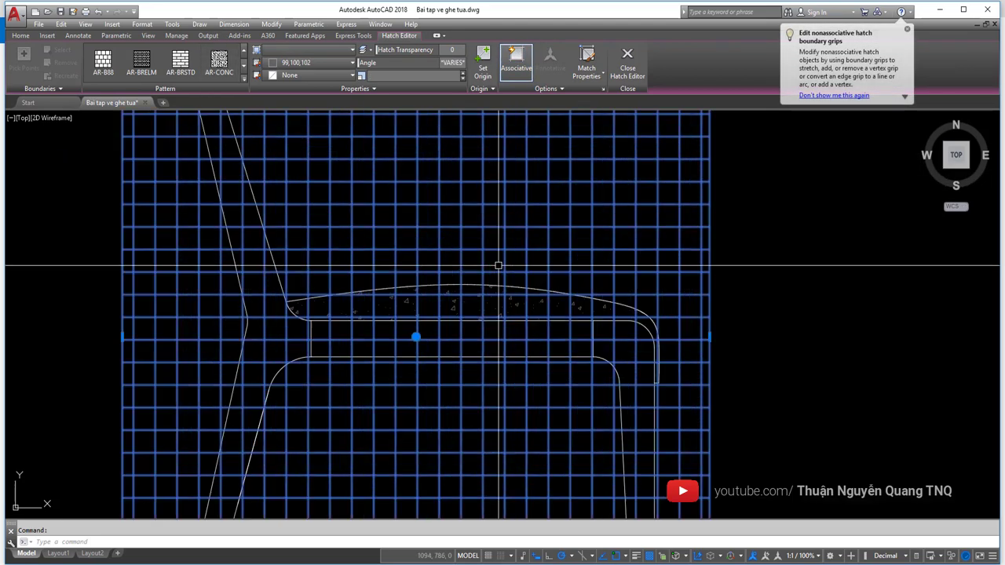
left_click(503, 304)
scroll(507, 298, "down", 3)
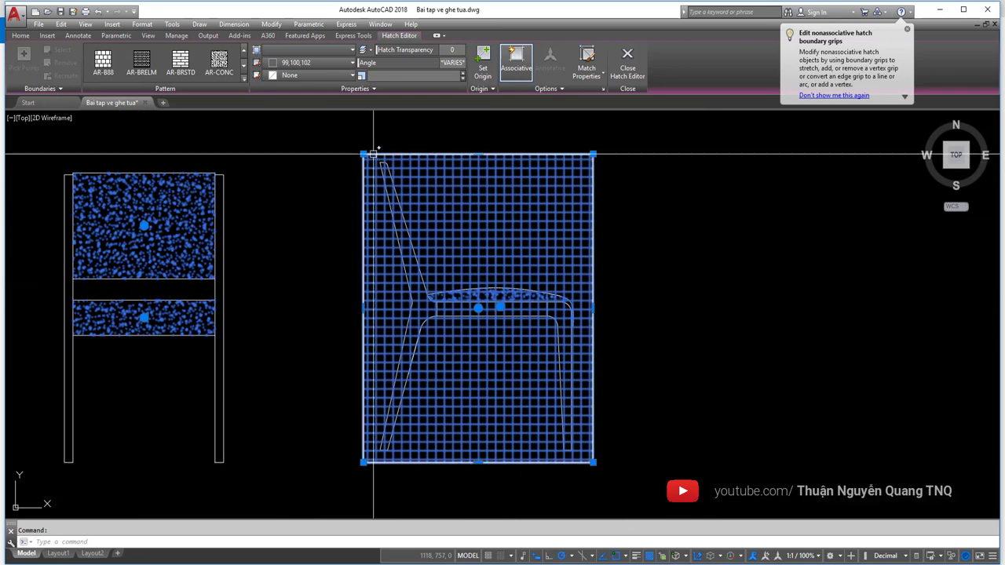
- Set the selected hatches to ByLayer colour and move them onto 'layer hatch'
left_click(302, 62)
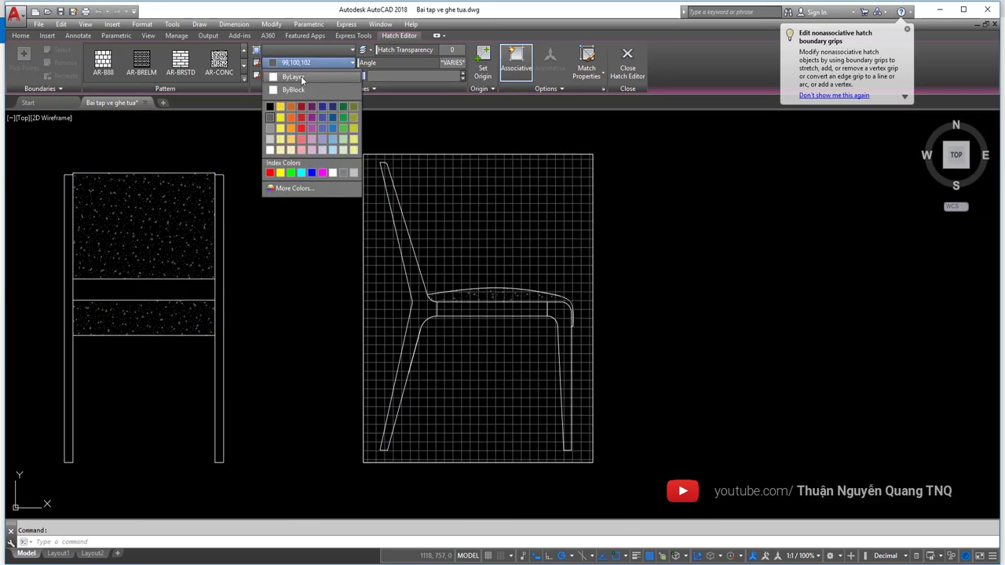
left_click(295, 77)
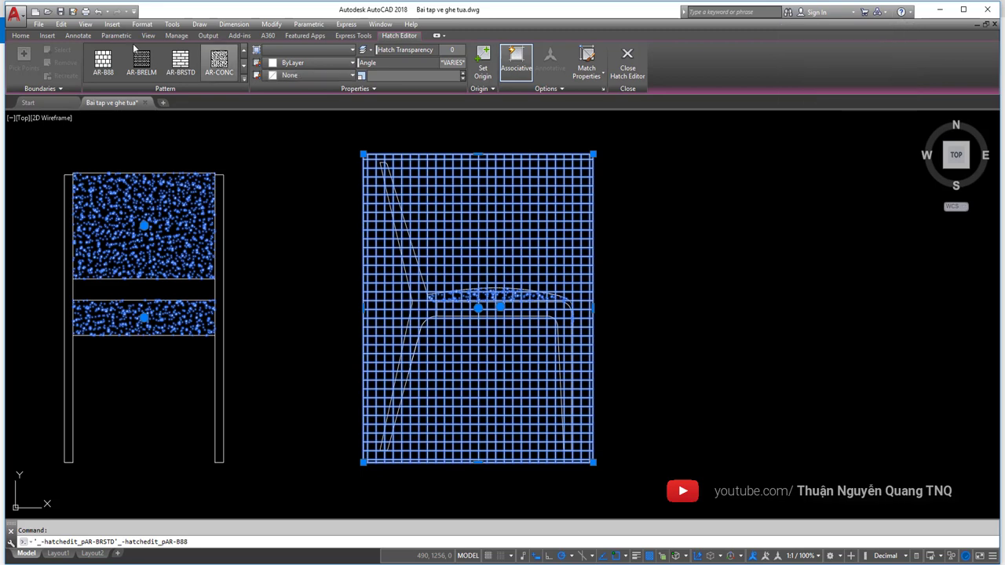
left_click(21, 36)
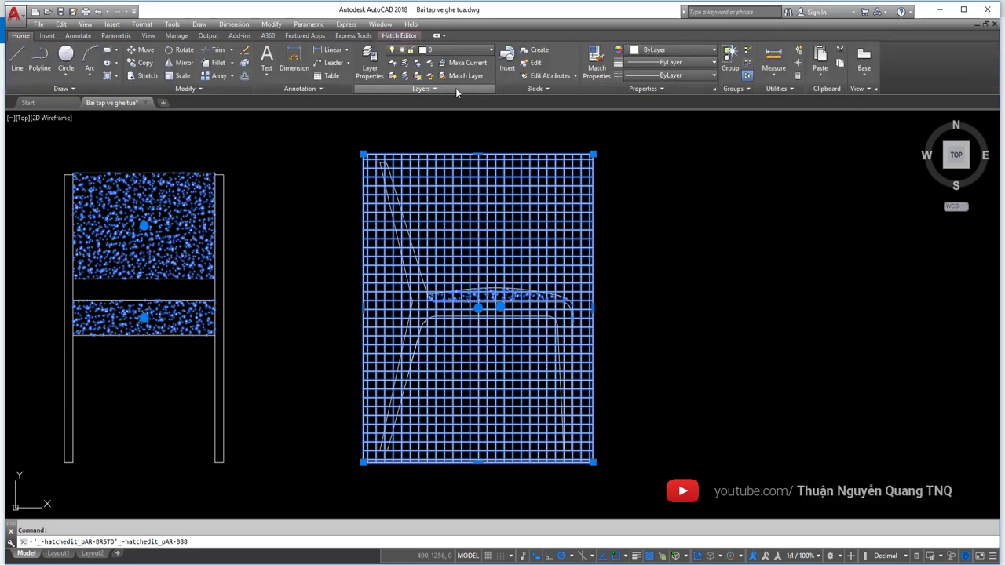
left_click(447, 76)
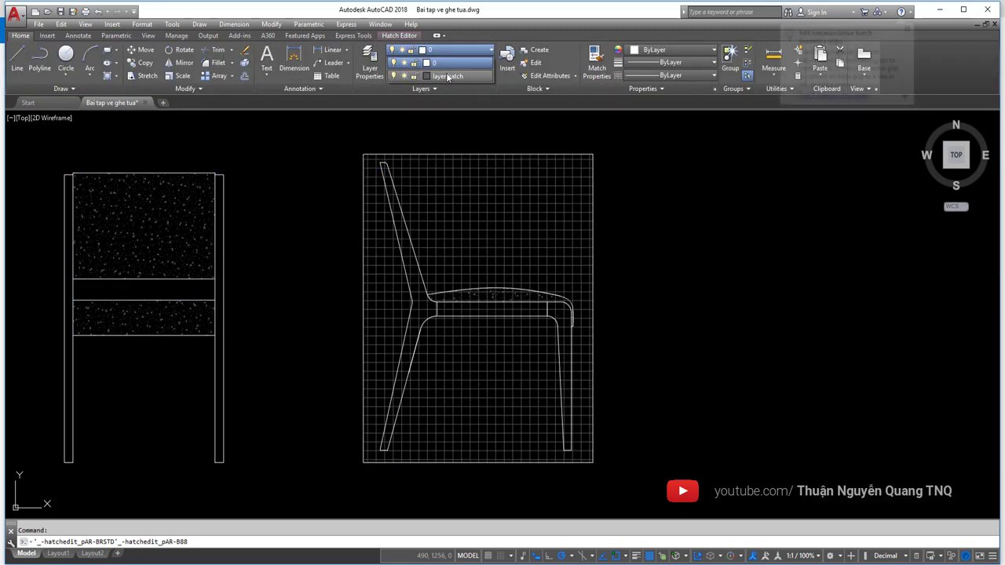
key("Escape")
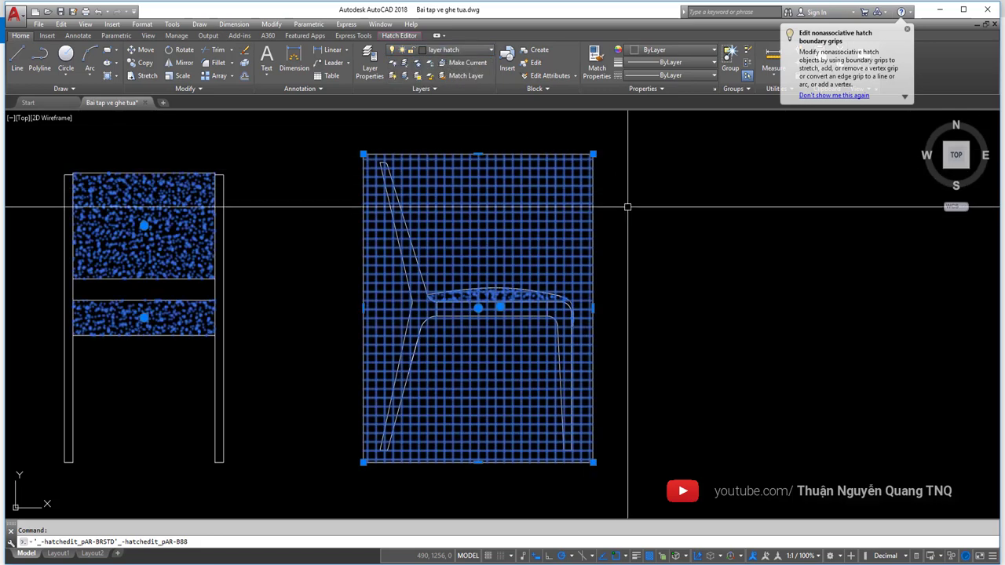
scroll(635, 265, "down", 5)
scroll(607, 246, "up", 8)
scroll(607, 246, "up", 3)
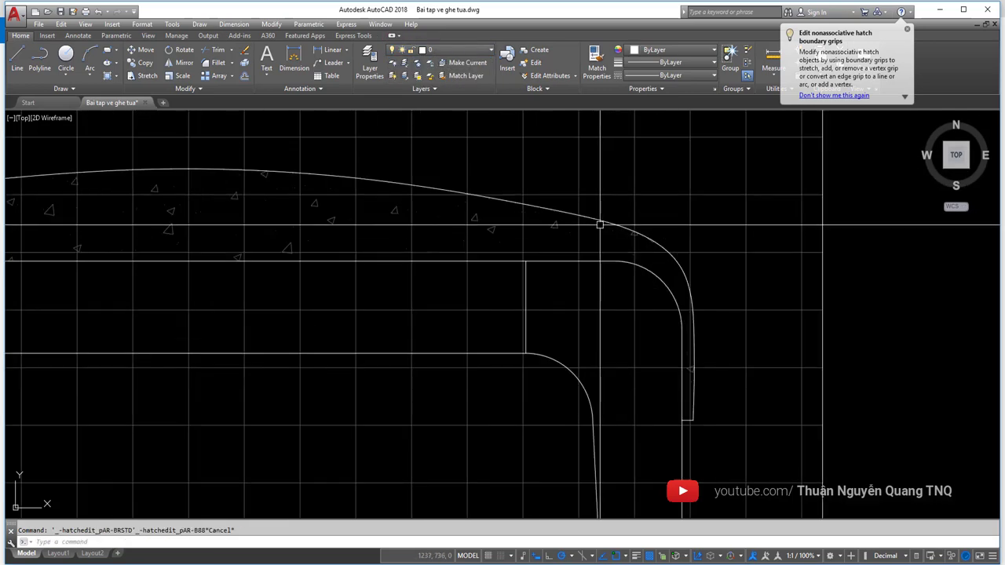
left_click(604, 229)
key("Escape")
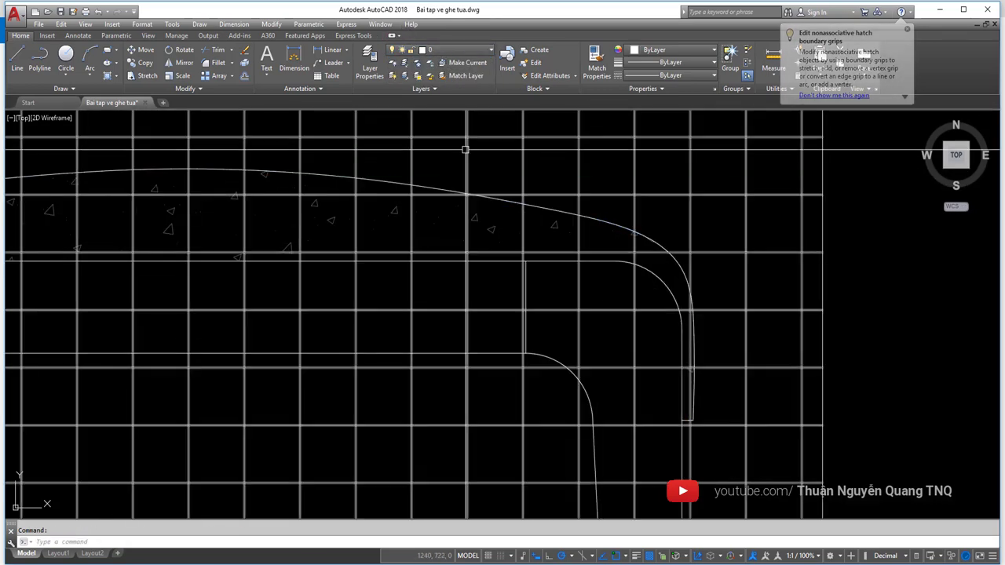
scroll(606, 225, "down", 3)
scroll(586, 246, "down", 3)
scroll(585, 246, "down", 2)
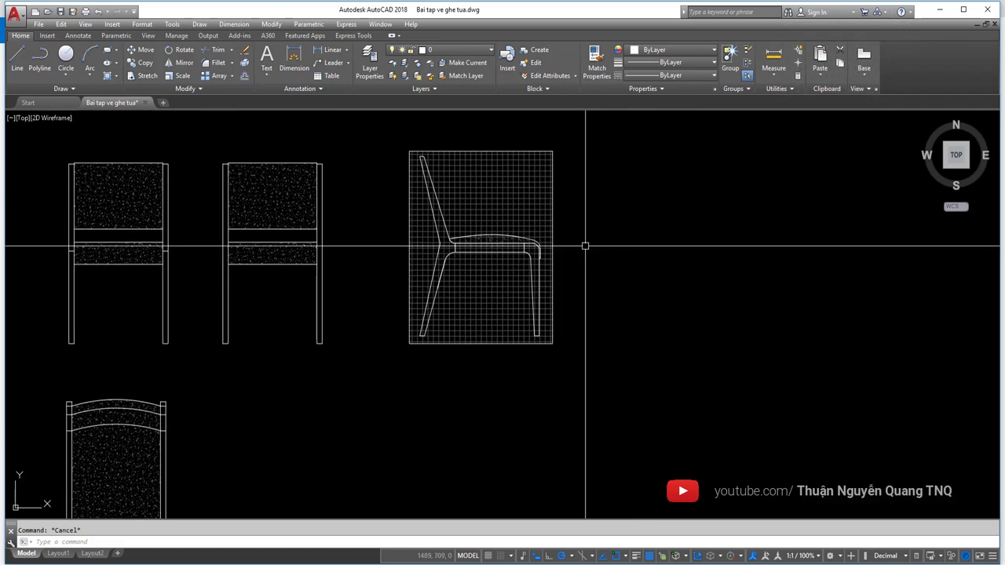
type("LA")
- Give layer 0 a 0.30 mm lineweight in the Layer Properties Manager, then close it
key("Return")
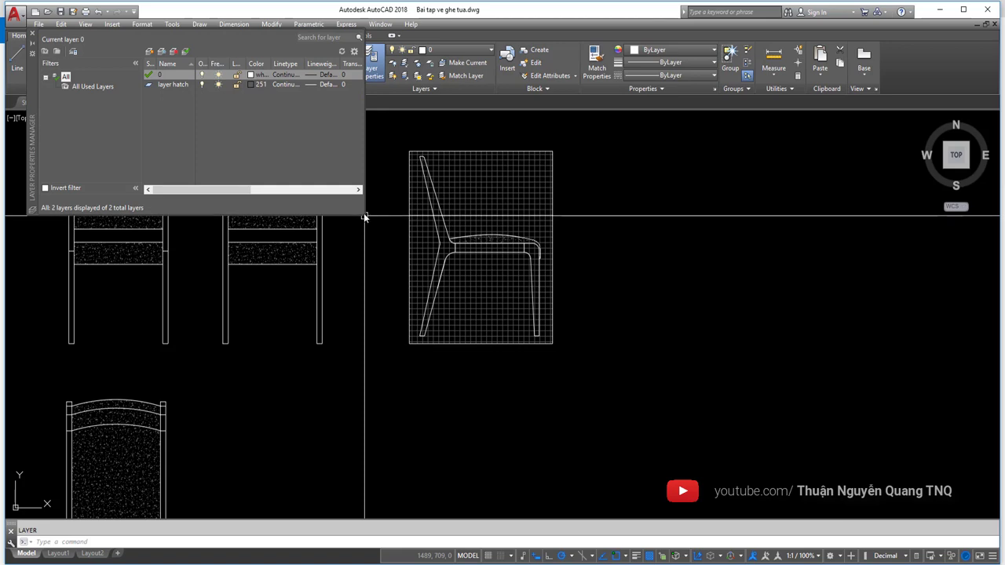
left_click_drag(365, 213, 710, 341)
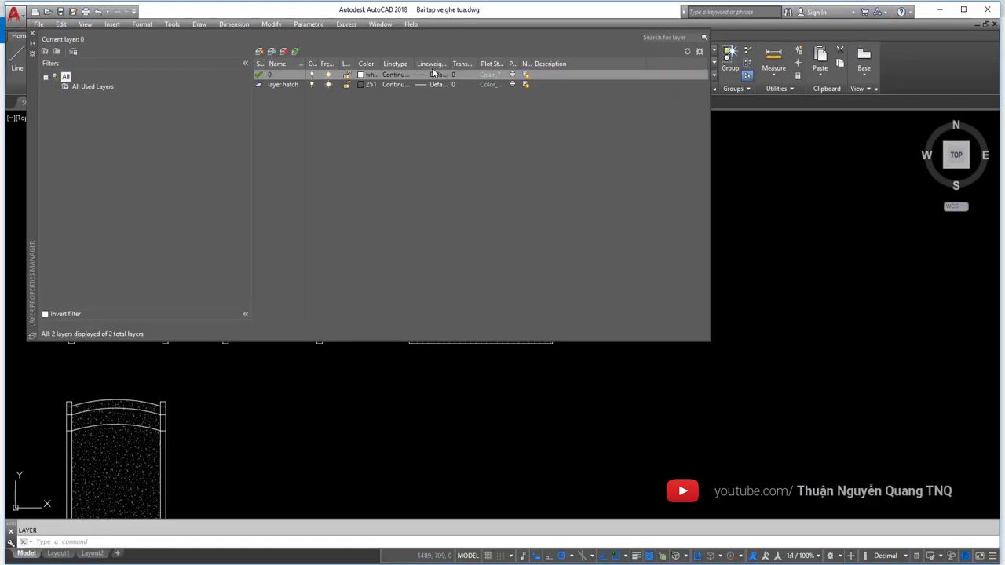
double_click(449, 63)
left_click(452, 74)
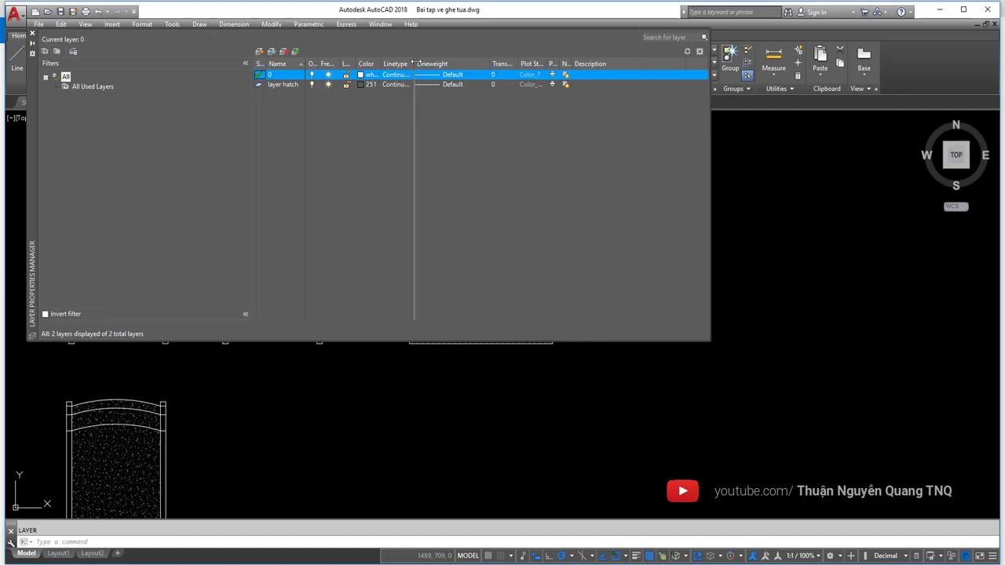
left_click(463, 75)
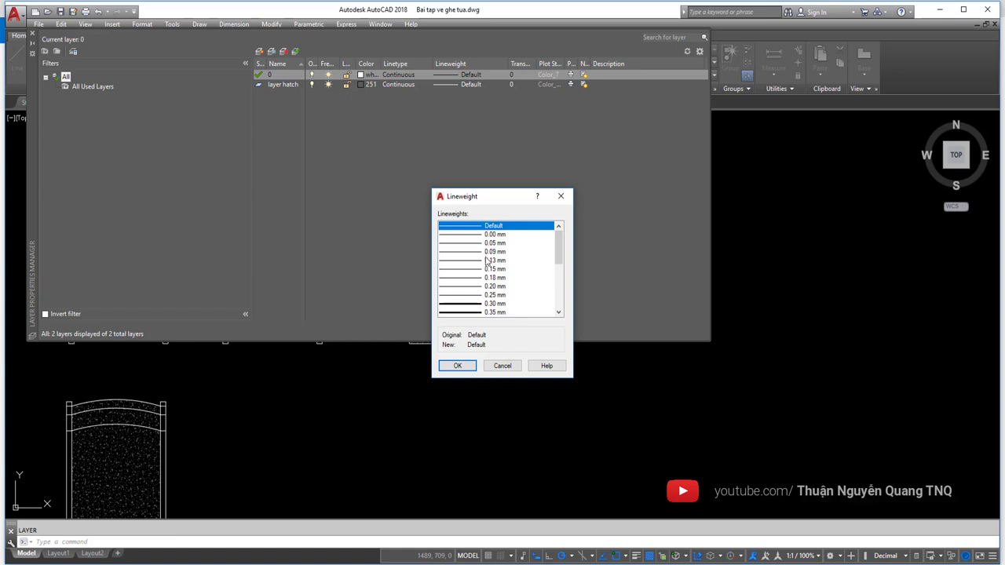
left_click(478, 304)
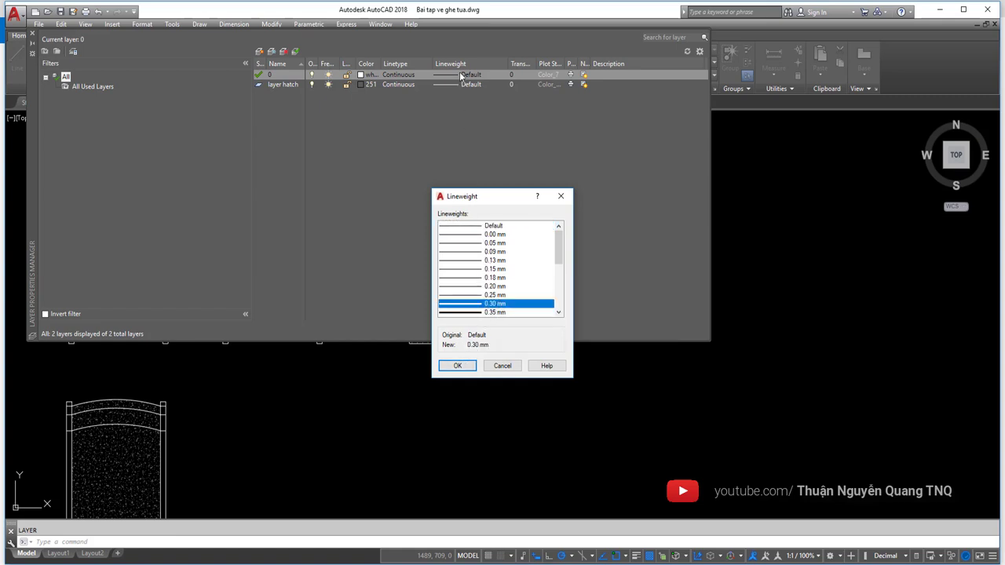
left_click(463, 367)
left_click(469, 75)
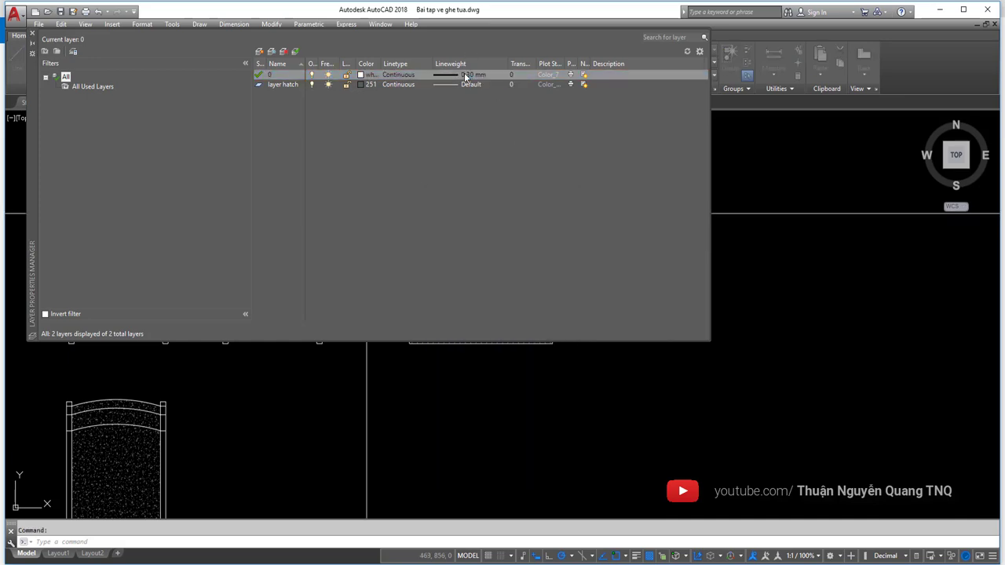
left_click(463, 368)
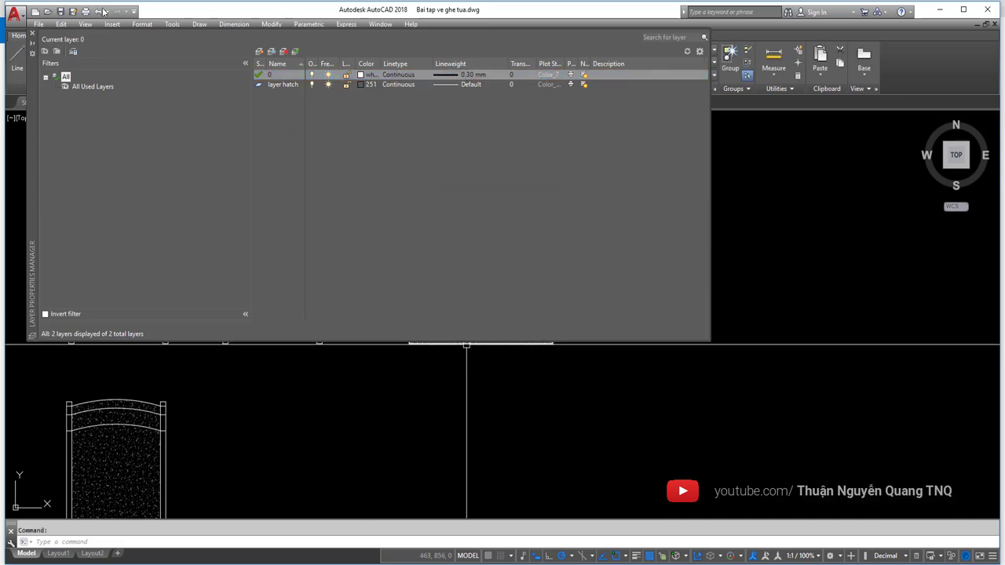
left_click(31, 35)
scroll(489, 275, "down", 4)
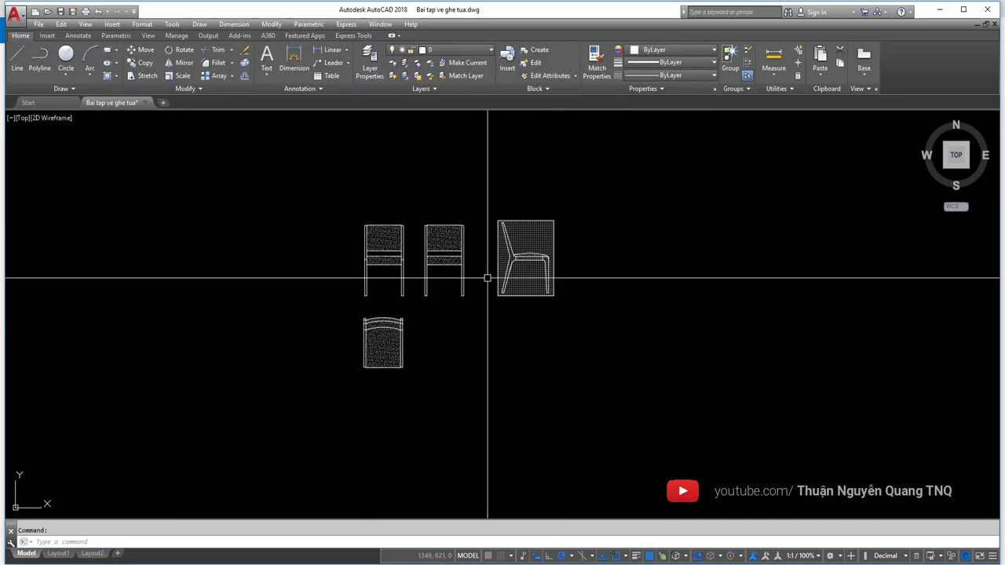
scroll(498, 275, "up", 2)
middle_click_drag(498, 276, 412, 297)
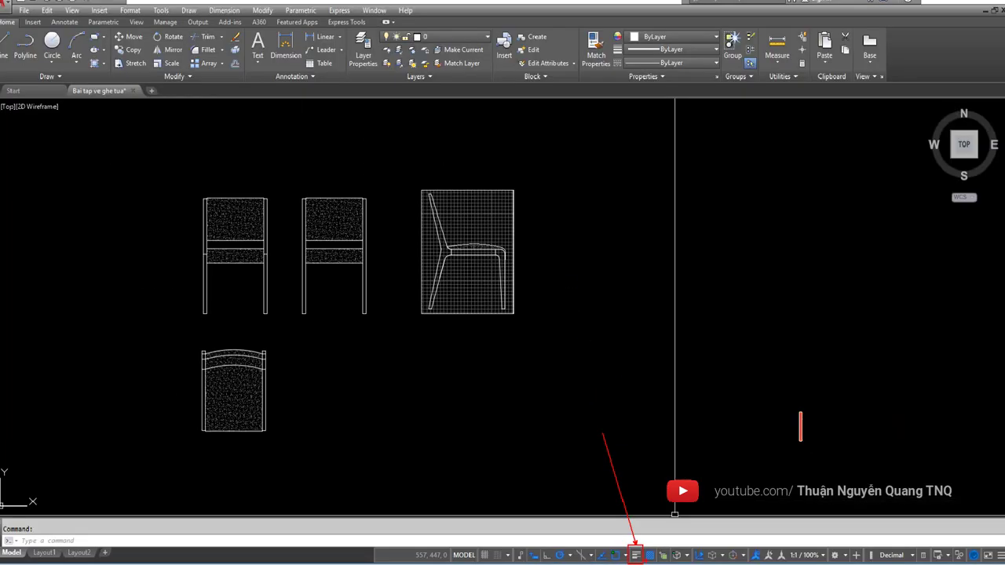
left_click(636, 556)
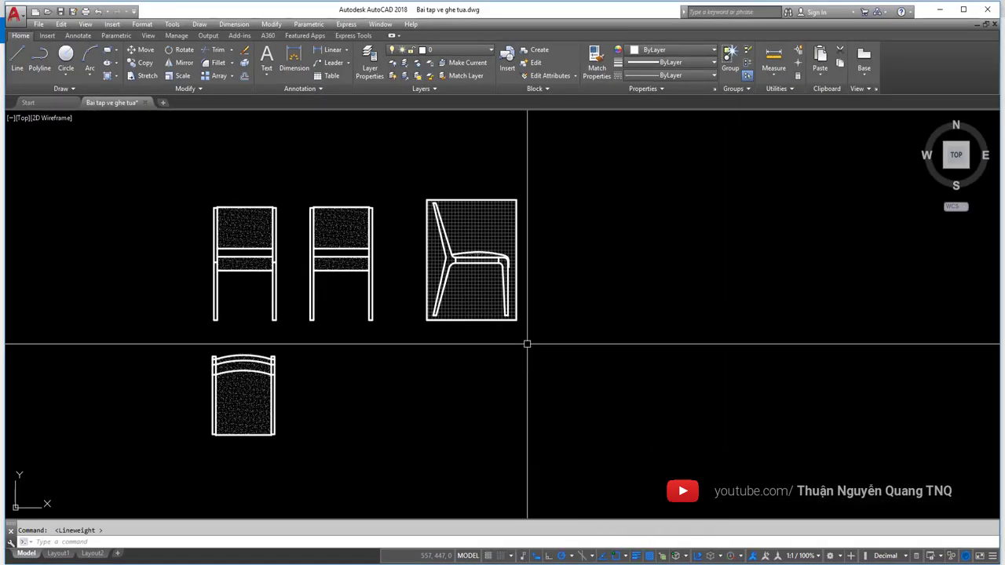
scroll(469, 262, "up", 4)
scroll(447, 274, "down", 4)
scroll(511, 226, "up", 2)
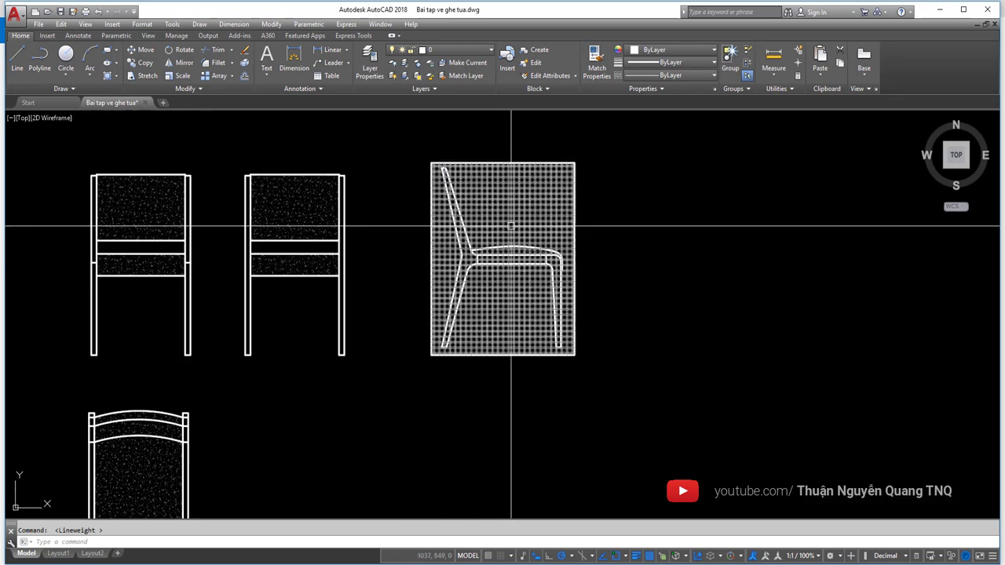
scroll(511, 226, "up", 2)
scroll(503, 228, "down", 4)
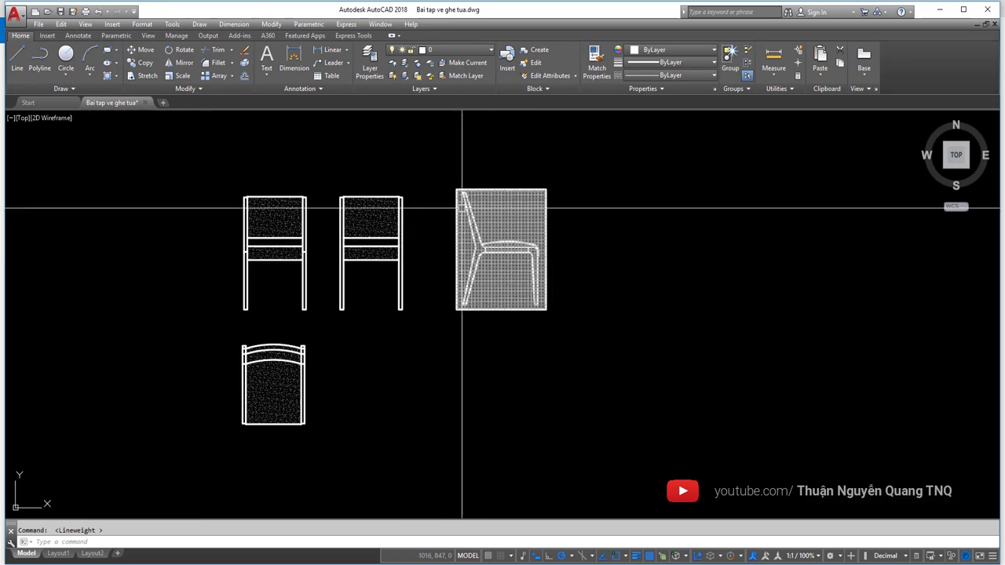
left_click(442, 180)
left_click(597, 348)
key("Escape")
scroll(487, 254, "up", 2)
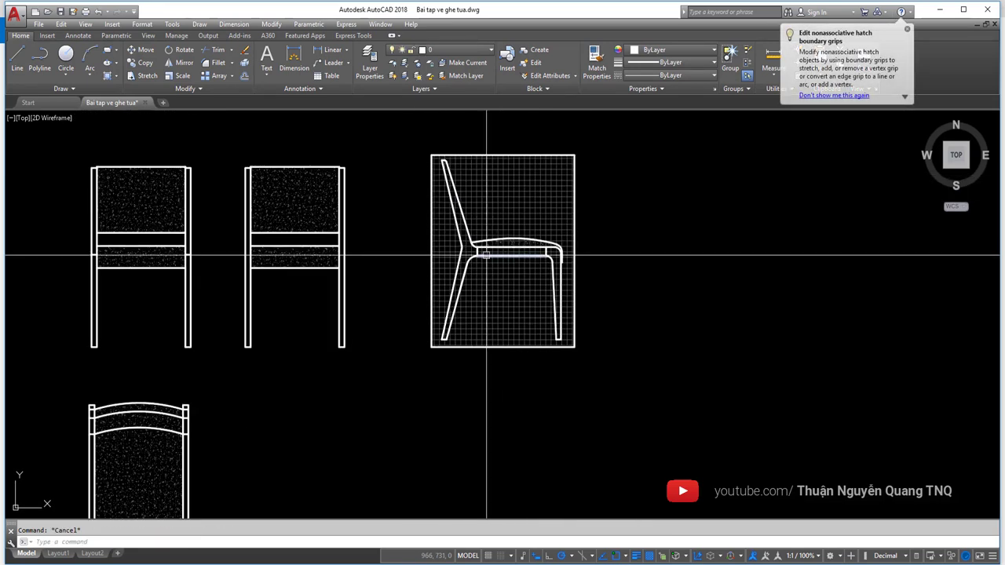
scroll(487, 254, "down", 3)
scroll(477, 296, "up", 1)
left_click(271, 306)
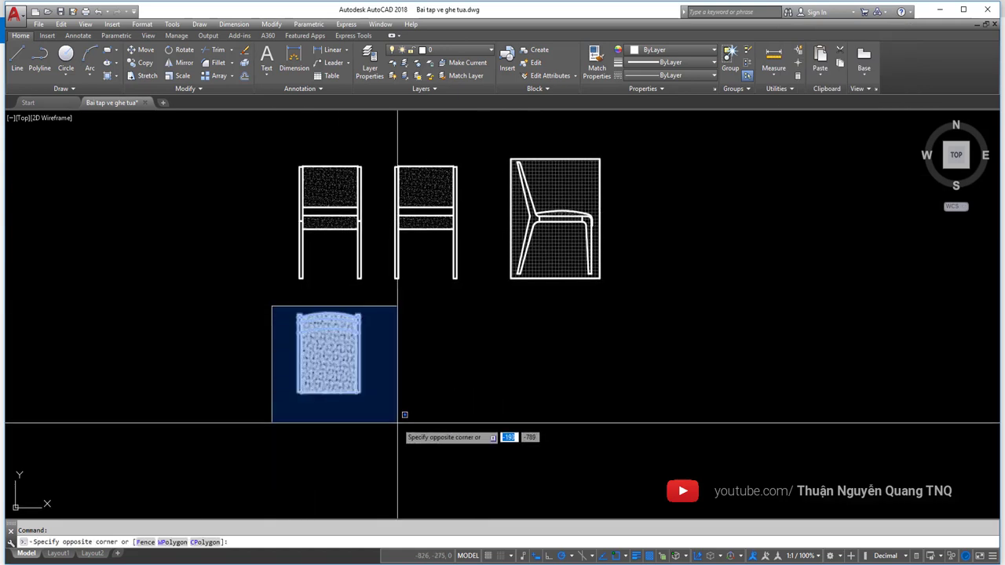
left_click(398, 422)
key("Escape")
left_click(493, 149)
key("Escape")
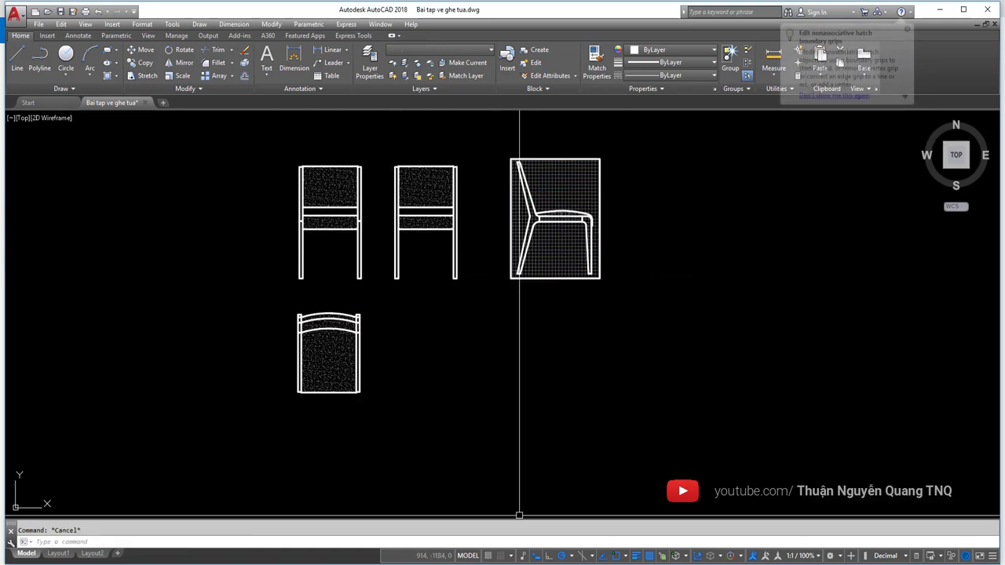
key("alt+Tab")
scroll(665, 276, "down", 2)
scroll(666, 276, "up", 2)
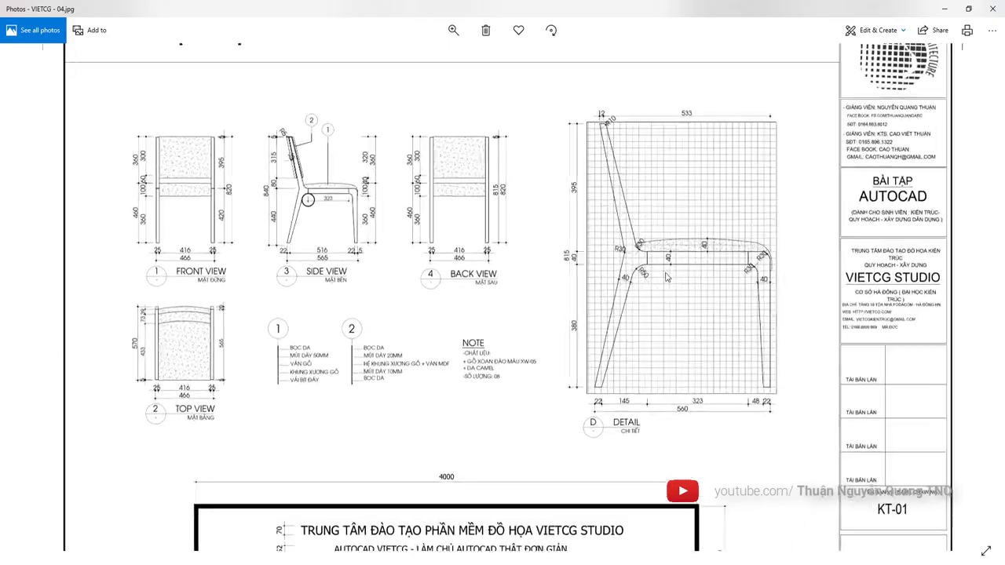
scroll(666, 277, "down", 1)
scroll(550, 235, "down", 1)
scroll(343, 167, "up", 3)
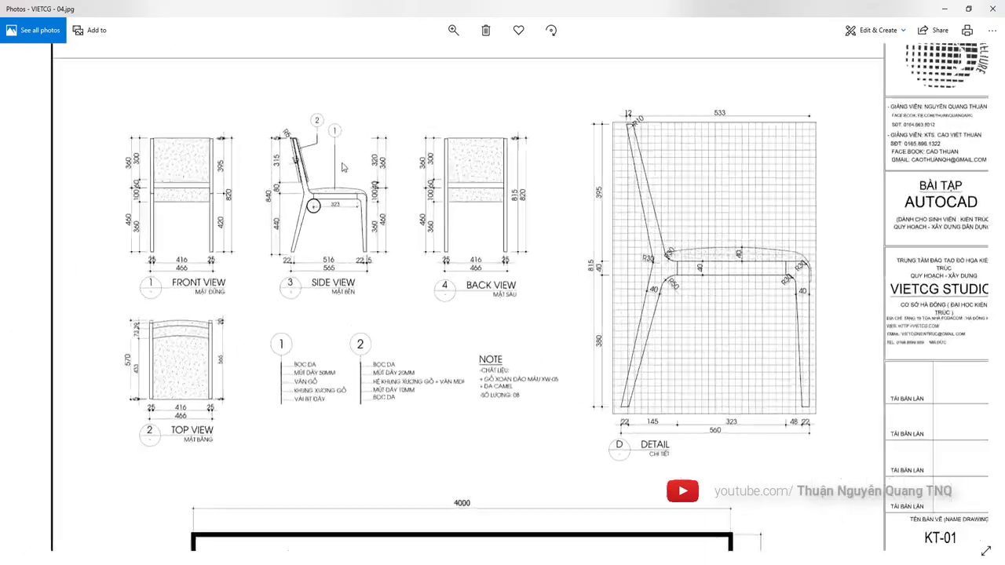
scroll(343, 167, "up", 1)
scroll(788, 263, "down", 1)
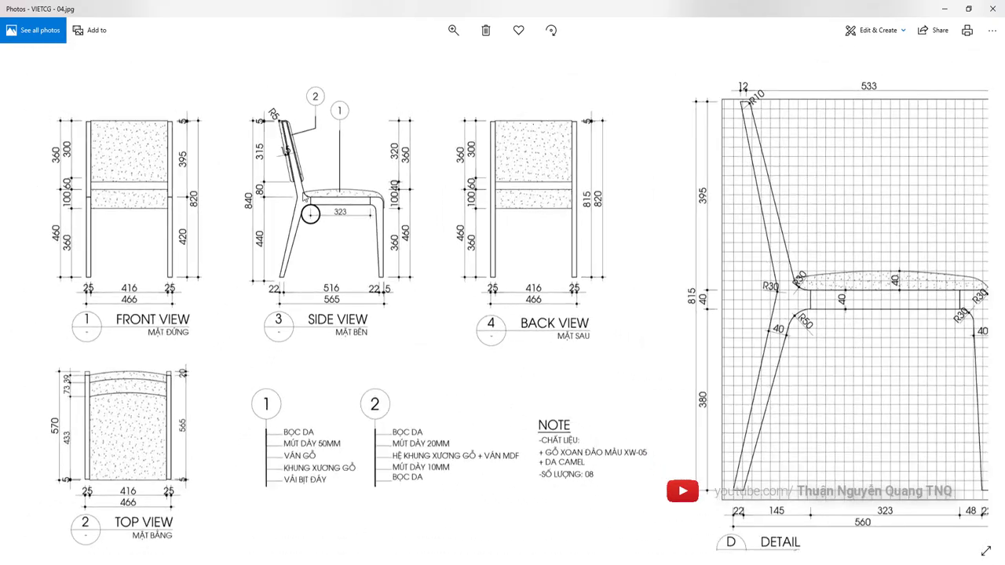
scroll(306, 198, "up", 2)
scroll(328, 215, "up", 3)
scroll(327, 215, "down", 1)
scroll(287, 199, "up", 1)
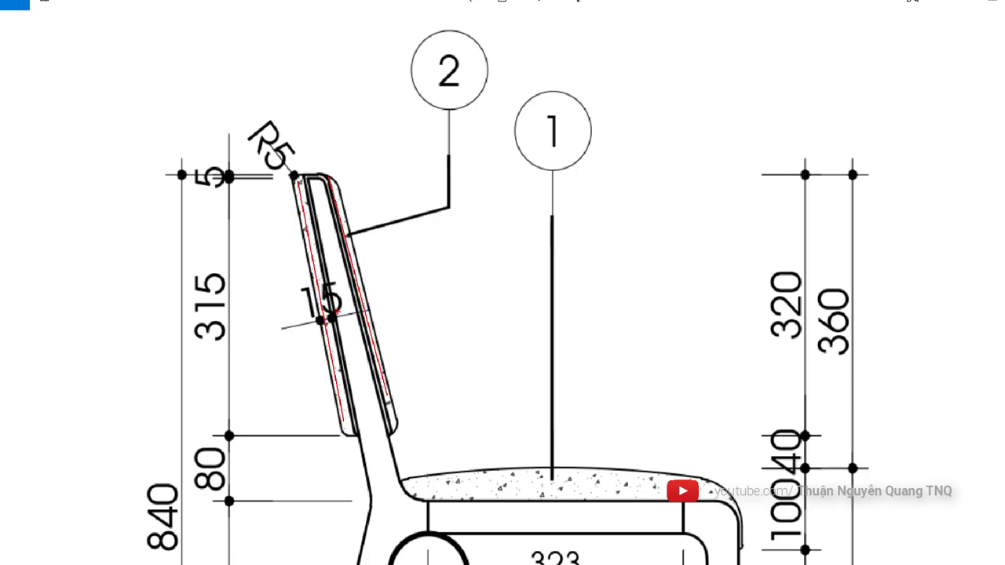
scroll(617, 387, "down", 3)
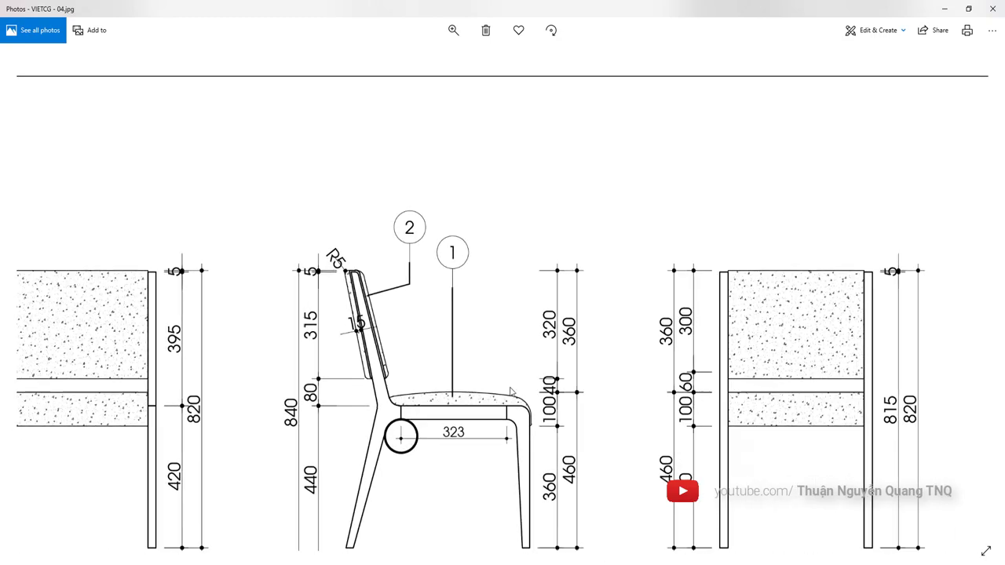
scroll(616, 386, "up", 2)
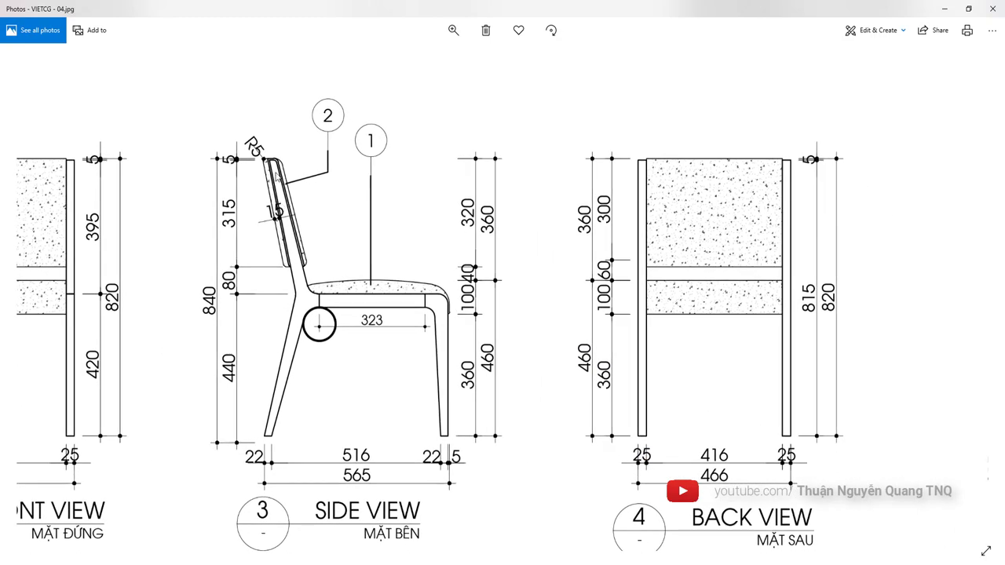
scroll(276, 176, "up", 2)
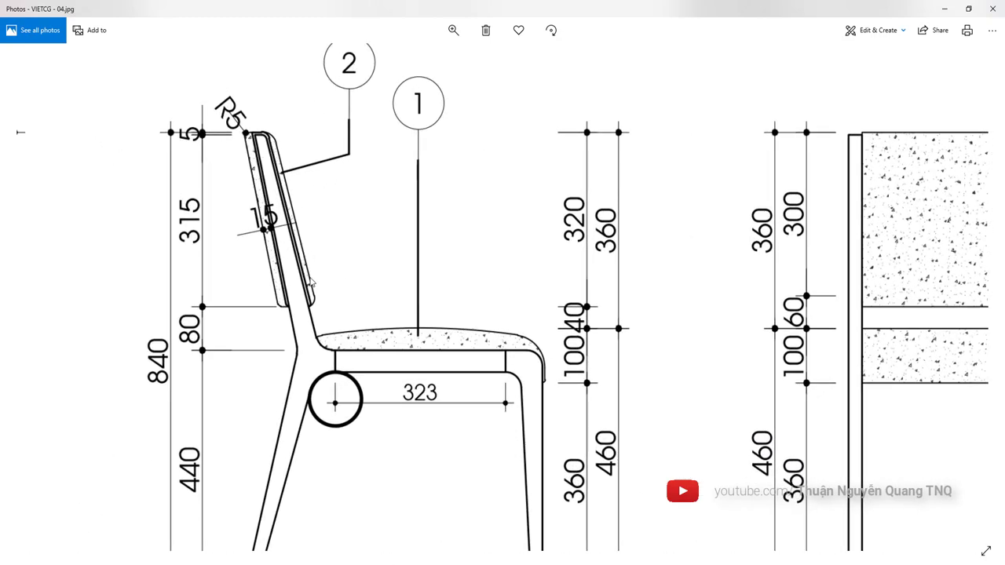
scroll(265, 286, "down", 3)
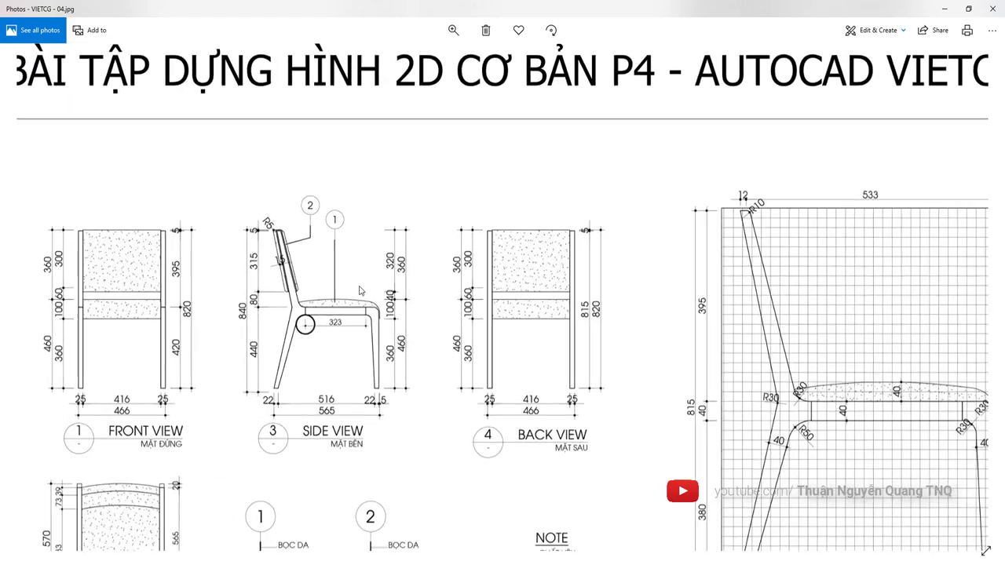
left_click_drag(605, 329, 398, 241)
scroll(398, 242, "down", 3)
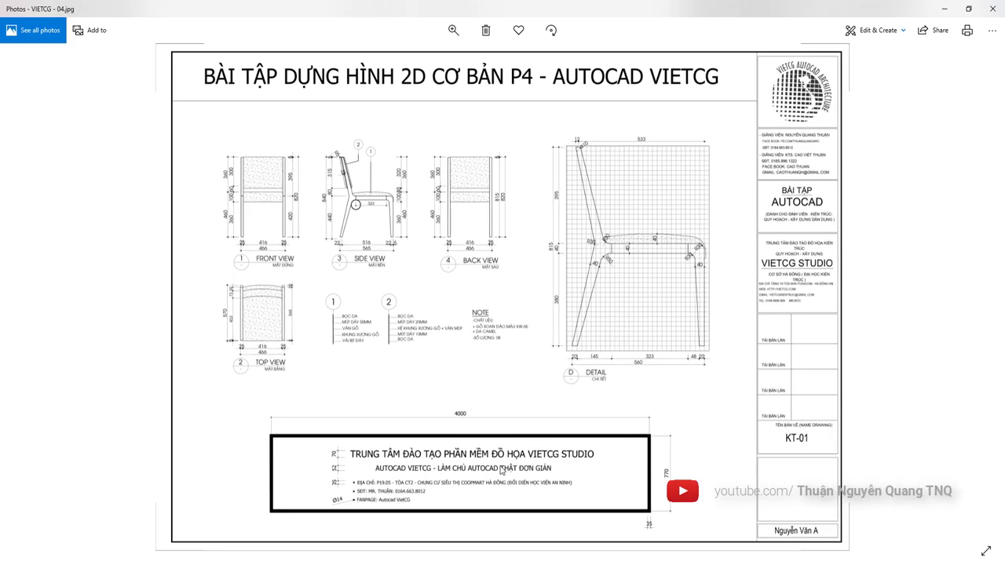
scroll(502, 470, "up", 2)
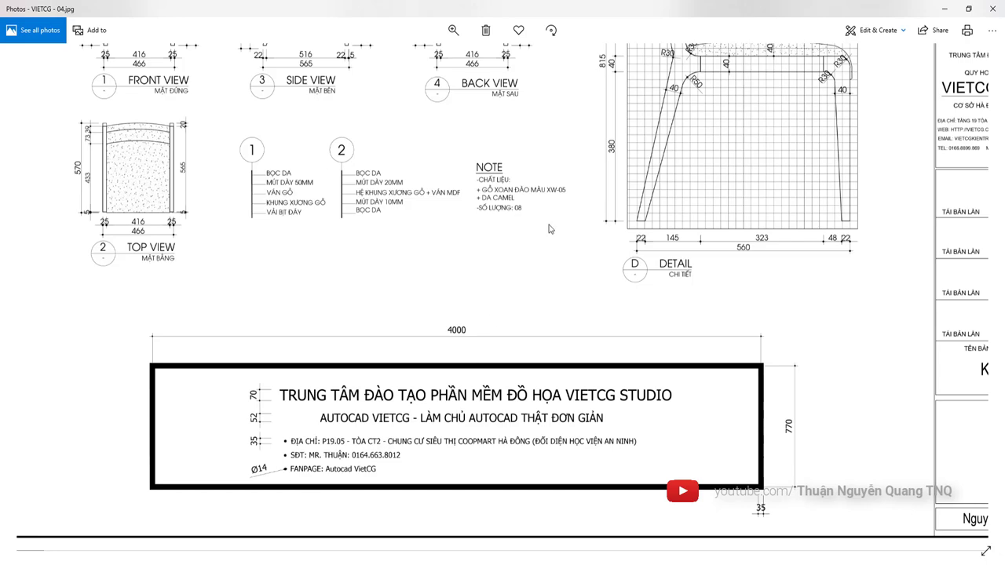
scroll(549, 229, "down", 2)
scroll(471, 465, "up", 2)
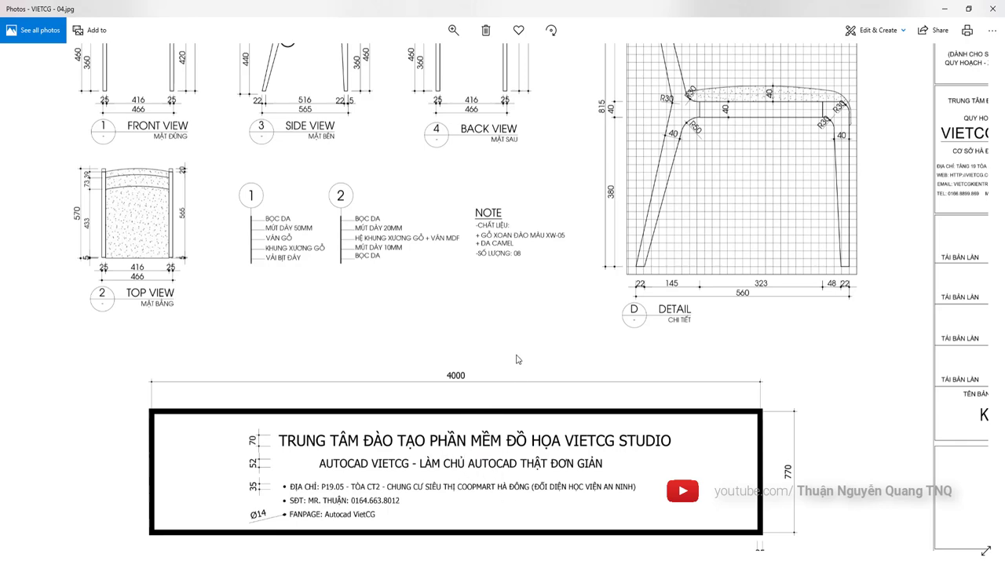
left_click_drag(427, 271, 446, 425)
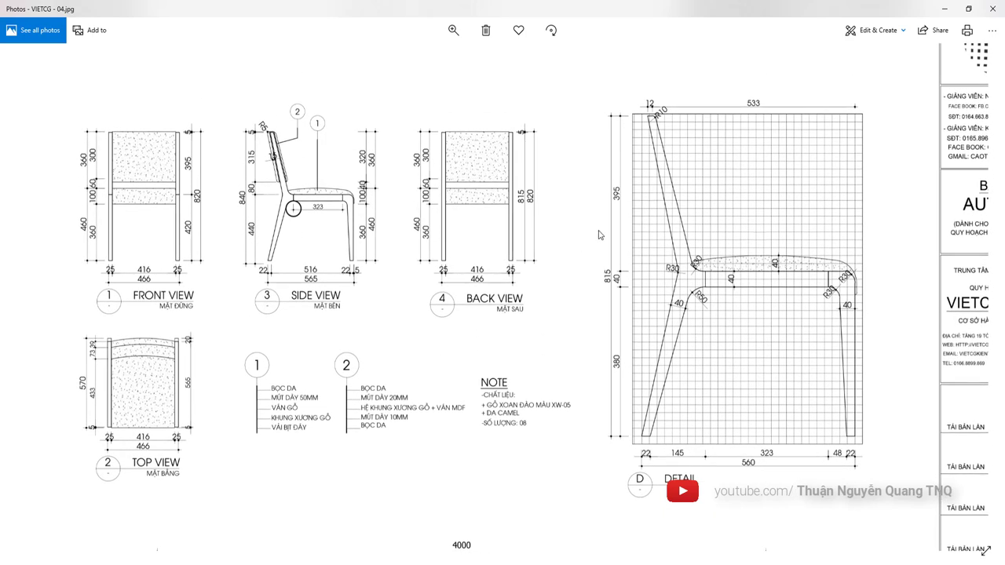
scroll(584, 246, "down", 2)
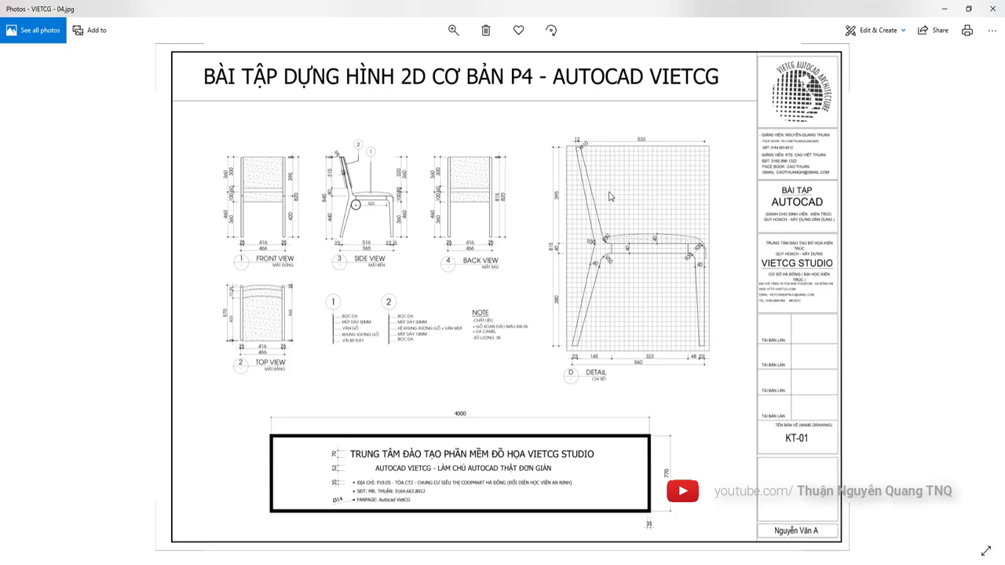
key("alt+Tab")
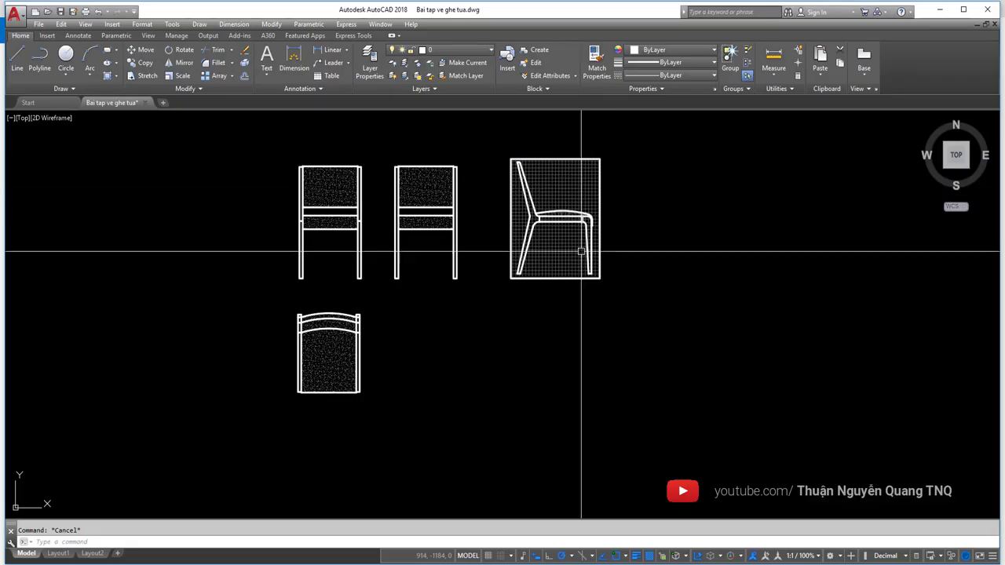
- Move the top-view chair so it sits to the right of the side view
left_click(274, 340)
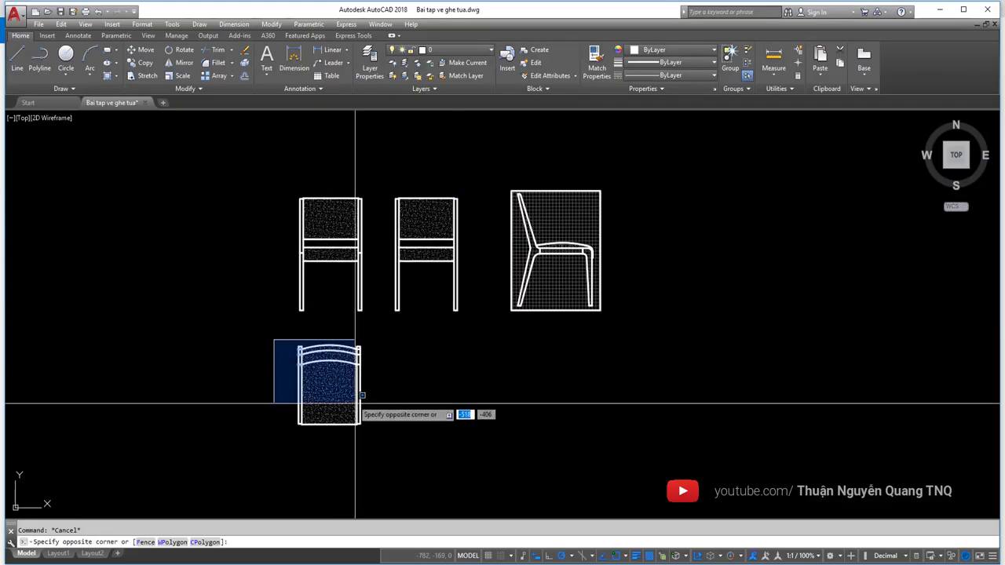
left_click(383, 424)
type("m")
key("Return")
left_click(335, 406)
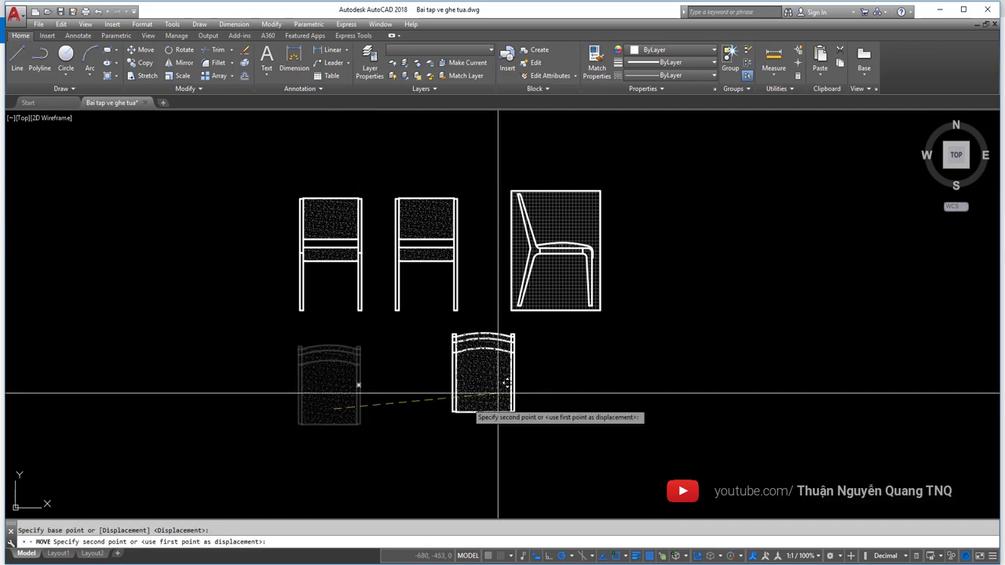
middle_click_drag(643, 290, 531, 330)
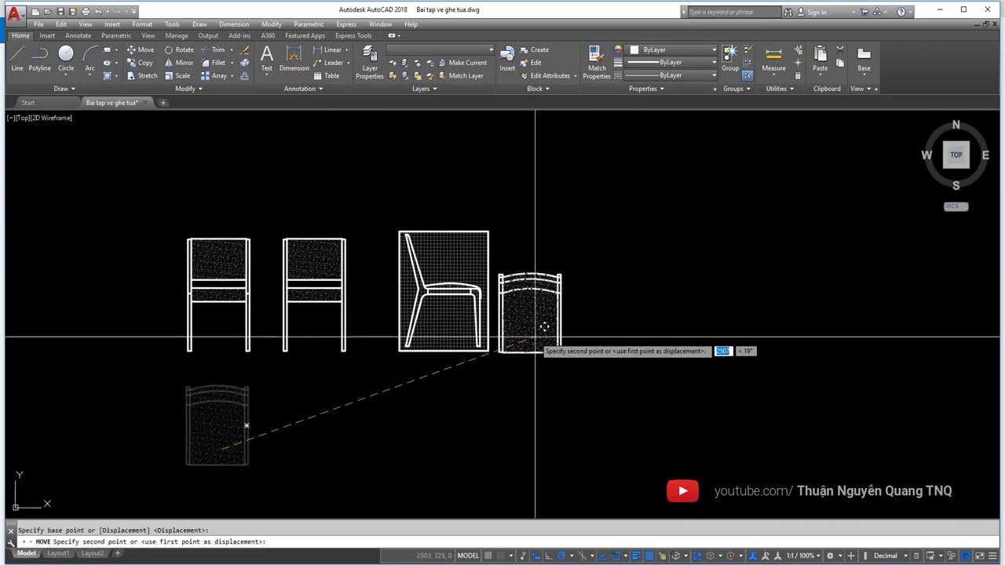
left_click(543, 336)
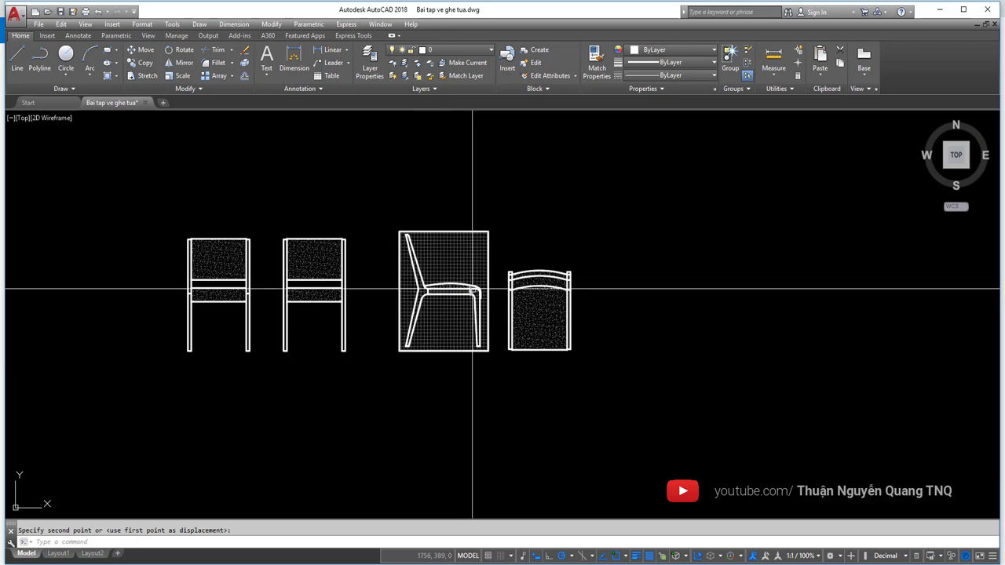
- Shift the side and top views slightly left, closing the gap to the front views
scroll(503, 280, "up", 2)
middle_click_drag(310, 289, 428, 299)
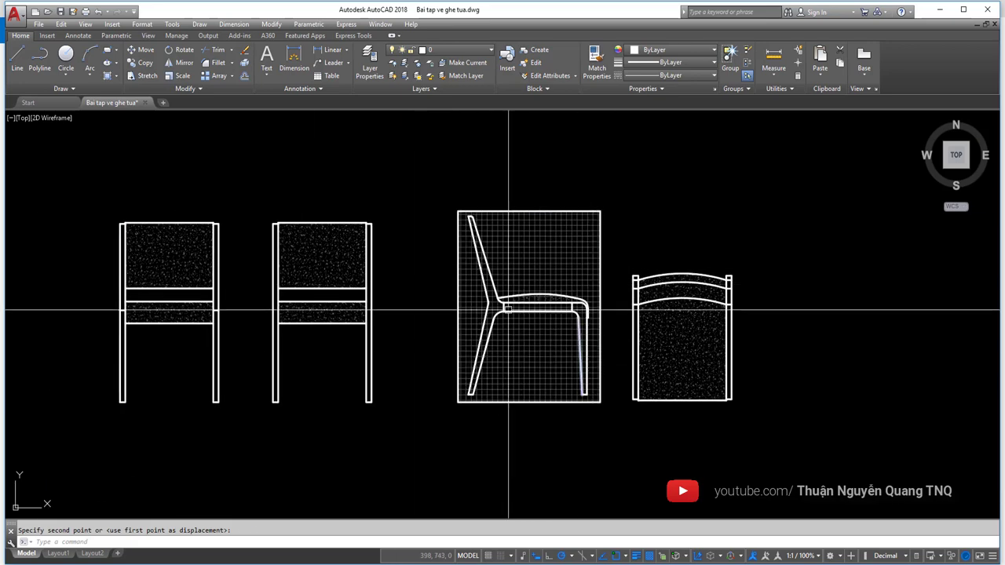
left_click(431, 180)
left_click(757, 429)
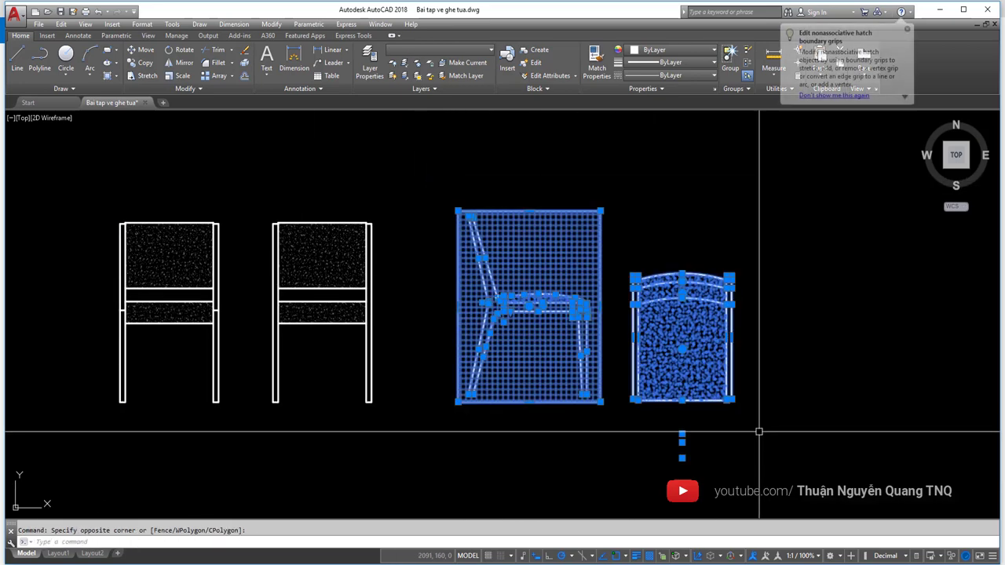
type("m")
key("Return")
left_click(757, 428)
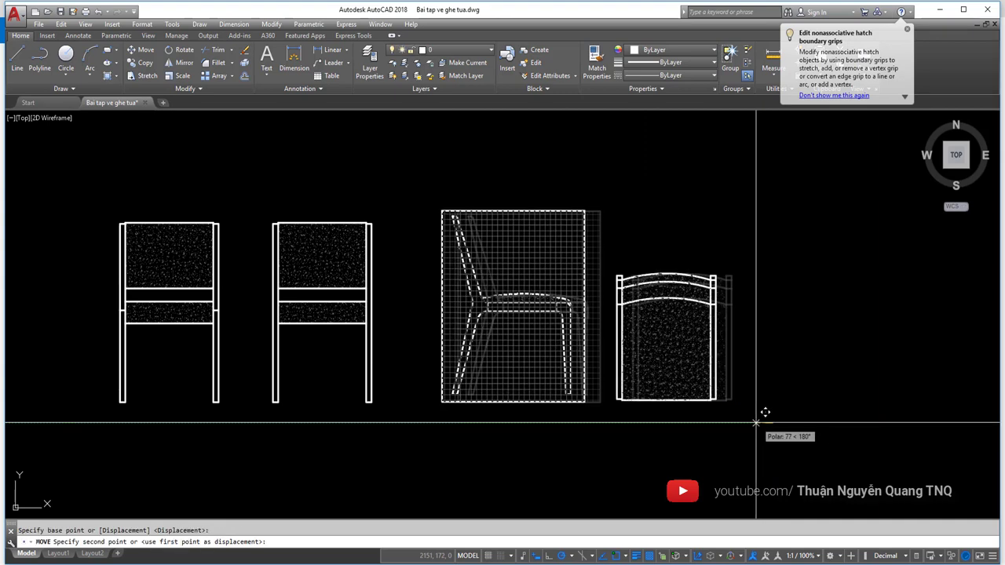
middle_click_drag(661, 419, 613, 426)
middle_click_drag(523, 422, 604, 385)
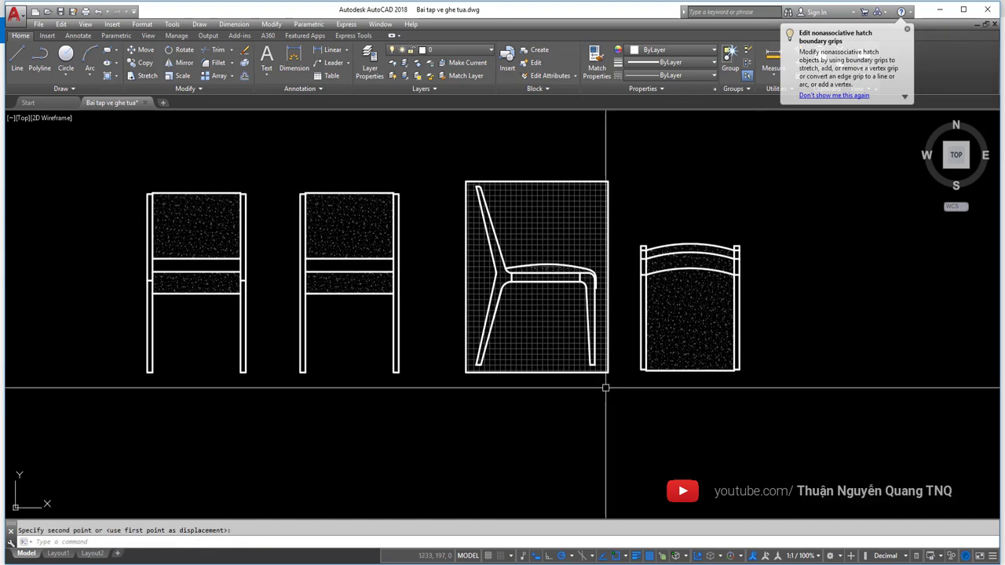